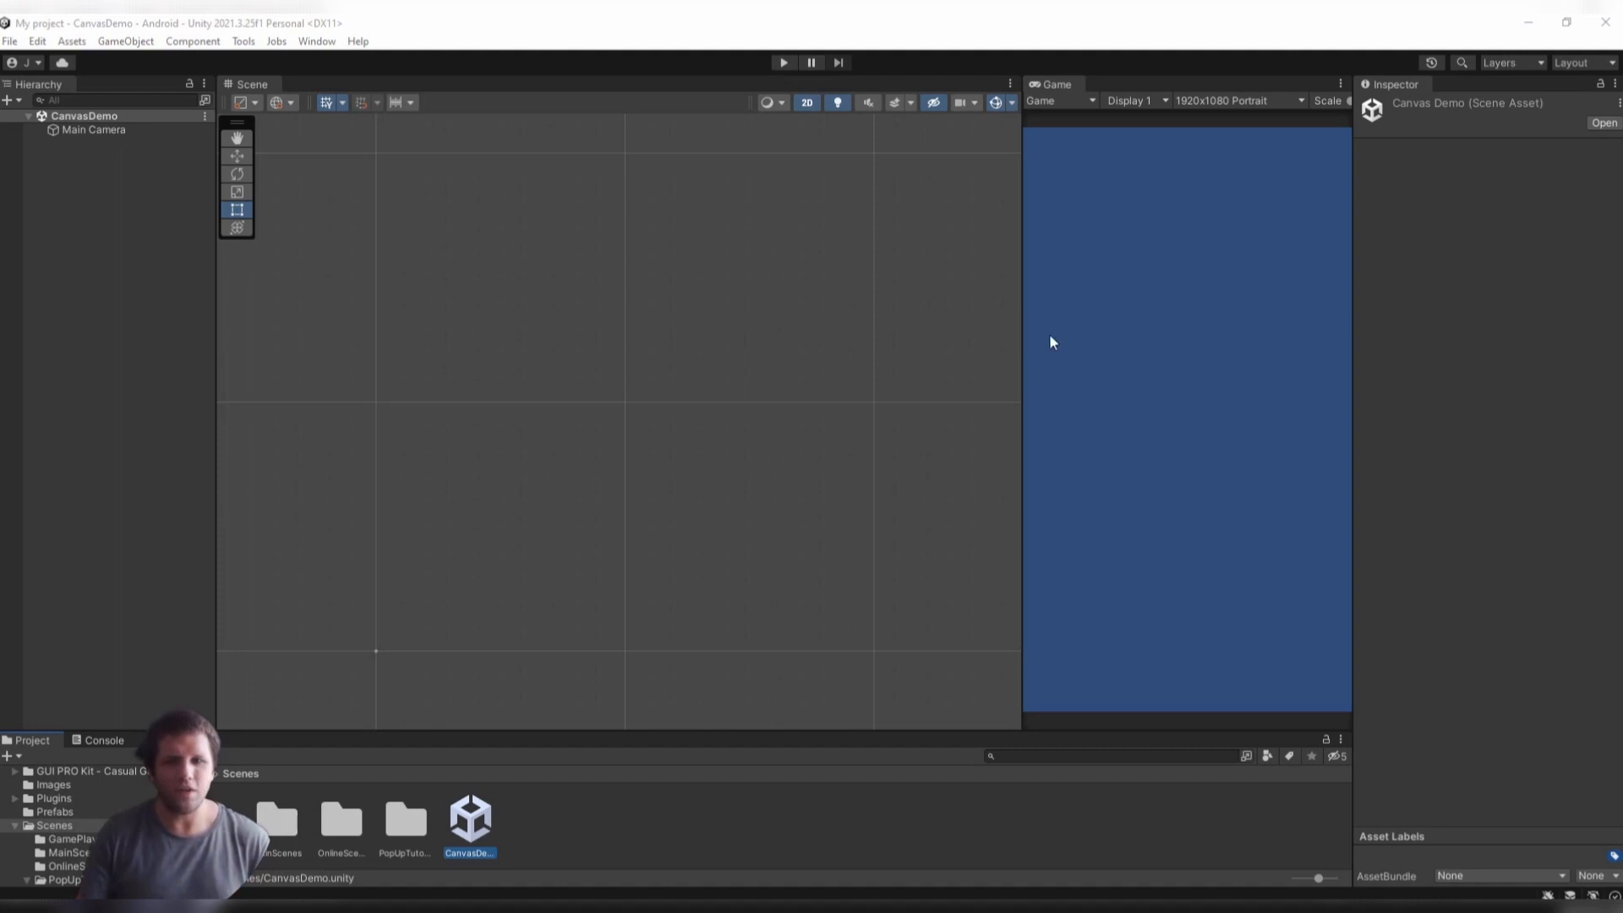
# Widen the Game view and examine its view mode, display and resolution options.
pyautogui.click(1017, 326)
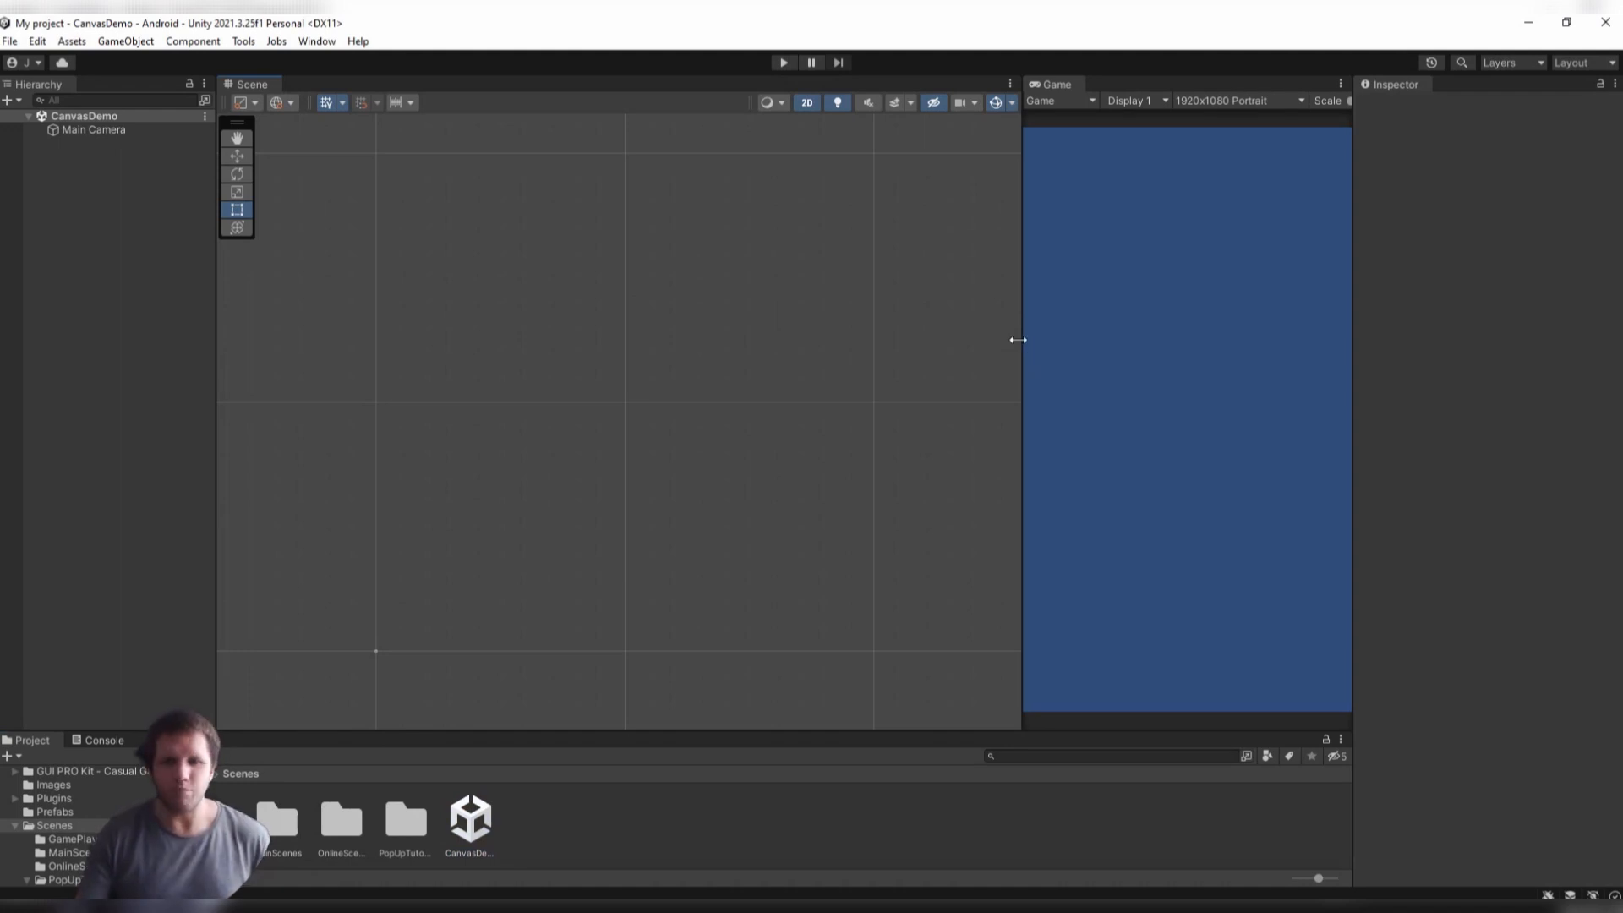
pyautogui.moveTo(1019, 339); pyautogui.dragTo(639, 346)
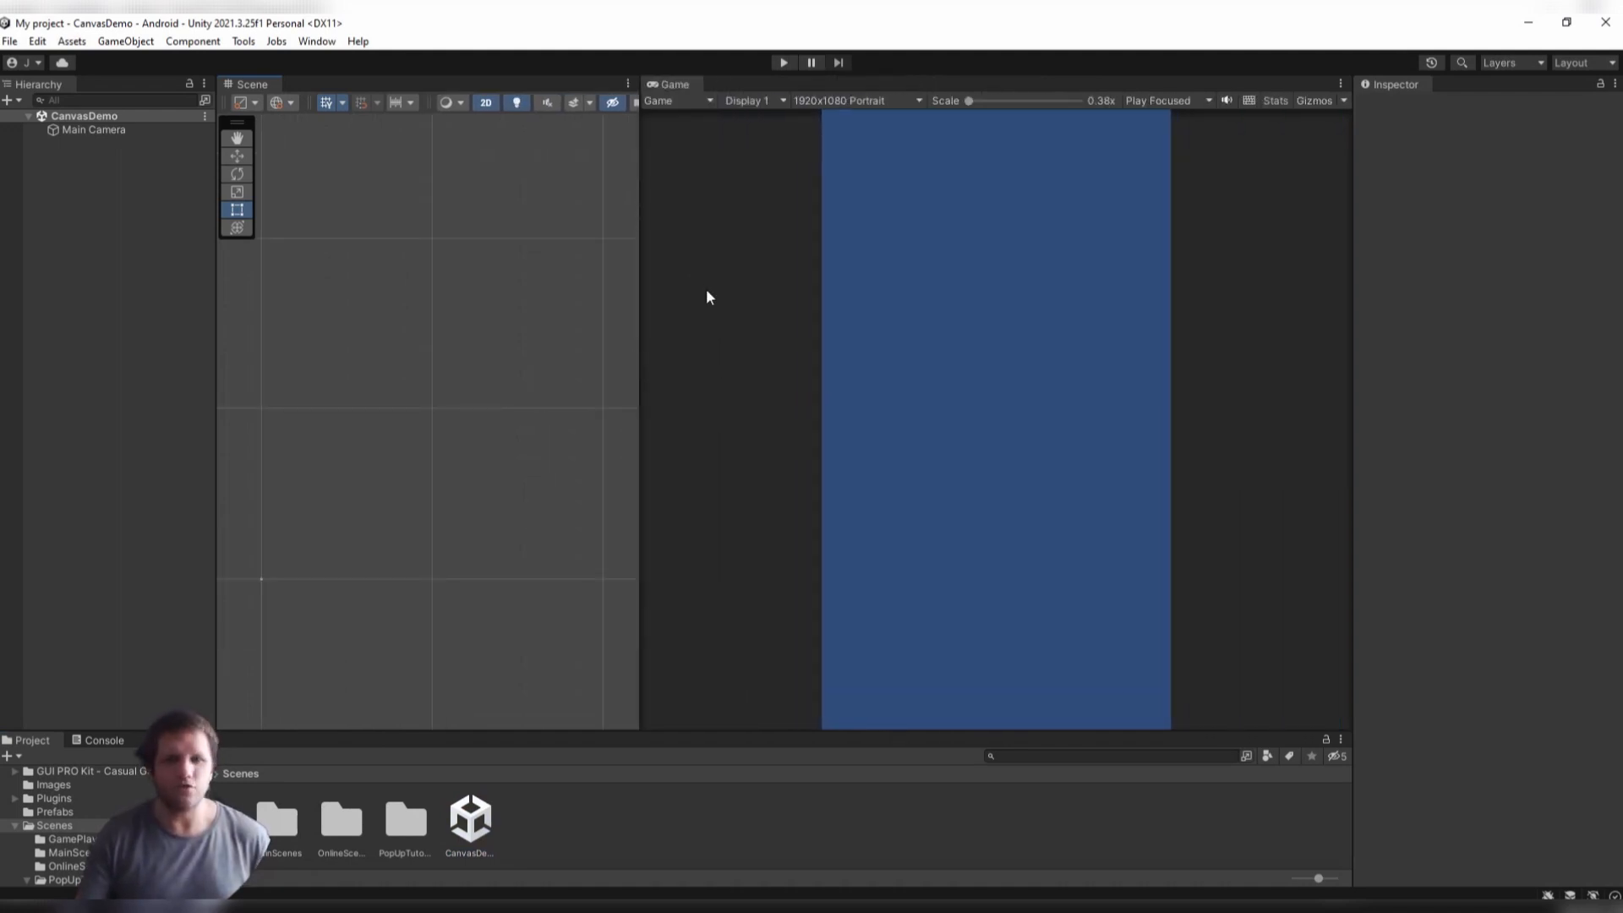
pyautogui.click(695, 100)
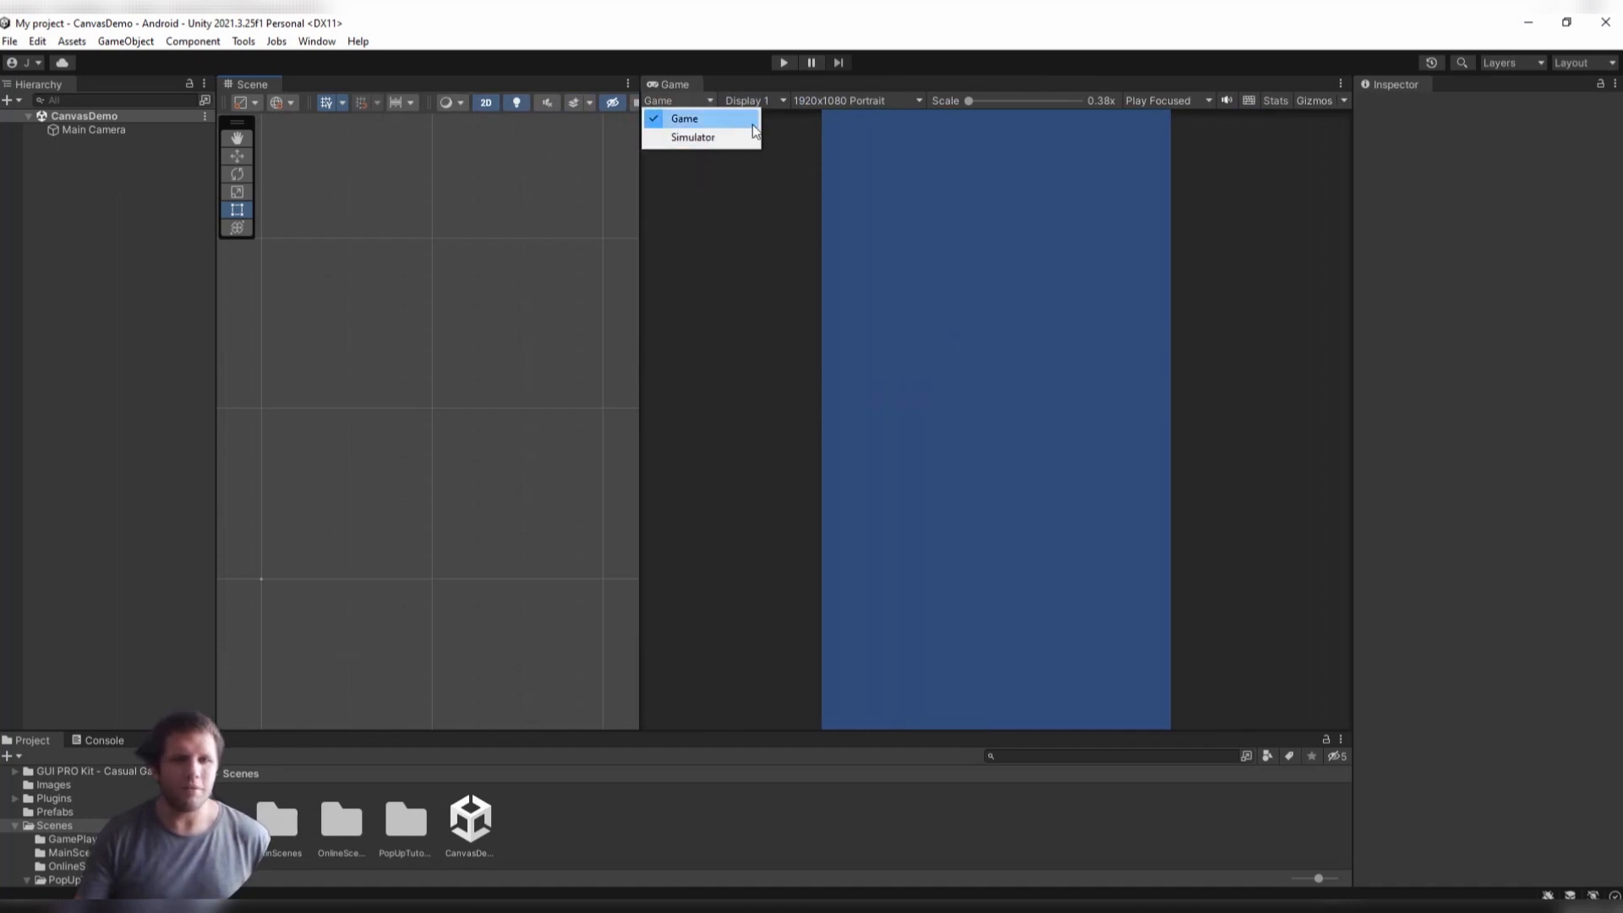
pyautogui.click(773, 100)
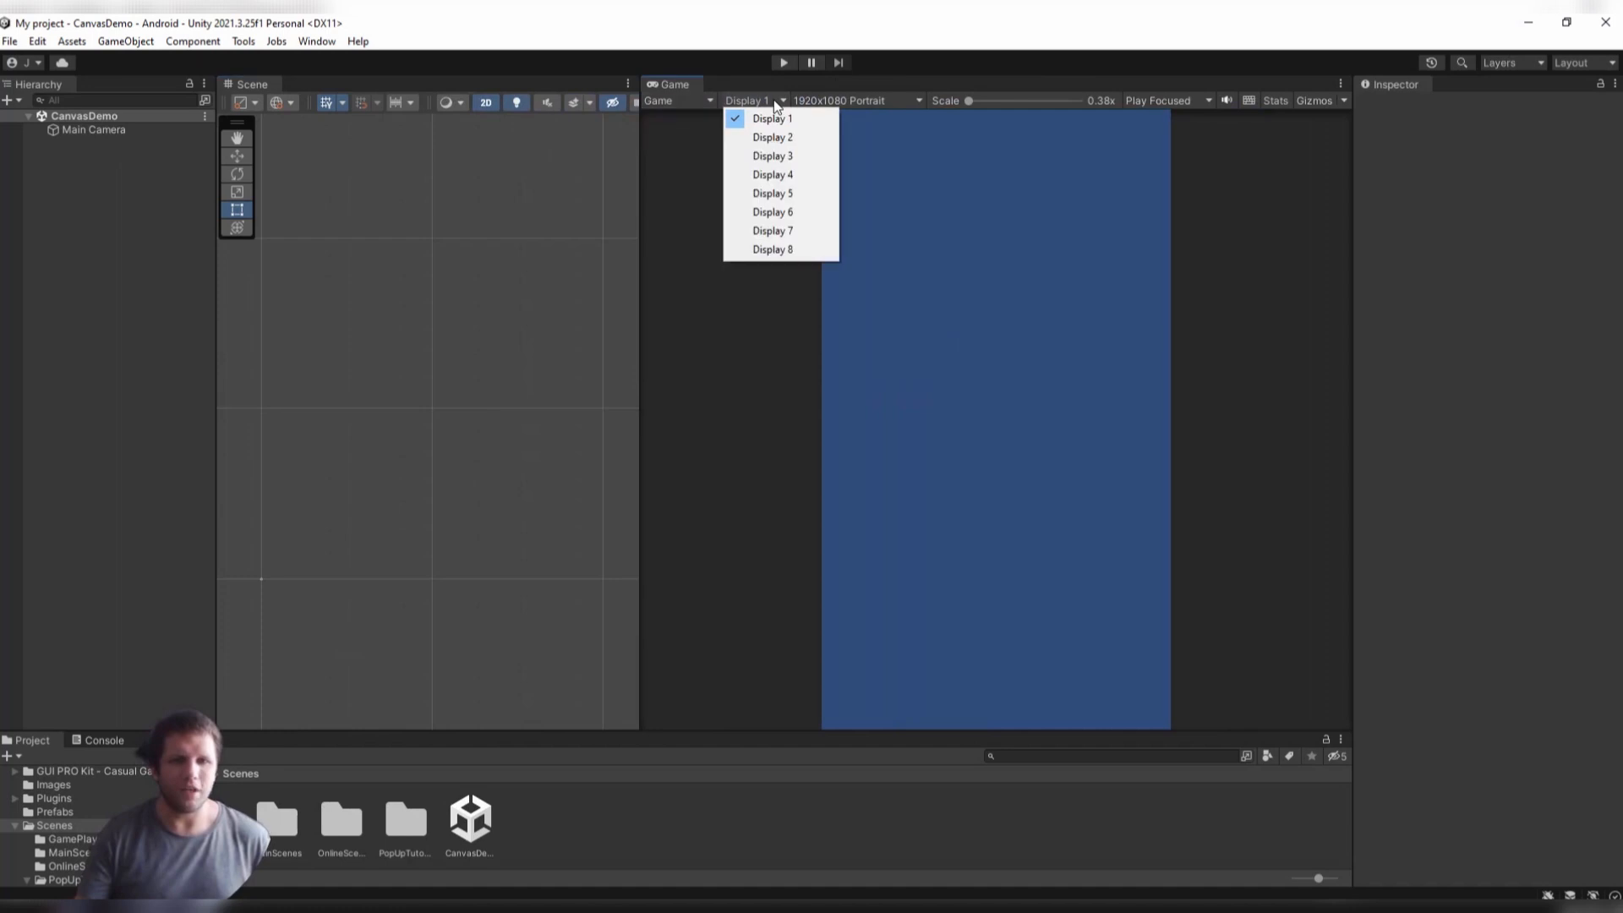
pyautogui.click(1028, 188)
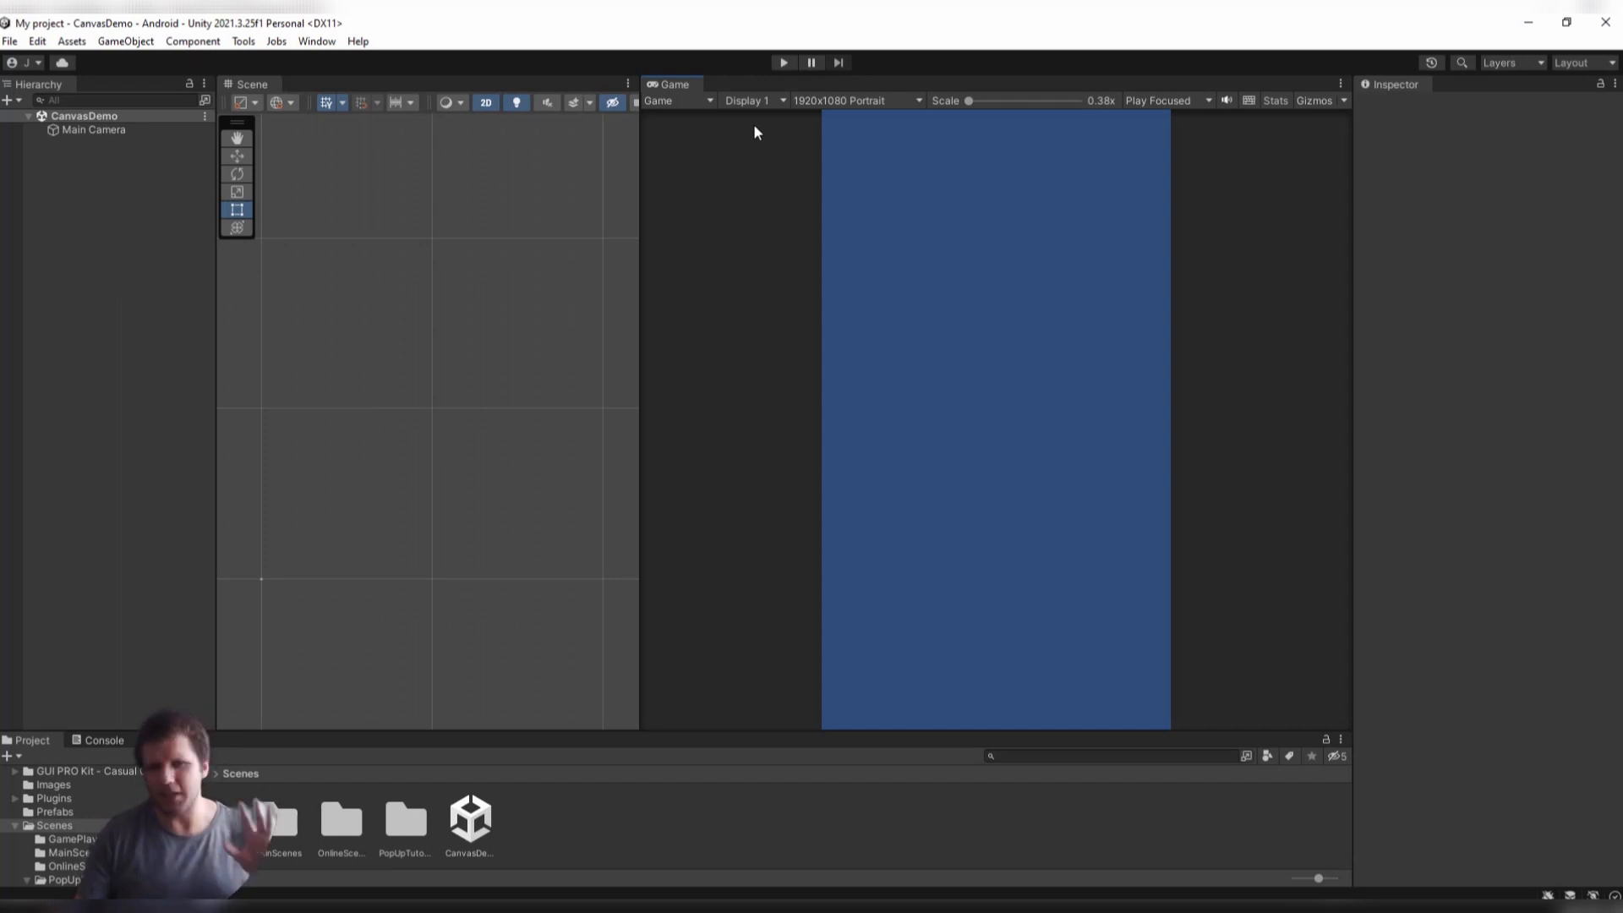
pyautogui.click(862, 105)
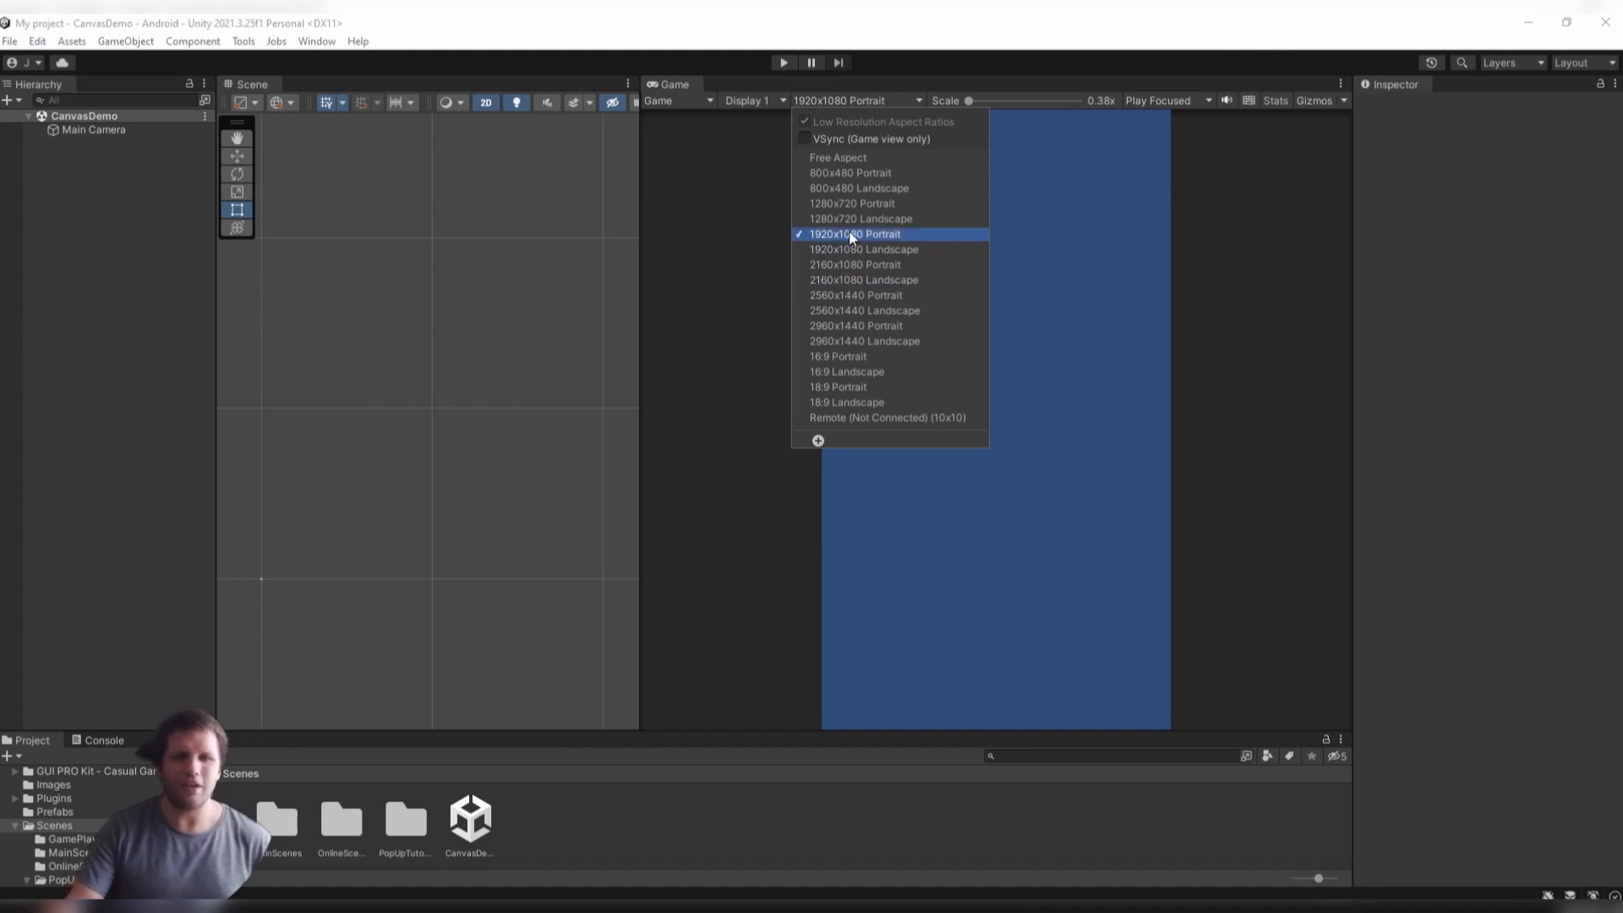
pyautogui.click(707, 281)
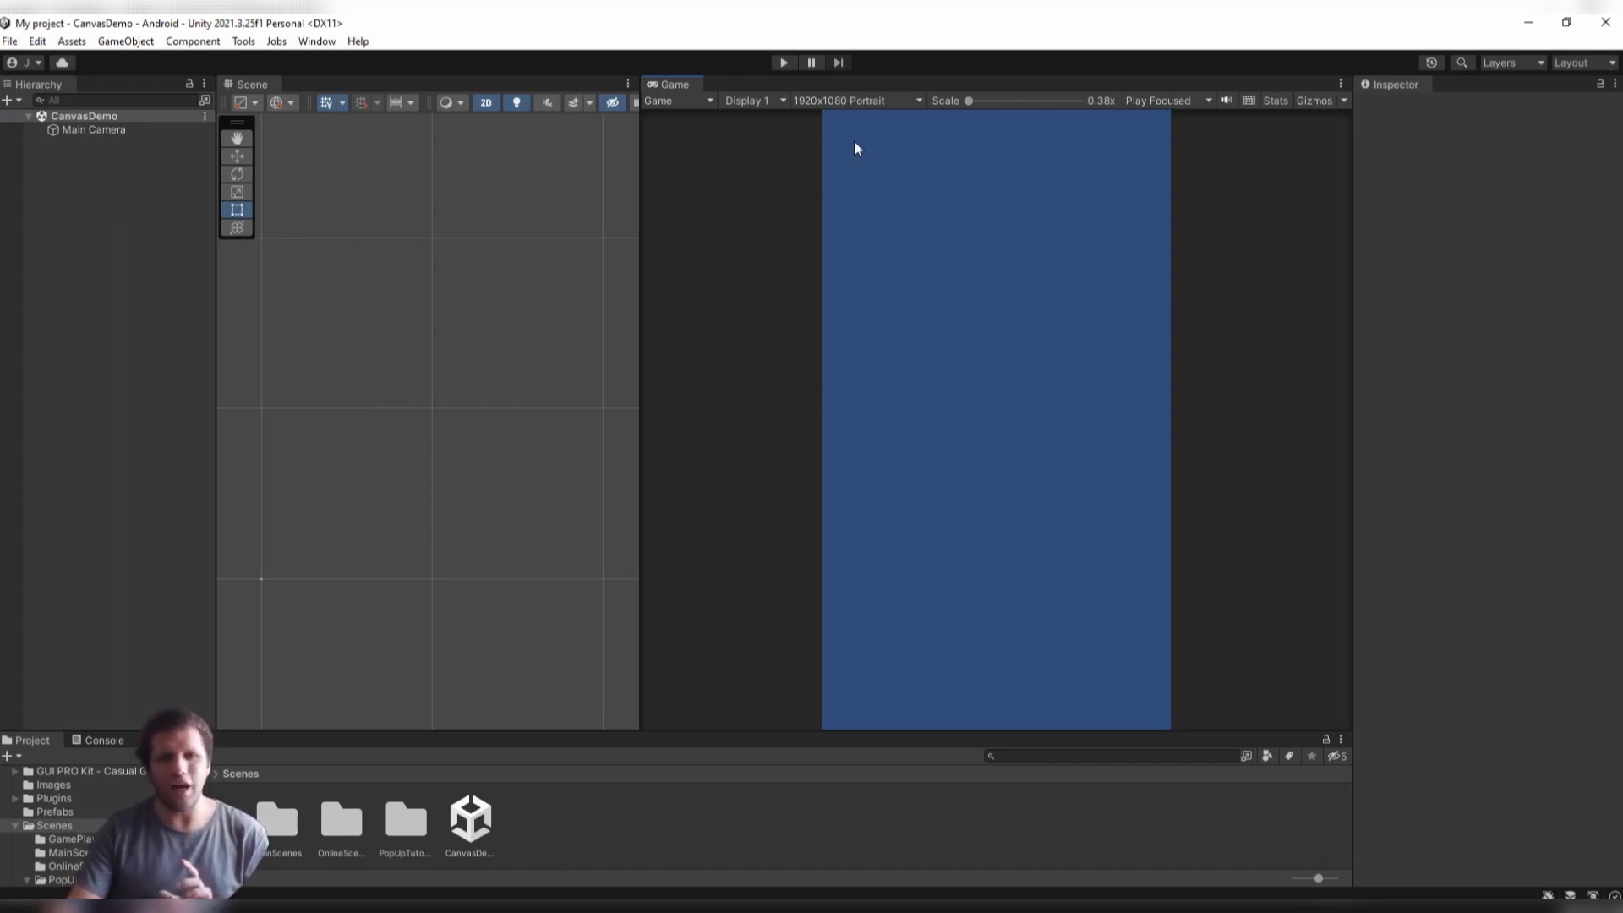
# Examine the label, type, width and height settings for adding a custom Game view resolution, and leave without adding one.
pyautogui.click(883, 101)
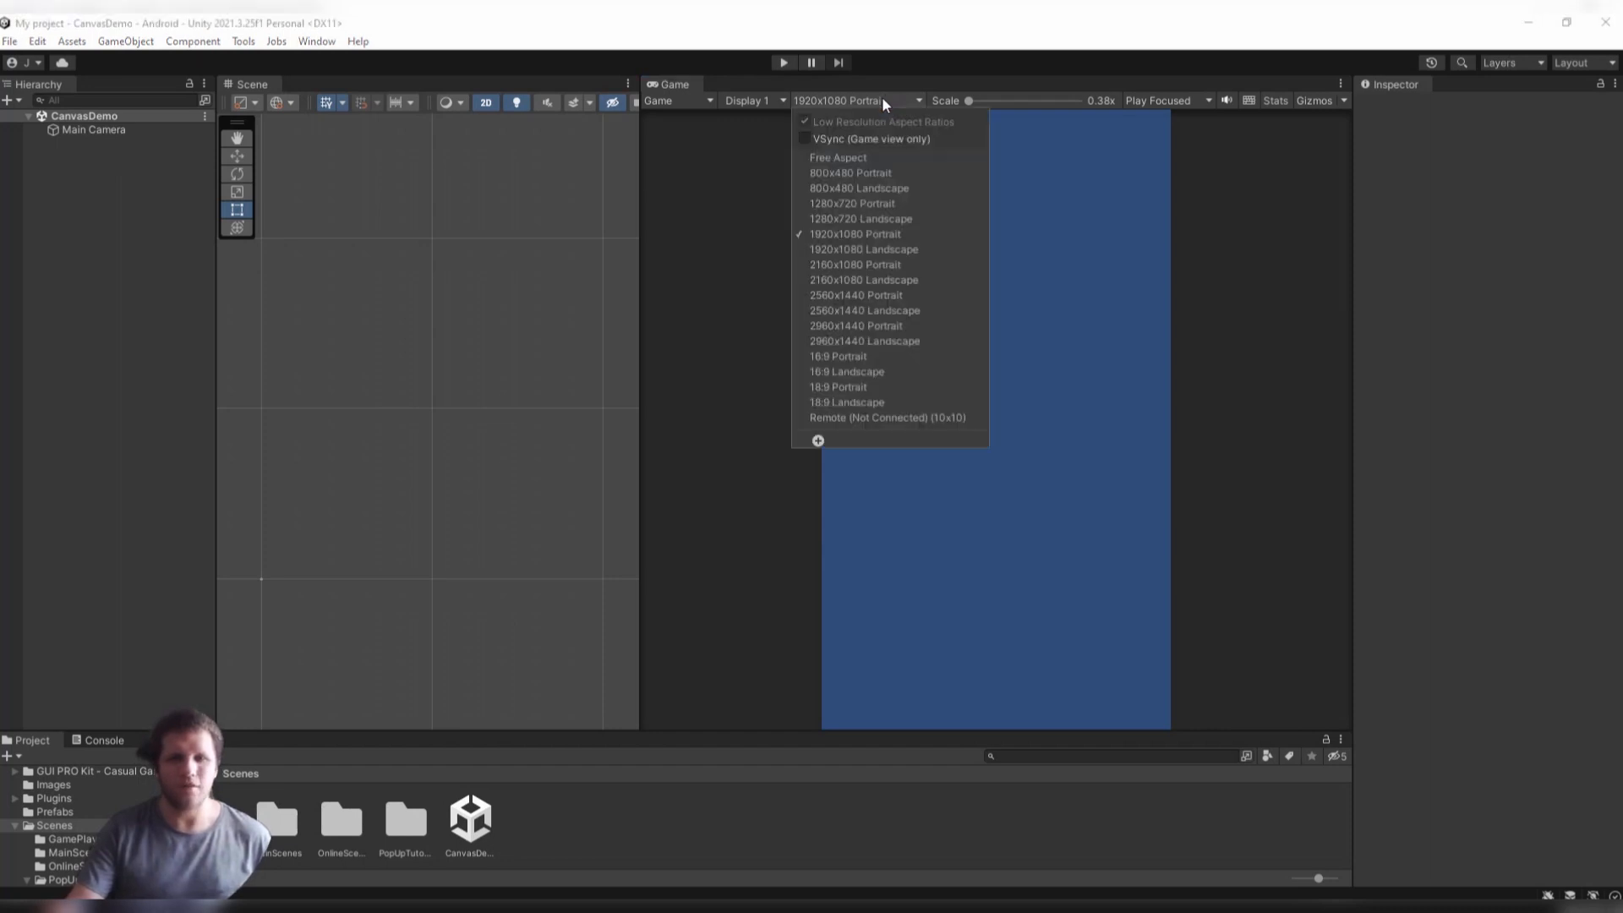
pyautogui.click(818, 440)
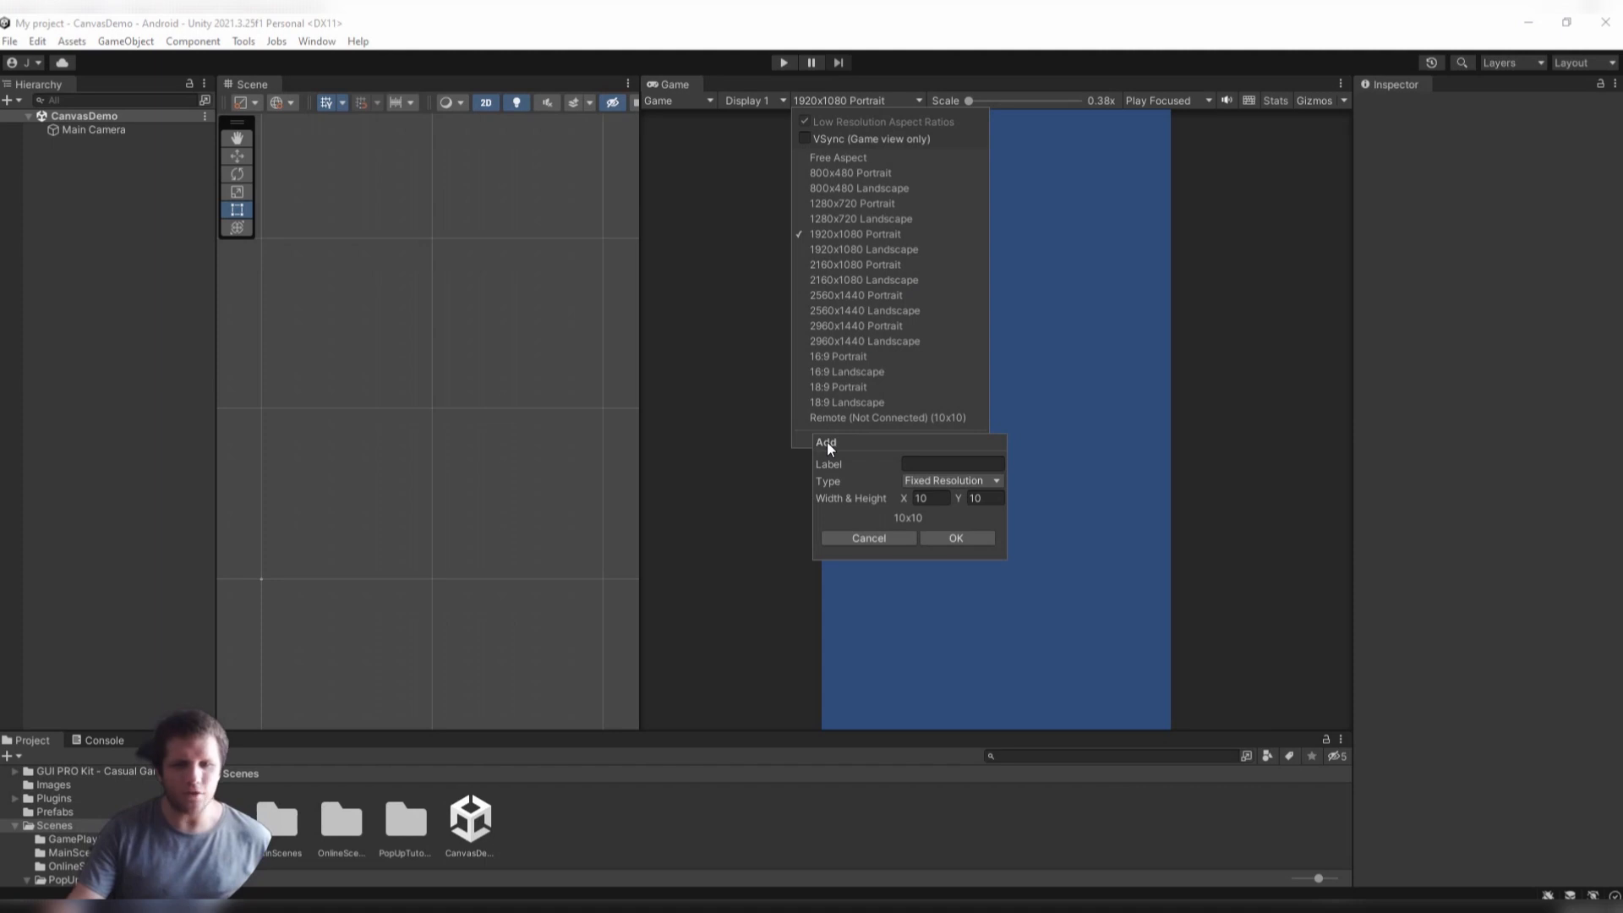
pyautogui.click(936, 463)
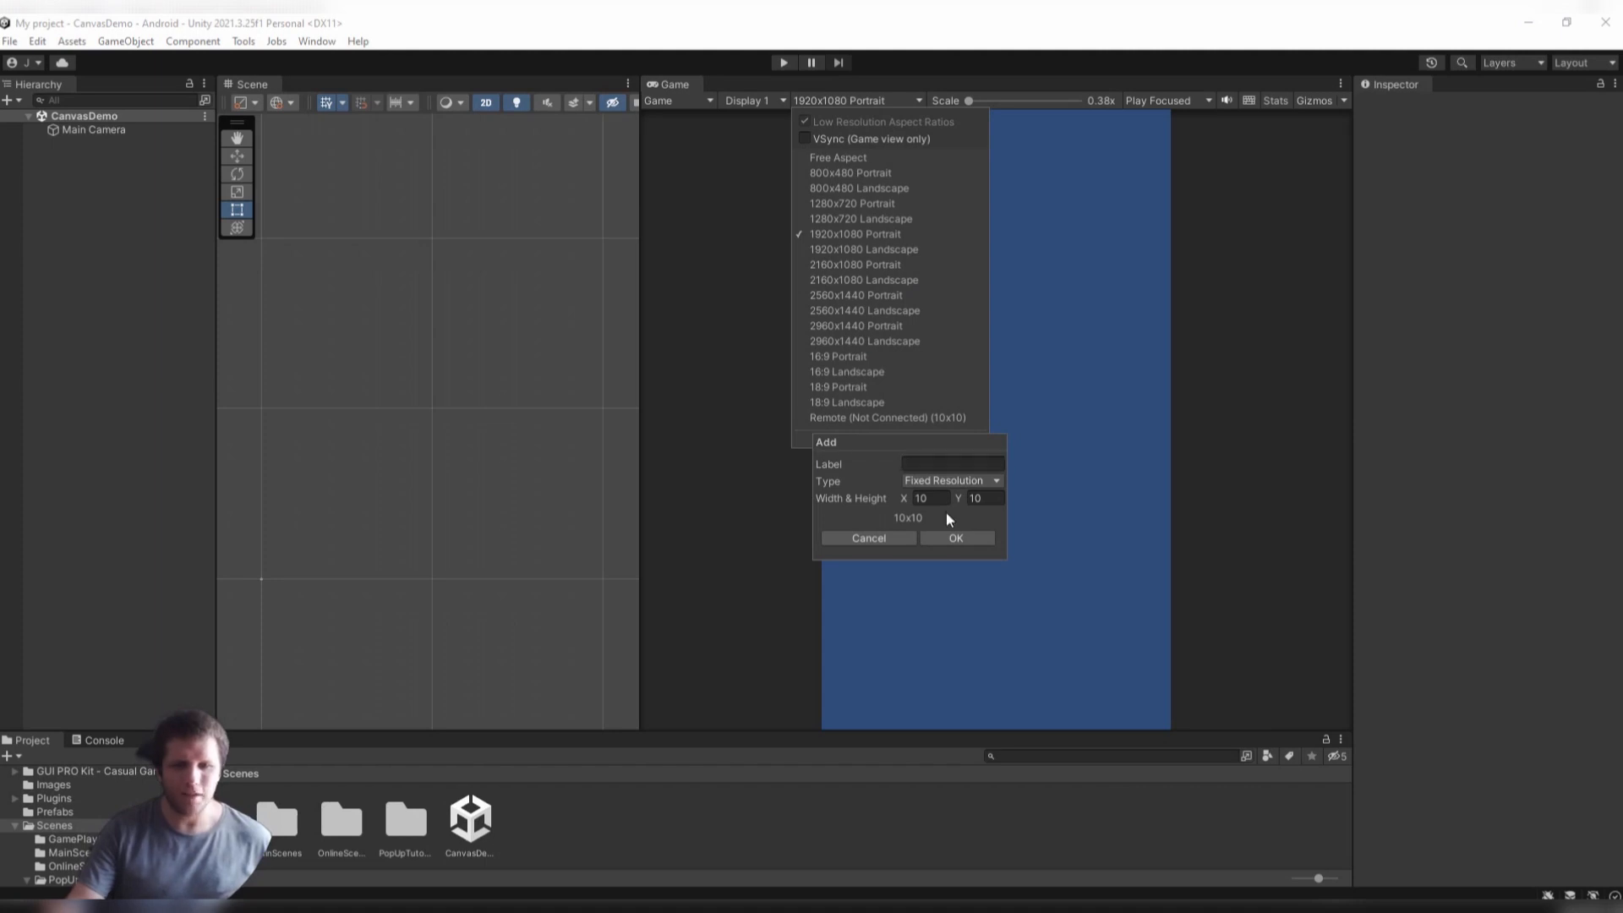
pyautogui.click(941, 499)
pyautogui.click(1000, 498)
pyautogui.click(950, 465)
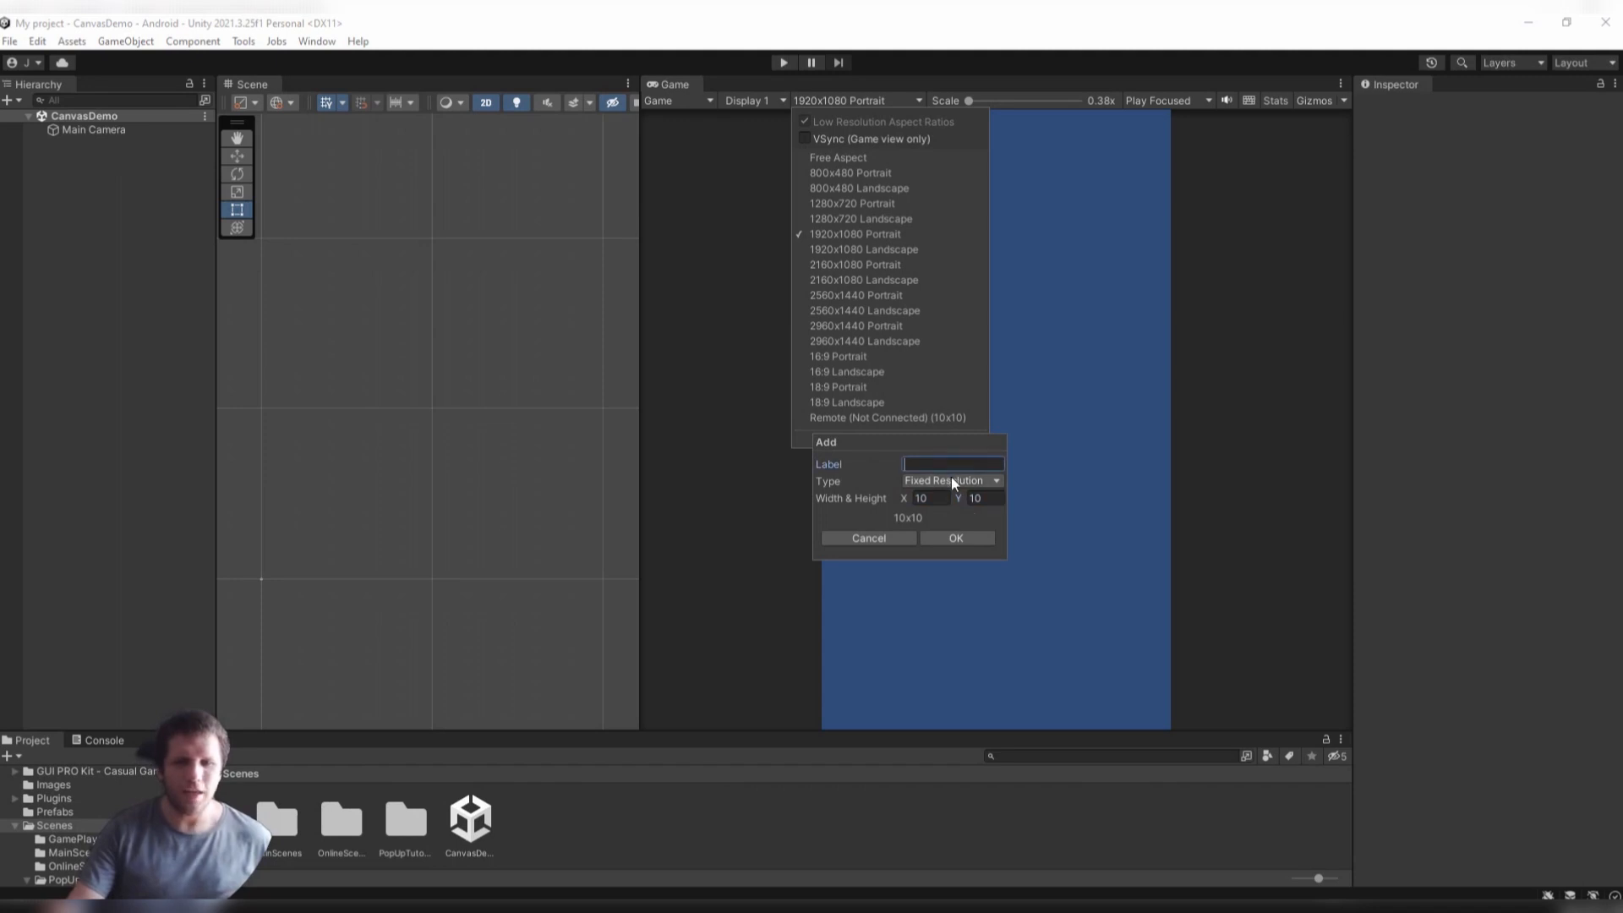
pyautogui.click(952, 479)
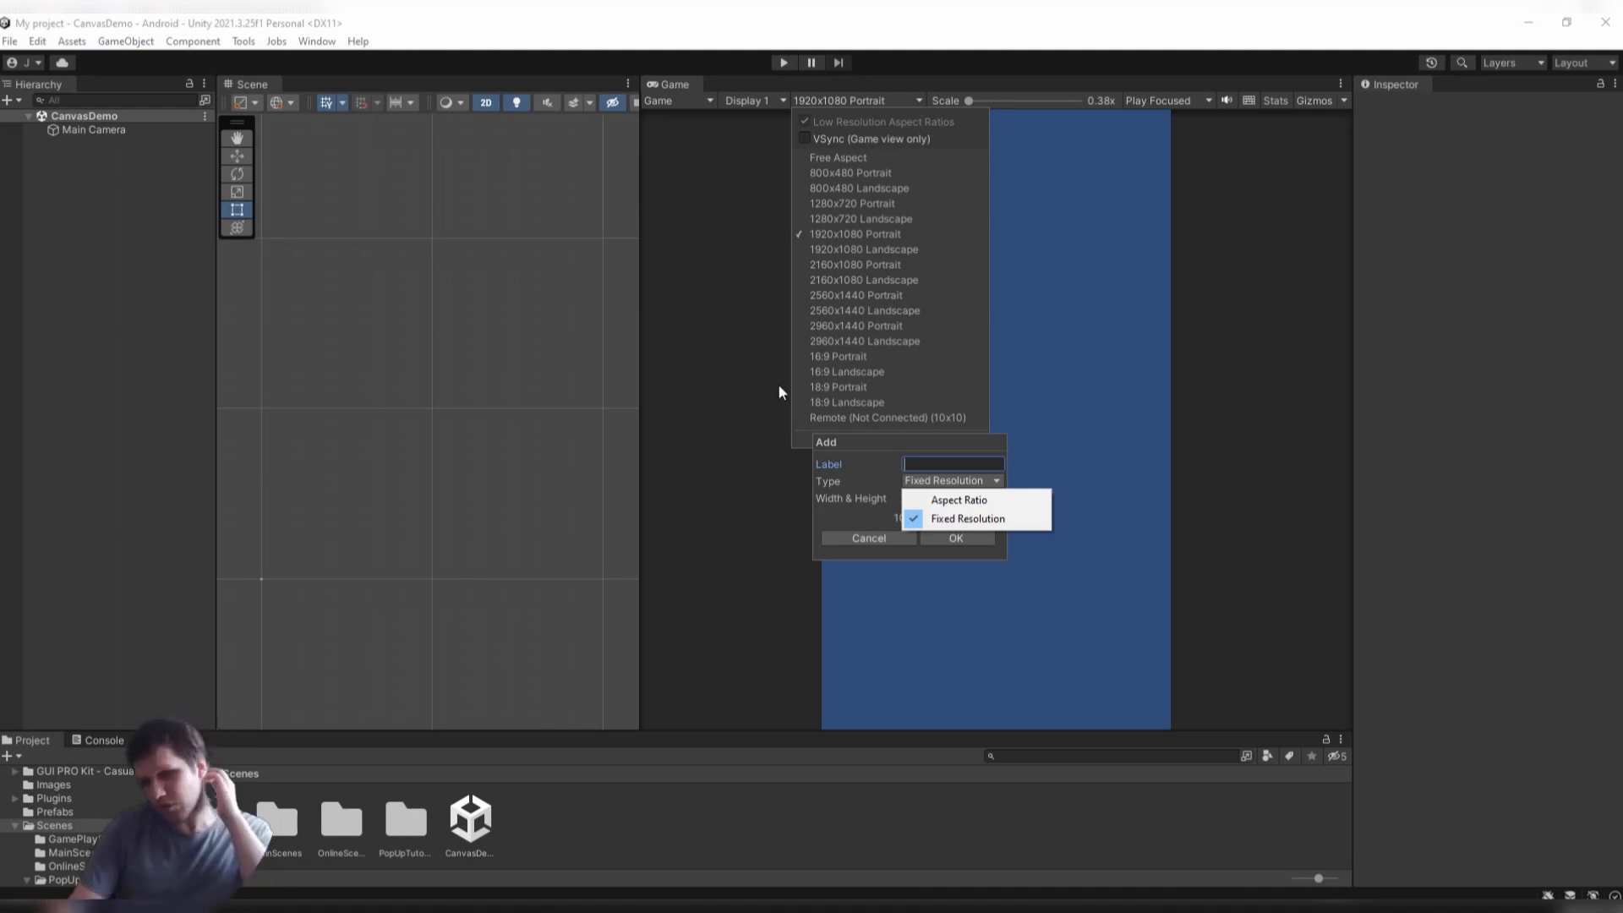
pyautogui.click(845, 234)
pyautogui.click(845, 235)
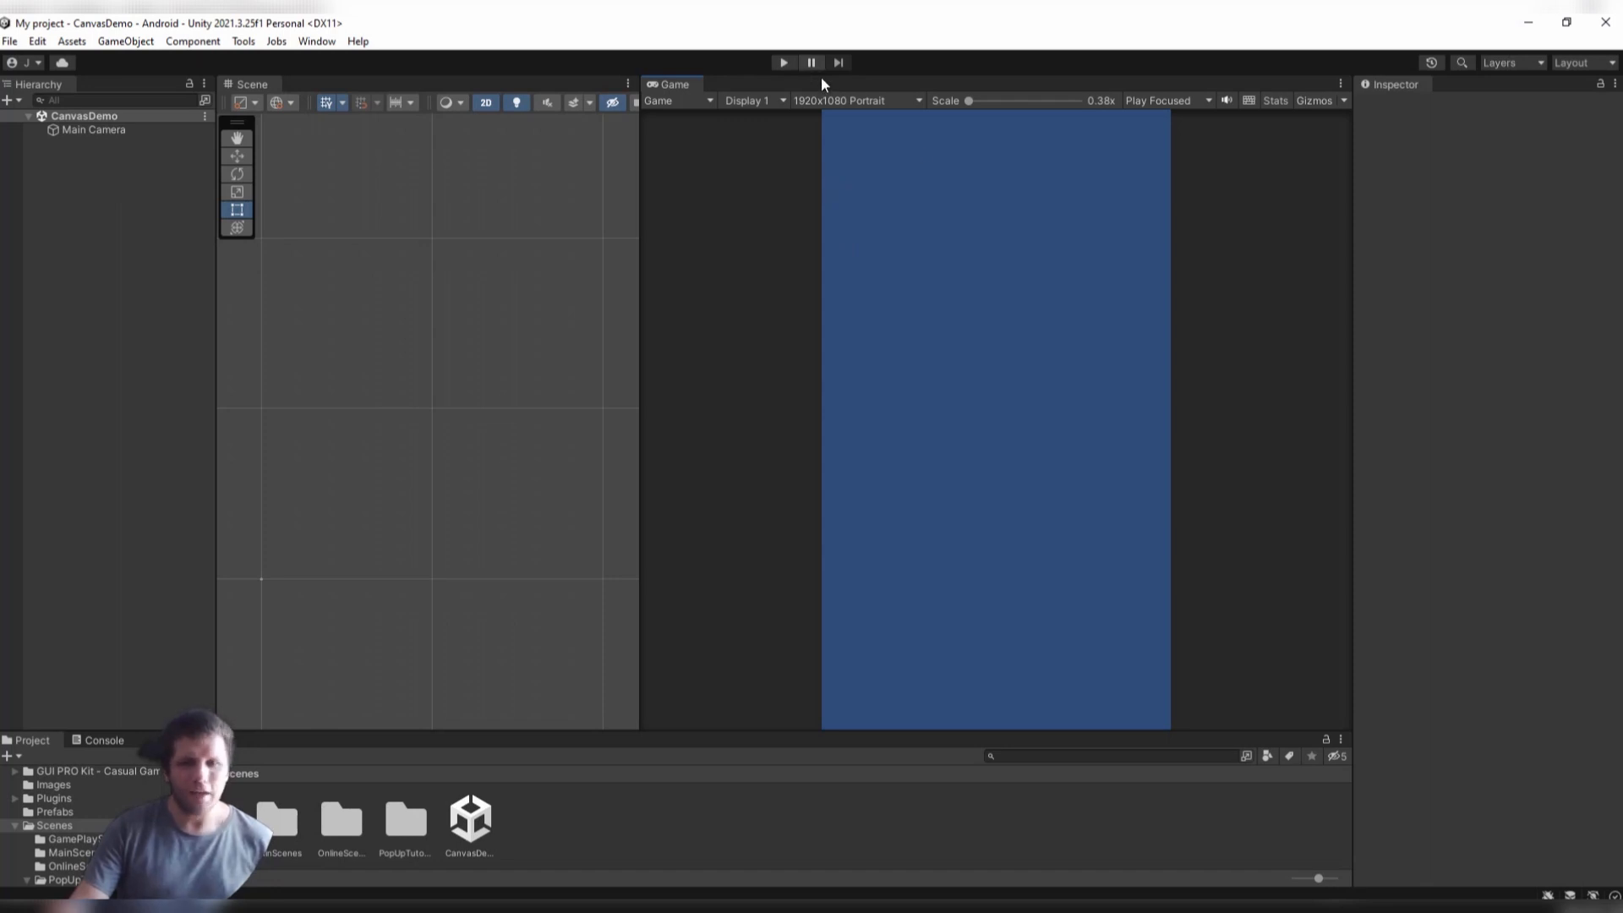
# Switch the Game view's resolution to Free Aspect and try to reduce its scale.
pyautogui.click(872, 99)
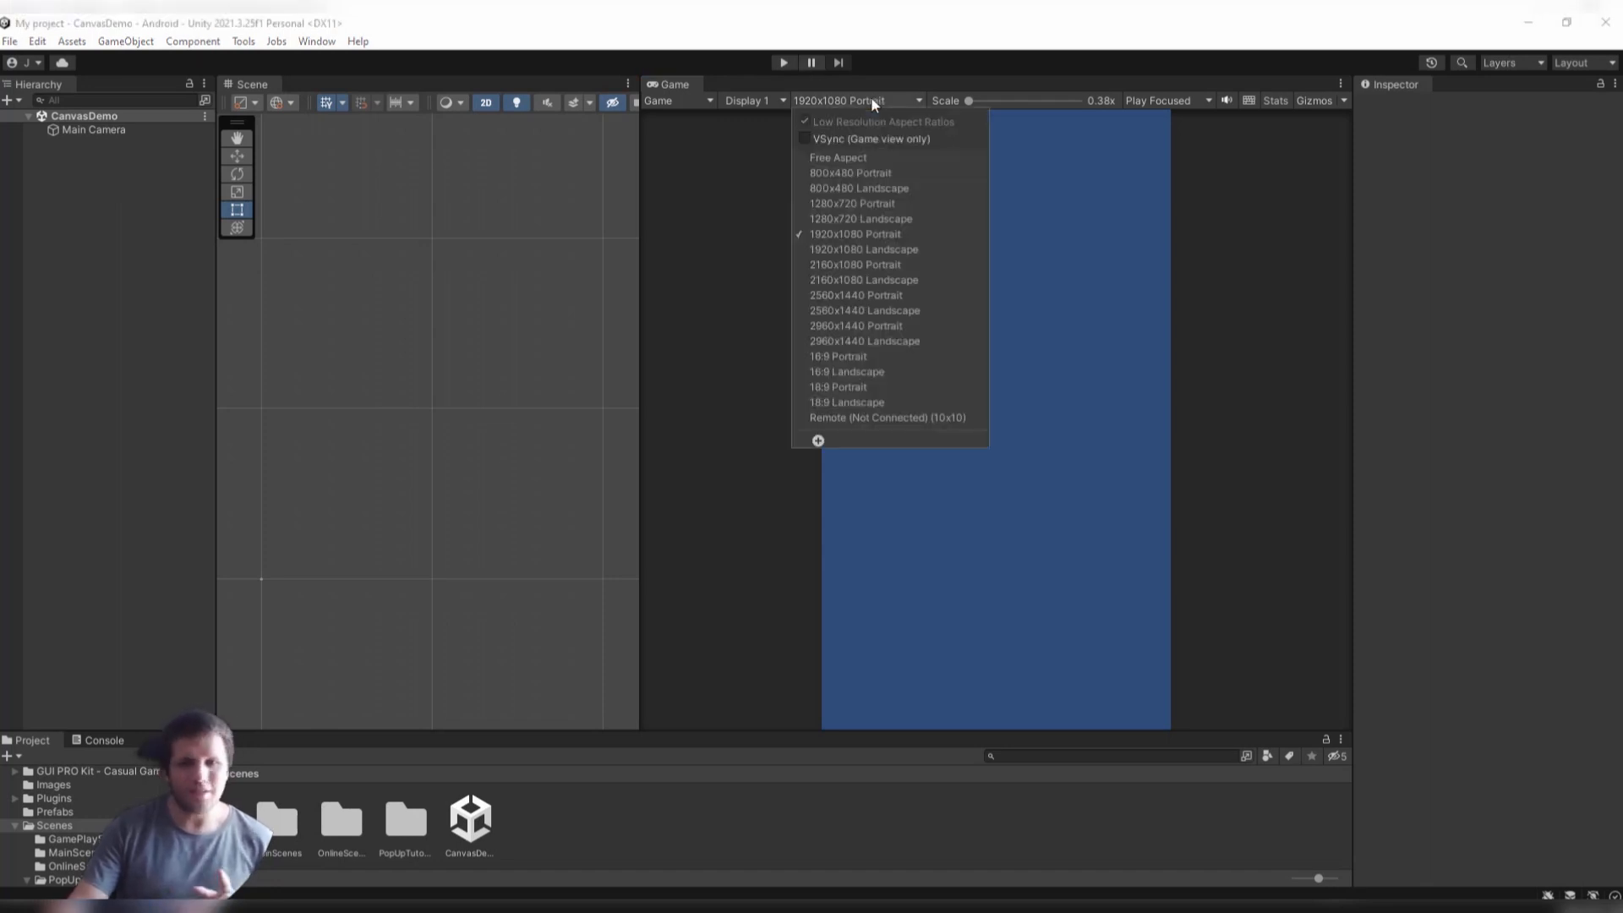
pyautogui.click(876, 159)
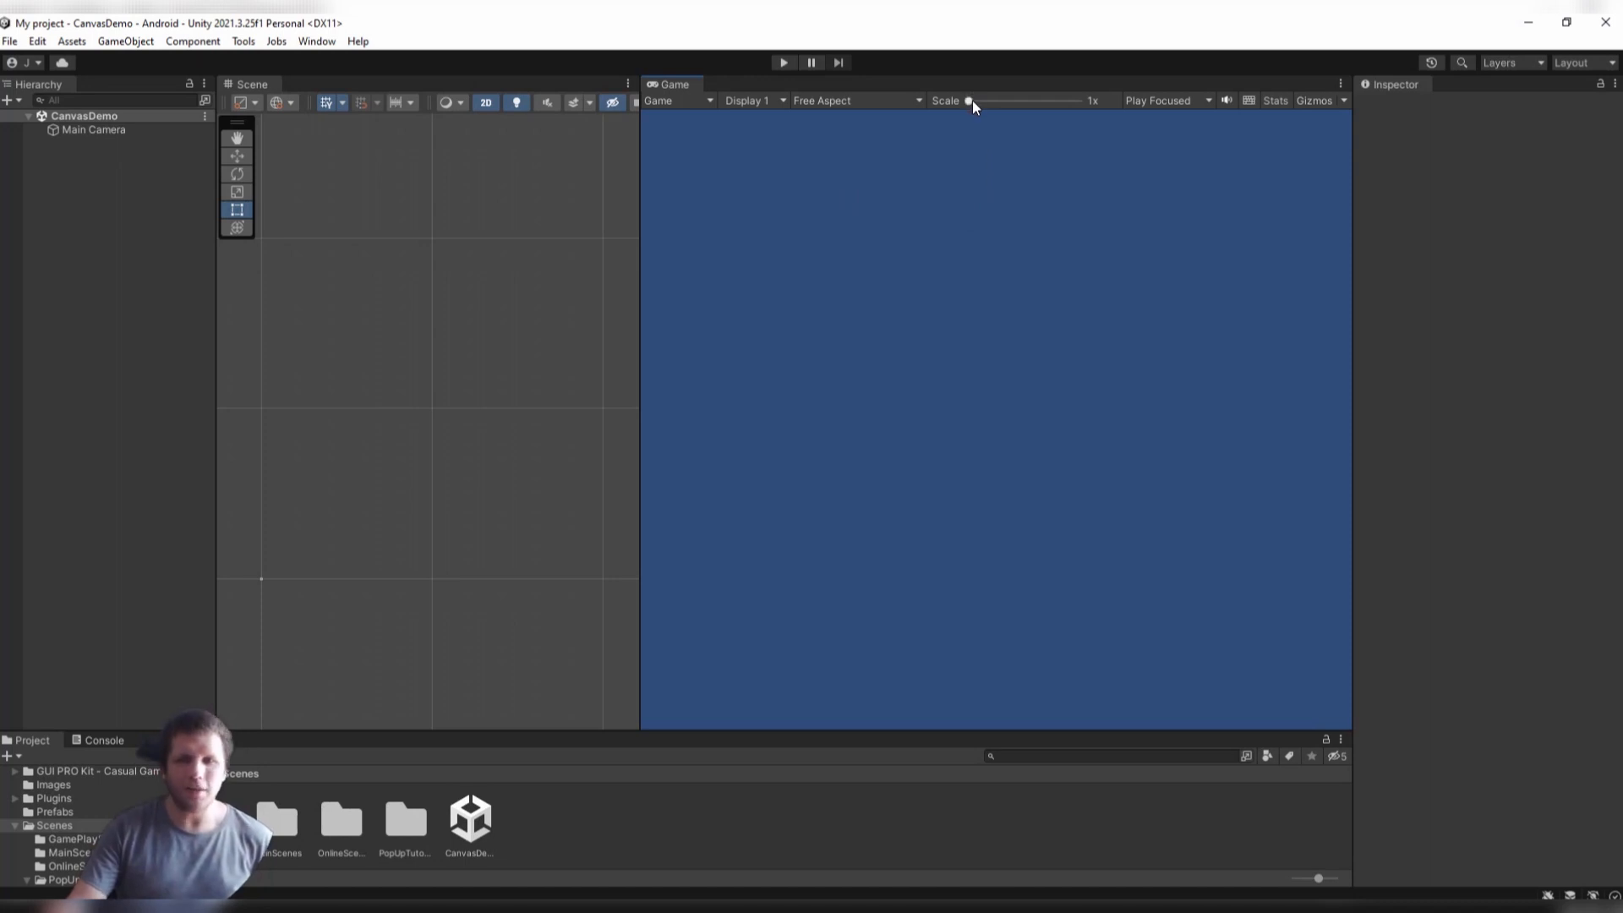
pyautogui.moveTo(972, 100)
pyautogui.mouseDown()
pyautogui.moveTo(1047, 99)
pyautogui.moveTo(956, 105)
pyautogui.mouseUp()
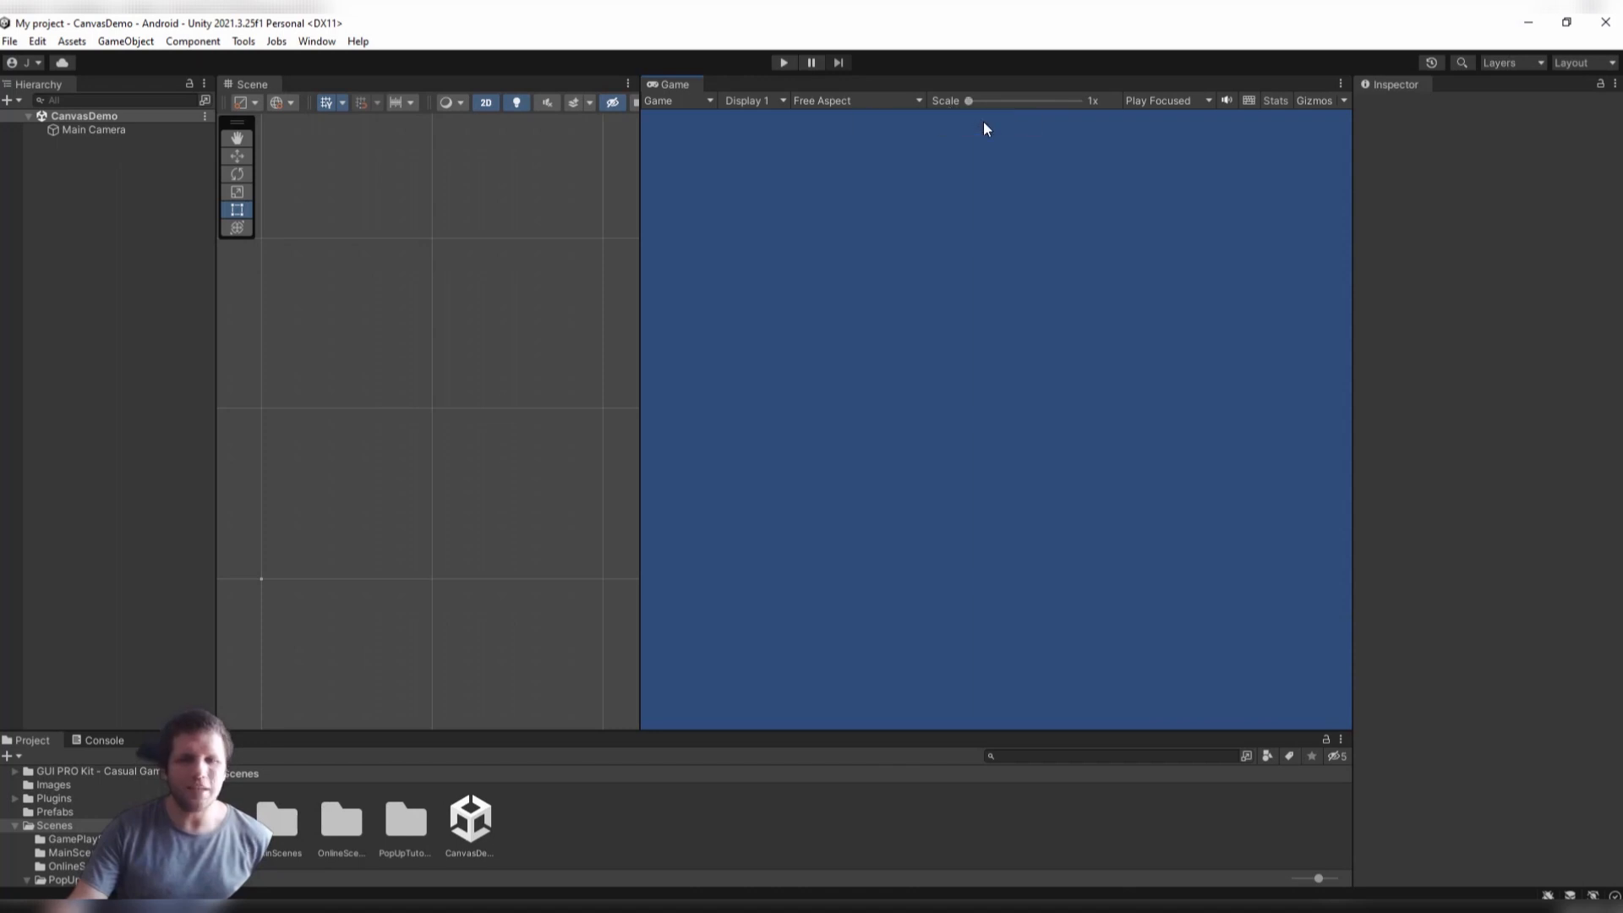
# Examine the Game view's play focus options and its audio mute control.
pyautogui.click(1186, 99)
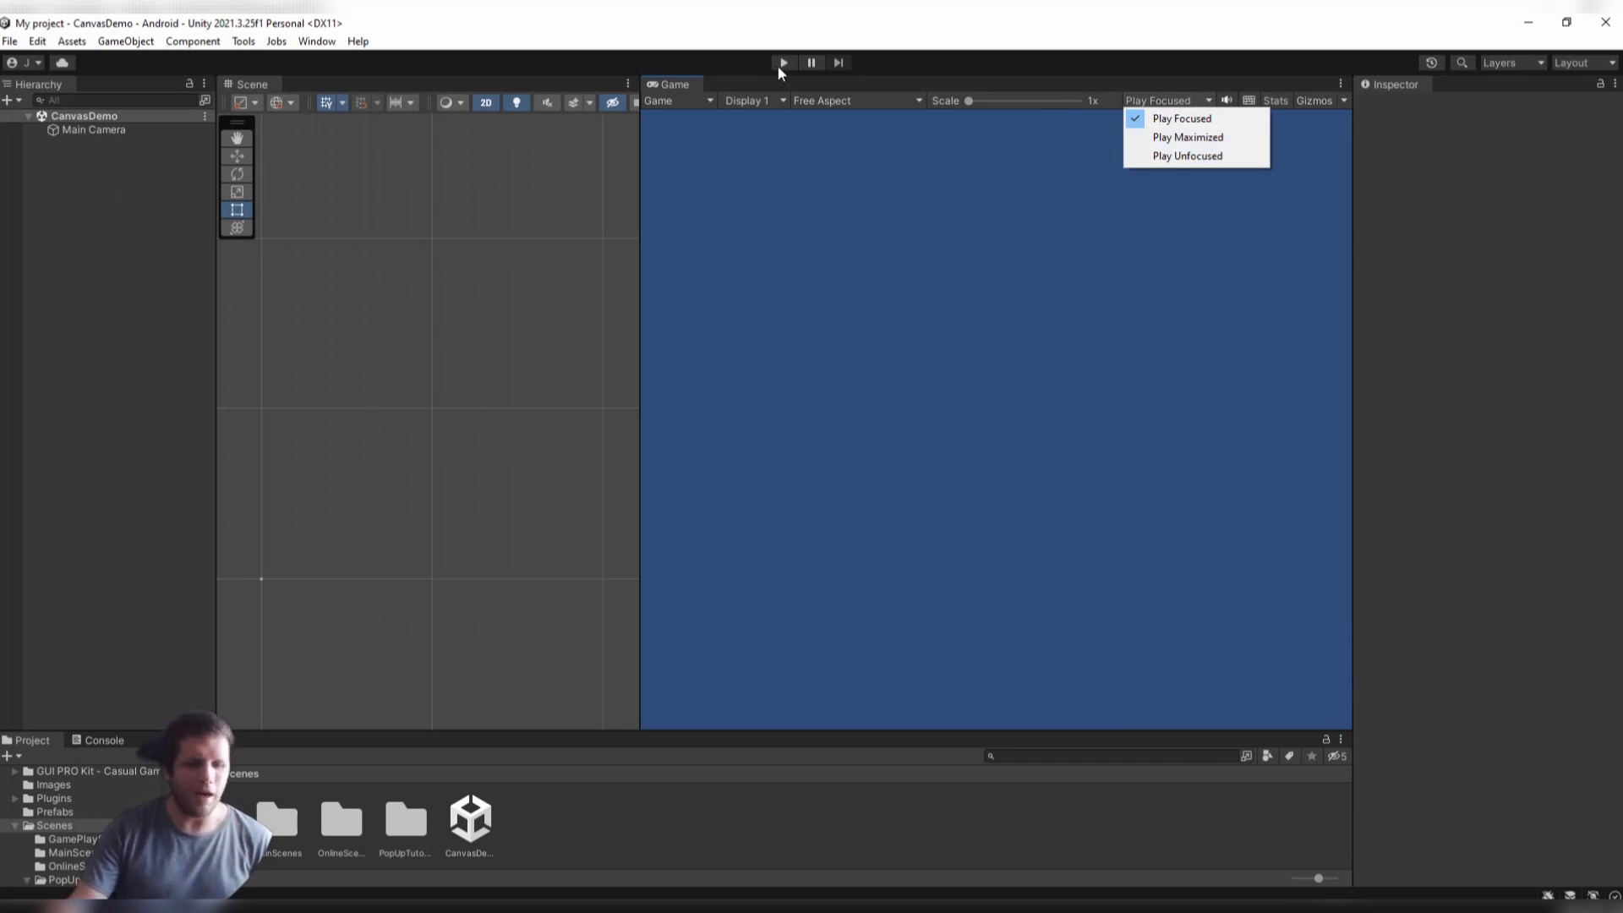
pyautogui.click(754, 64)
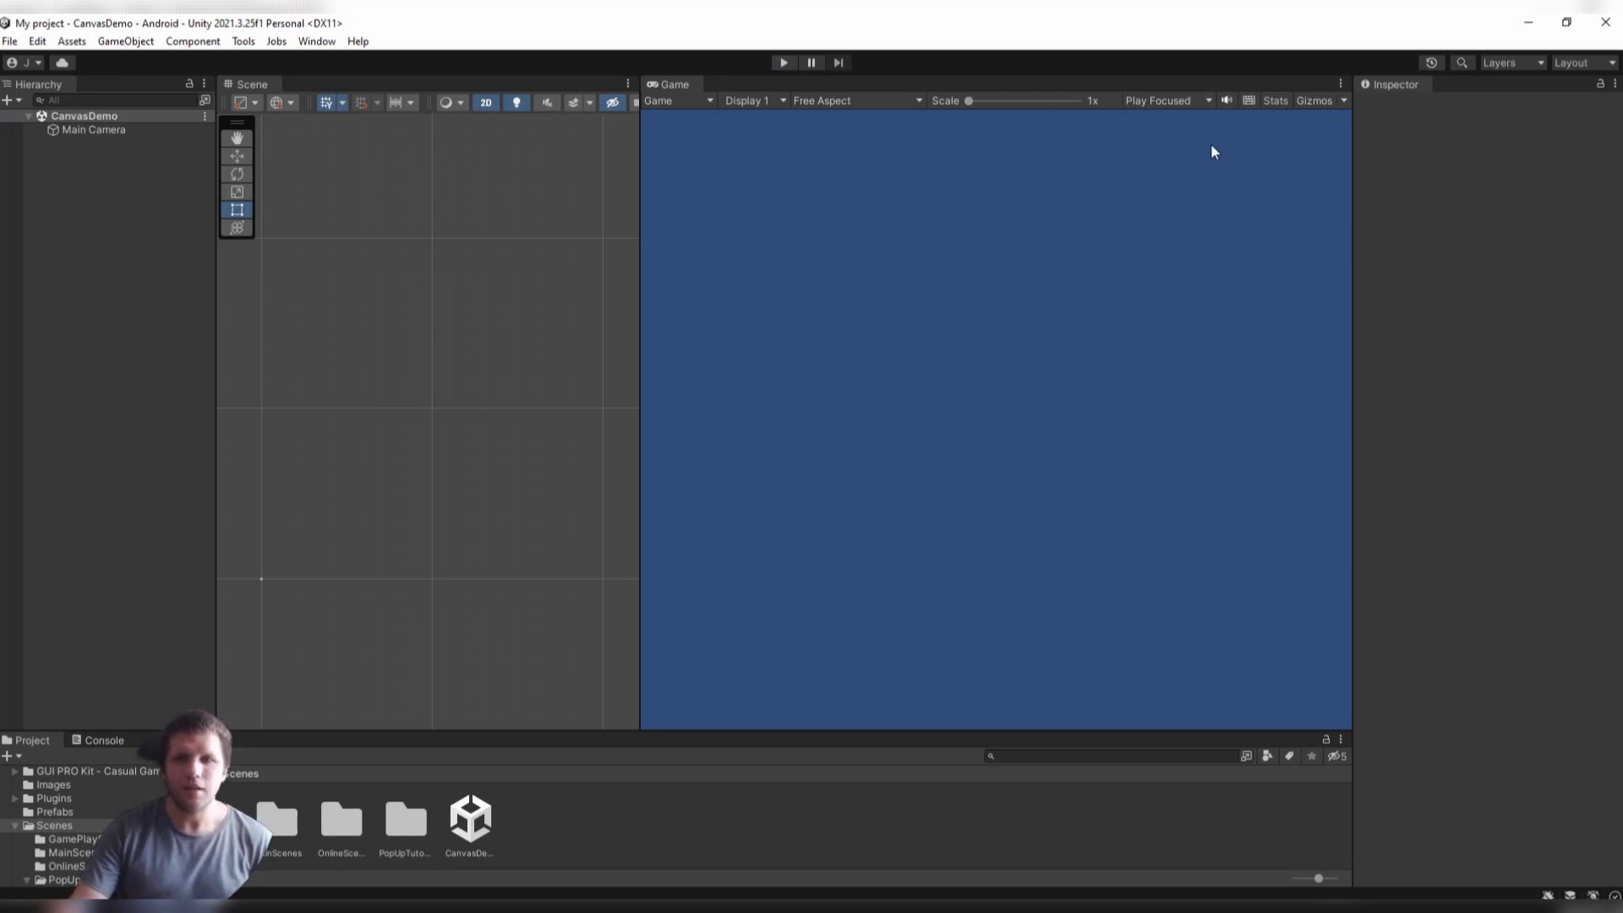
pyautogui.click(1165, 100)
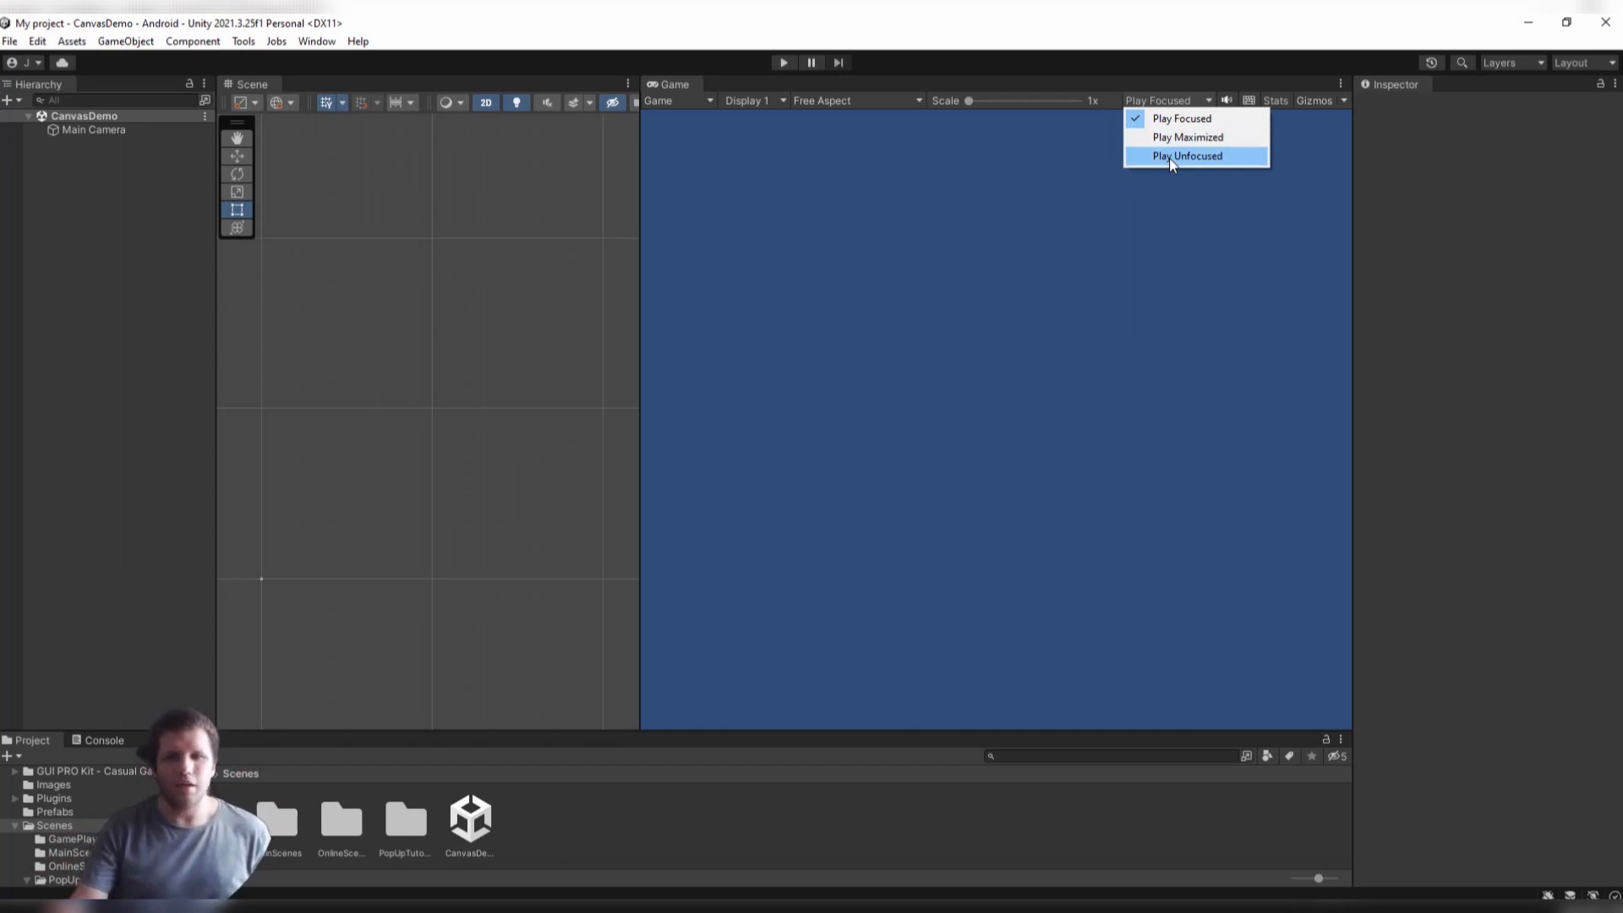
pyautogui.click(1168, 282)
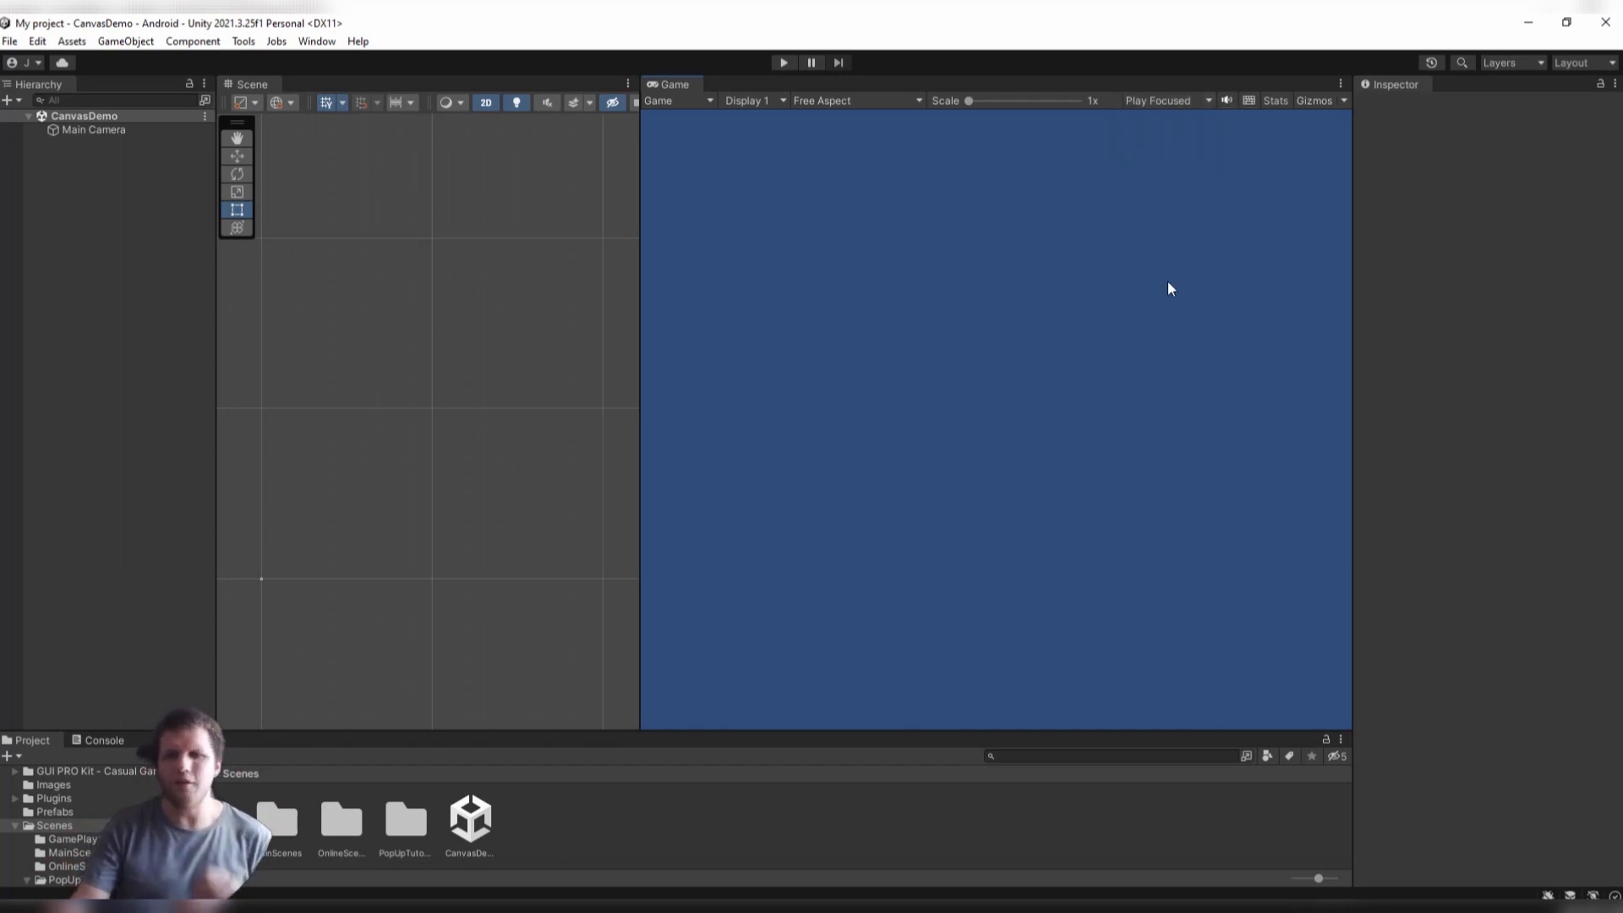
pyautogui.click(1227, 105)
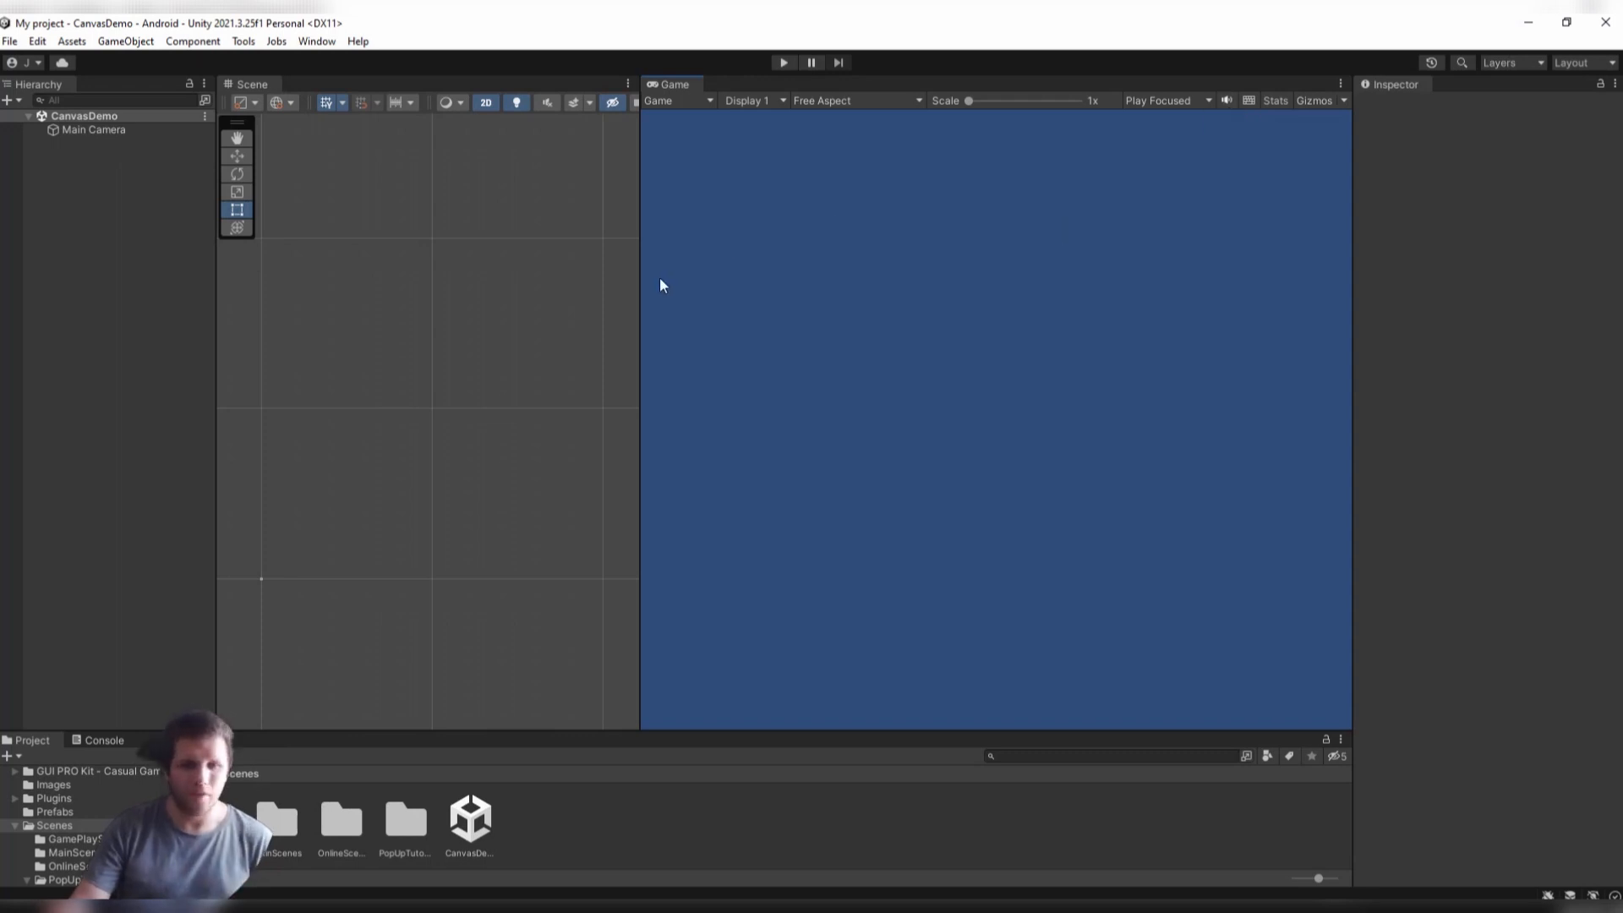
# Enlarge the Scene view by narrowing the Game view, and set the Game view's resolution to 1920x1080 Portrait.
pyautogui.moveTo(637, 300); pyautogui.dragTo(1011, 305)
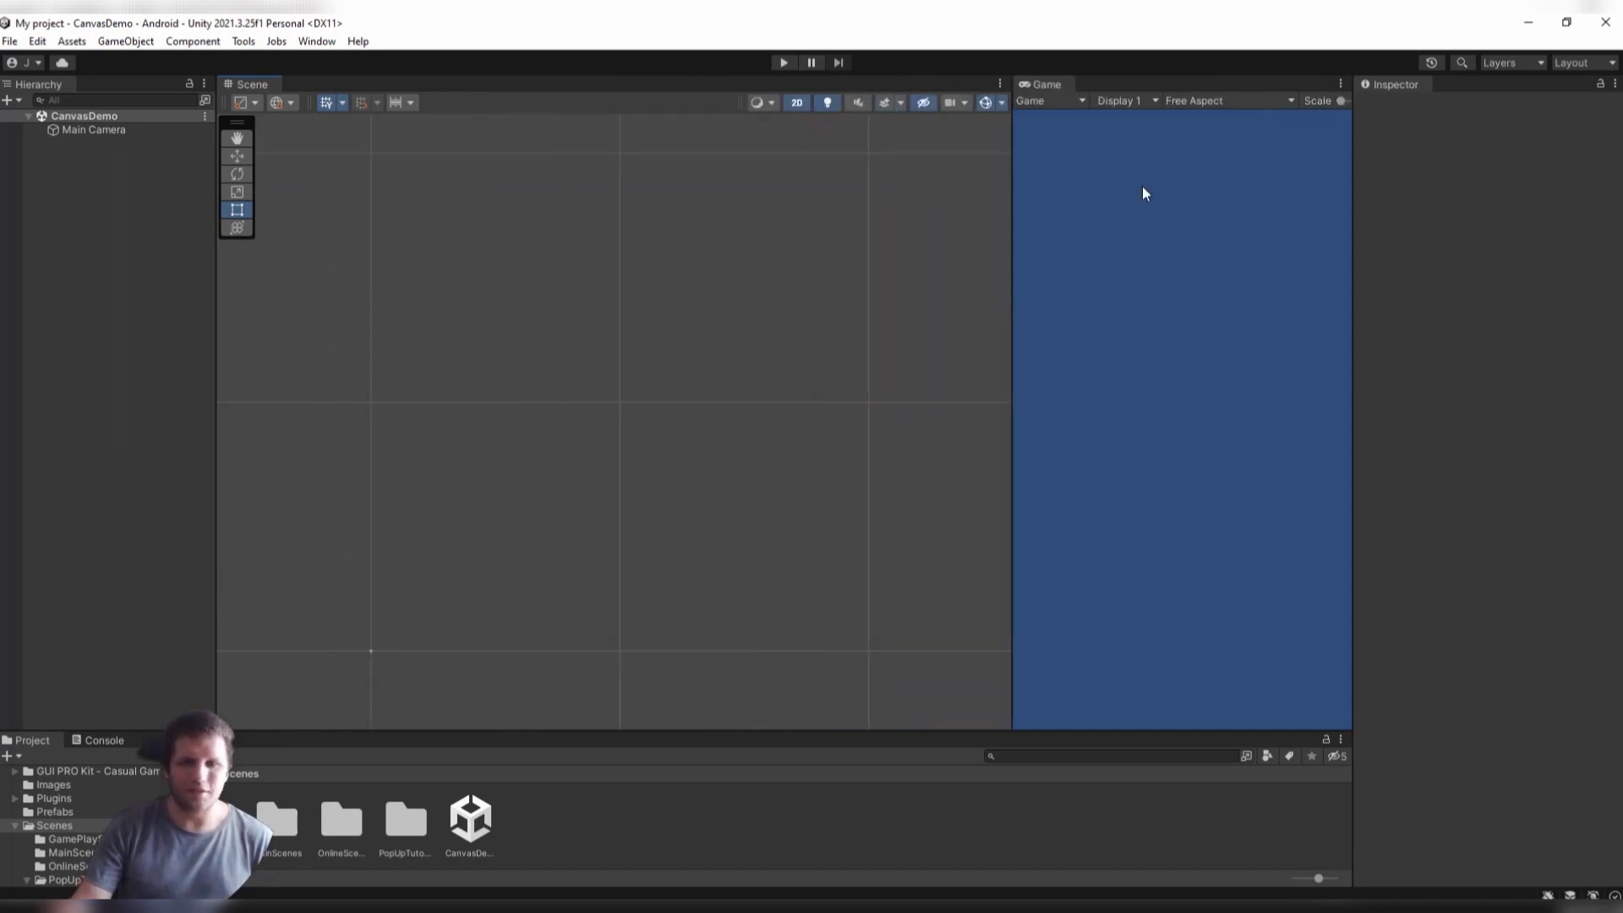
pyautogui.click(1191, 101)
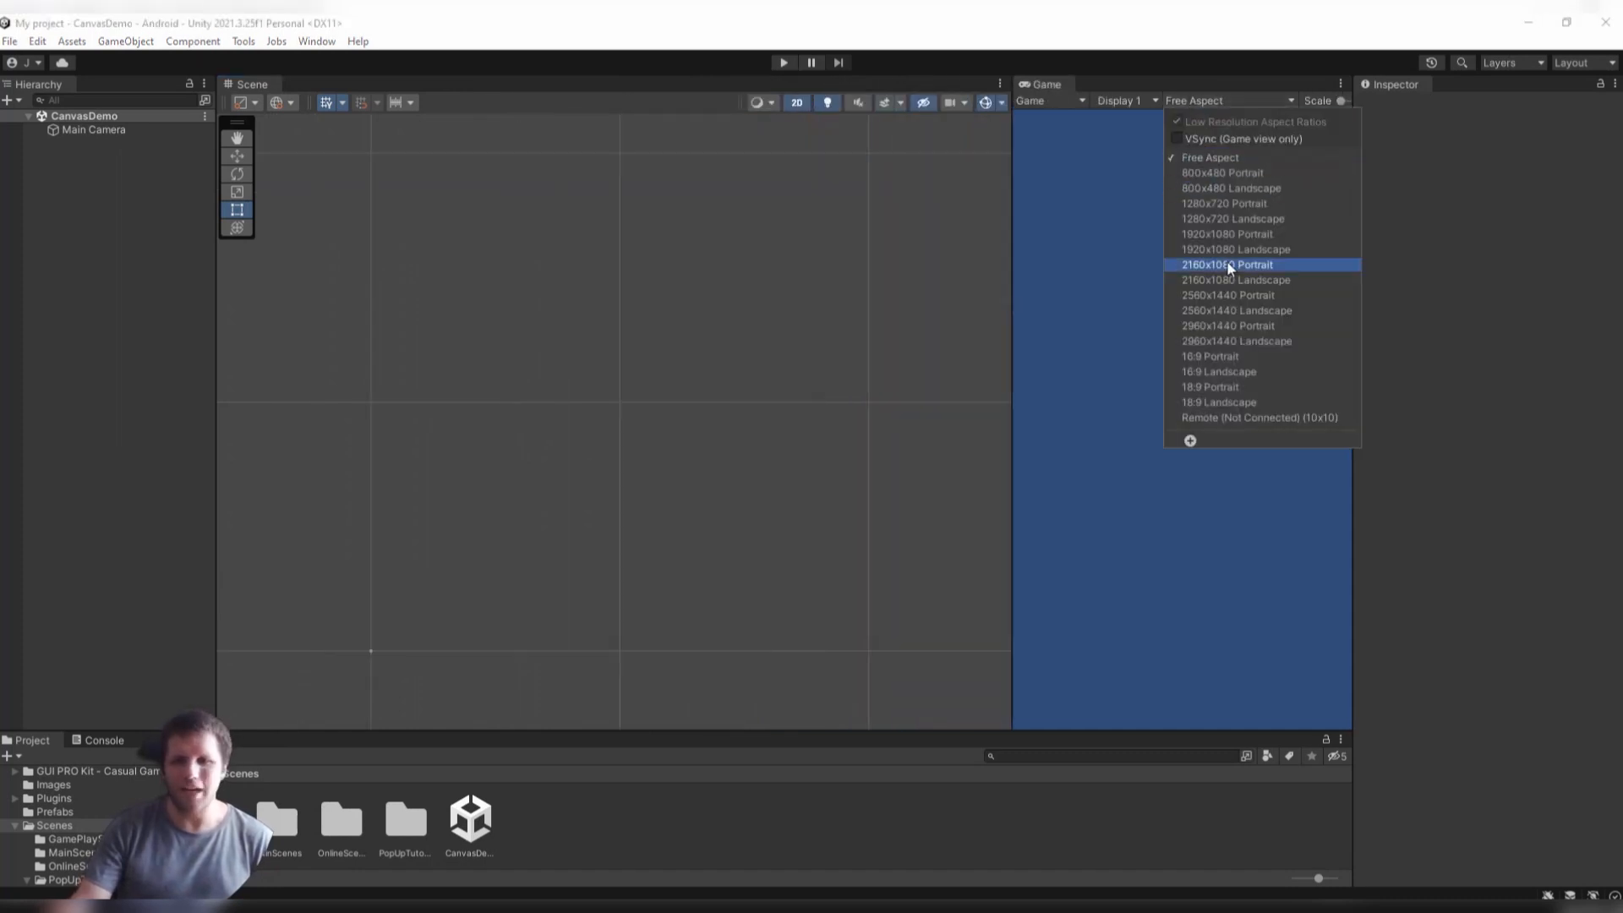
pyautogui.click(1229, 235)
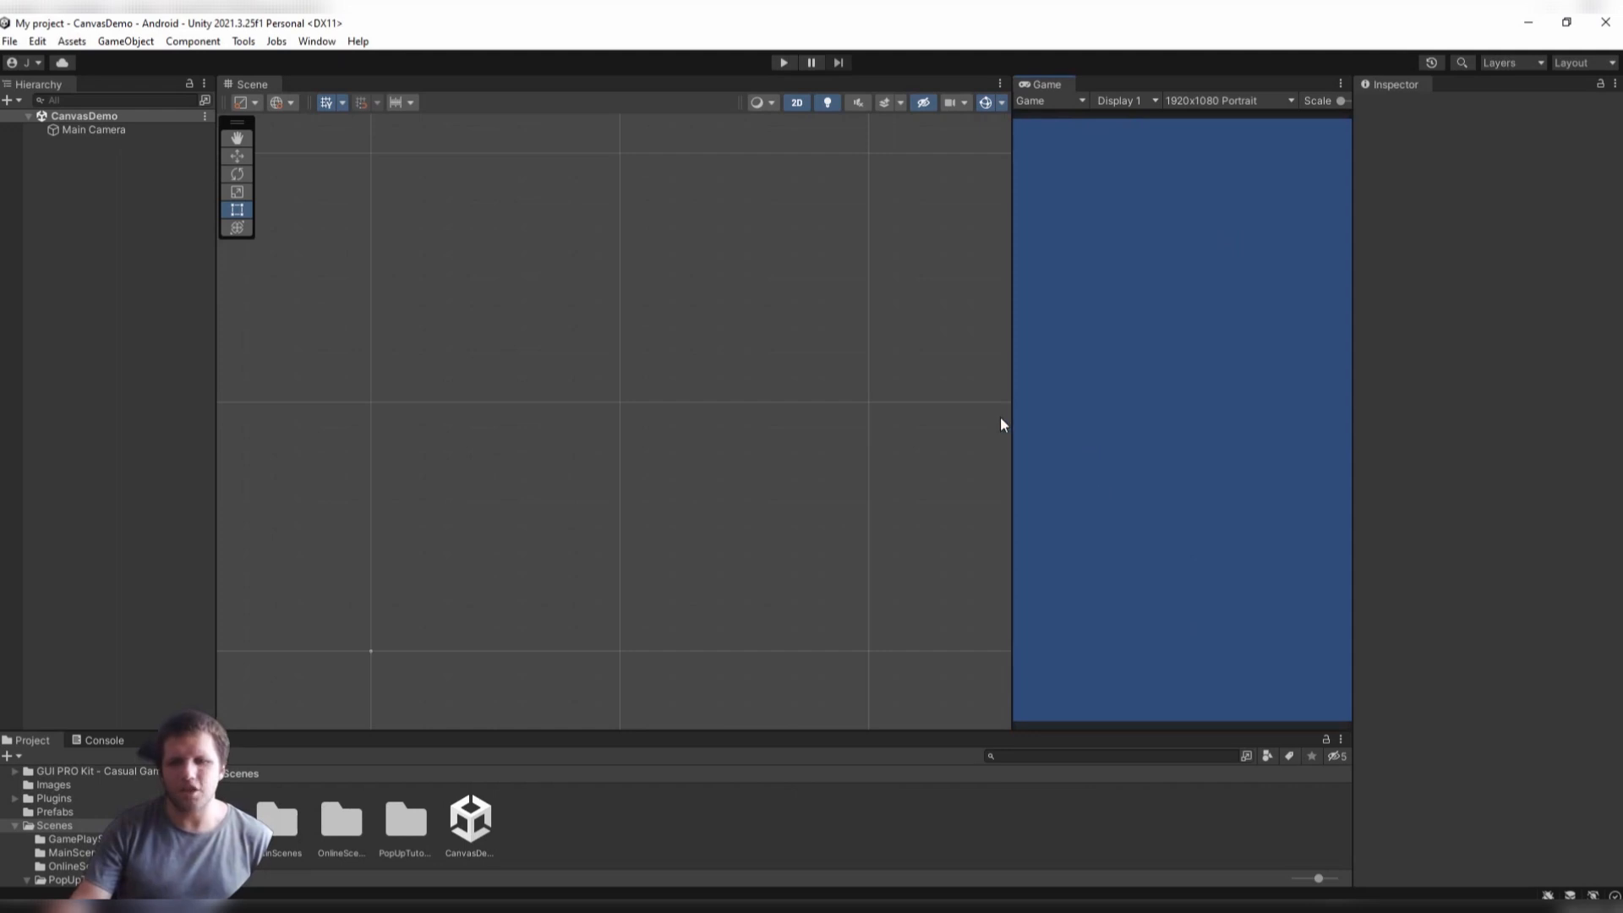
pyautogui.moveTo(1011, 416)
pyautogui.mouseDown()
pyautogui.moveTo(862, 445)
pyautogui.moveTo(983, 431)
pyautogui.mouseUp()
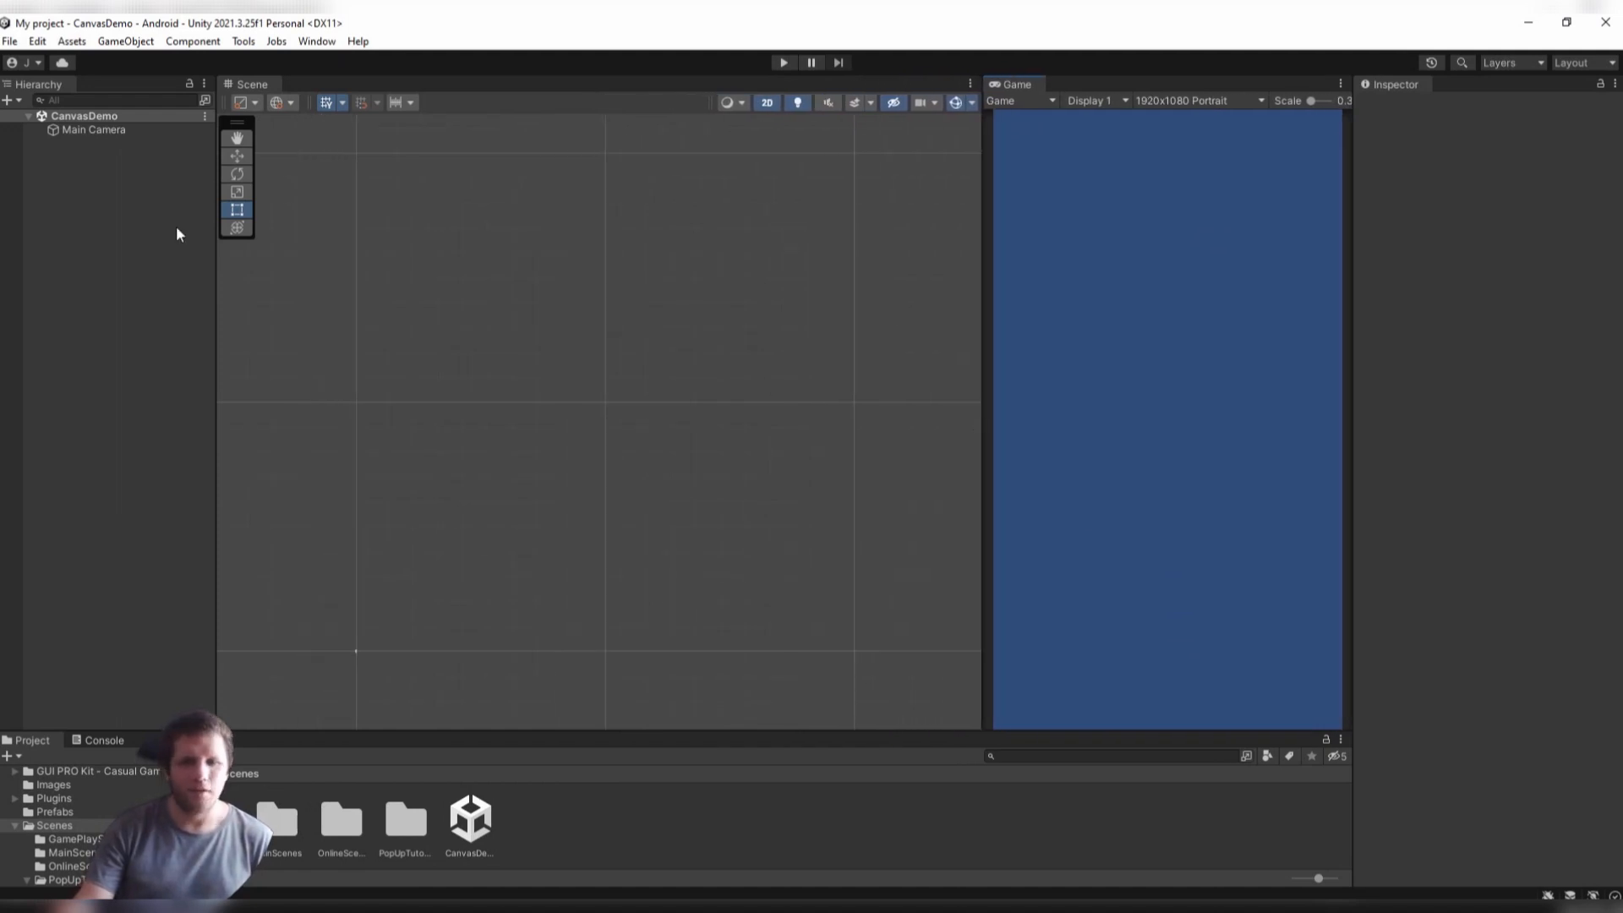
# Add a UI Image to the CanvasDemo scene, and delete it together with its parent Canvas and the EventSystem.
pyautogui.rightClick(84, 215)
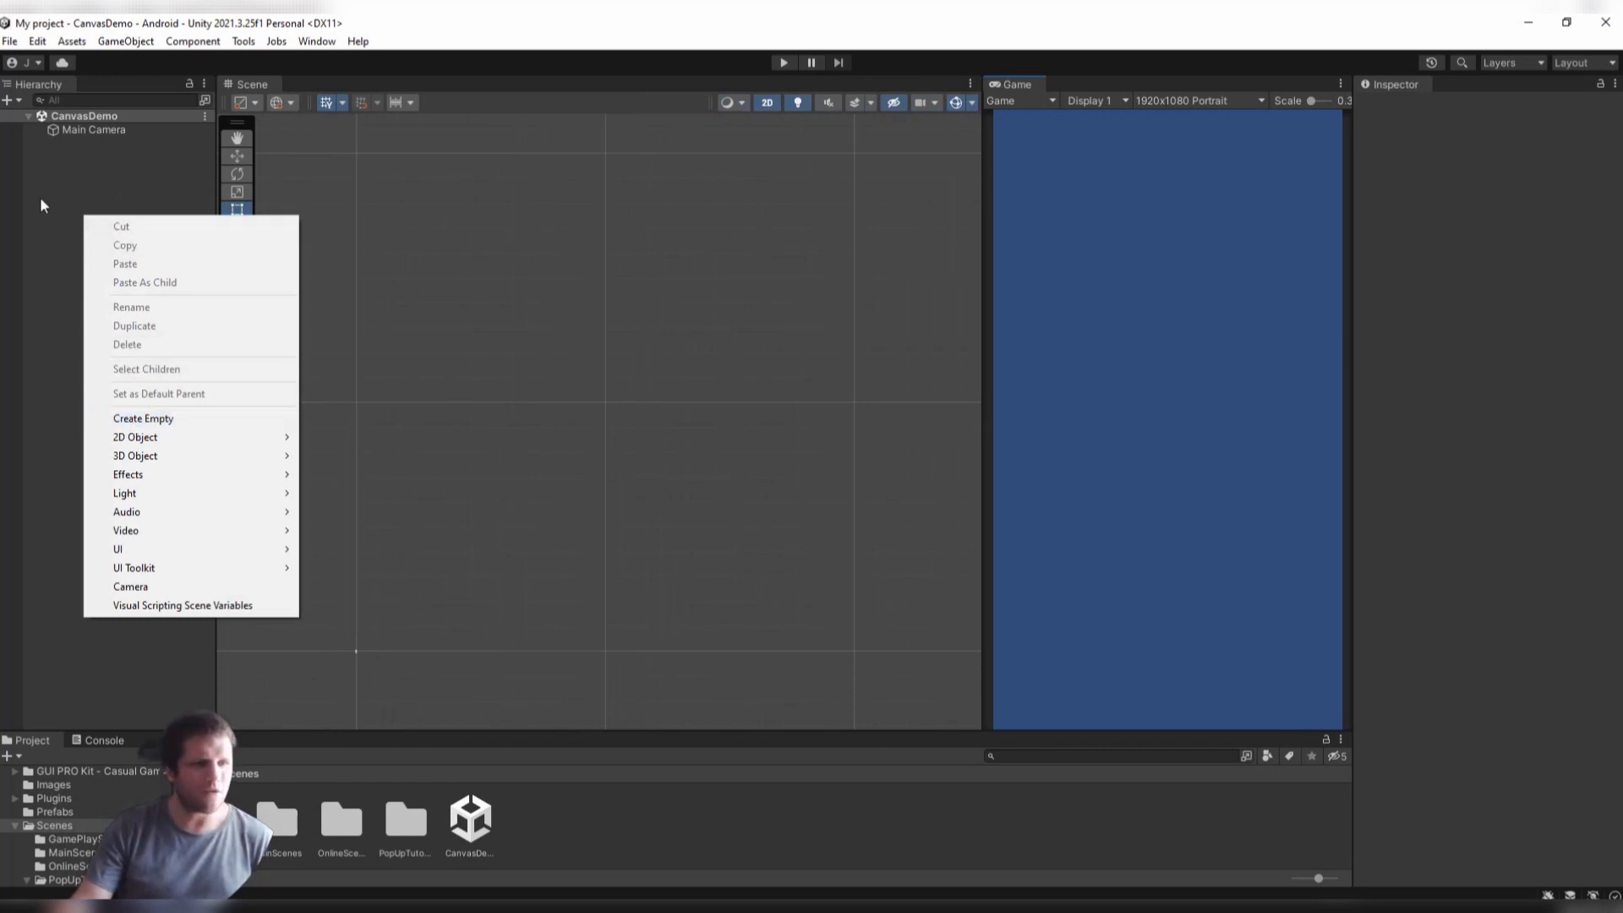
pyautogui.moveTo(230, 531)
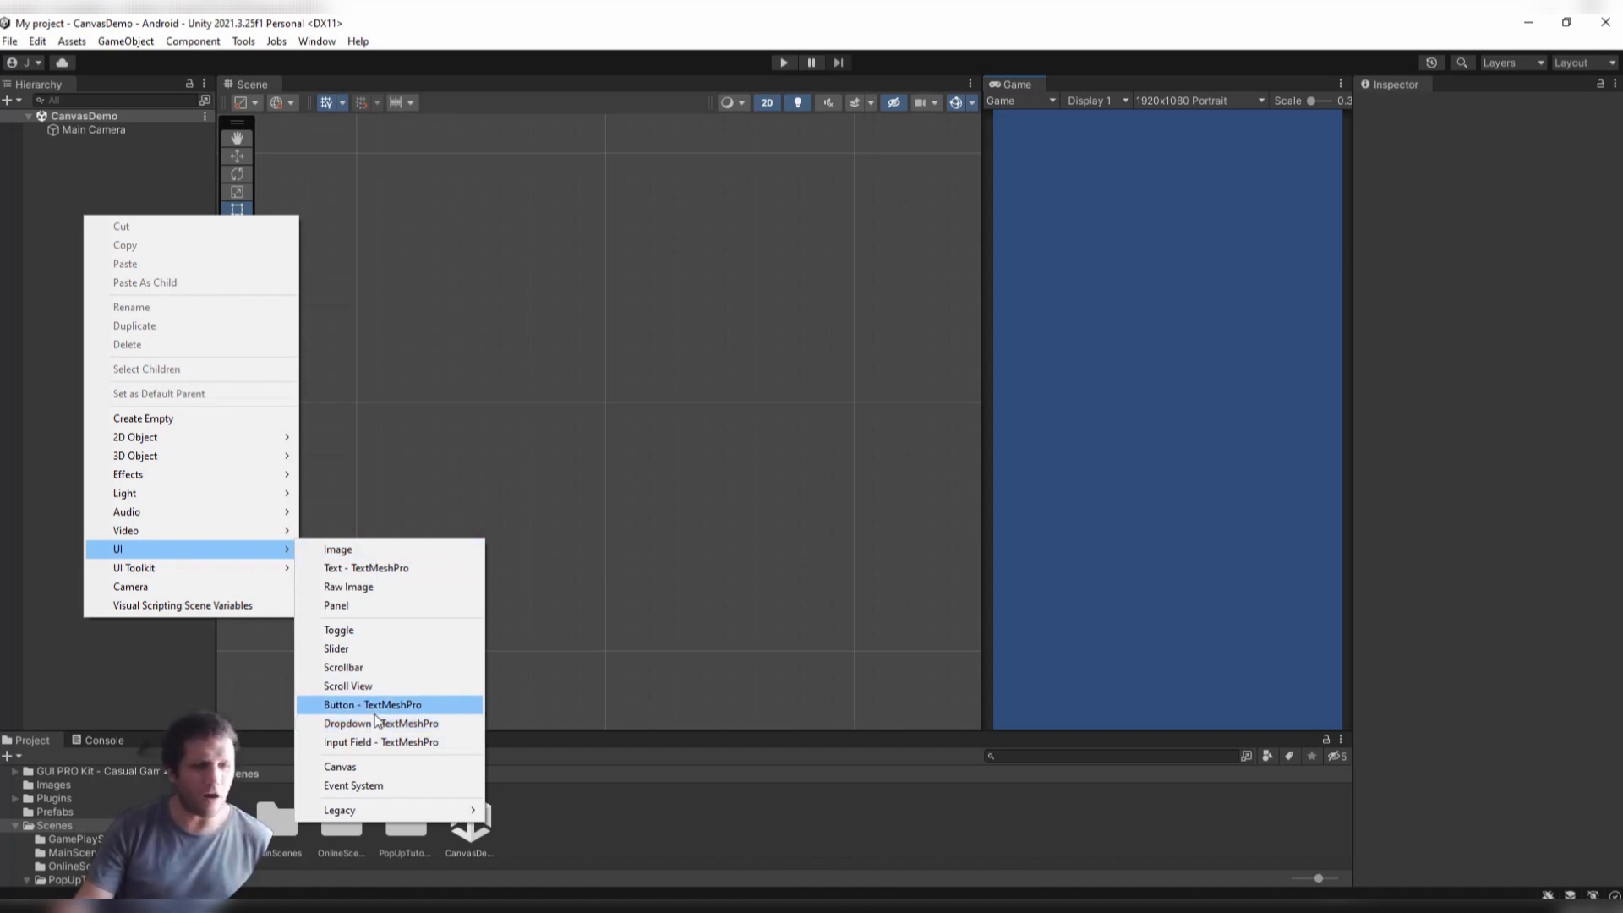
pyautogui.click(362, 553)
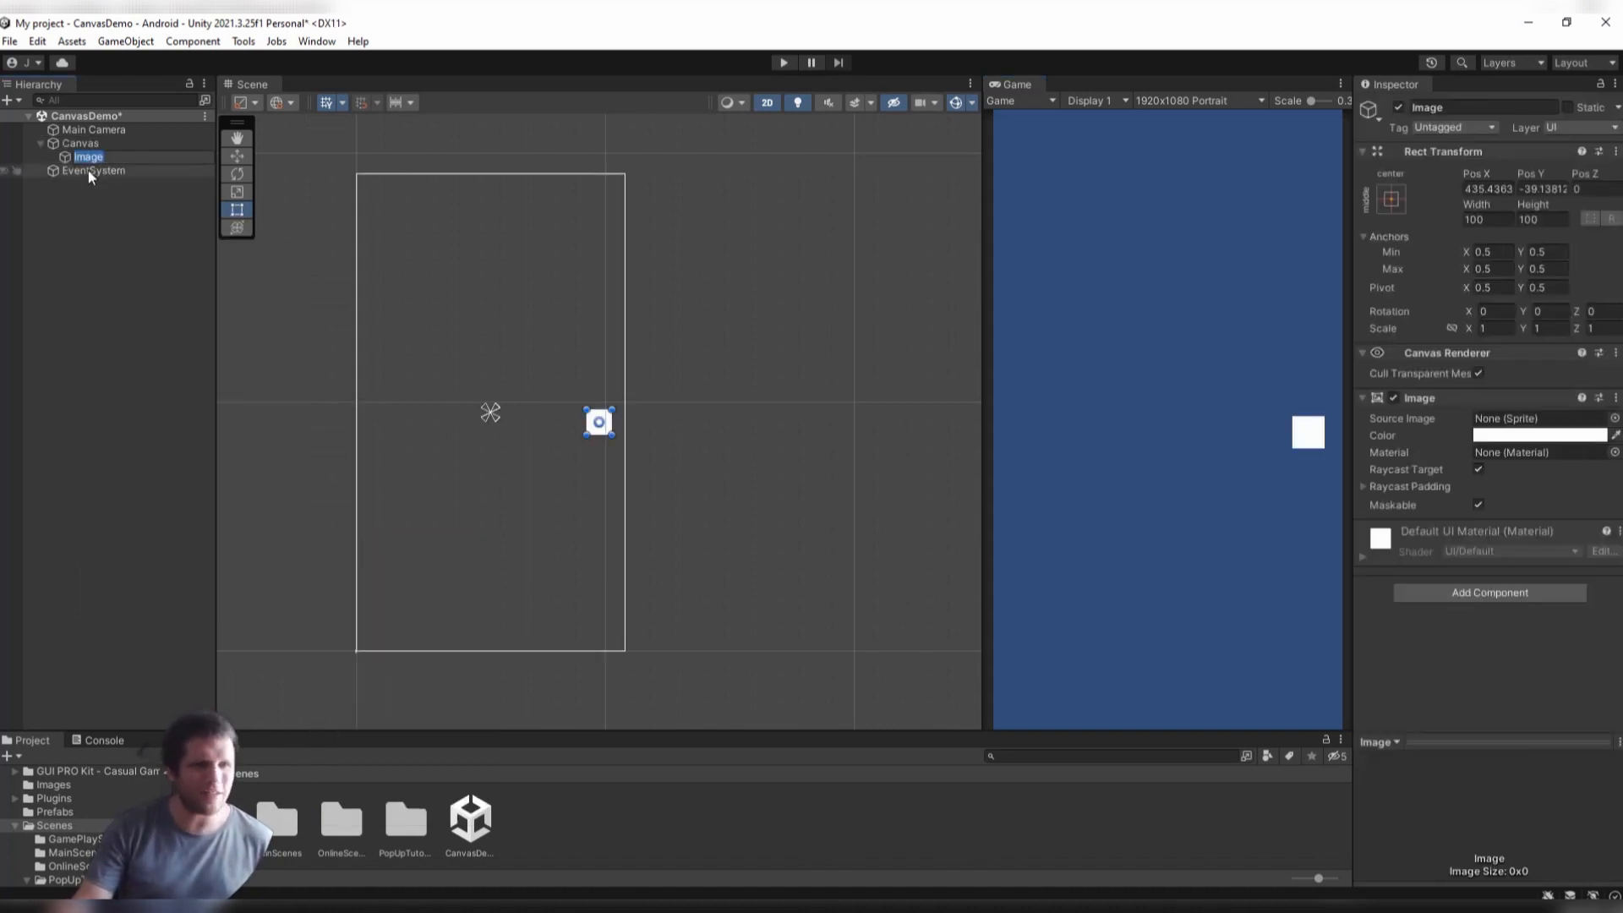
pyautogui.click(91, 144)
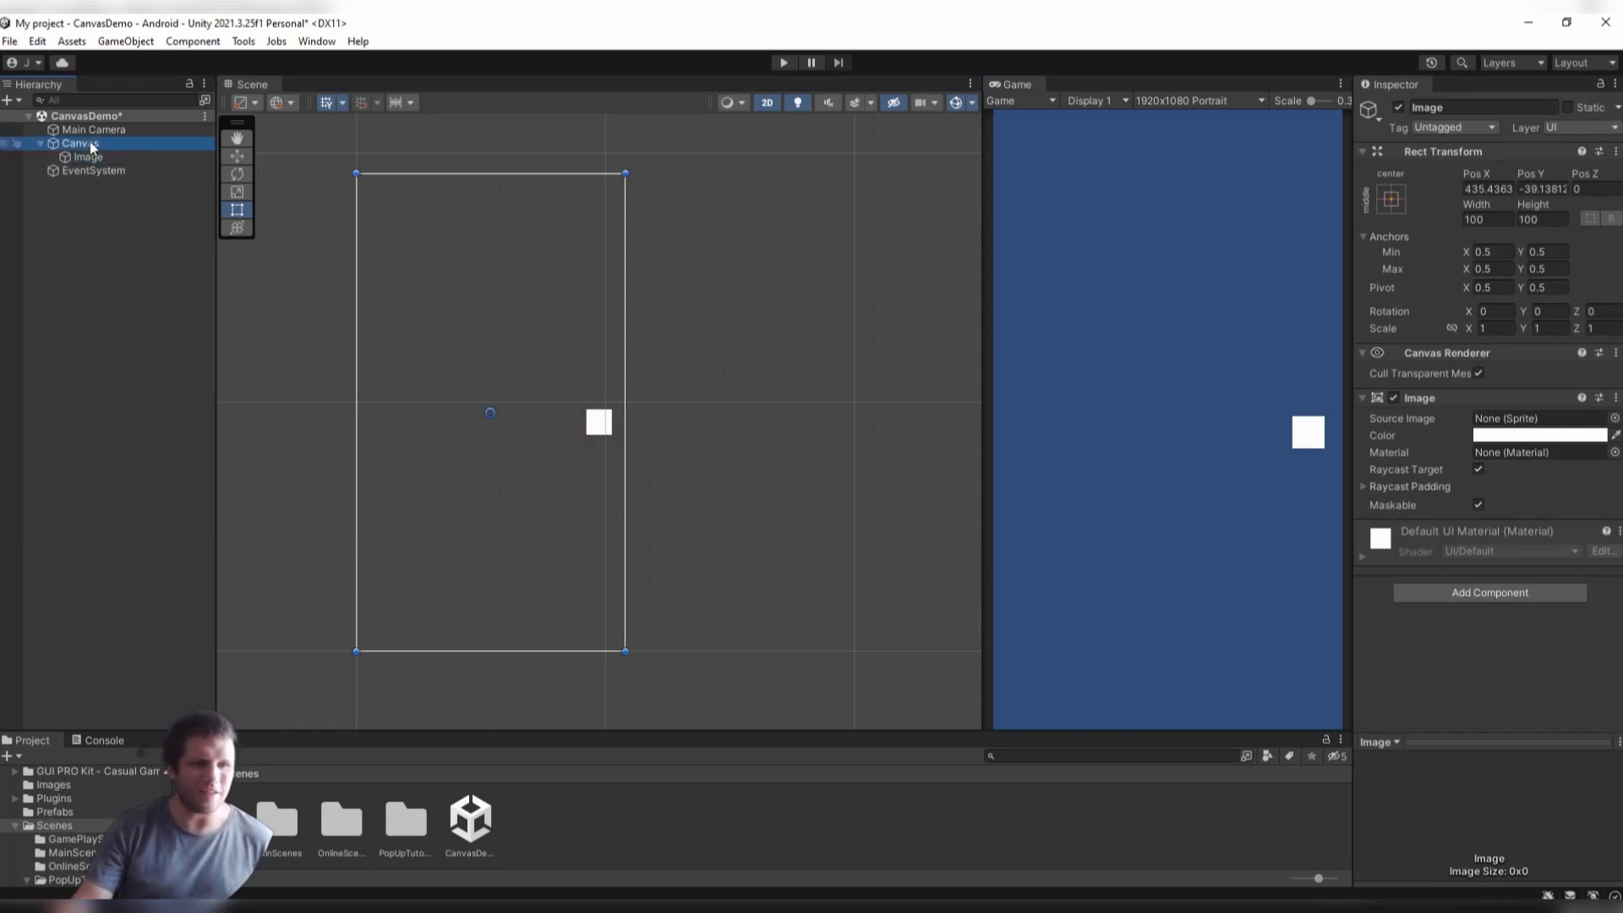
pyautogui.press('Delete')
pyautogui.click(89, 146)
pyautogui.press('Delete')
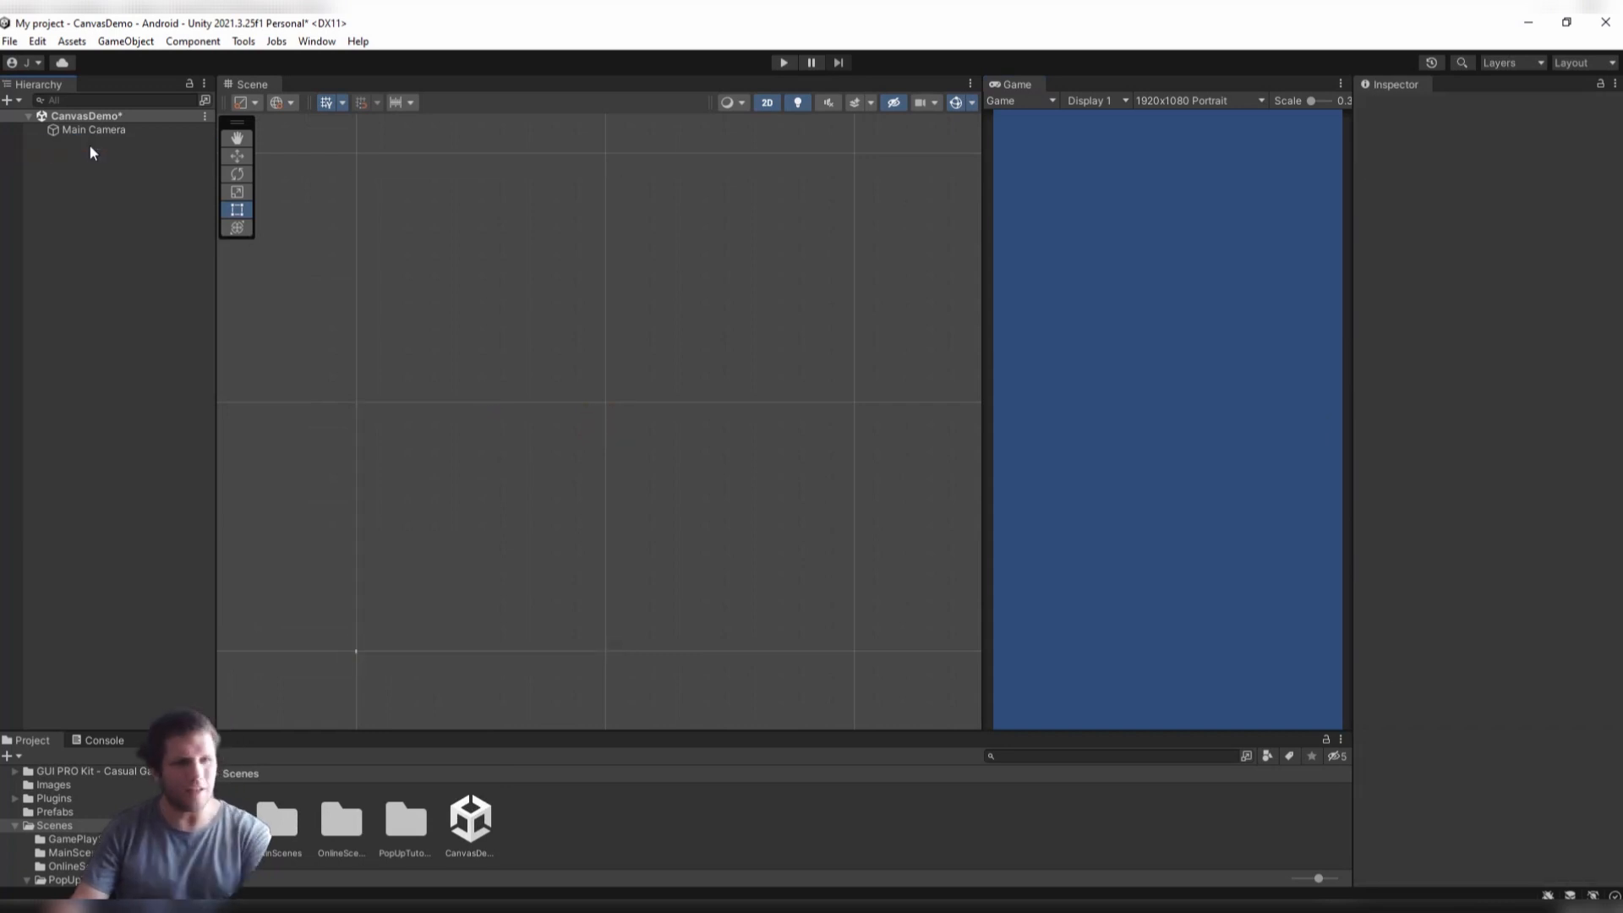
# Add a UI Canvas to the CanvasDemo scene and inspect the components of the EventSystem and the Canvas.
pyautogui.rightClick(93, 169)
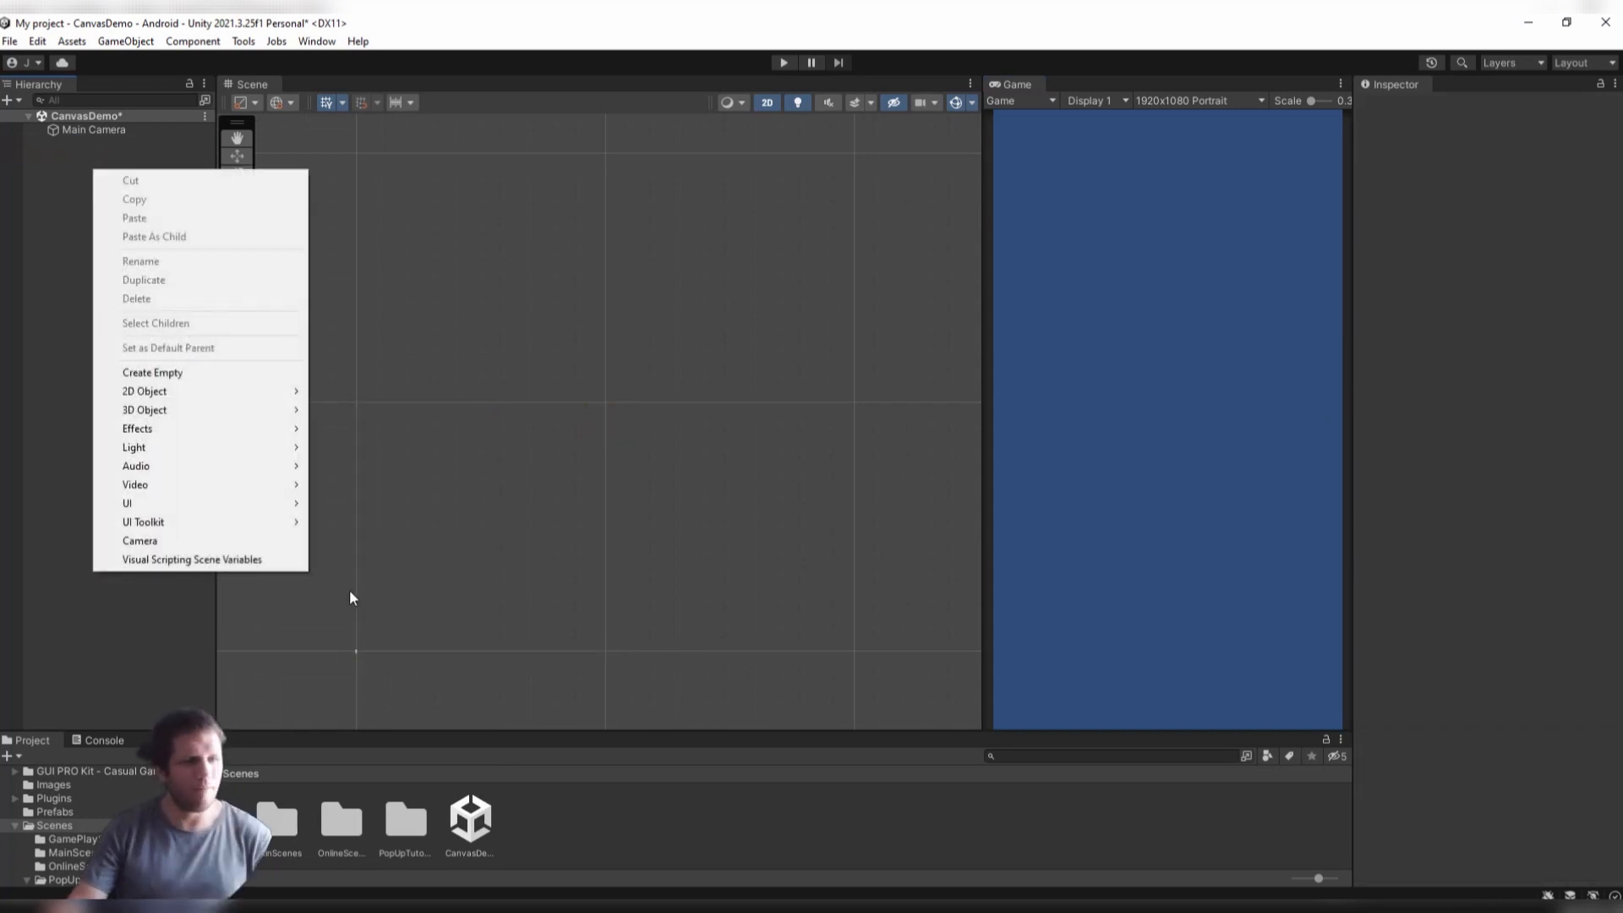
pyautogui.moveTo(283, 506)
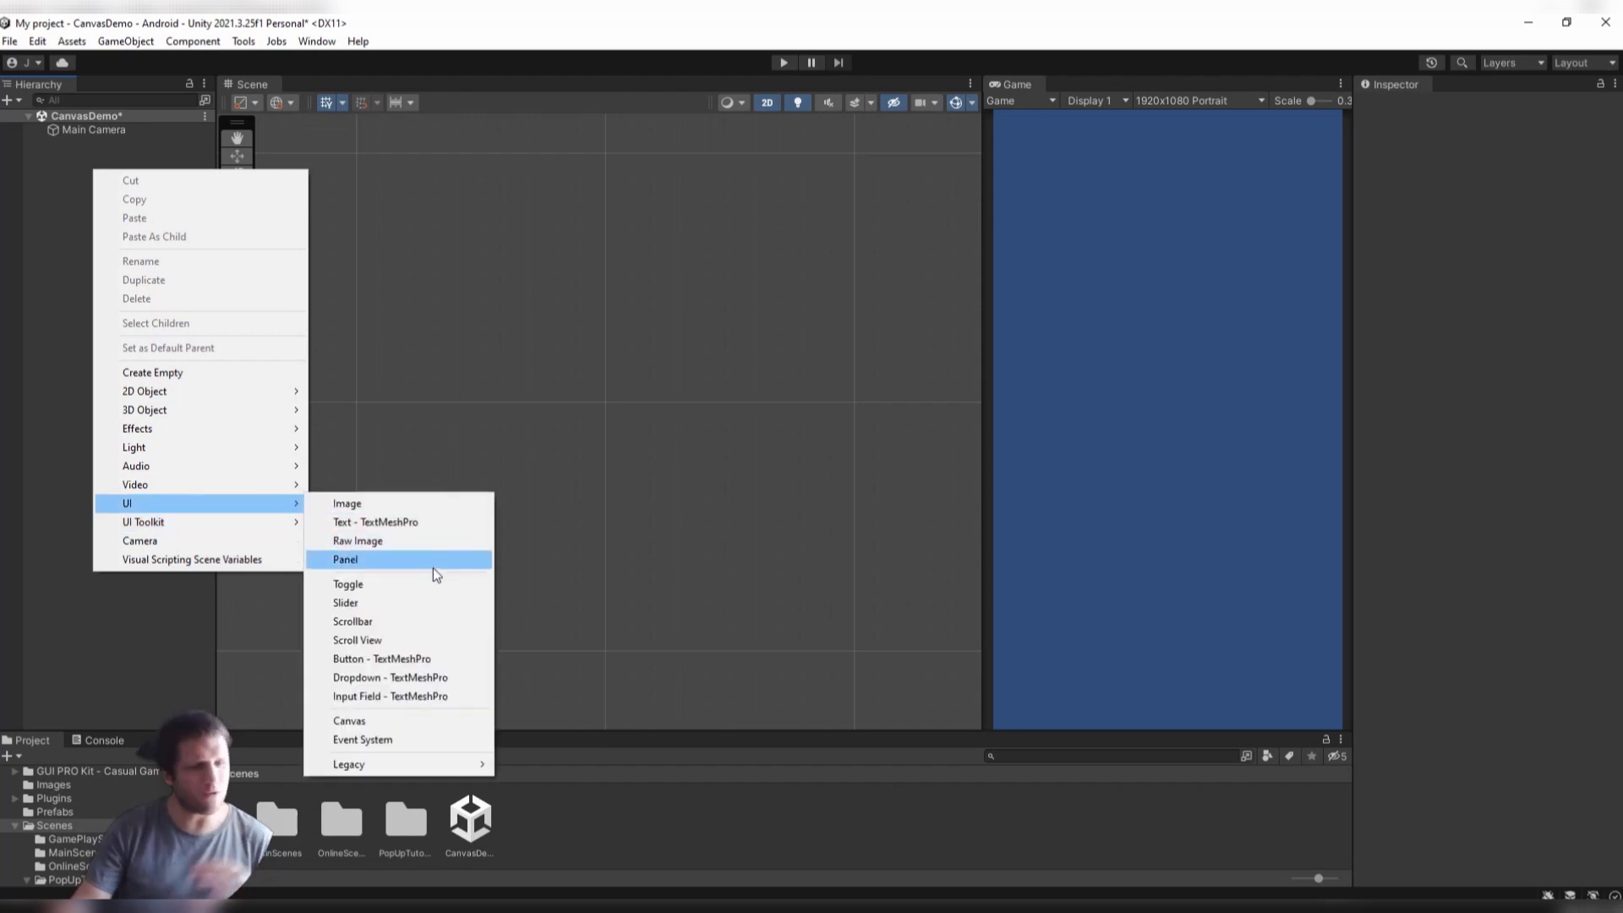
pyautogui.click(385, 721)
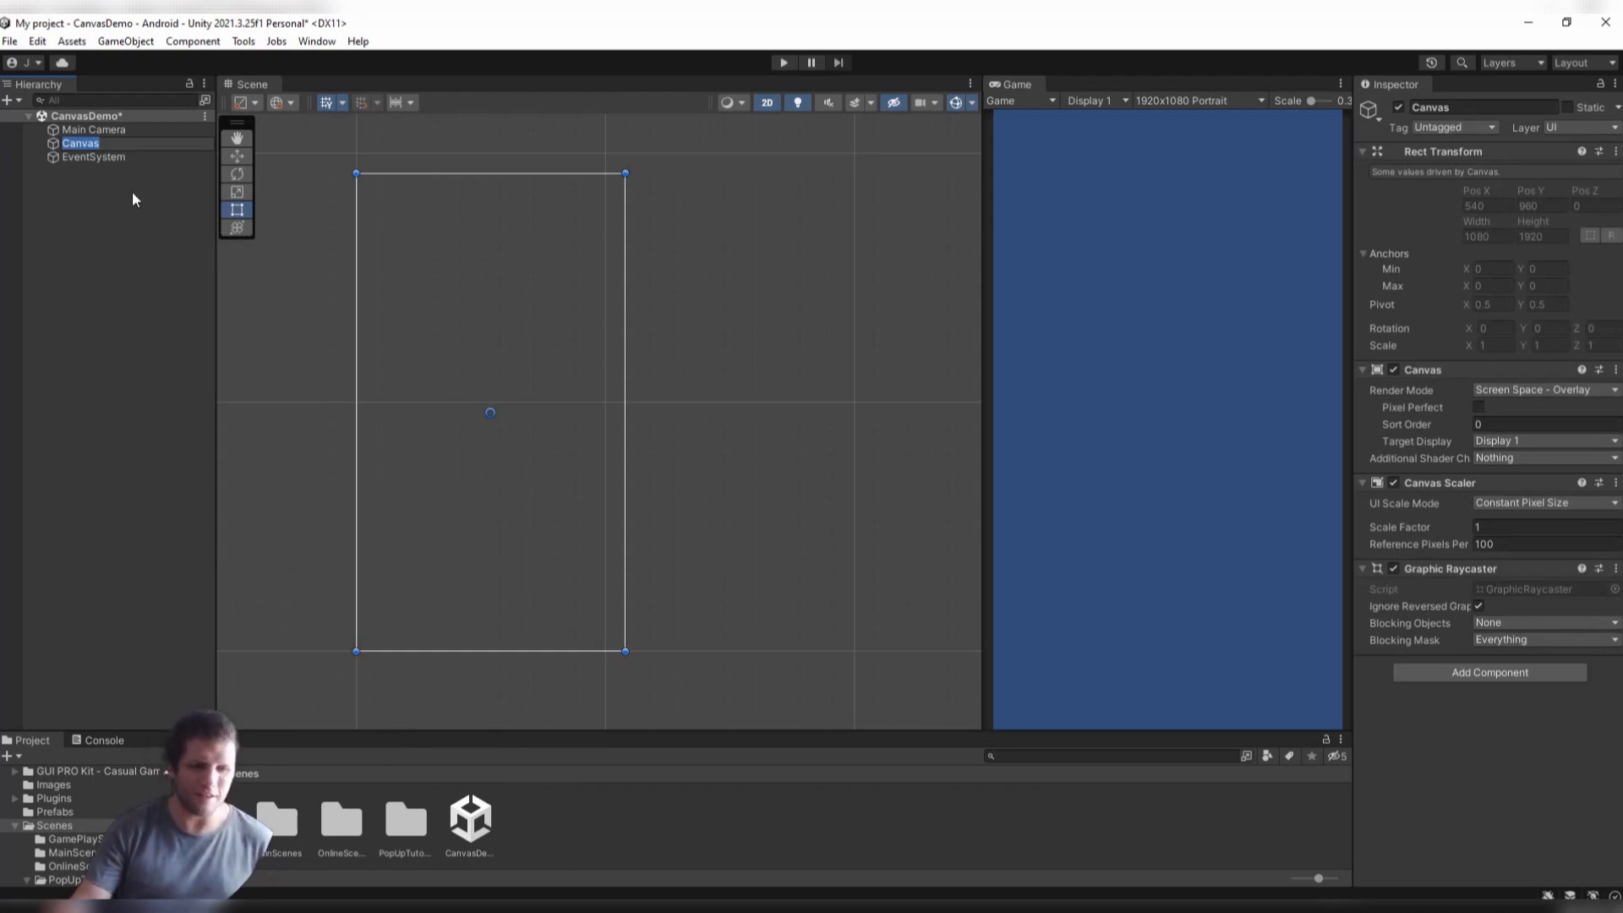
pyautogui.click(106, 159)
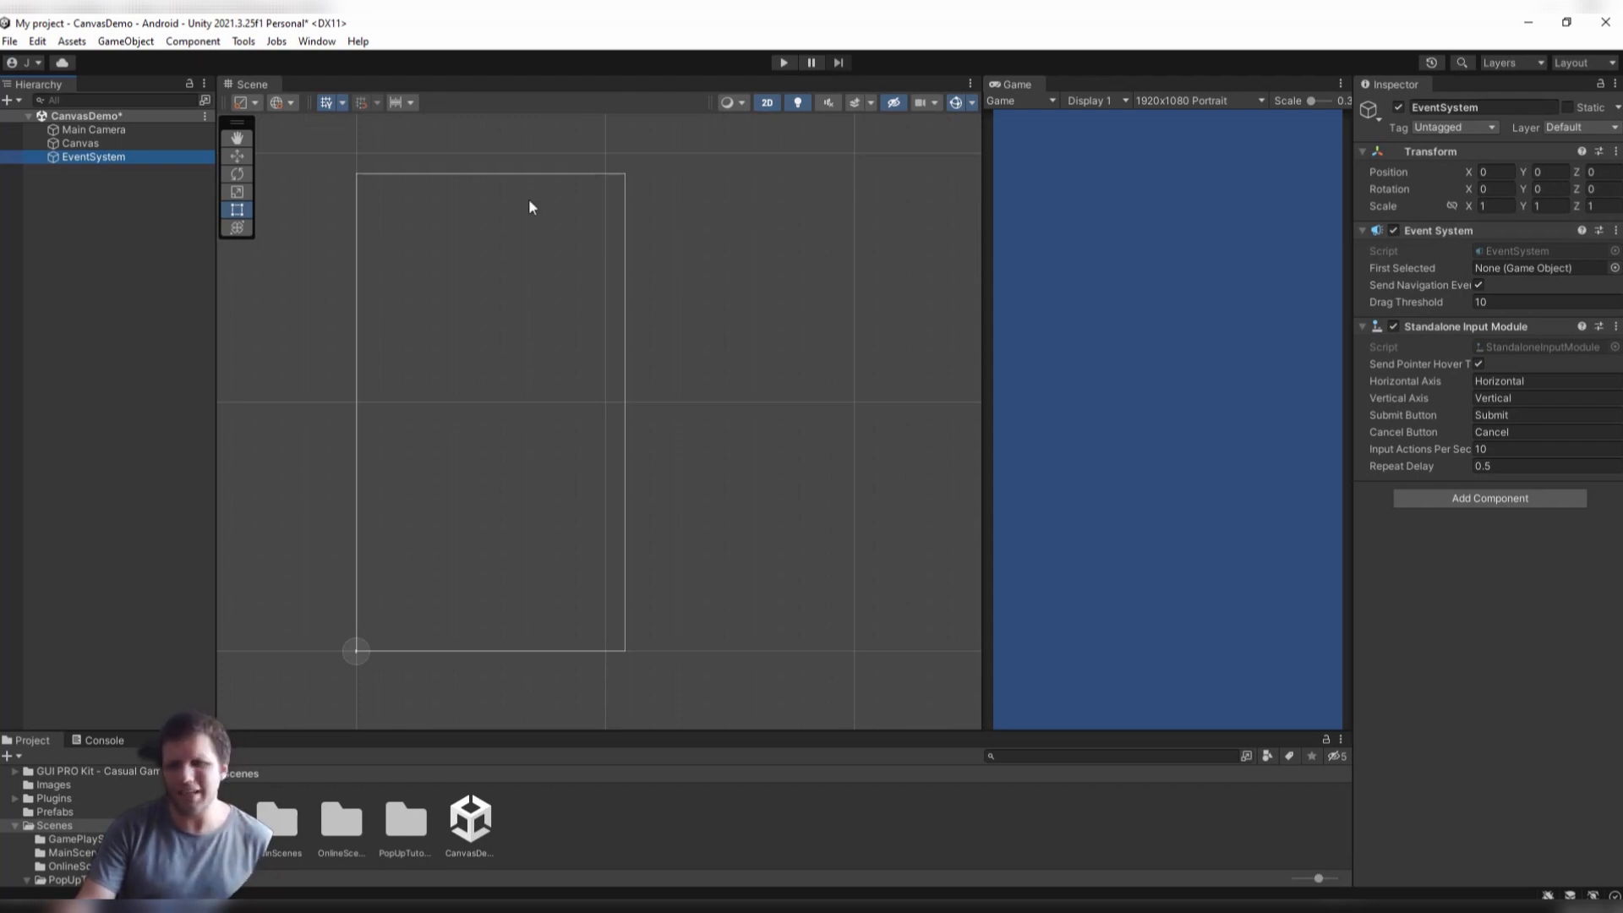
pyautogui.click(90, 145)
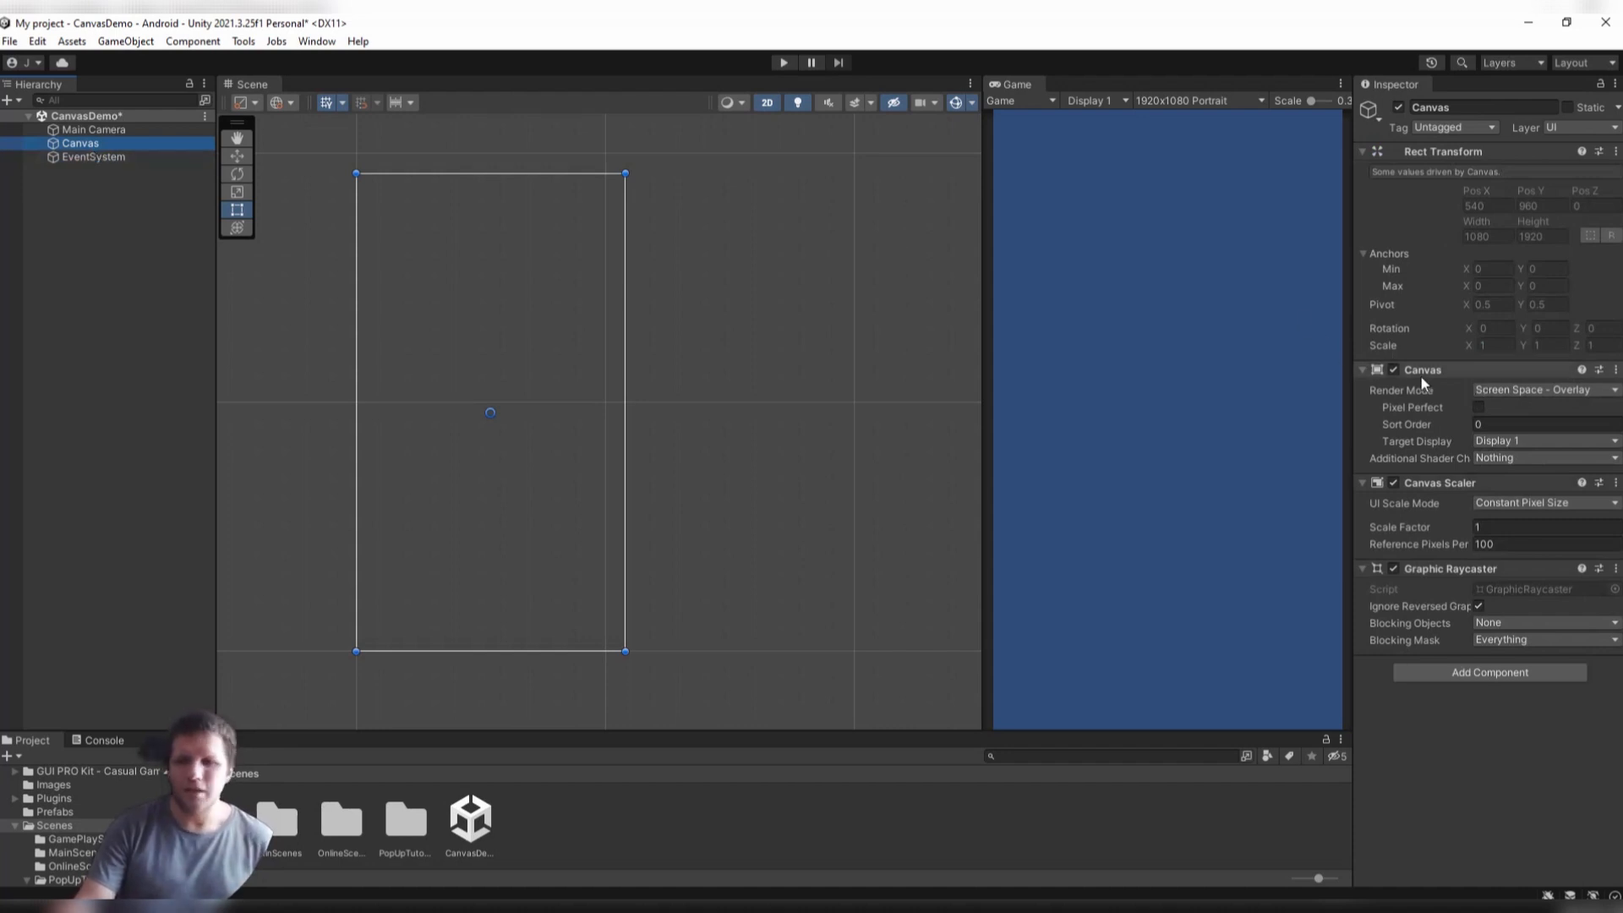
# Examine the Canvas's render mode options and try Constant Physical Size as the Canvas Scaler's UI scale mode.
pyautogui.click(1513, 392)
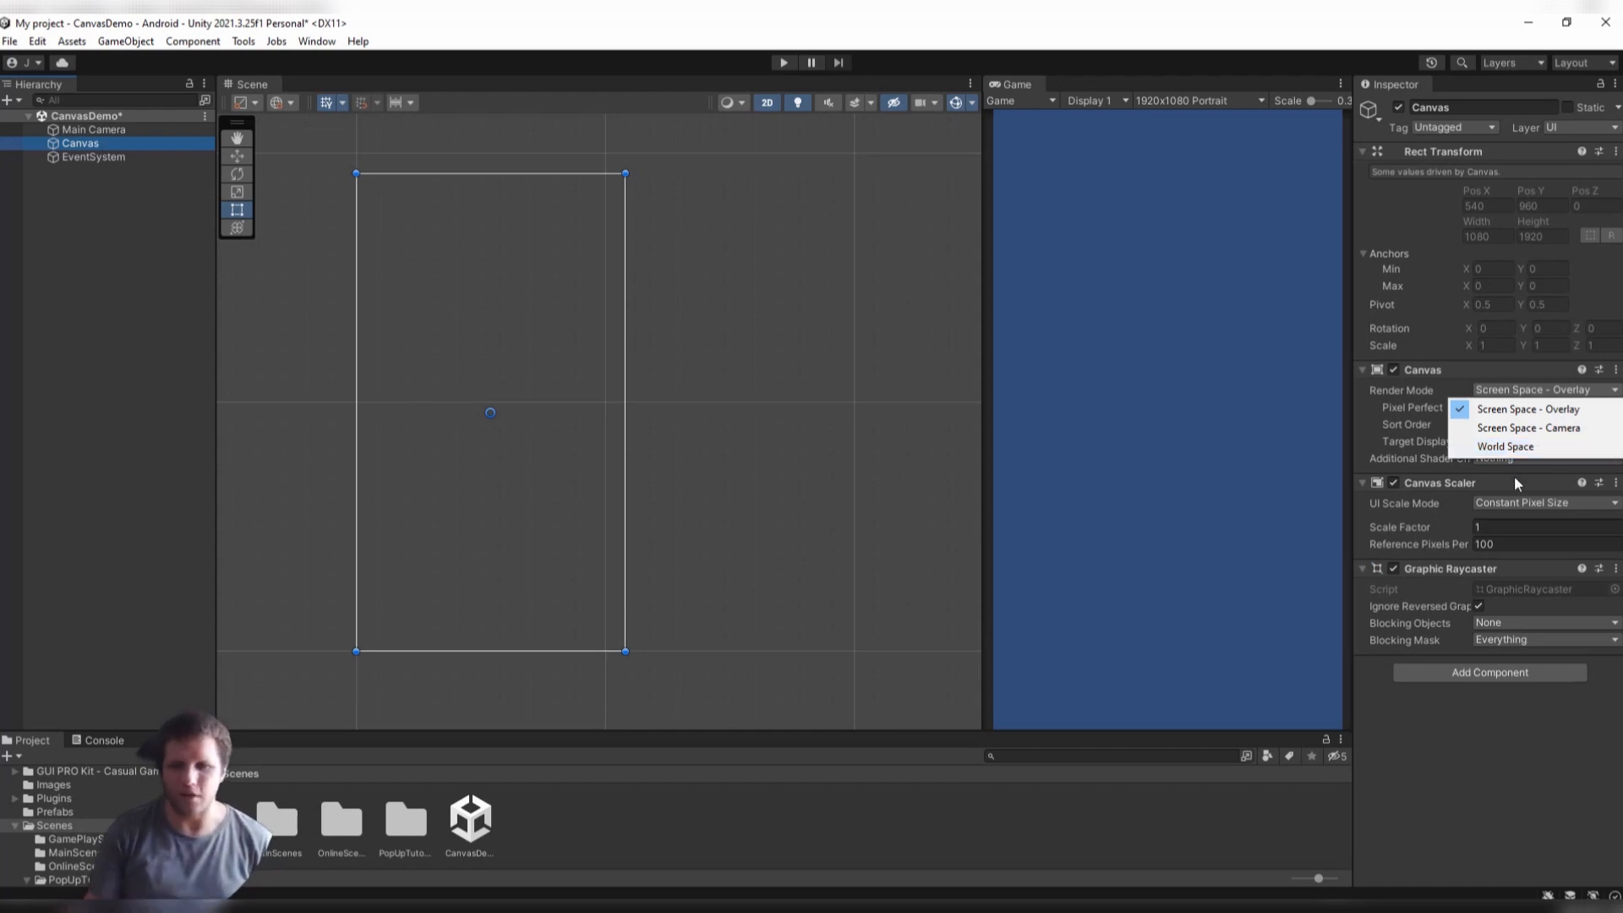
pyautogui.click(1531, 751)
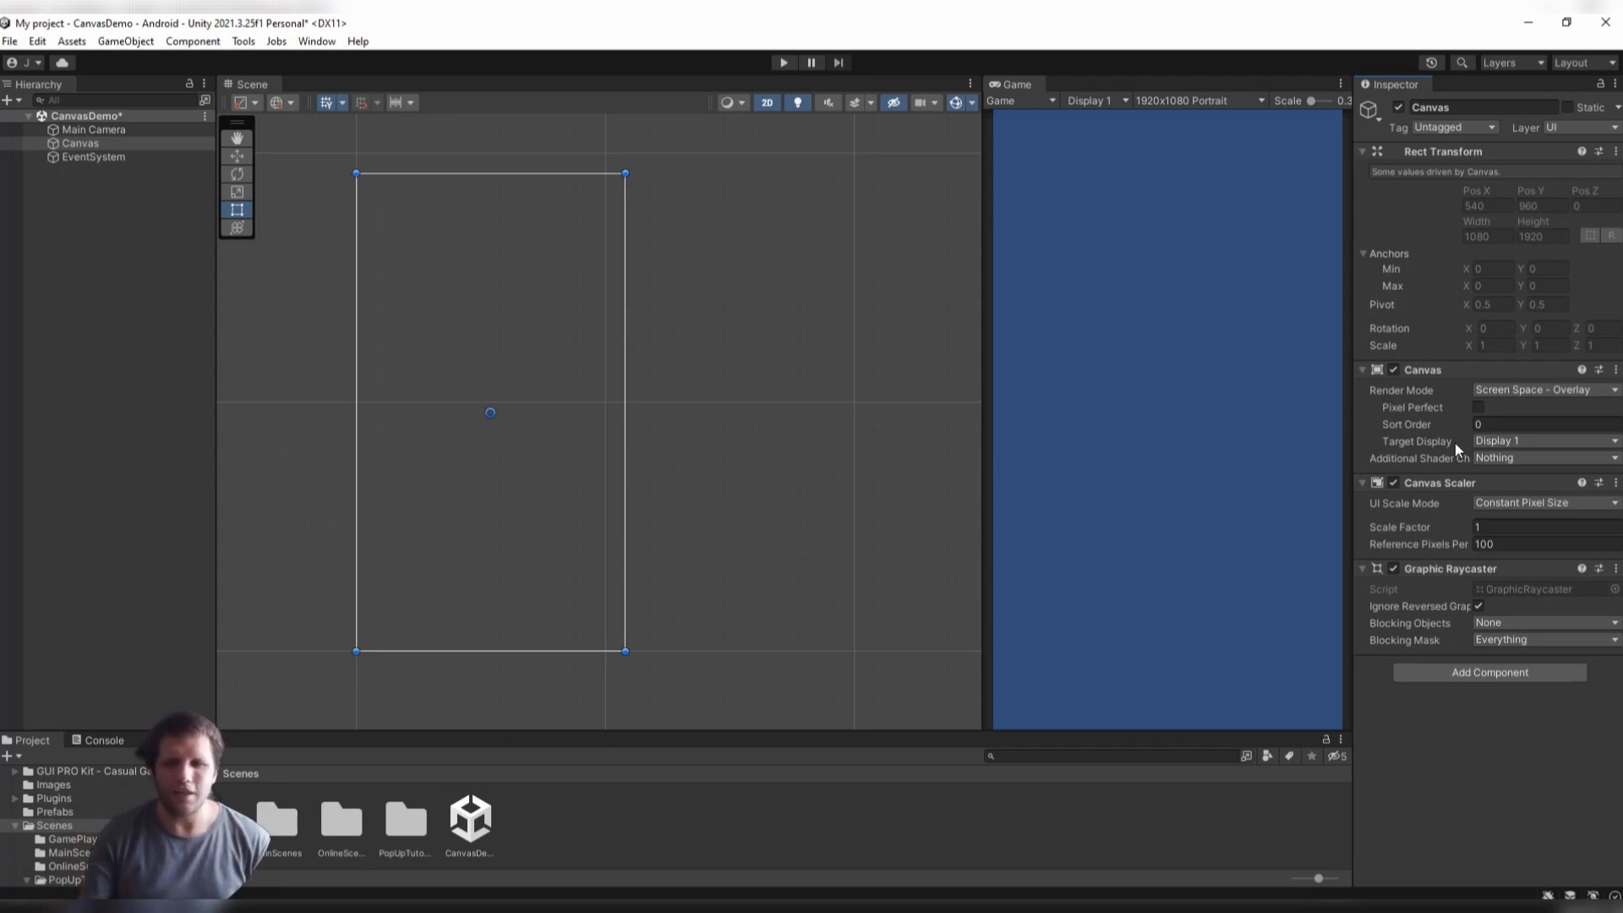
pyautogui.click(1480, 504)
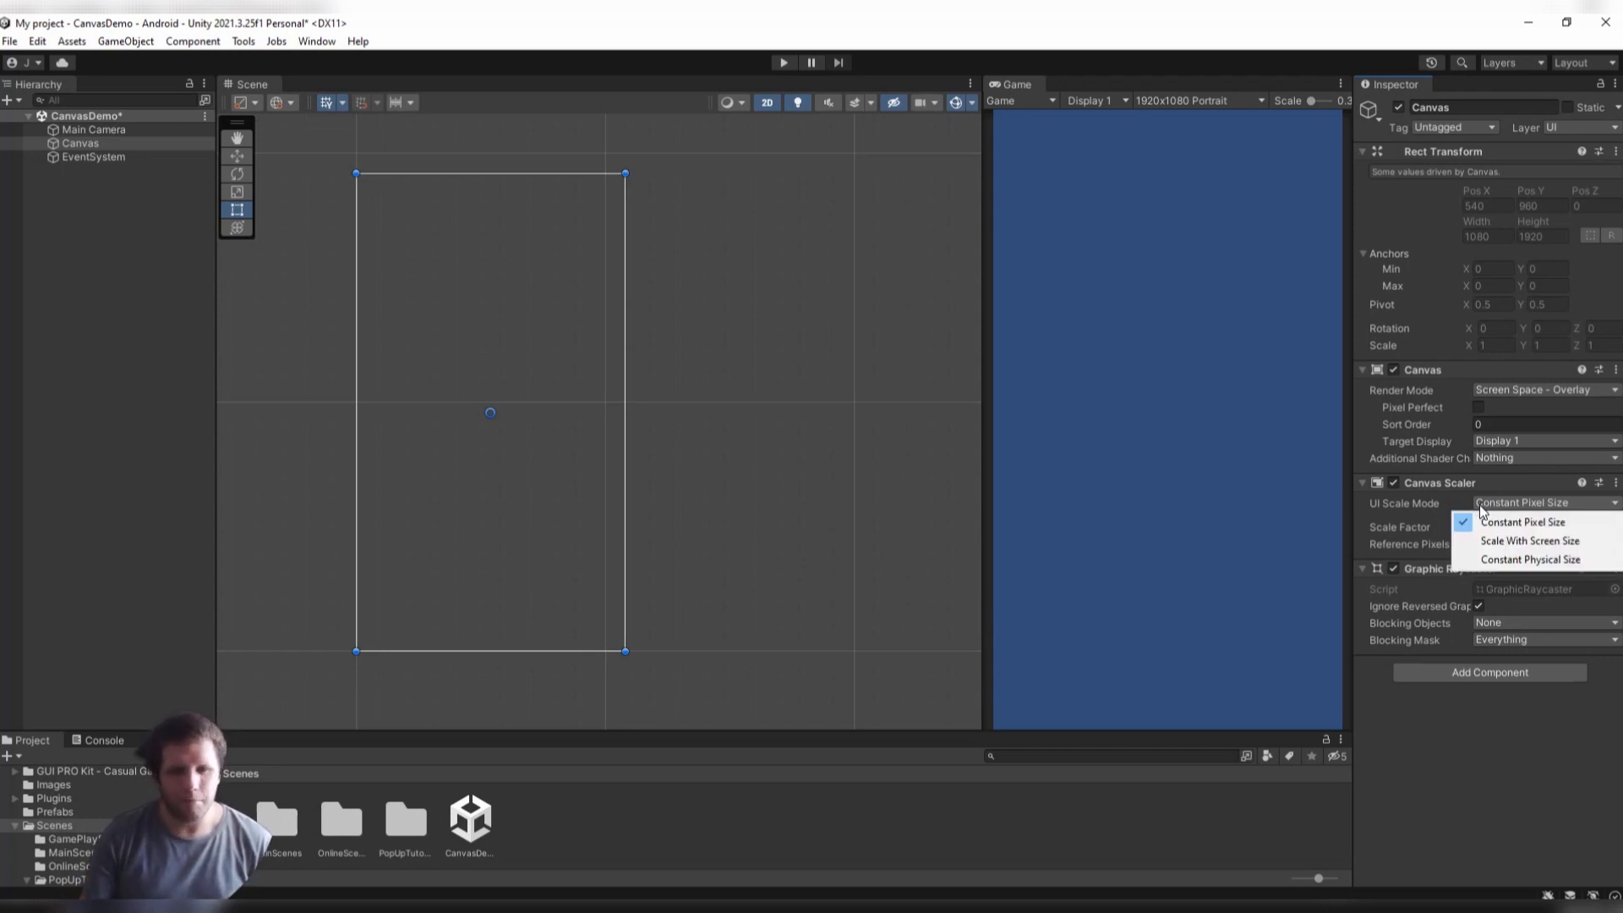
pyautogui.click(1506, 557)
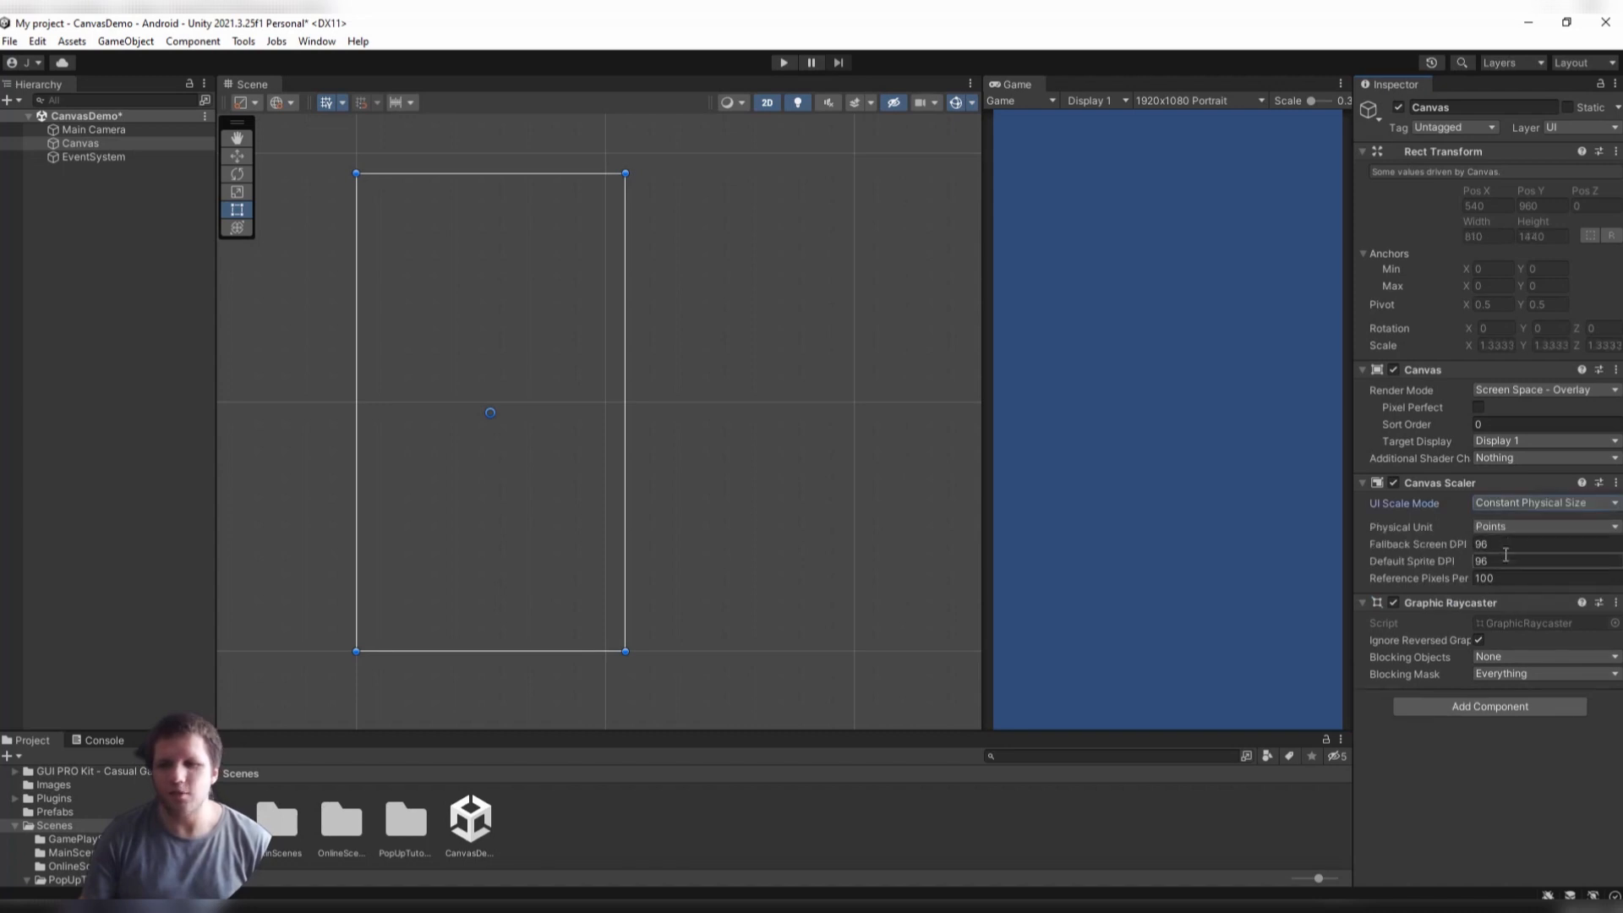
pyautogui.moveTo(1461, 546)
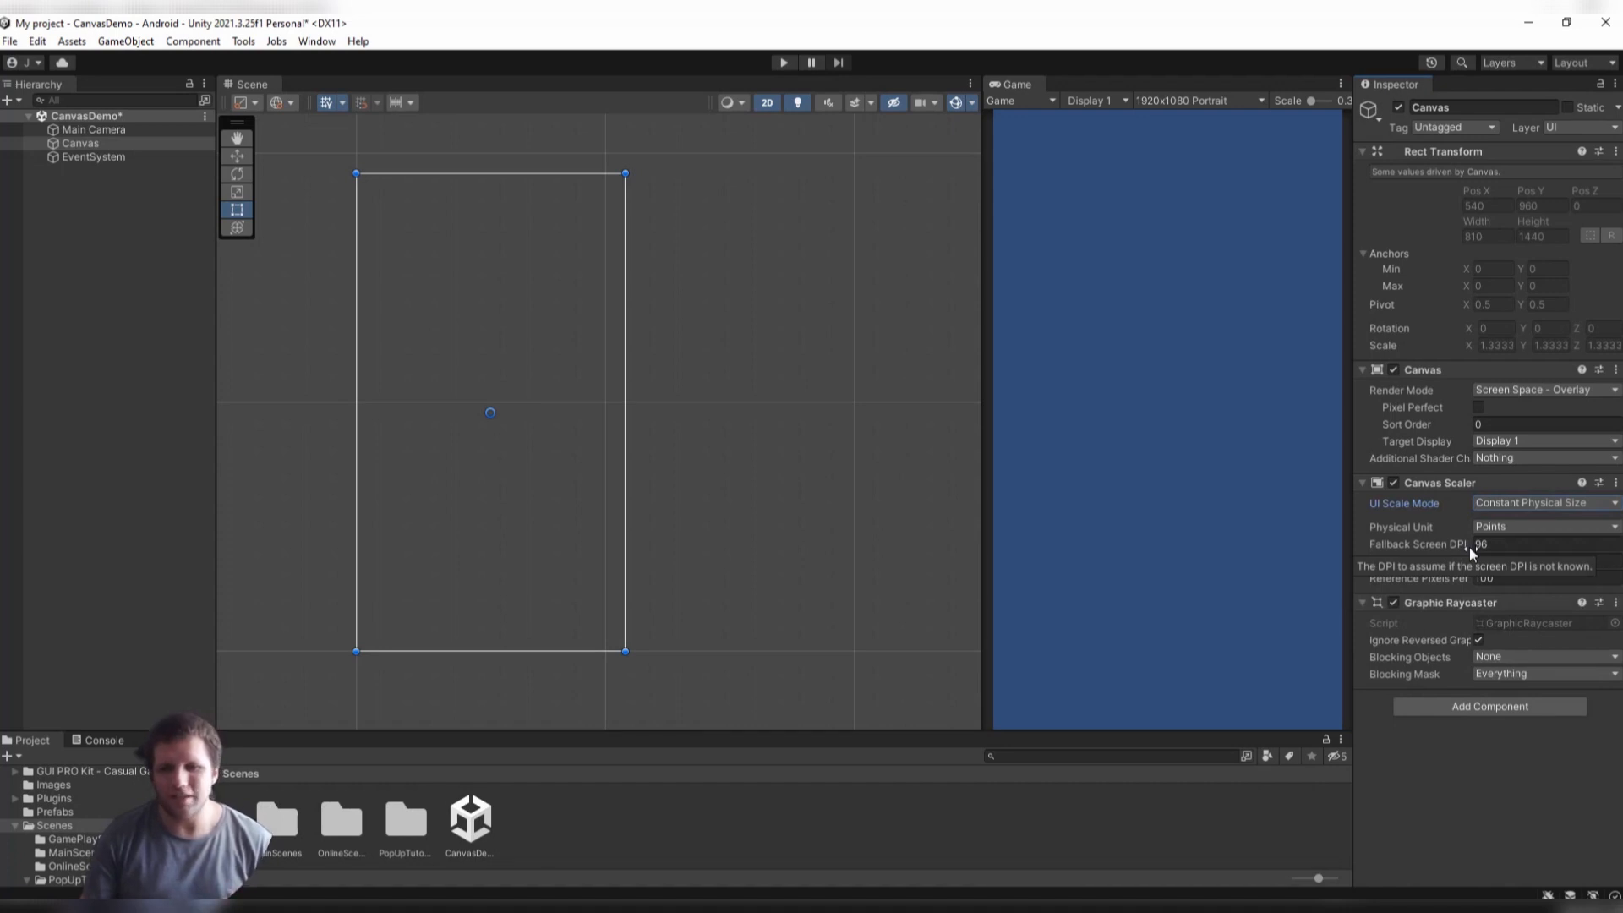
# Set the Canvas Scaler's UI scale mode to Scale With Screen Size with a reference resolution of 1080 by 1920.
pyautogui.click(1519, 502)
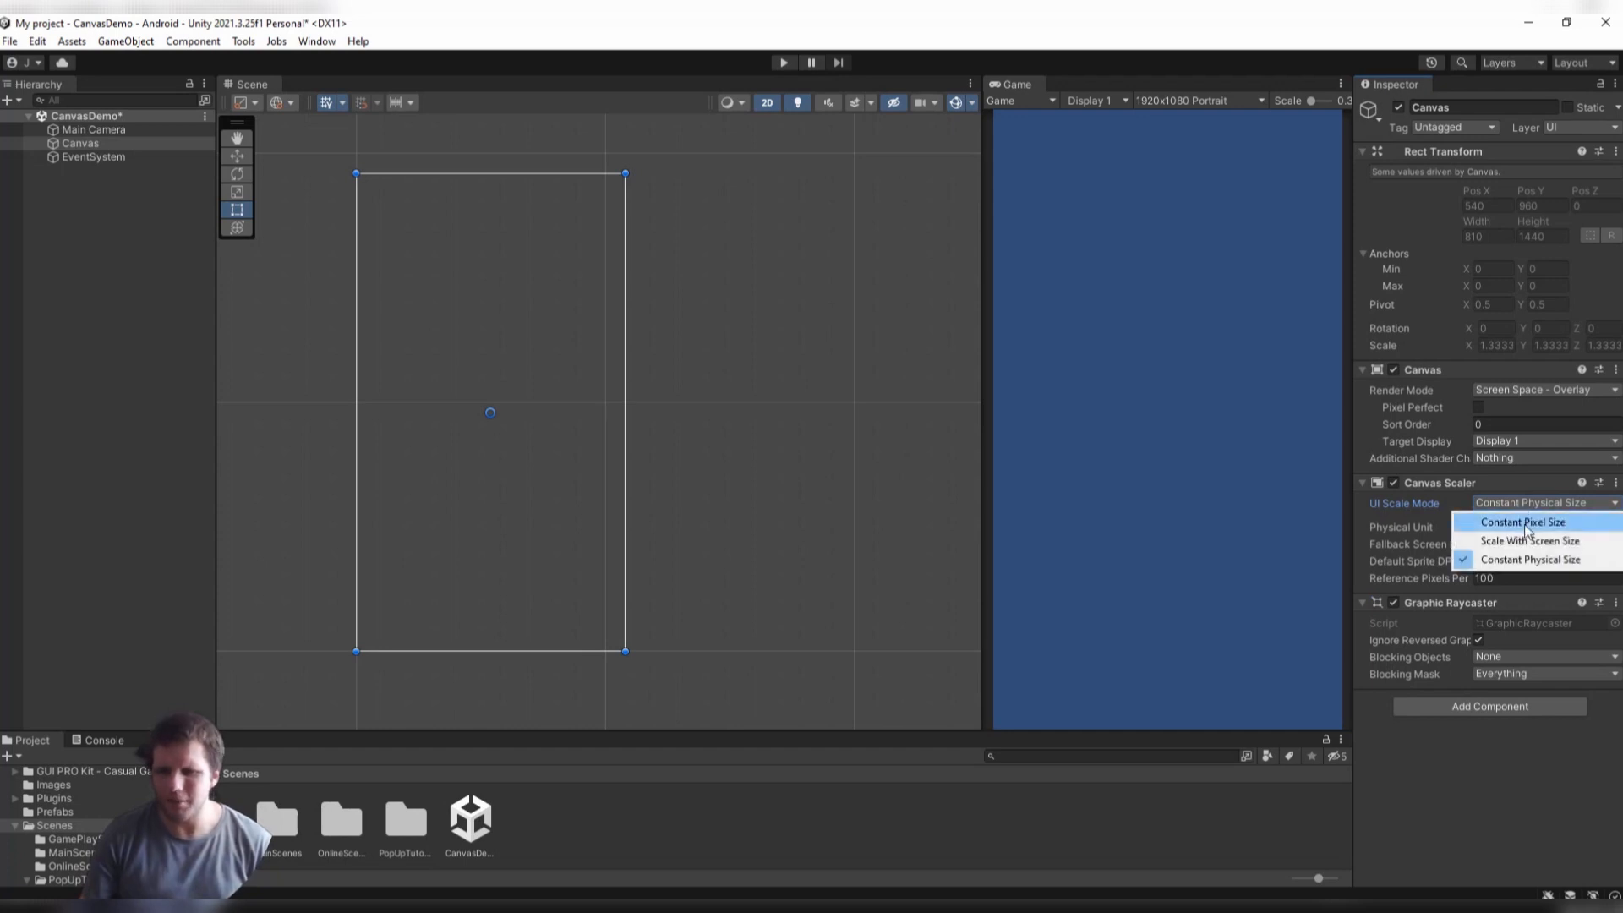
pyautogui.click(1527, 540)
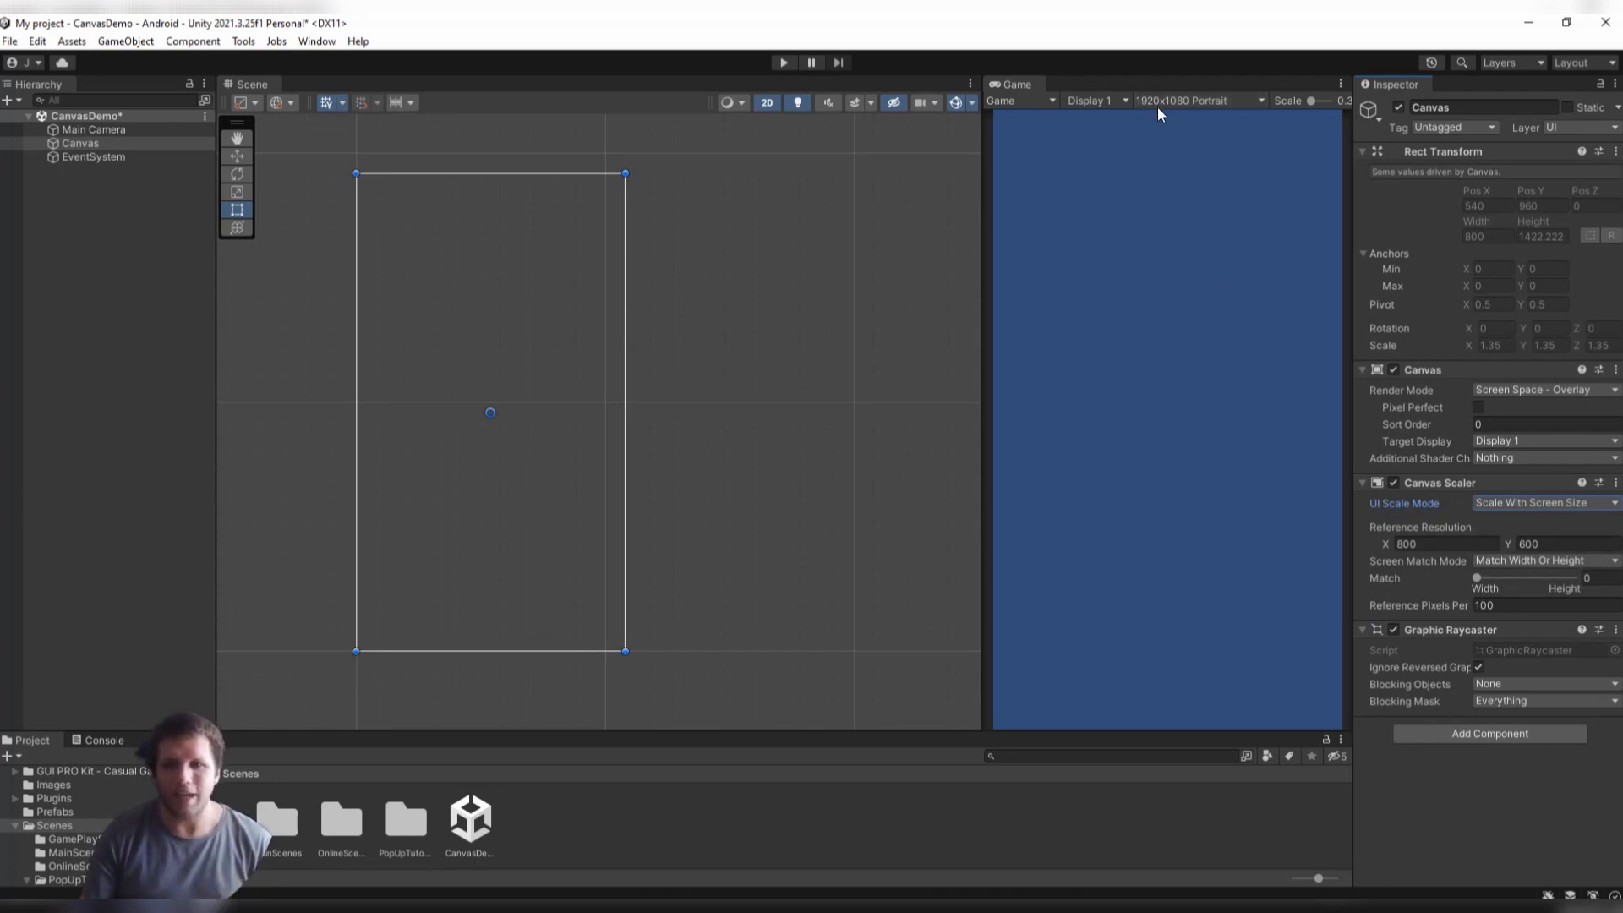
pyautogui.click(1429, 545)
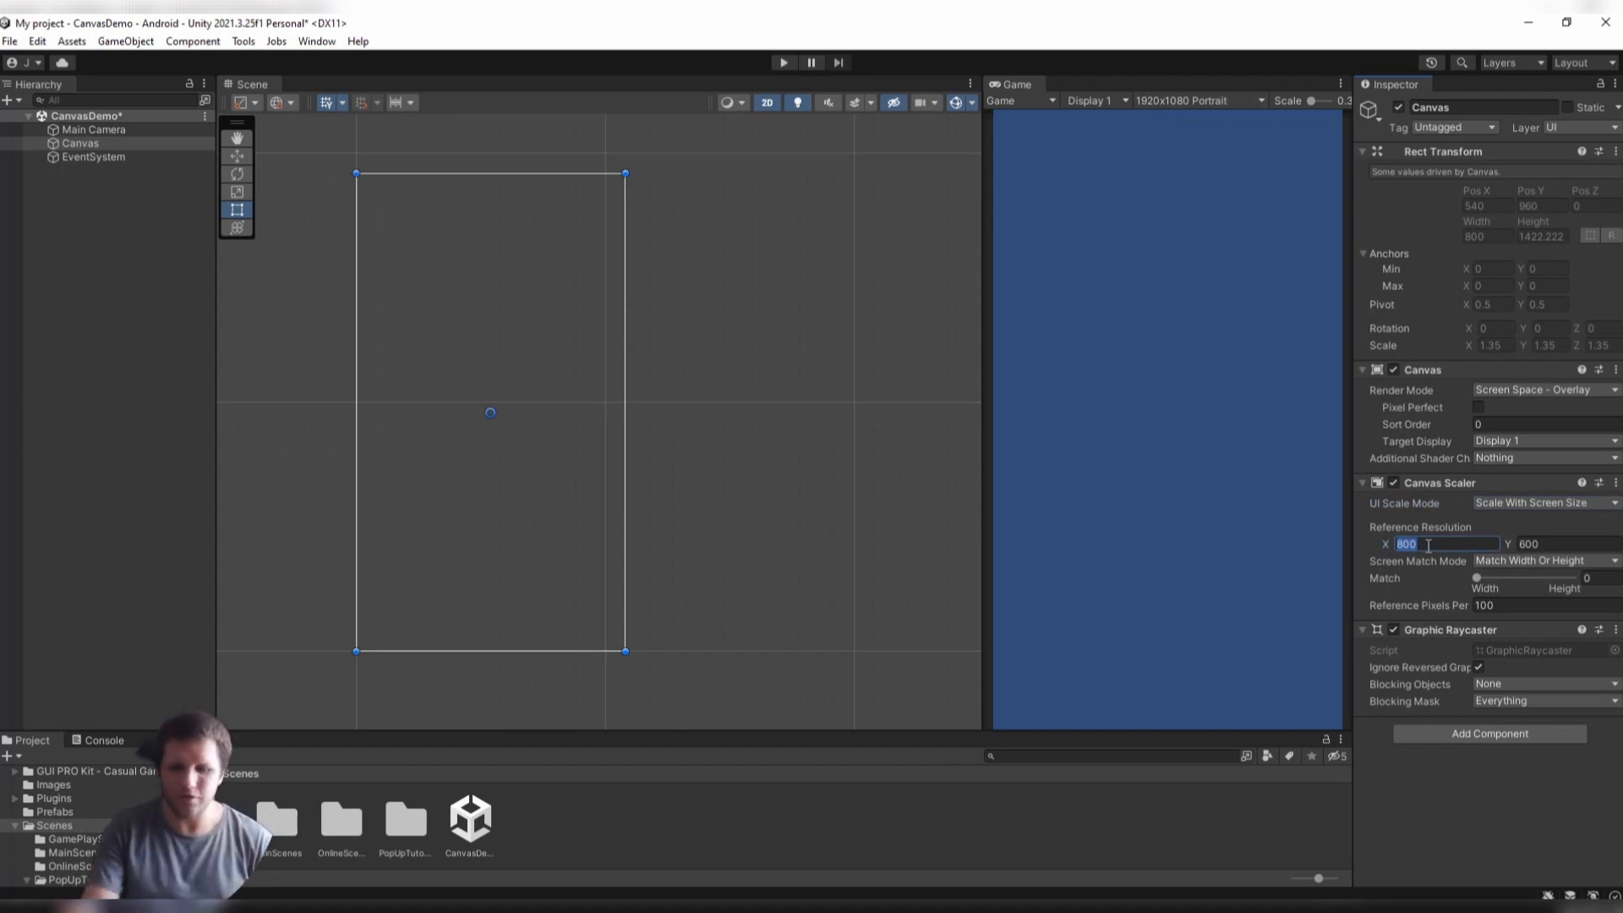
pyautogui.write('19')
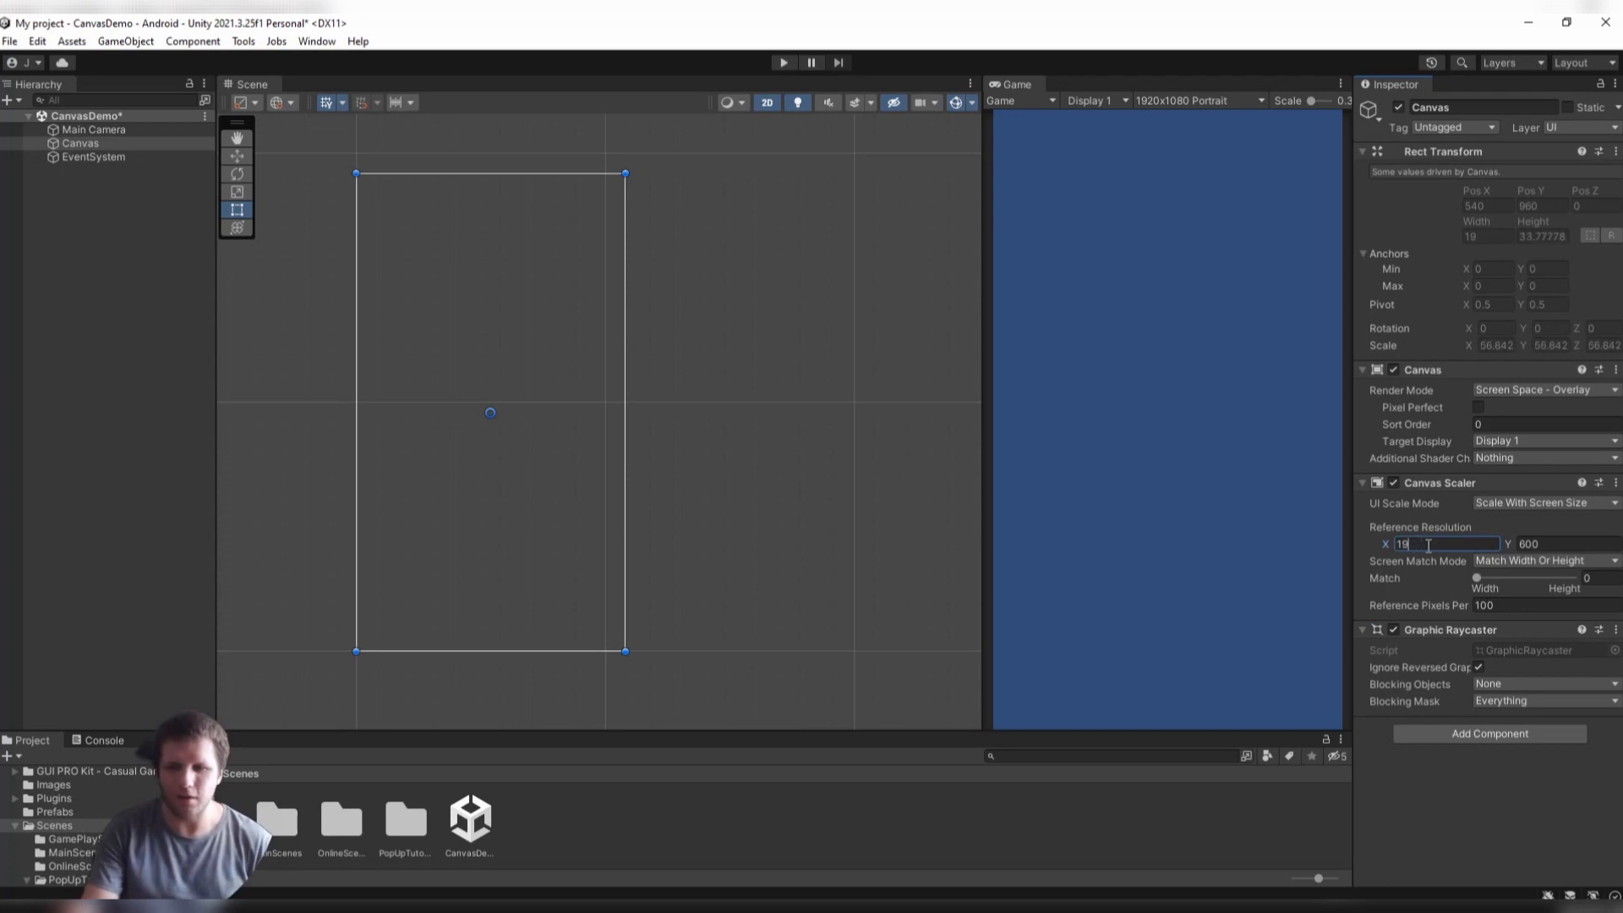
pyautogui.press('BackSpace')
pyautogui.press('BackSpace')
pyautogui.write('1080')
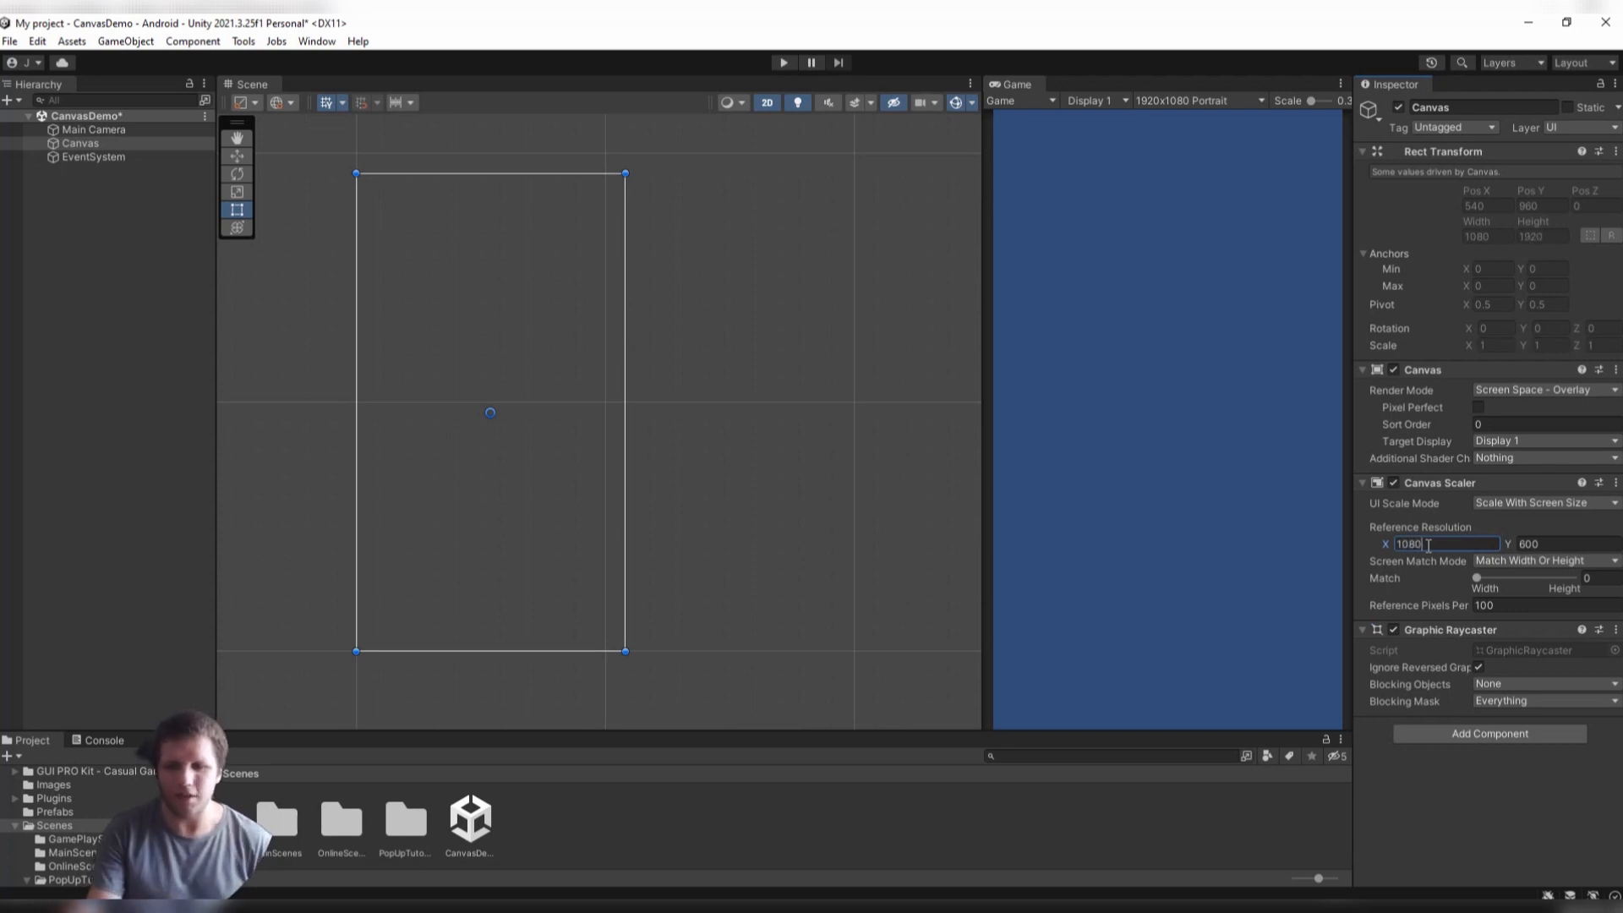
pyautogui.press('Tab')
pyautogui.write('1920')
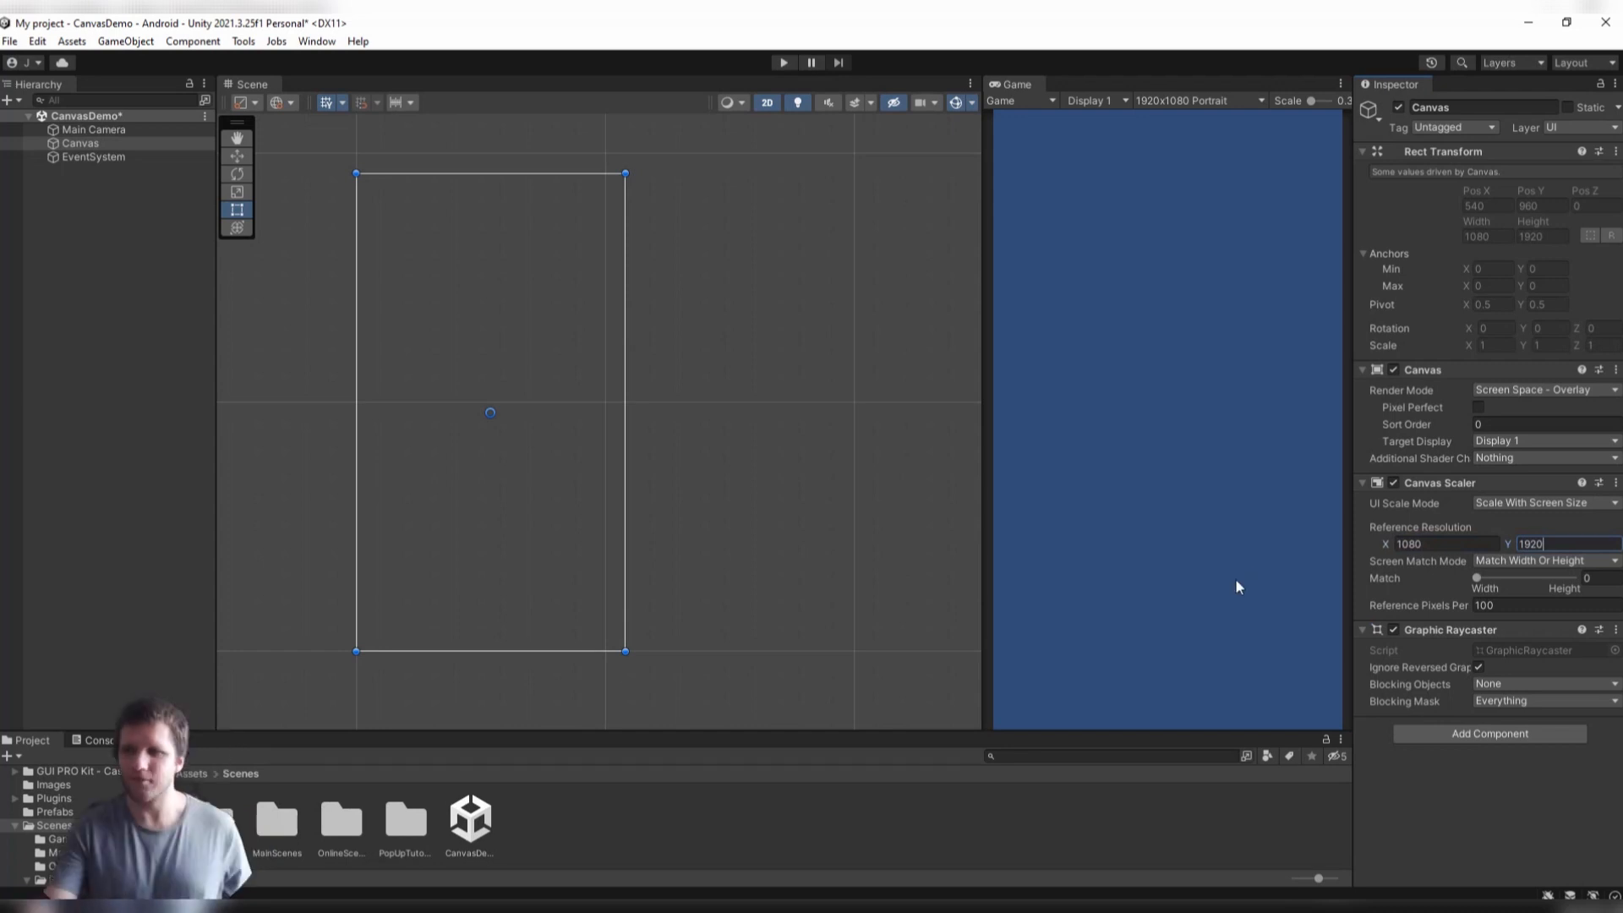
pyautogui.press('Return')
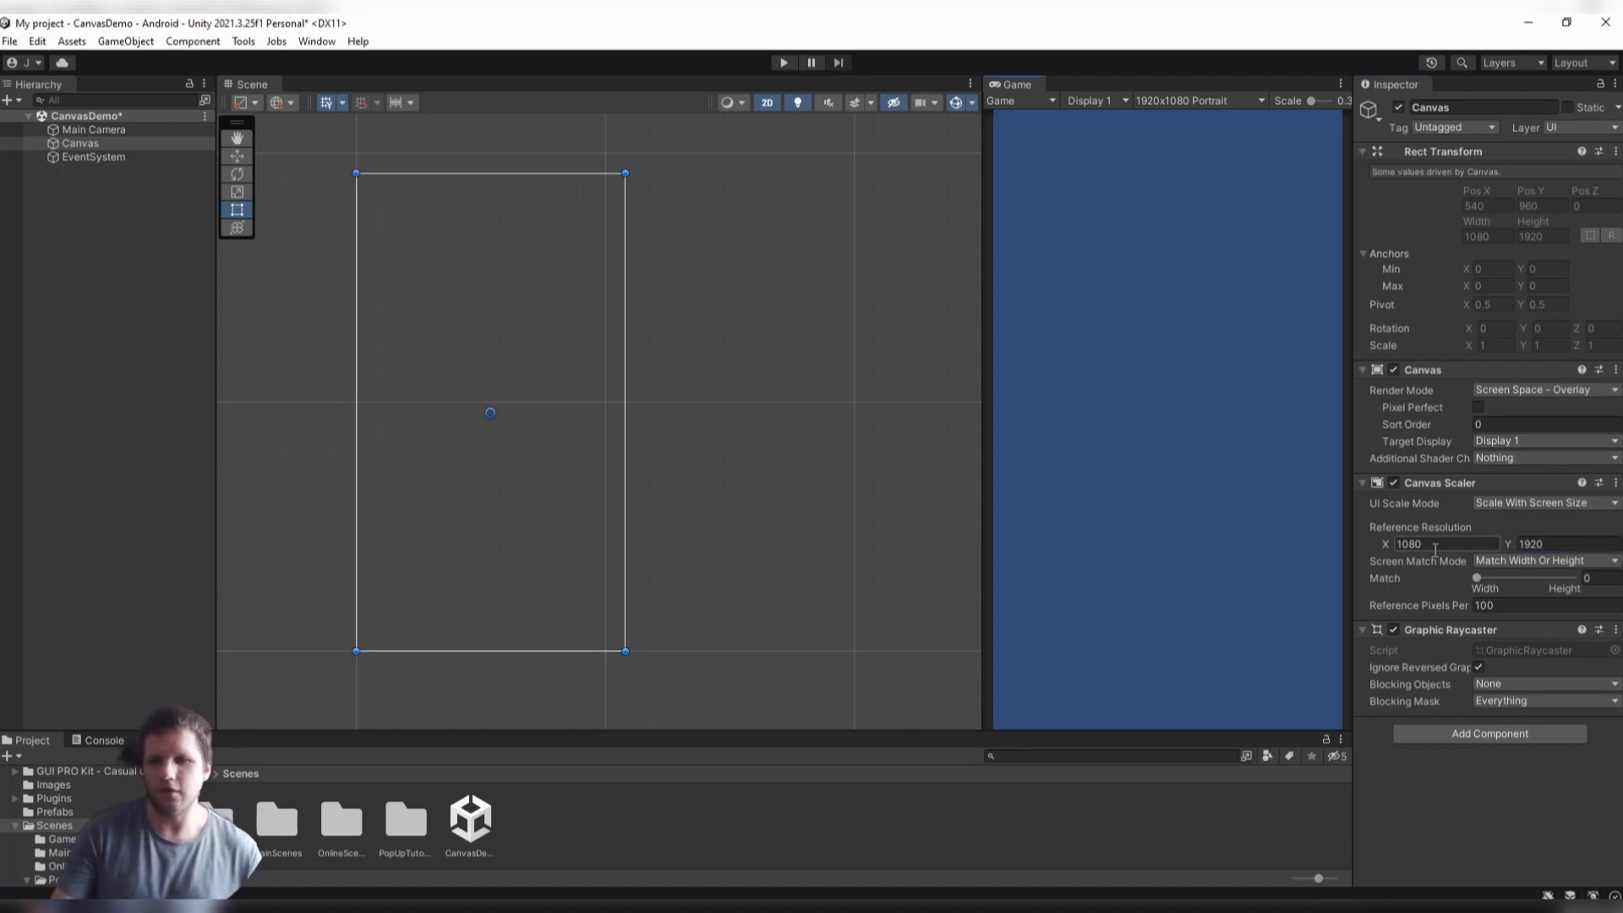
# Set the Canvas Scaler's screen match mode to Expand and widen the Inspector slightly.
pyautogui.moveTo(1431, 565)
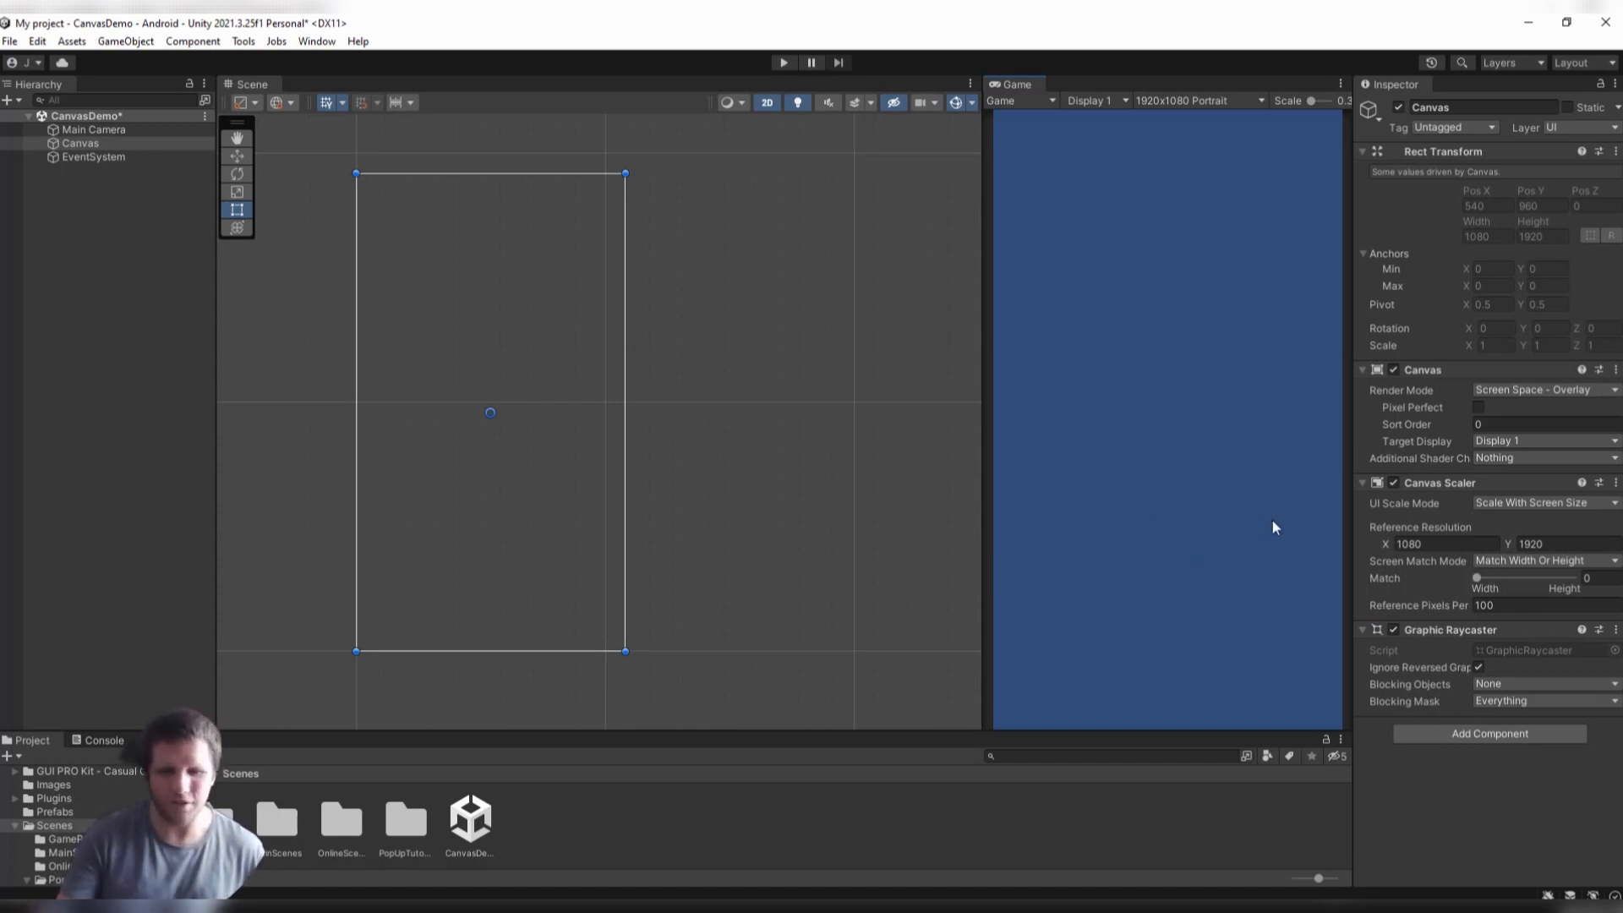
pyautogui.click(1504, 561)
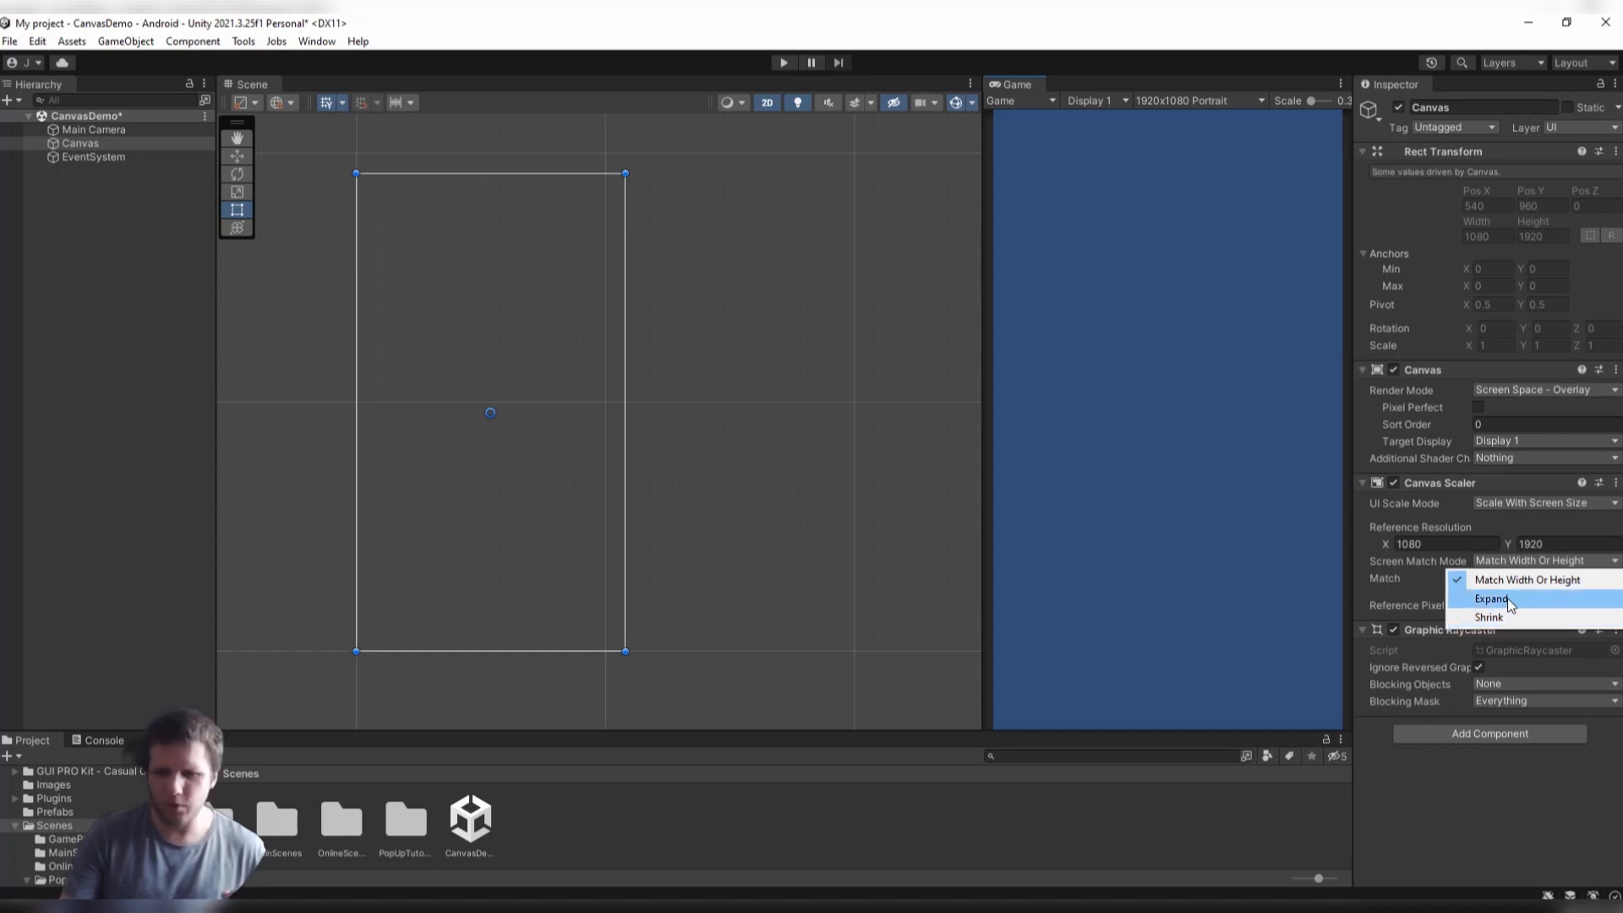
pyautogui.click(1509, 598)
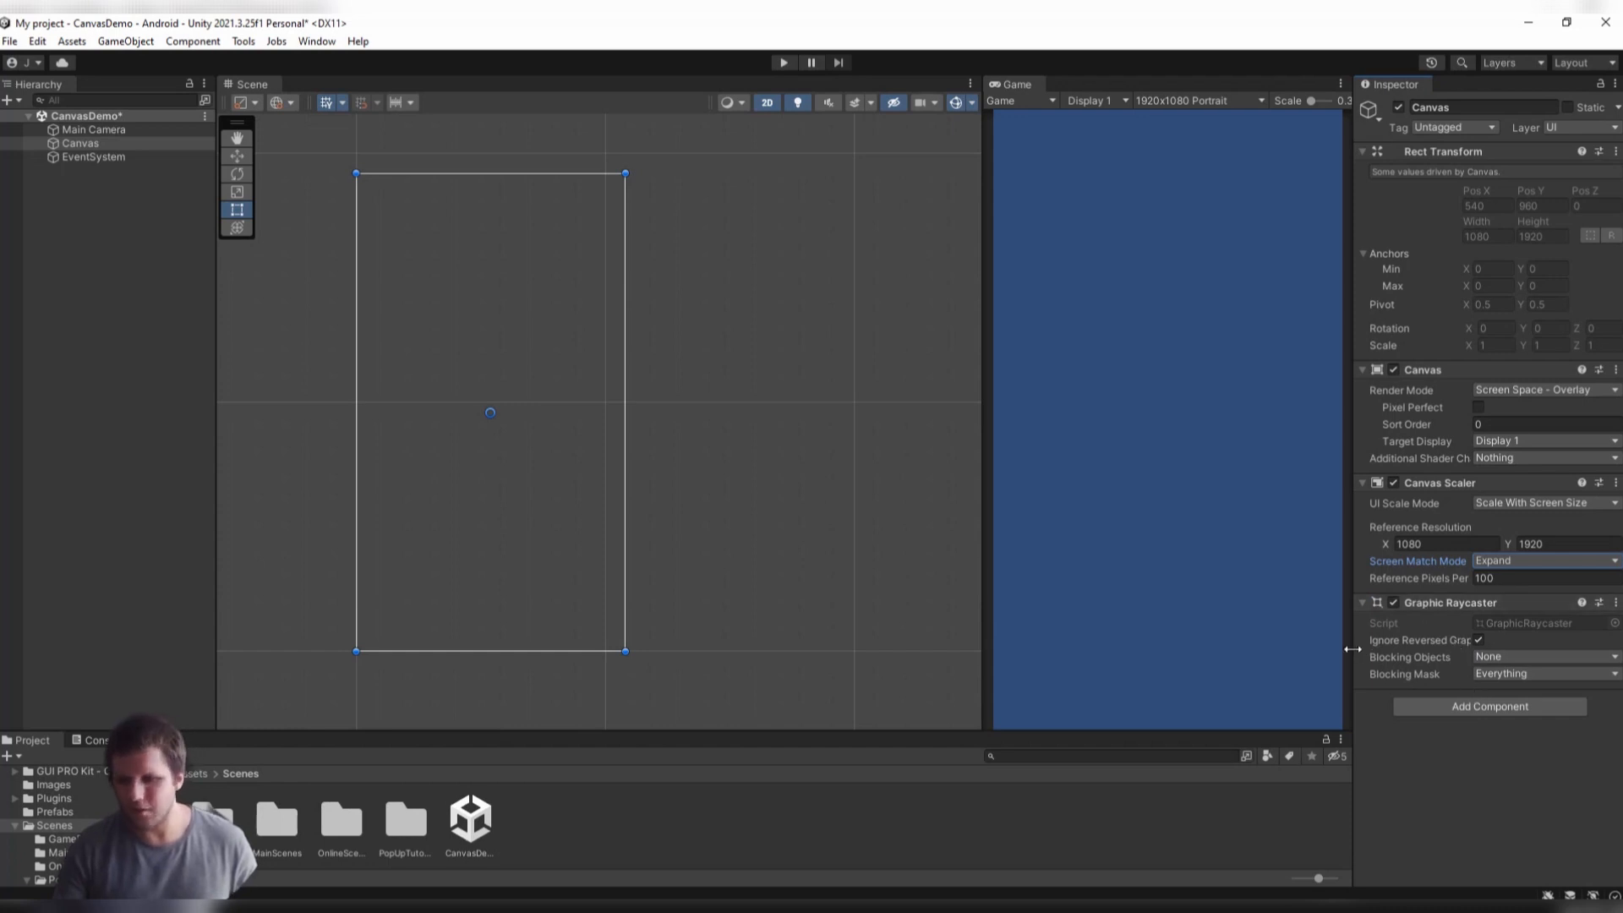
pyautogui.moveTo(1354, 646); pyautogui.dragTo(1260, 650)
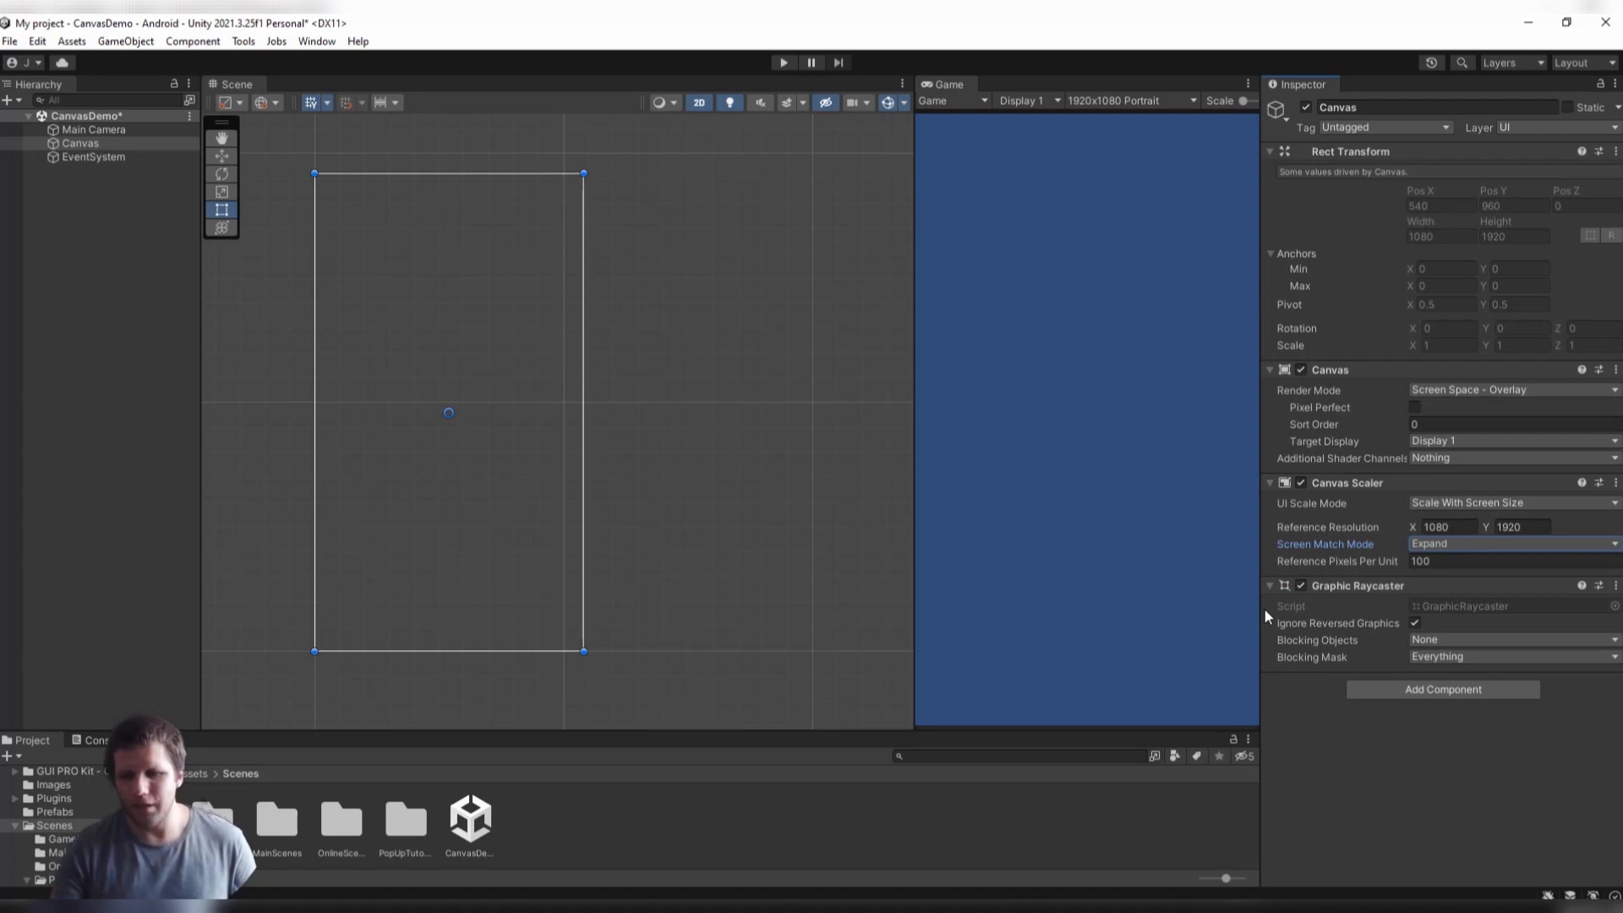
pyautogui.moveTo(1261, 604); pyautogui.dragTo(1321, 602)
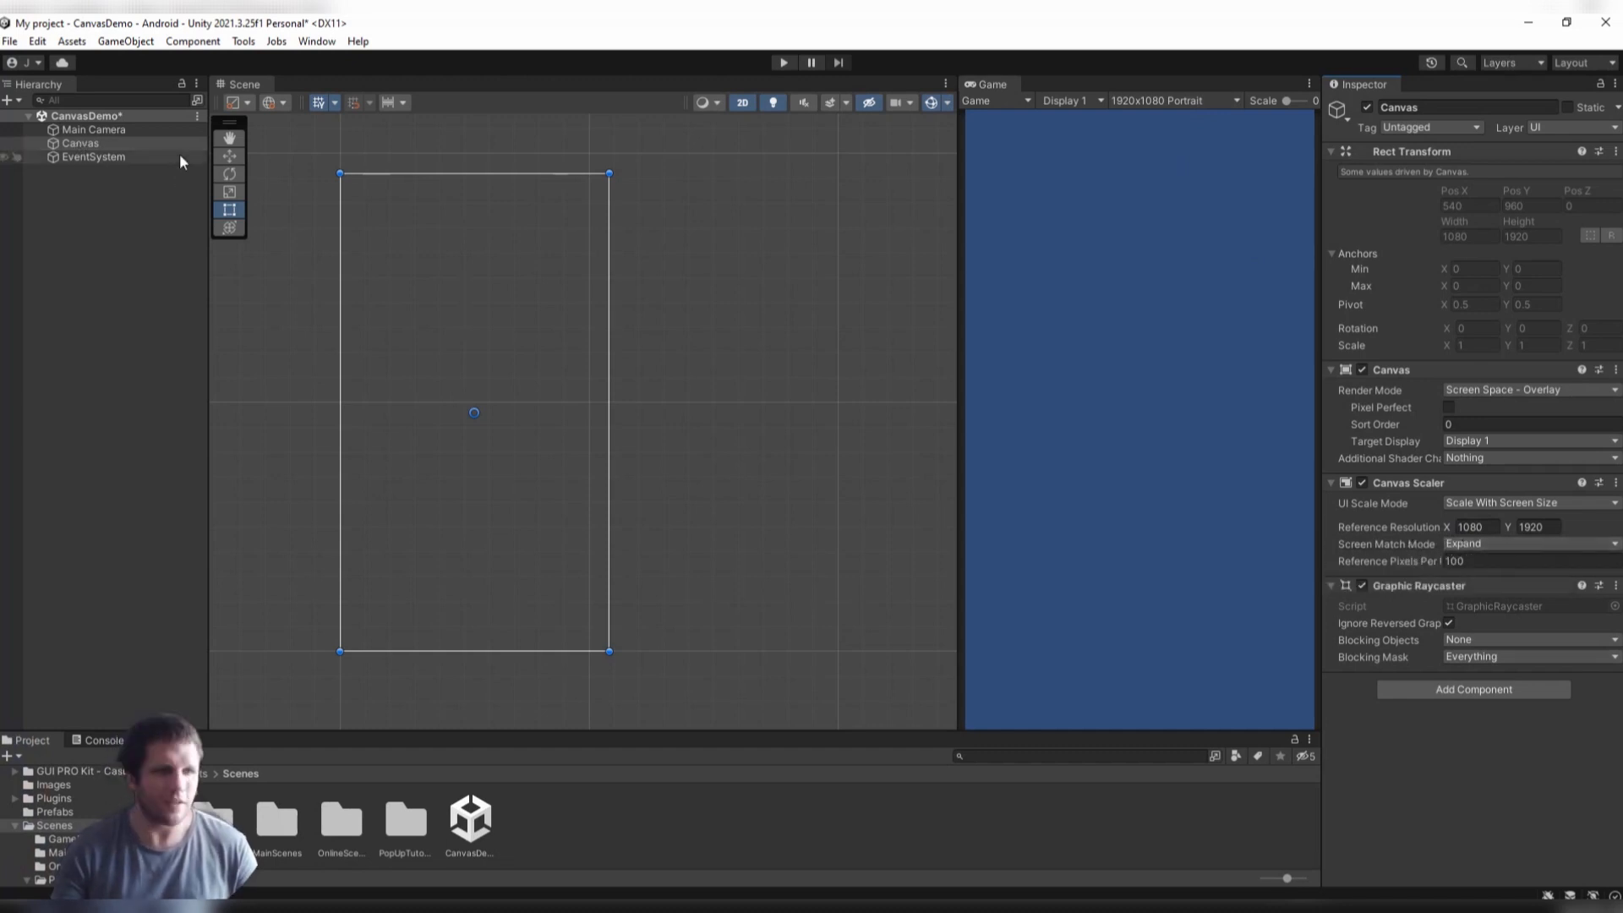
# Add a UI Image as a child of the Canvas.
pyautogui.click(125, 158)
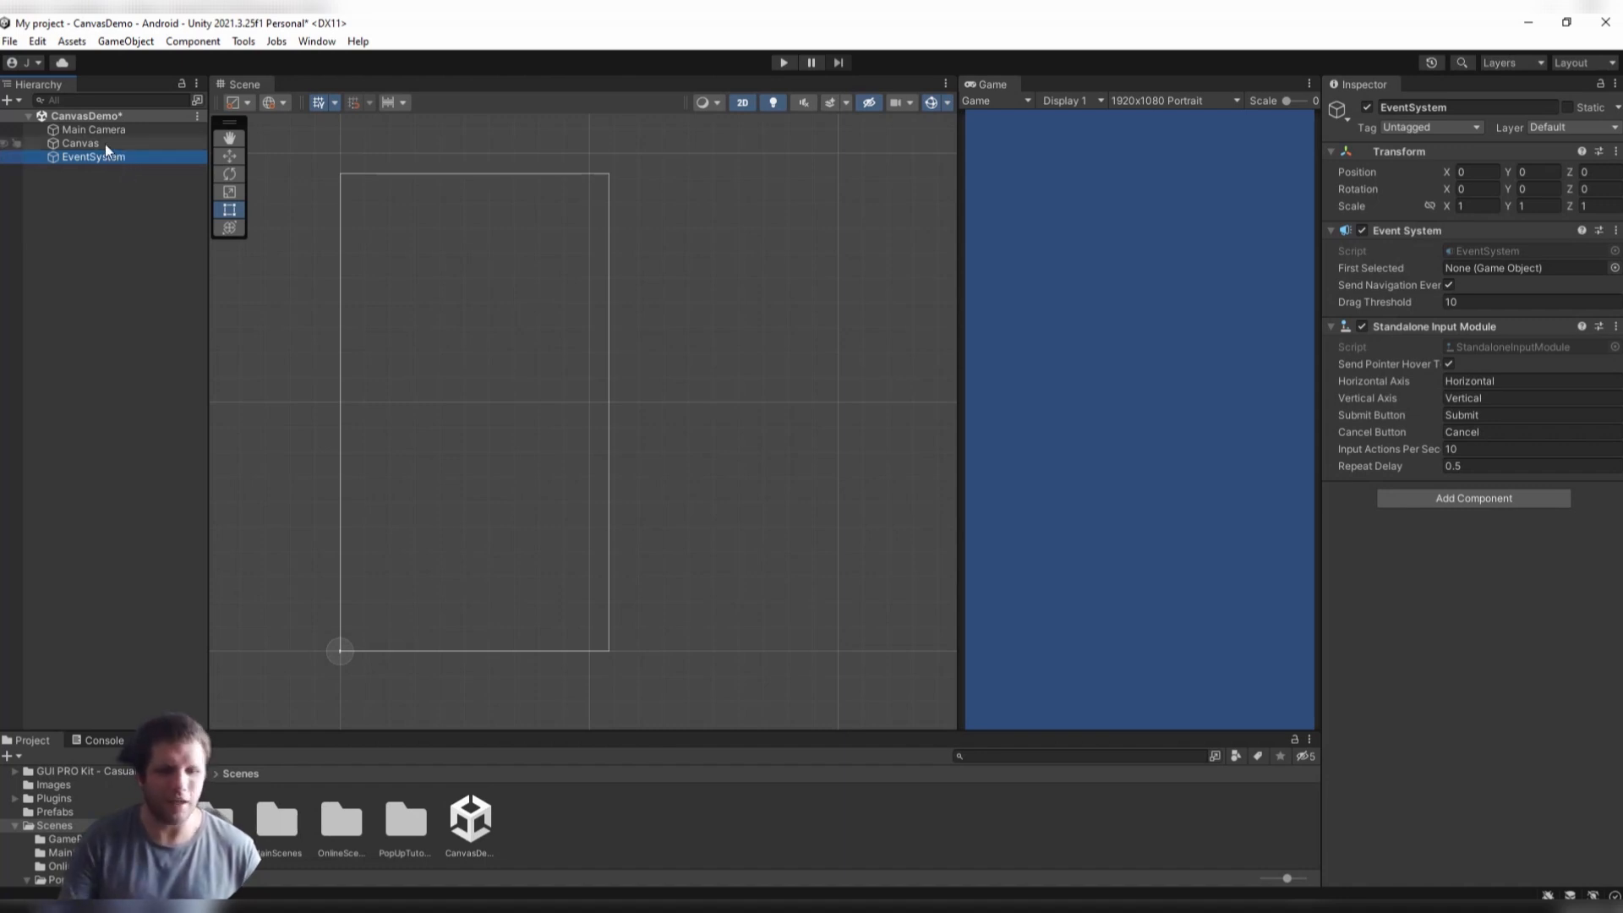
pyautogui.click(105, 143)
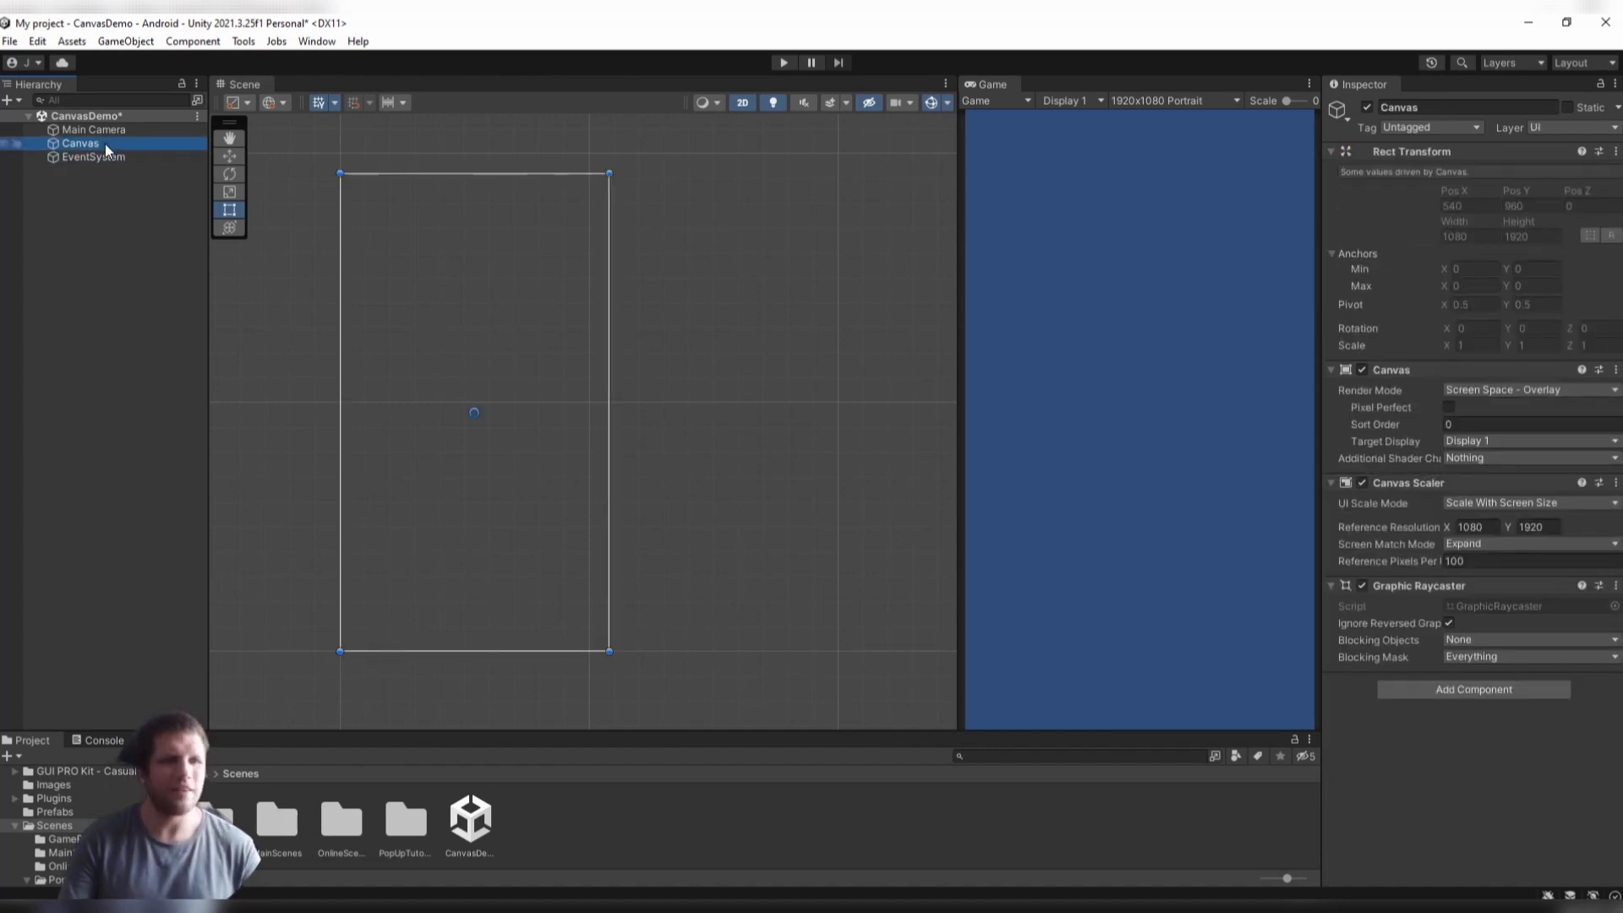
pyautogui.rightClick(105, 144)
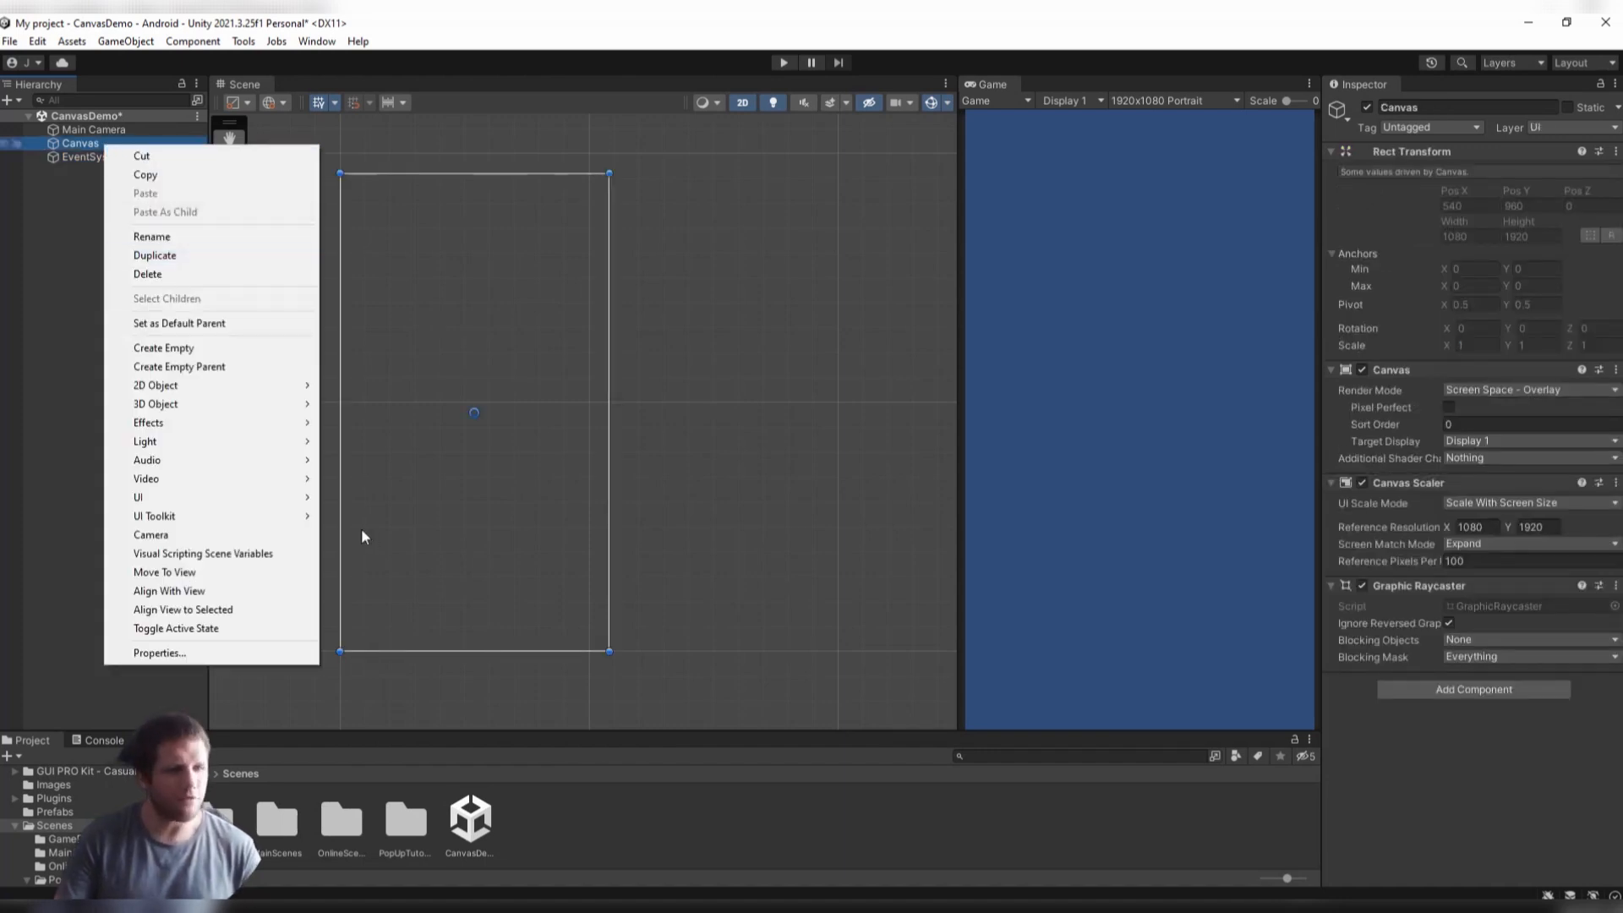
pyautogui.moveTo(296, 503)
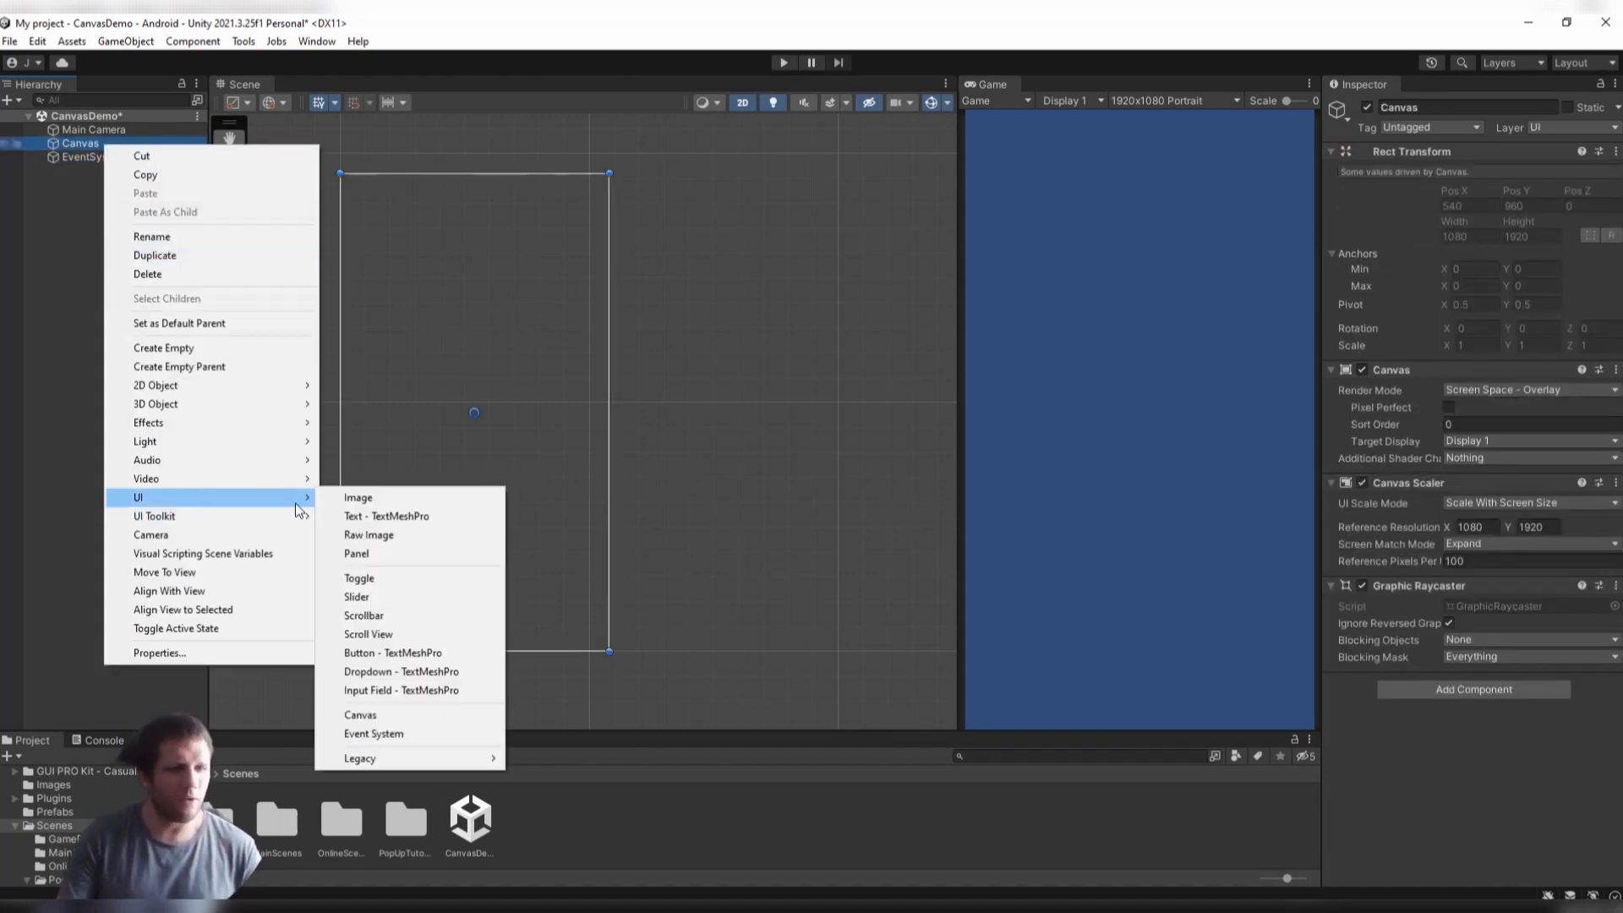
pyautogui.click(361, 500)
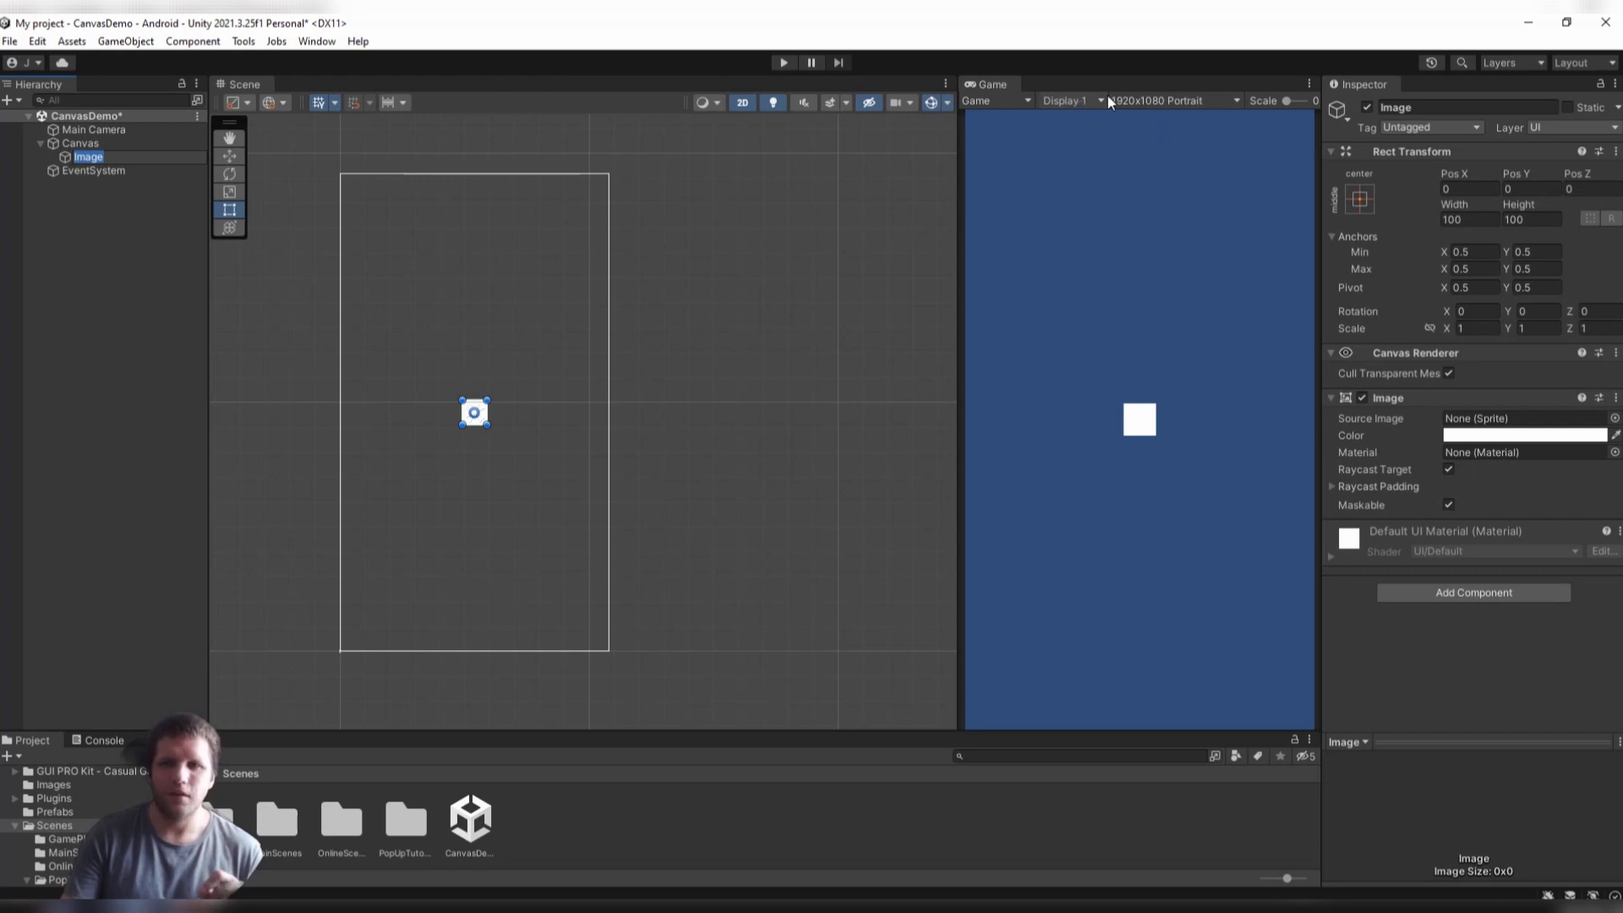
# Set the Game view's resolution to Free Aspect, then make the view wider and shorter.
pyautogui.click(1138, 103)
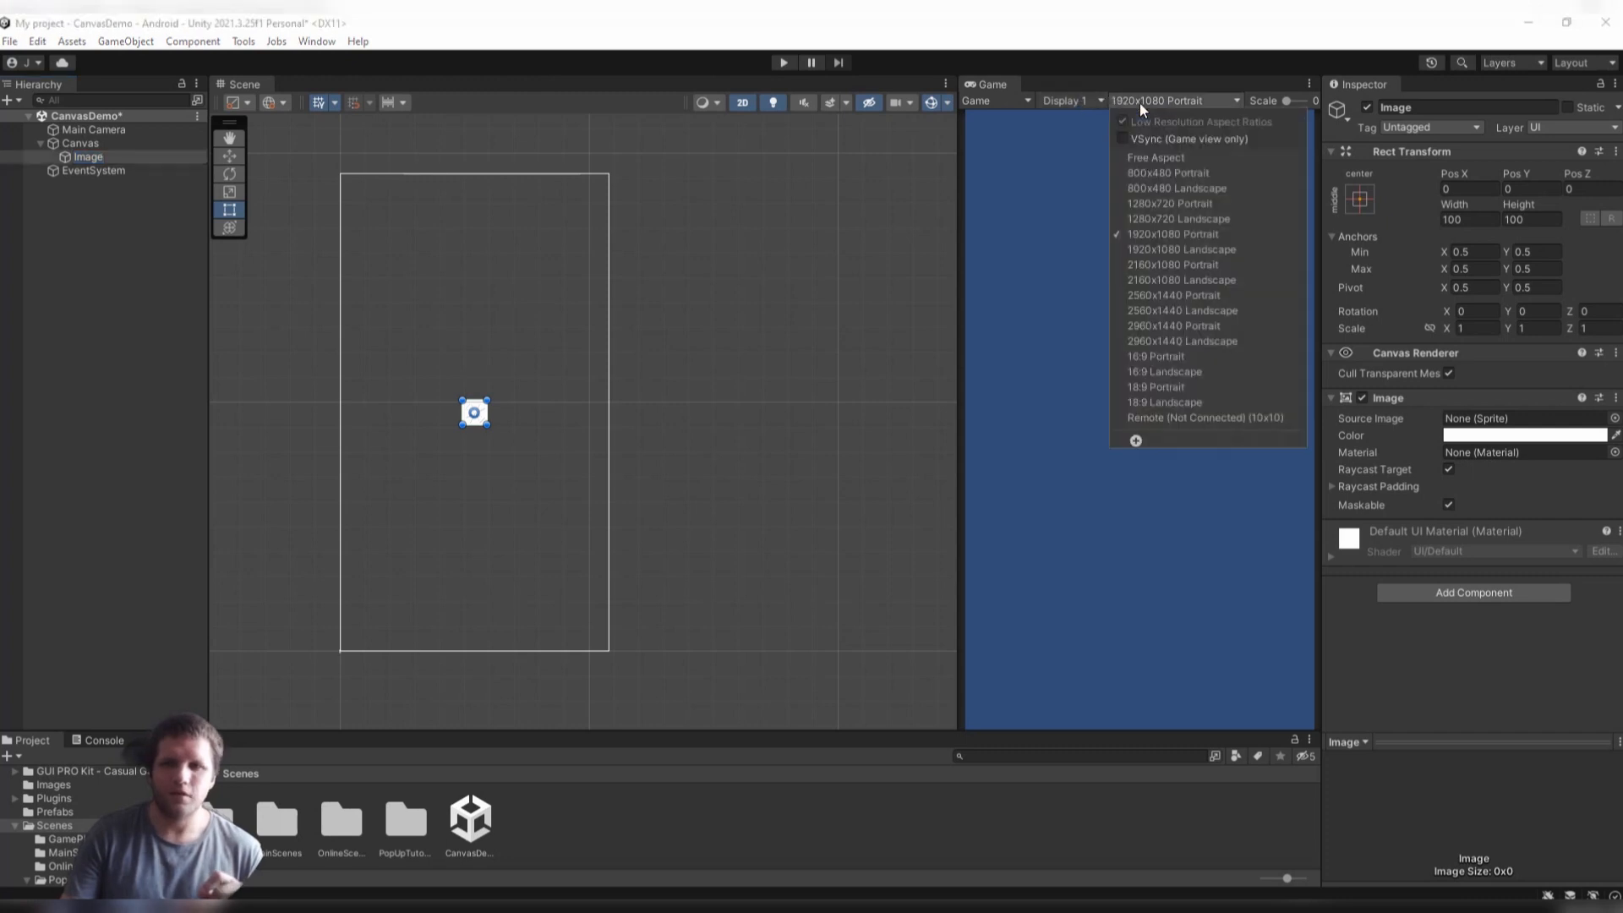
pyautogui.click(1145, 158)
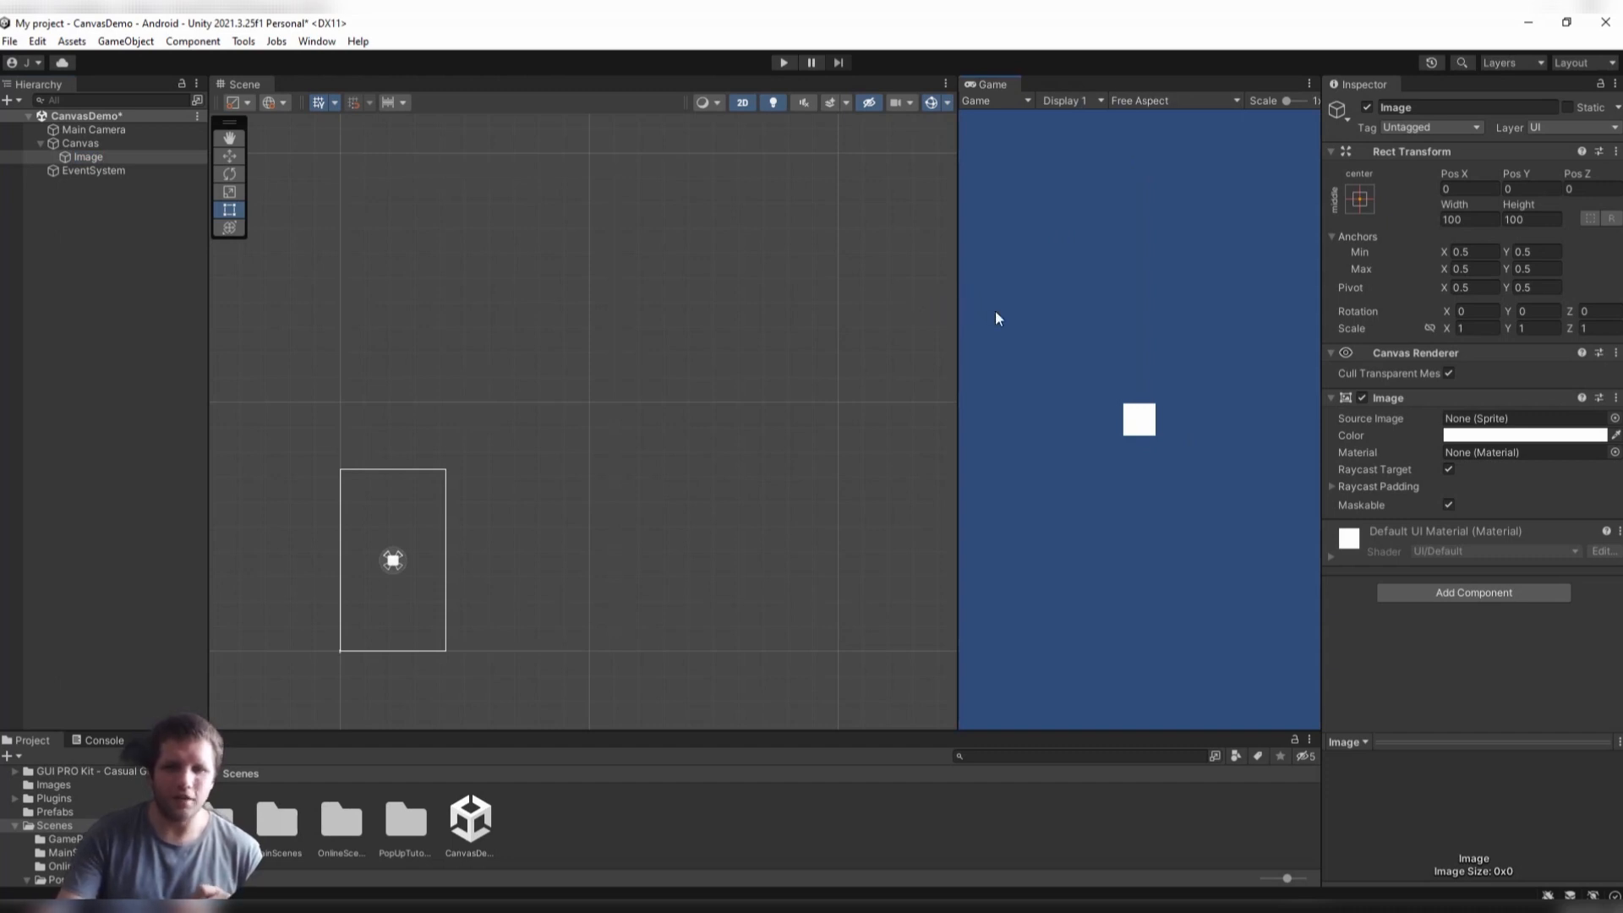
pyautogui.moveTo(954, 302); pyautogui.dragTo(871, 337)
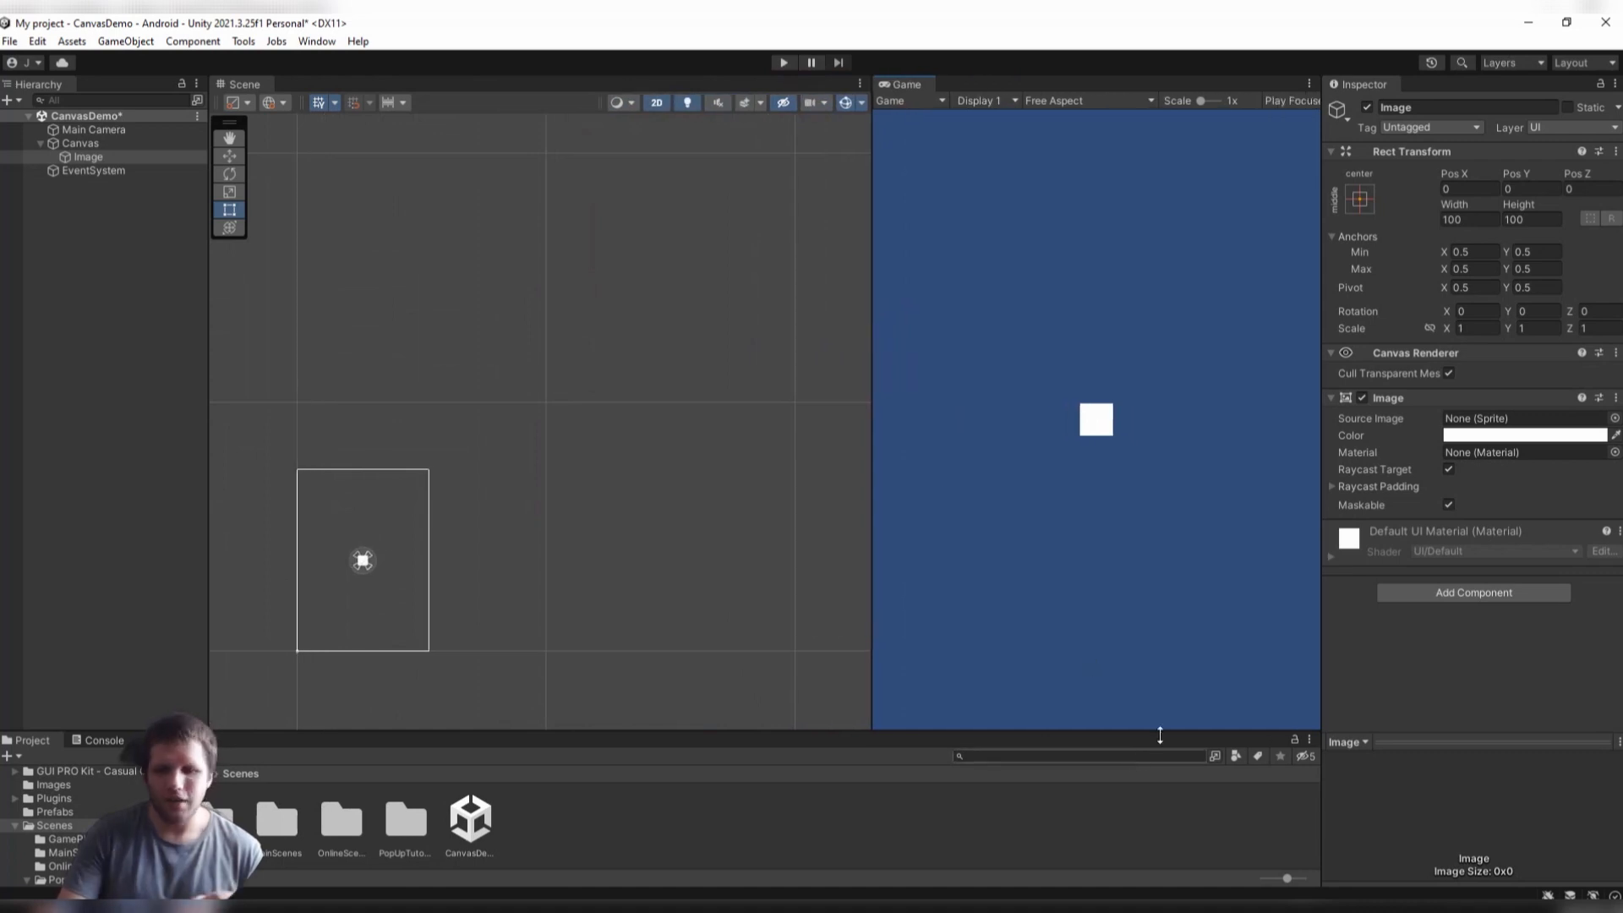
pyautogui.moveTo(1160, 735); pyautogui.dragTo(1119, 588)
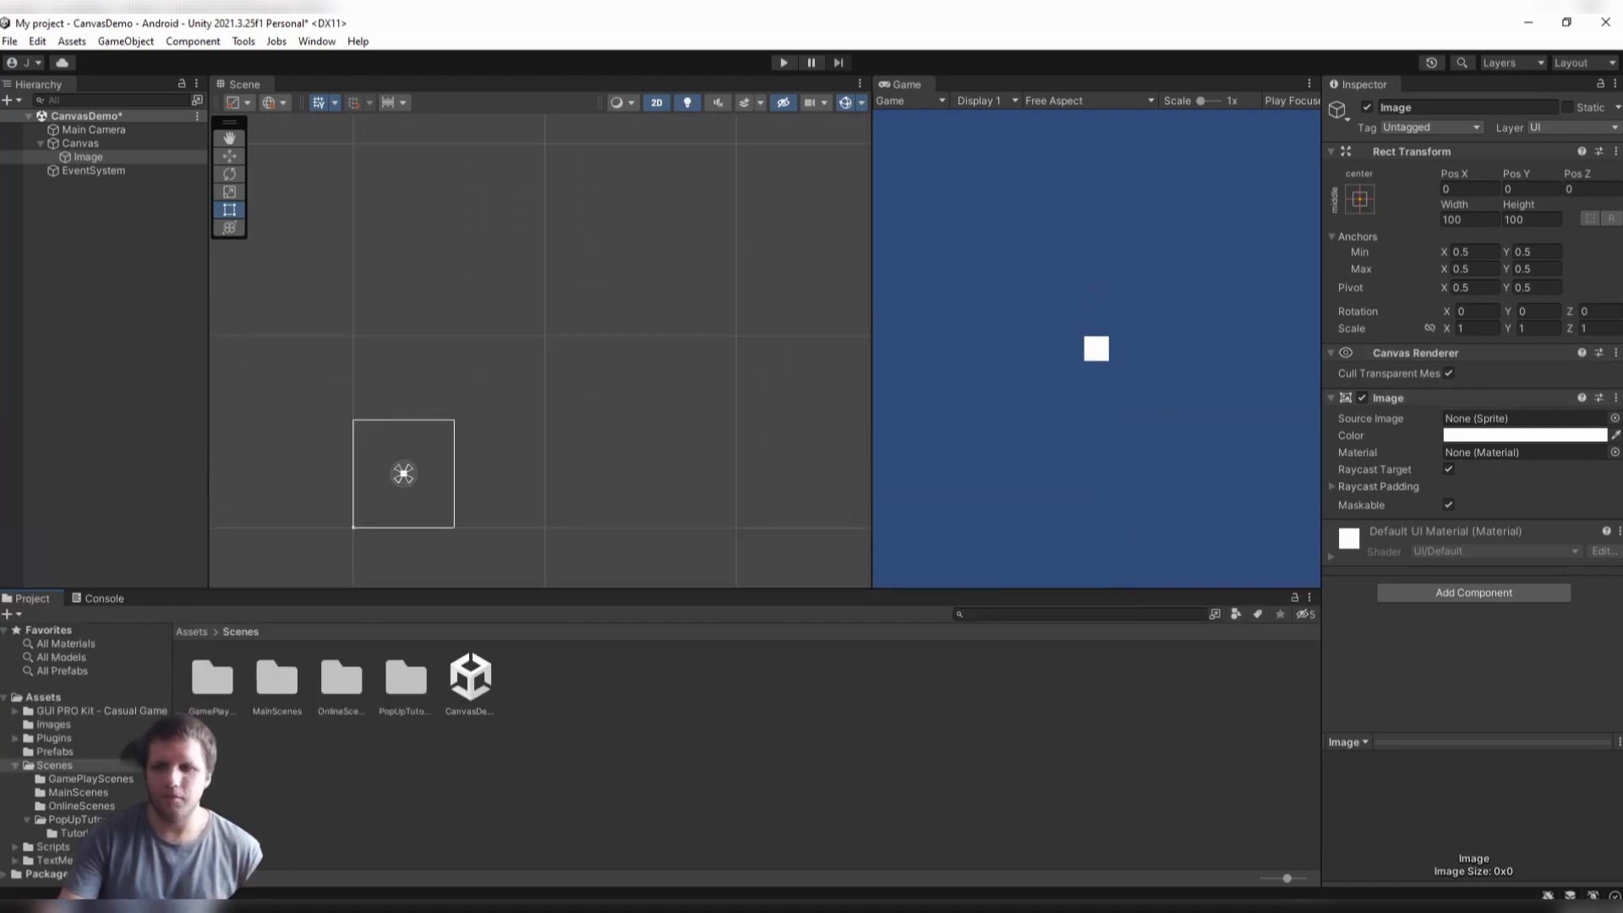
# Assign the _Component_5 sprite as the Image's source image.
pyautogui.click(1615, 418)
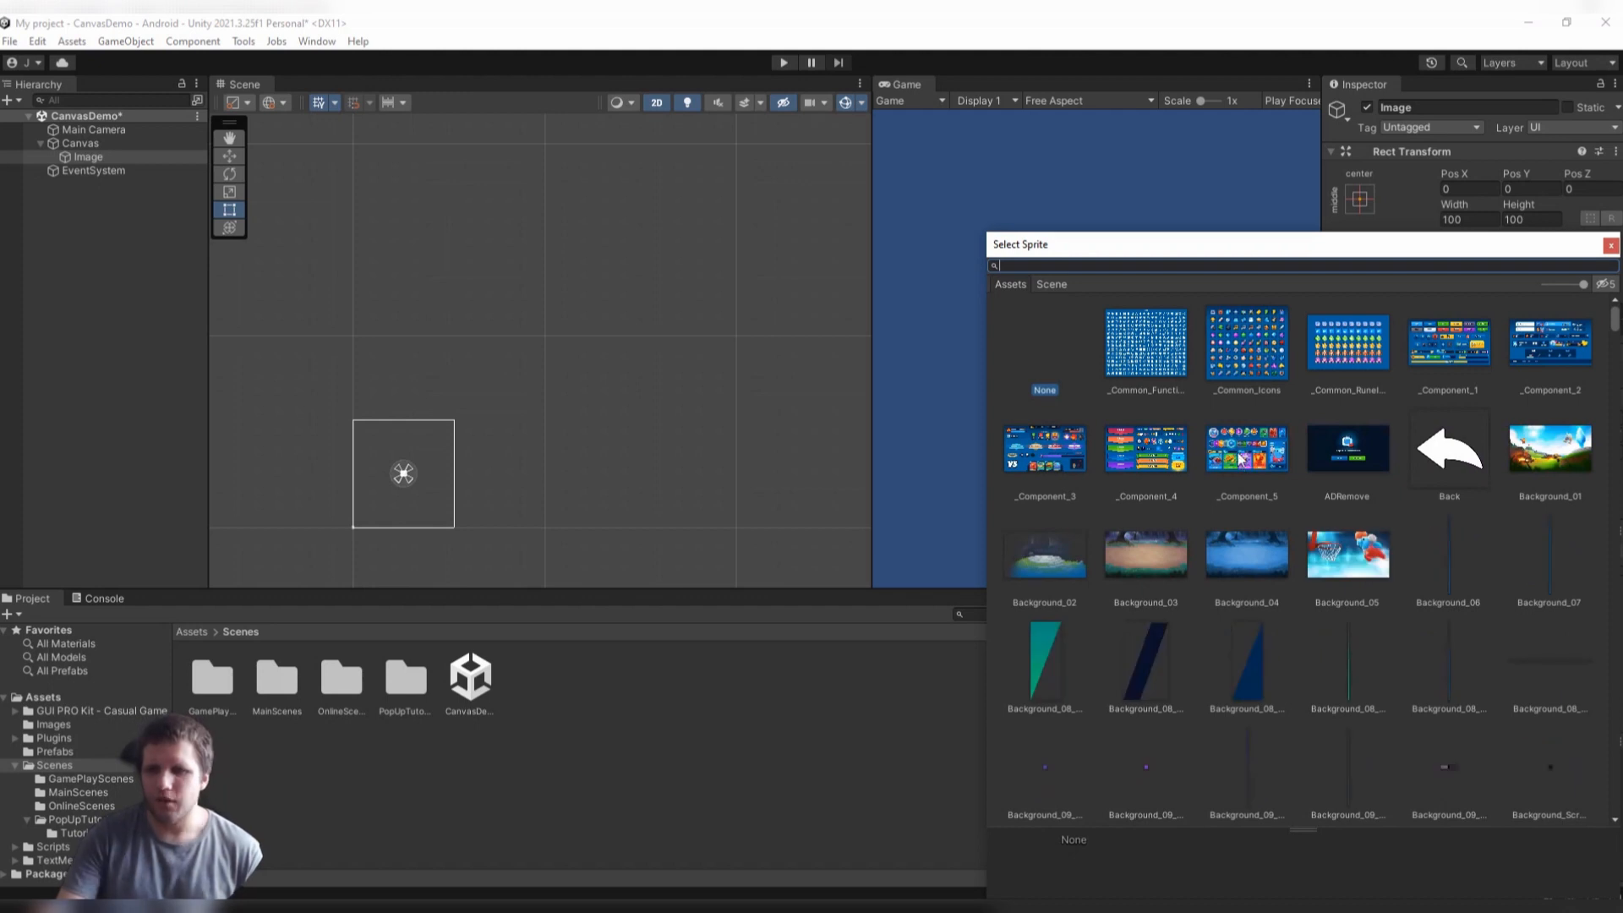
pyautogui.click(1243, 448)
pyautogui.doubleClick(1239, 450)
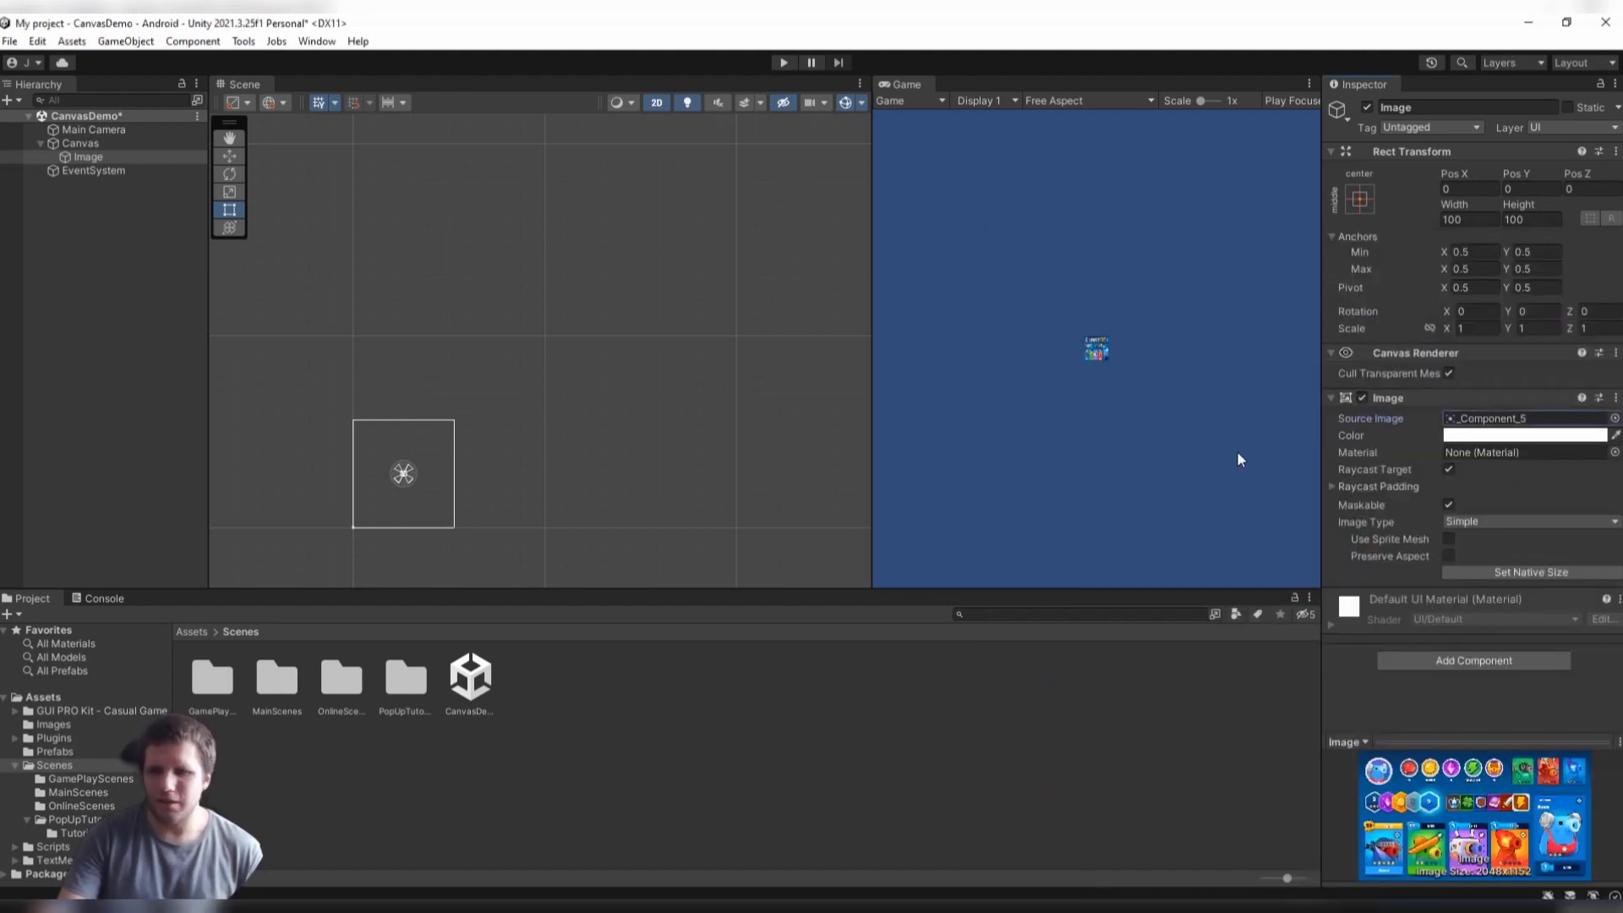
# Anchor the Image to the top-left corner of the Canvas using the anchor presets.
pyautogui.click(1355, 200)
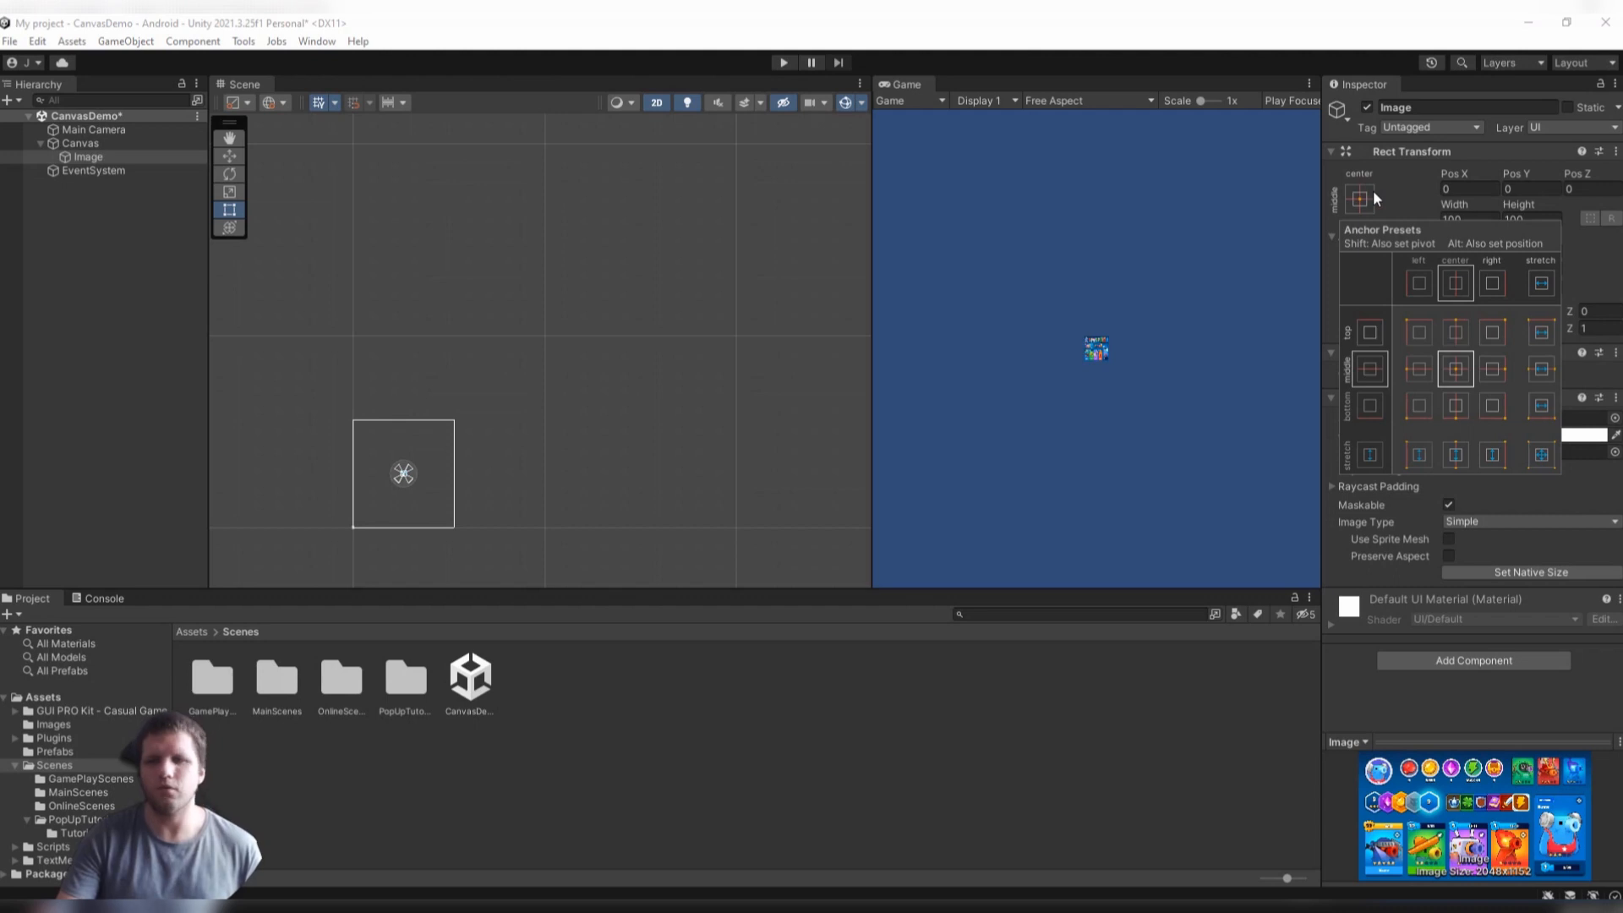
pyautogui.click(1388, 186)
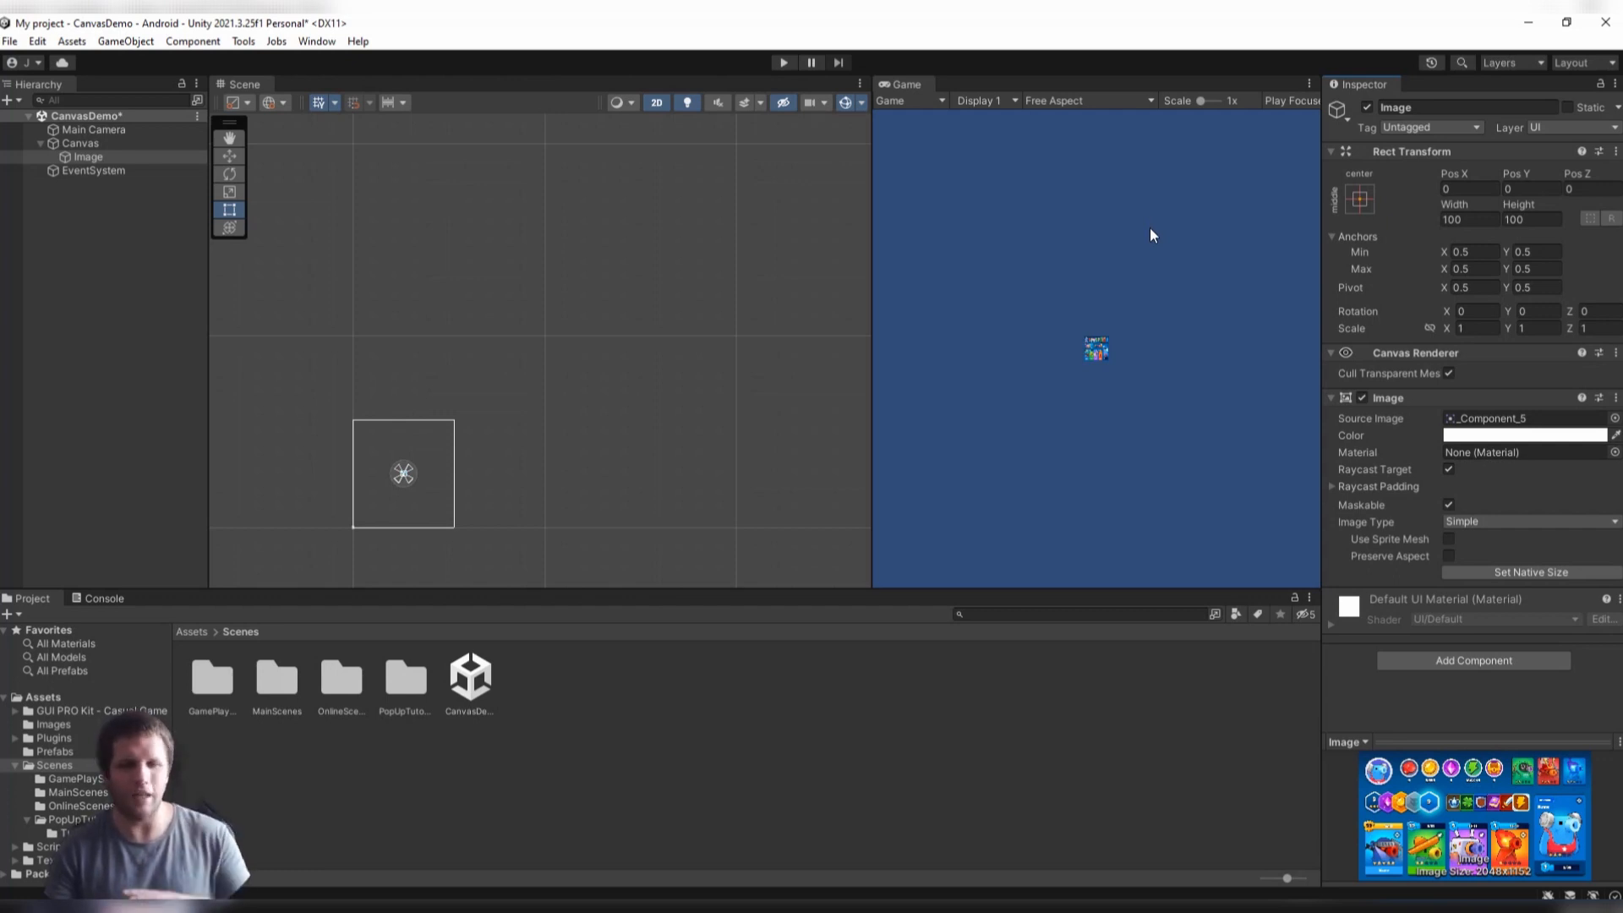
pyautogui.moveTo(1359, 252)
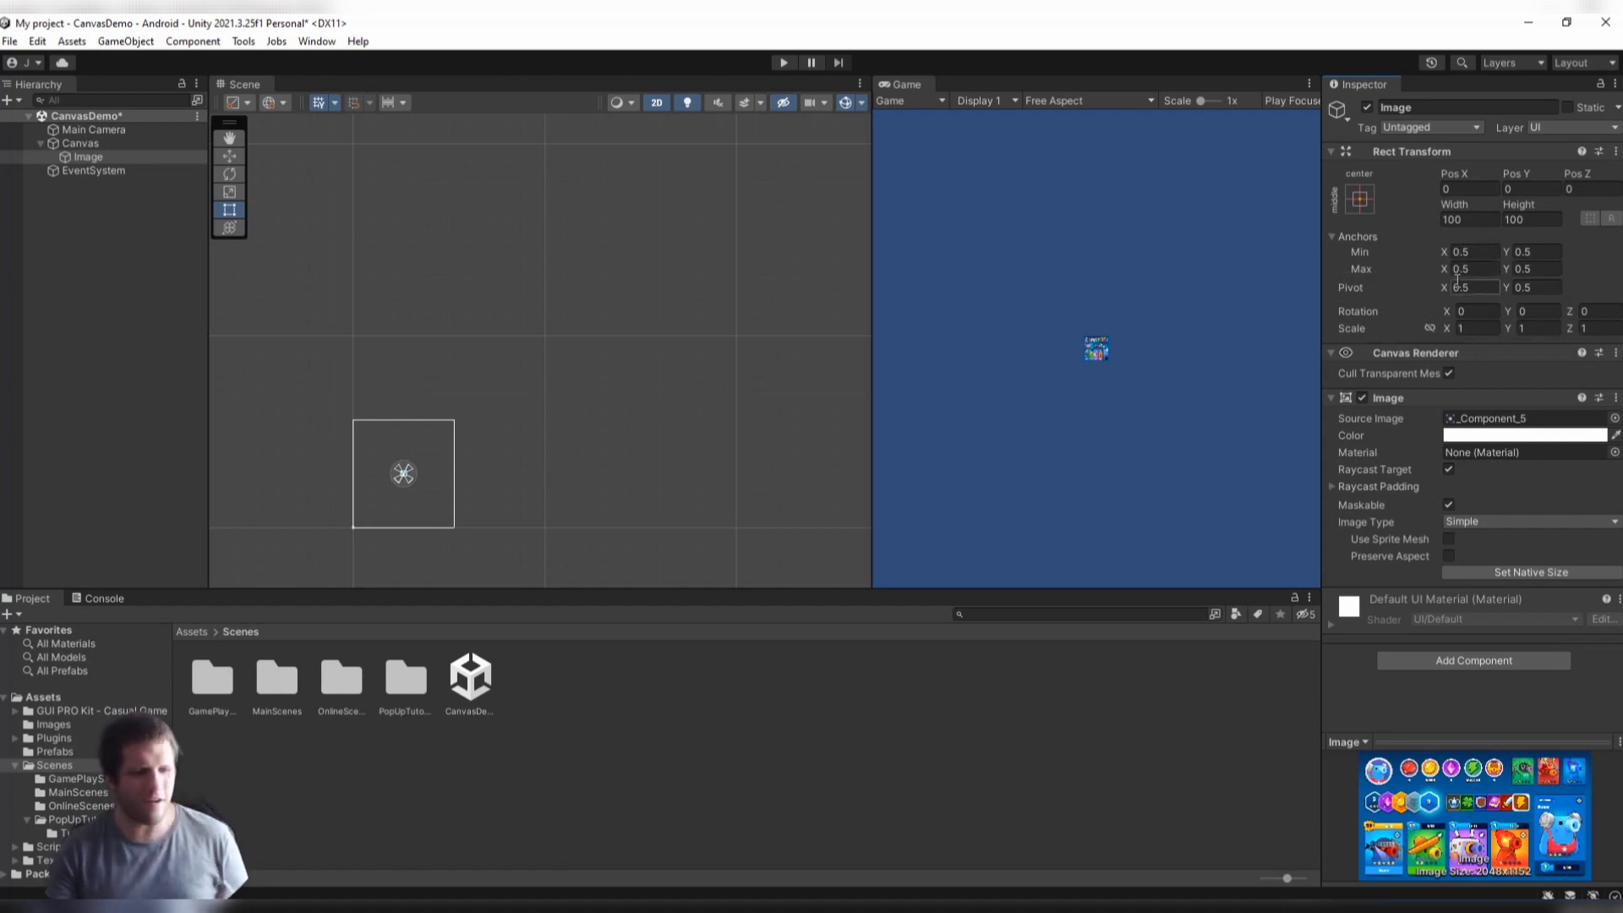
pyautogui.click(1362, 199)
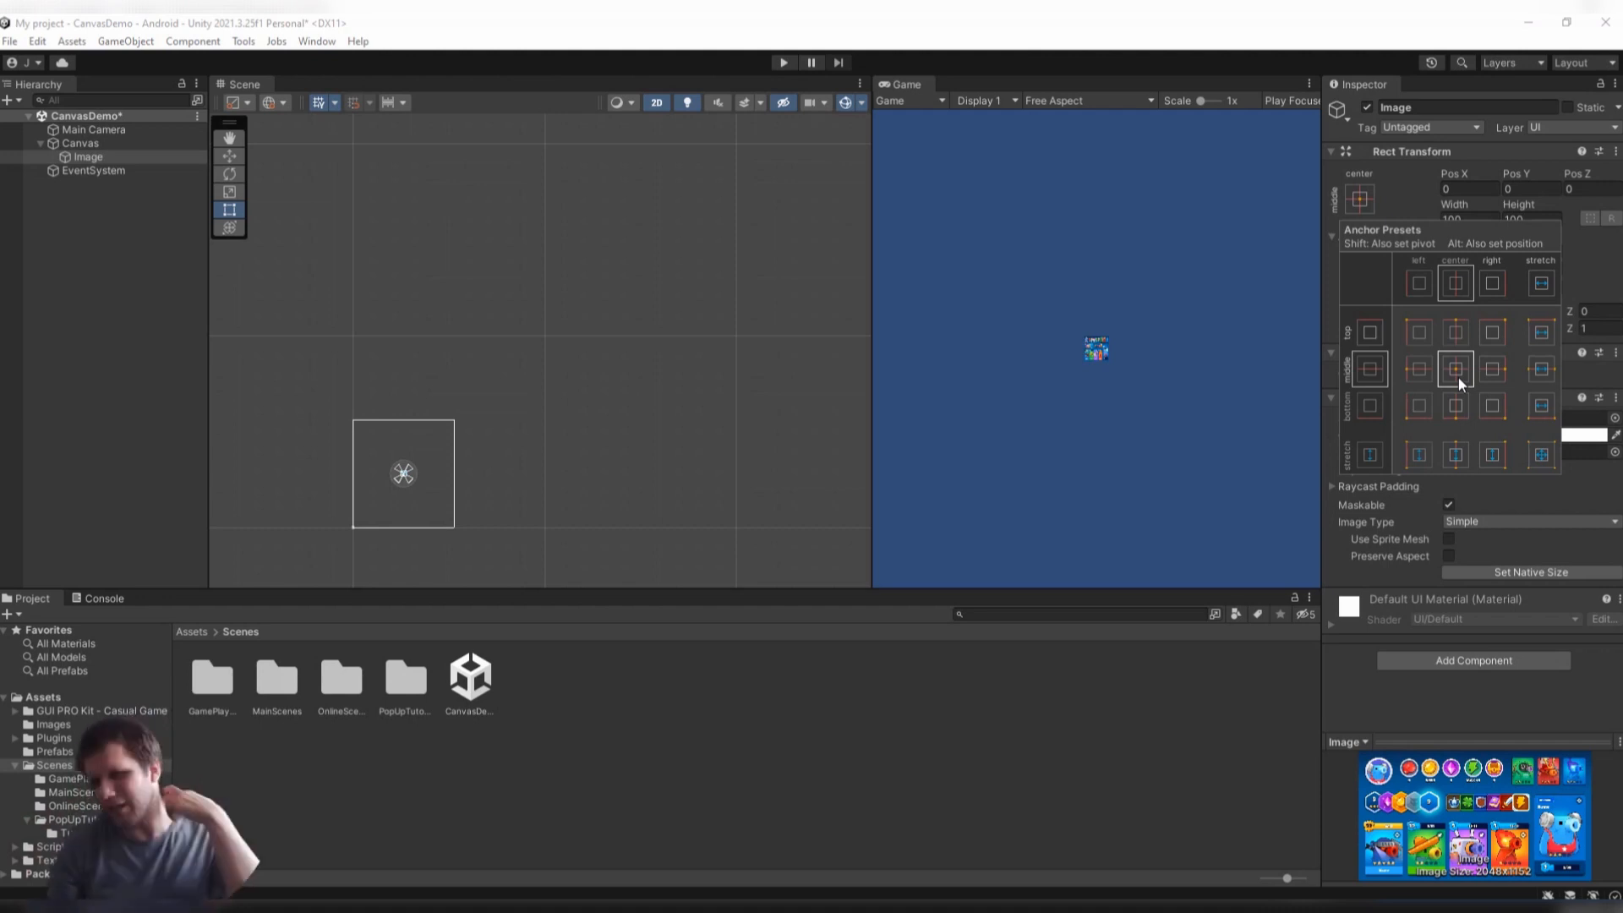
pyautogui.click(1420, 335)
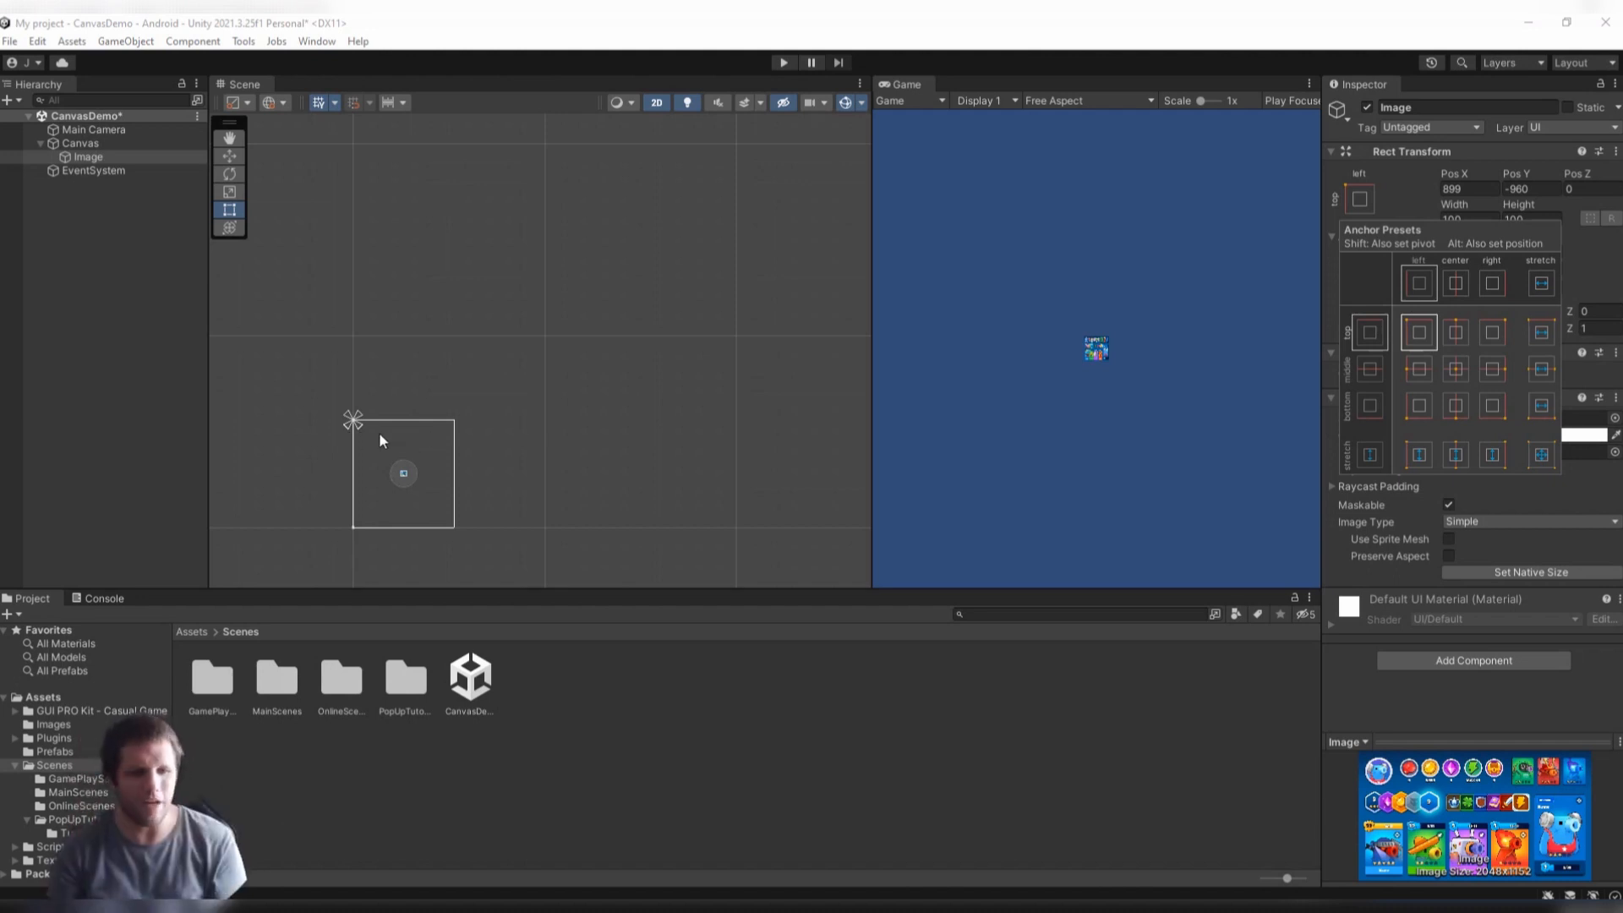
# Set the Image's Pos X and Pos Y to 0 relative to its top-left anchor.
pyautogui.click(1471, 188)
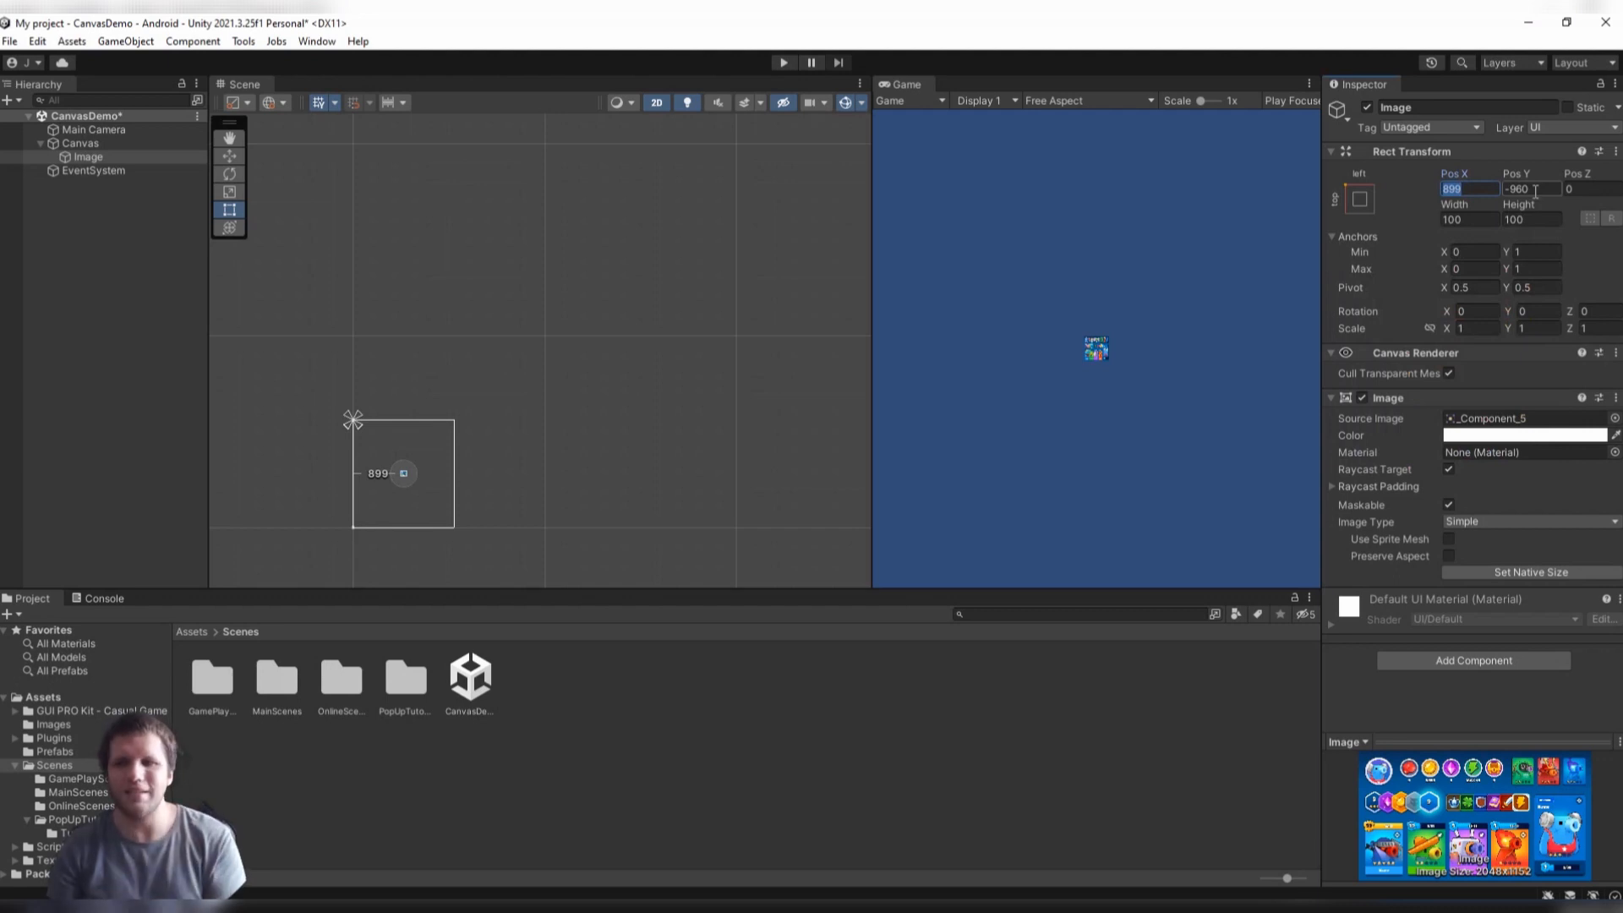
pyautogui.write('0')
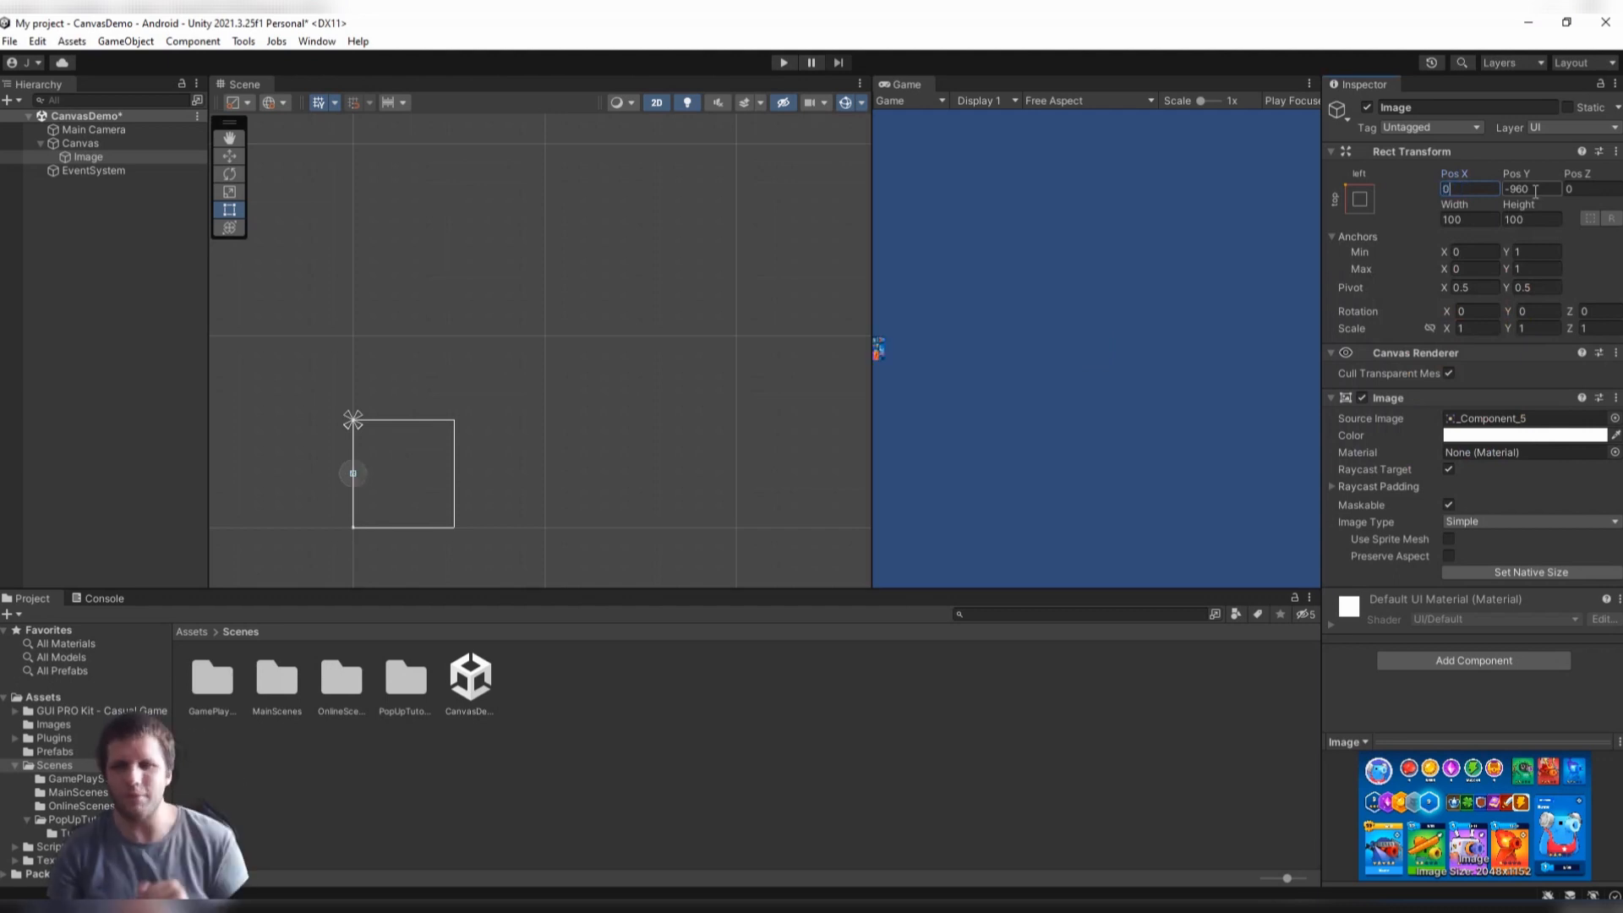
pyautogui.press('Tab')
pyautogui.write('0')
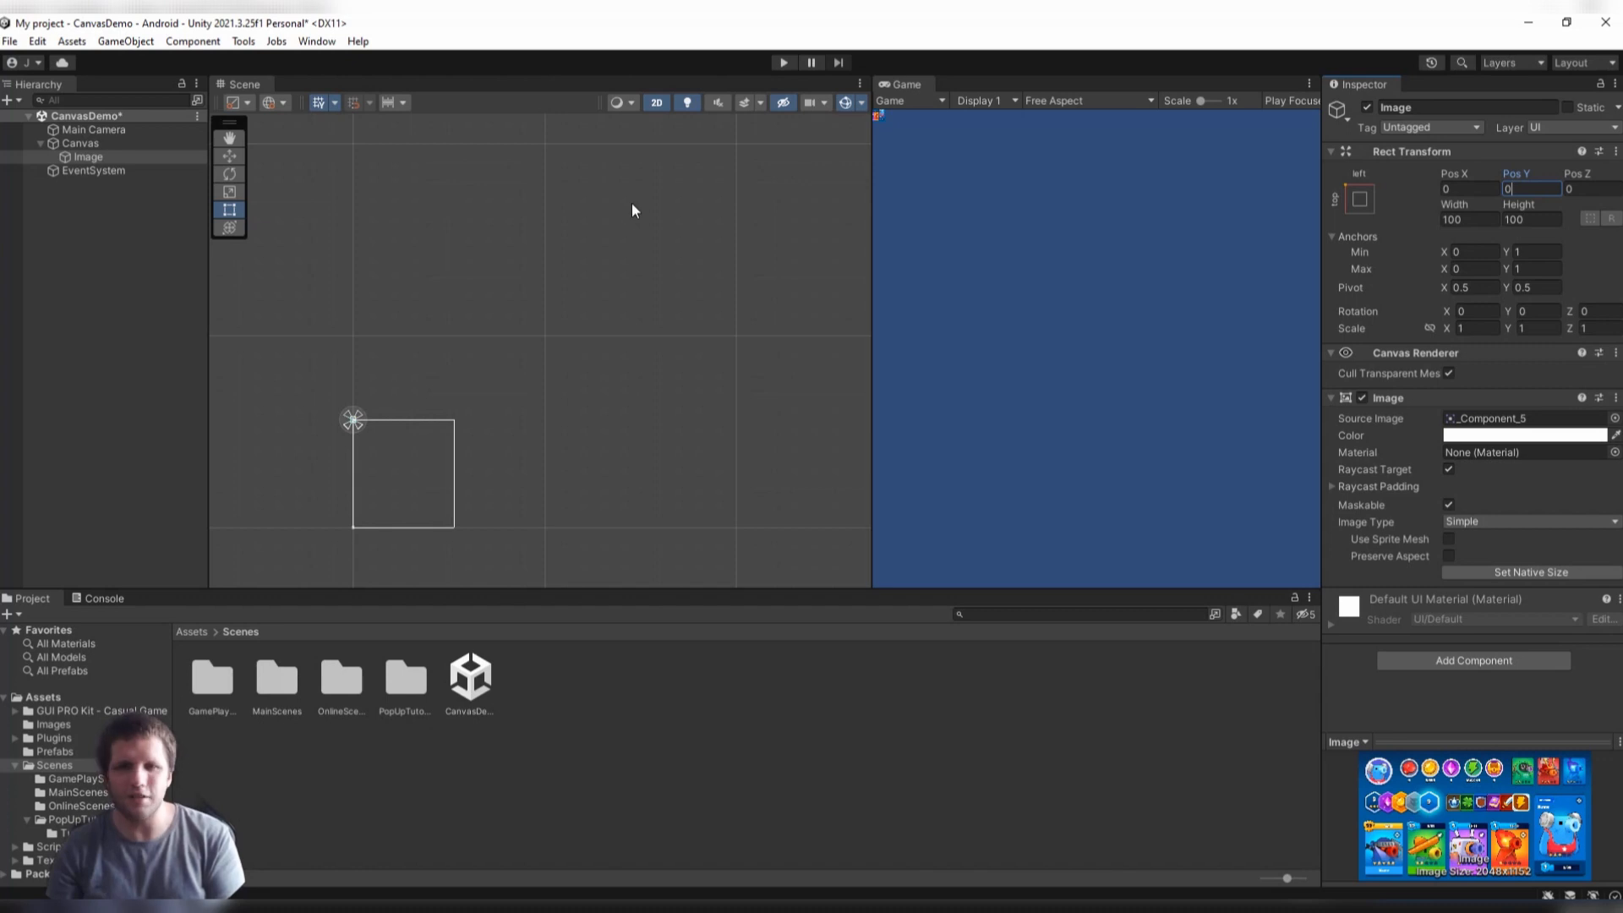
# Offset the Image from the Canvas's top-left corner by setting Pos X to 50 and Pos Y to -50.
pyautogui.scroll(5, 358, 416)
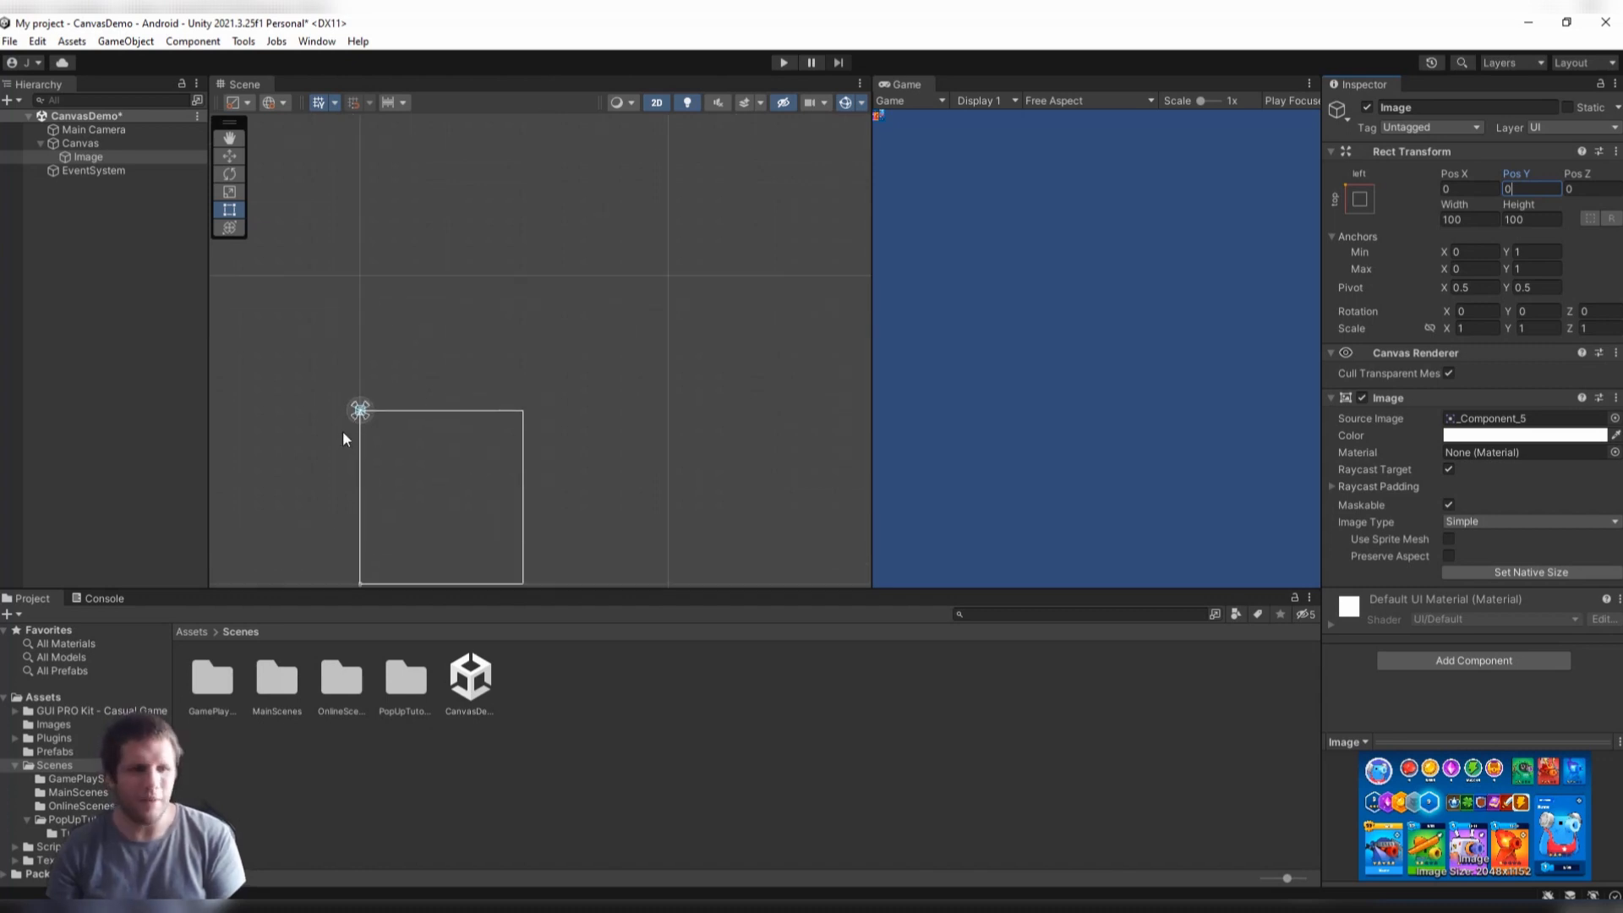
pyautogui.scroll(5, 352, 419)
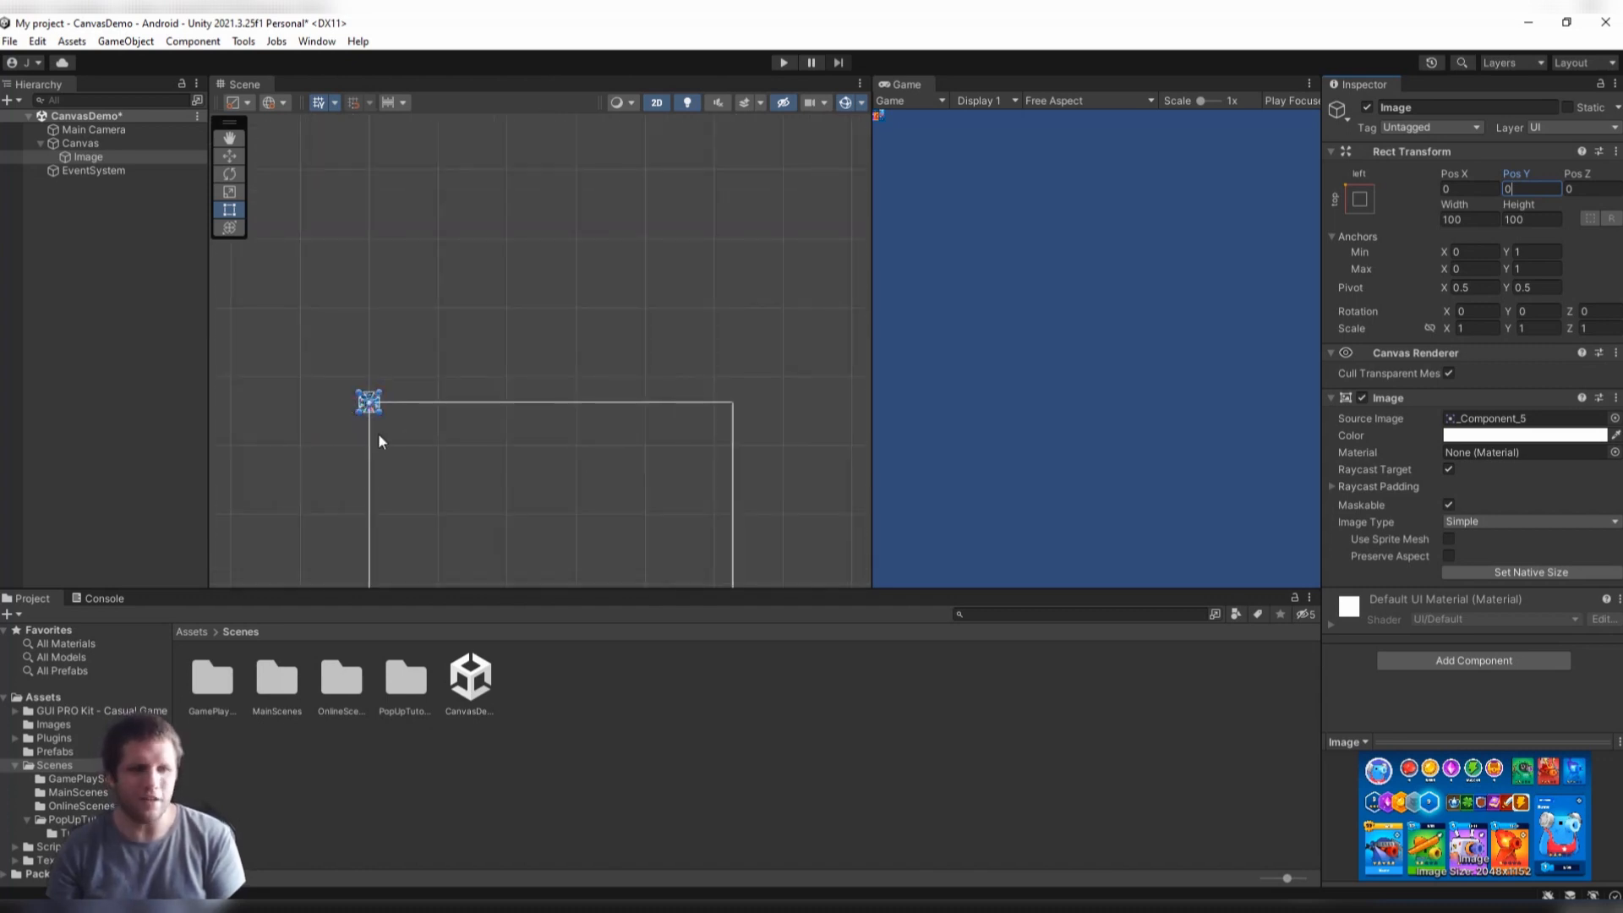
pyautogui.scroll(4, 356, 478)
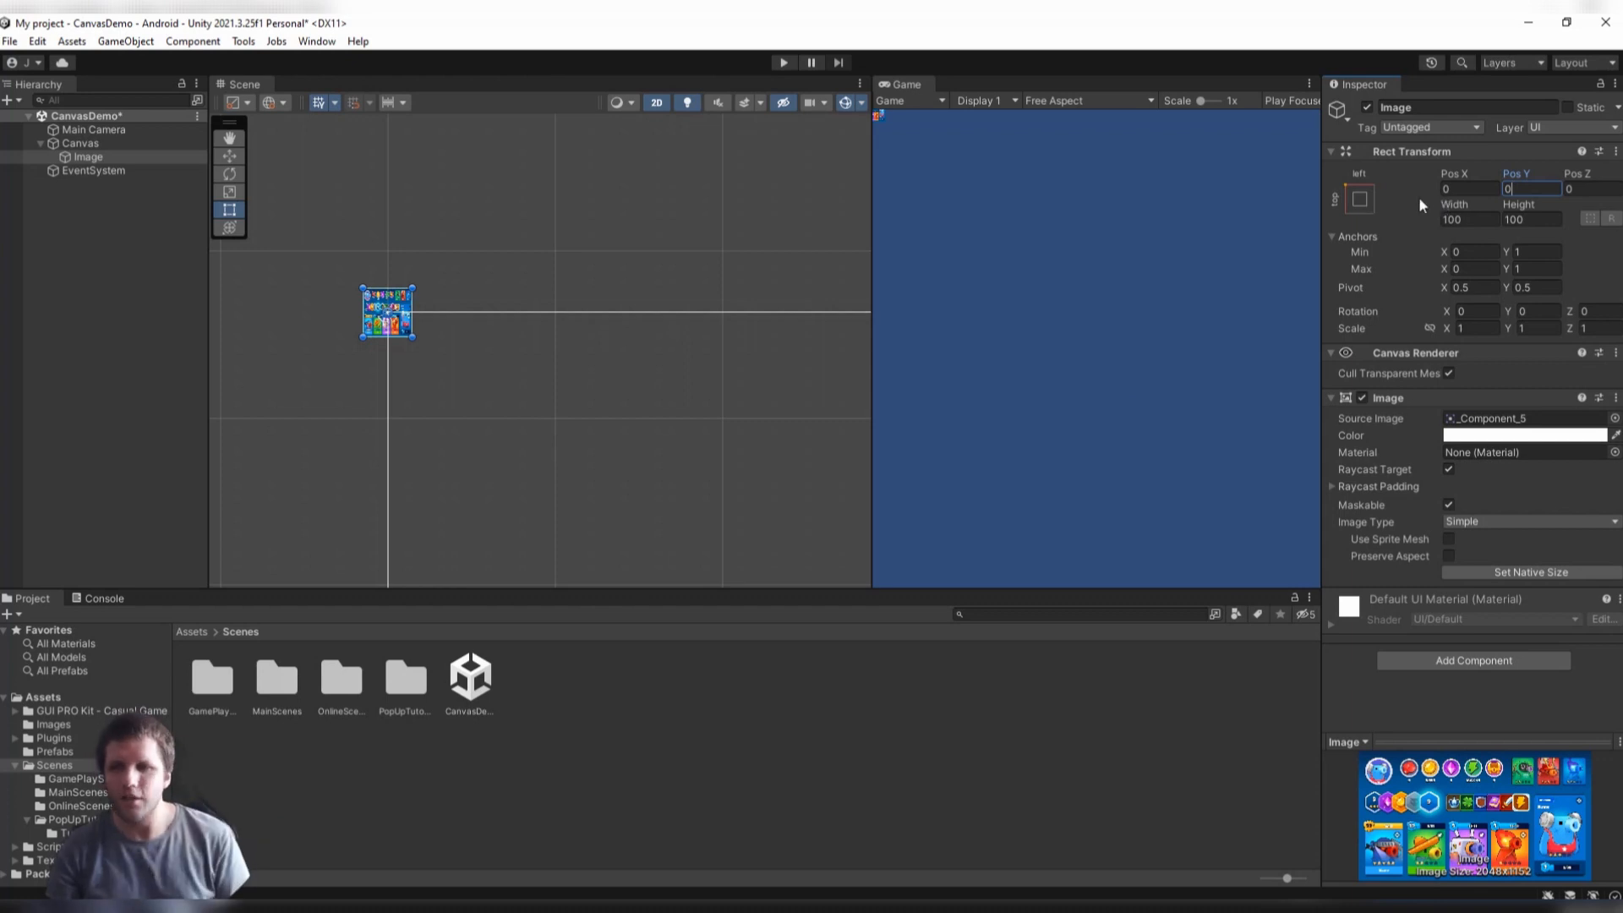
pyautogui.click(1454, 189)
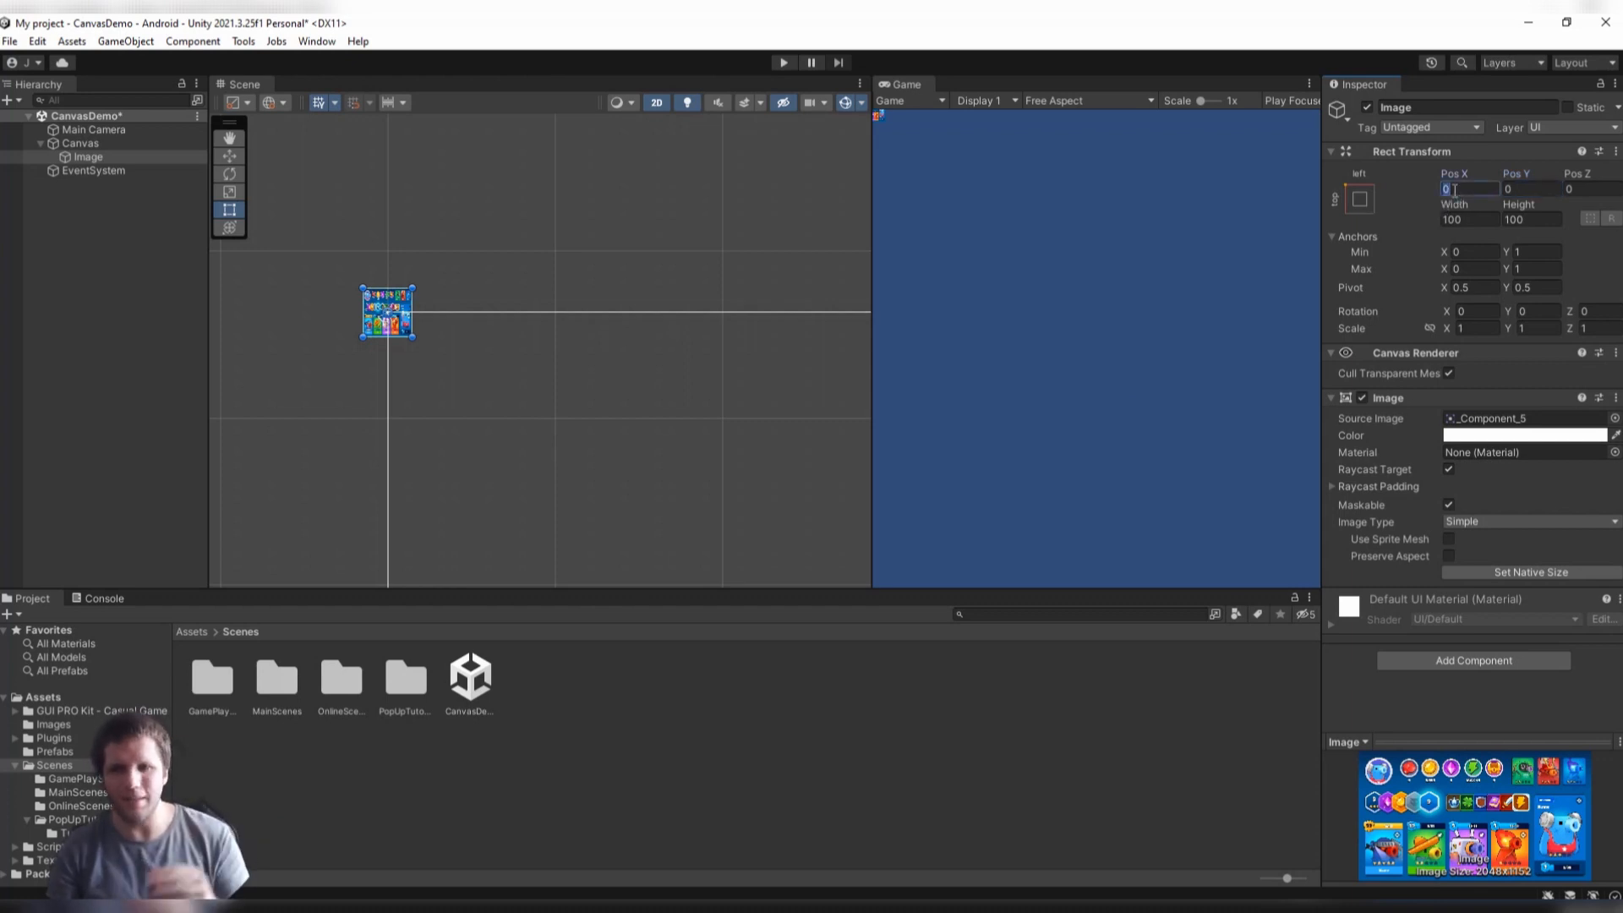
pyautogui.write('50')
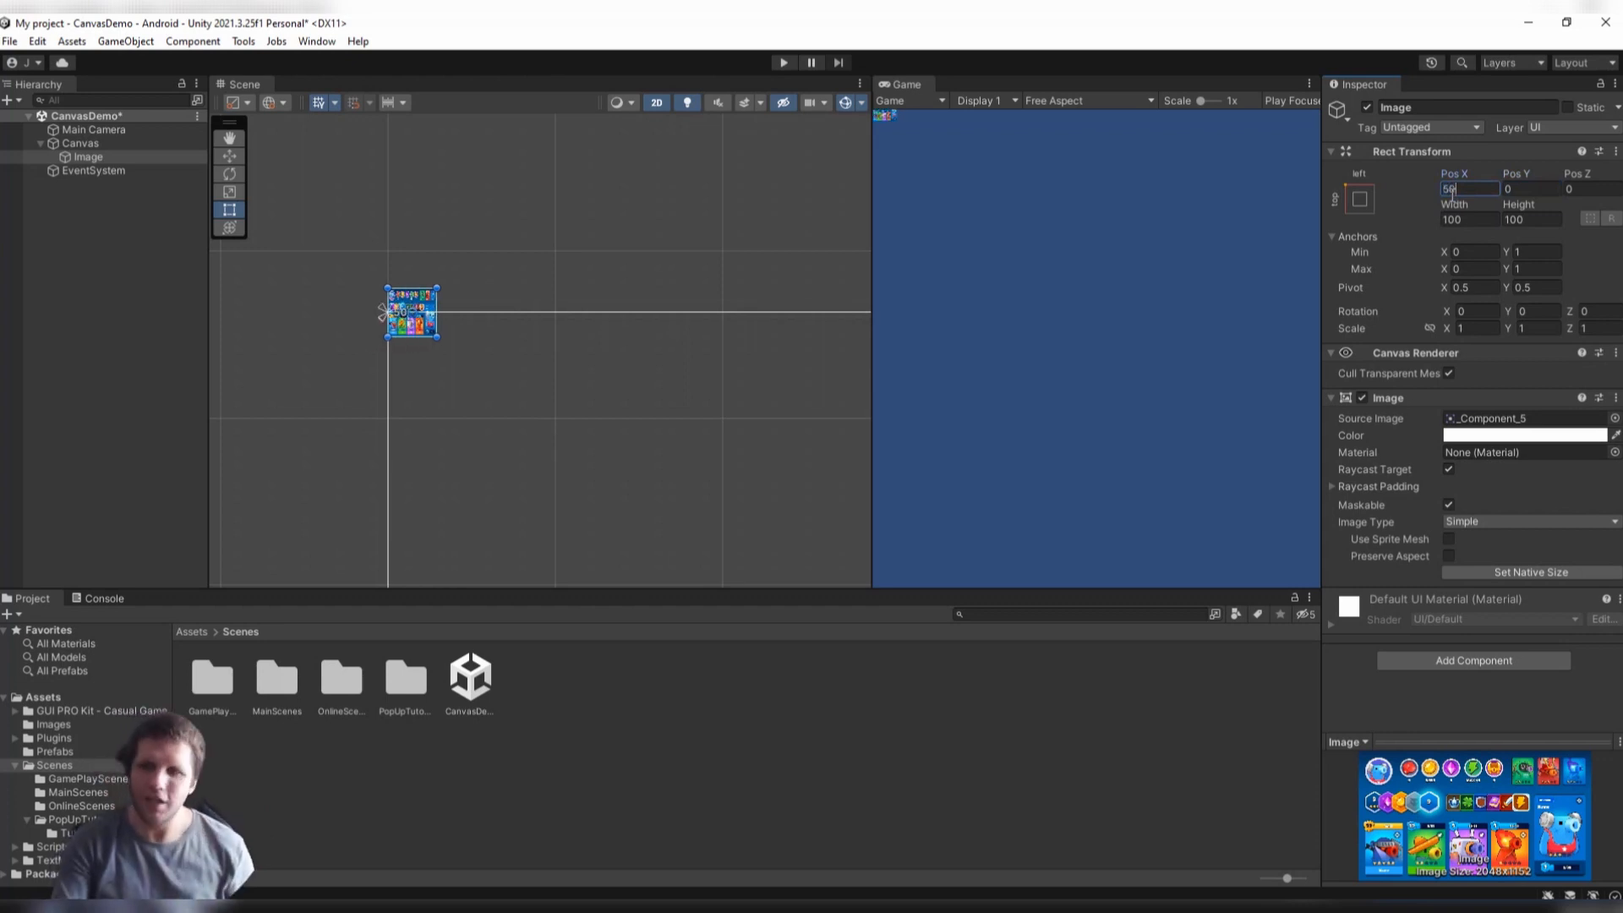
pyautogui.press('Tab')
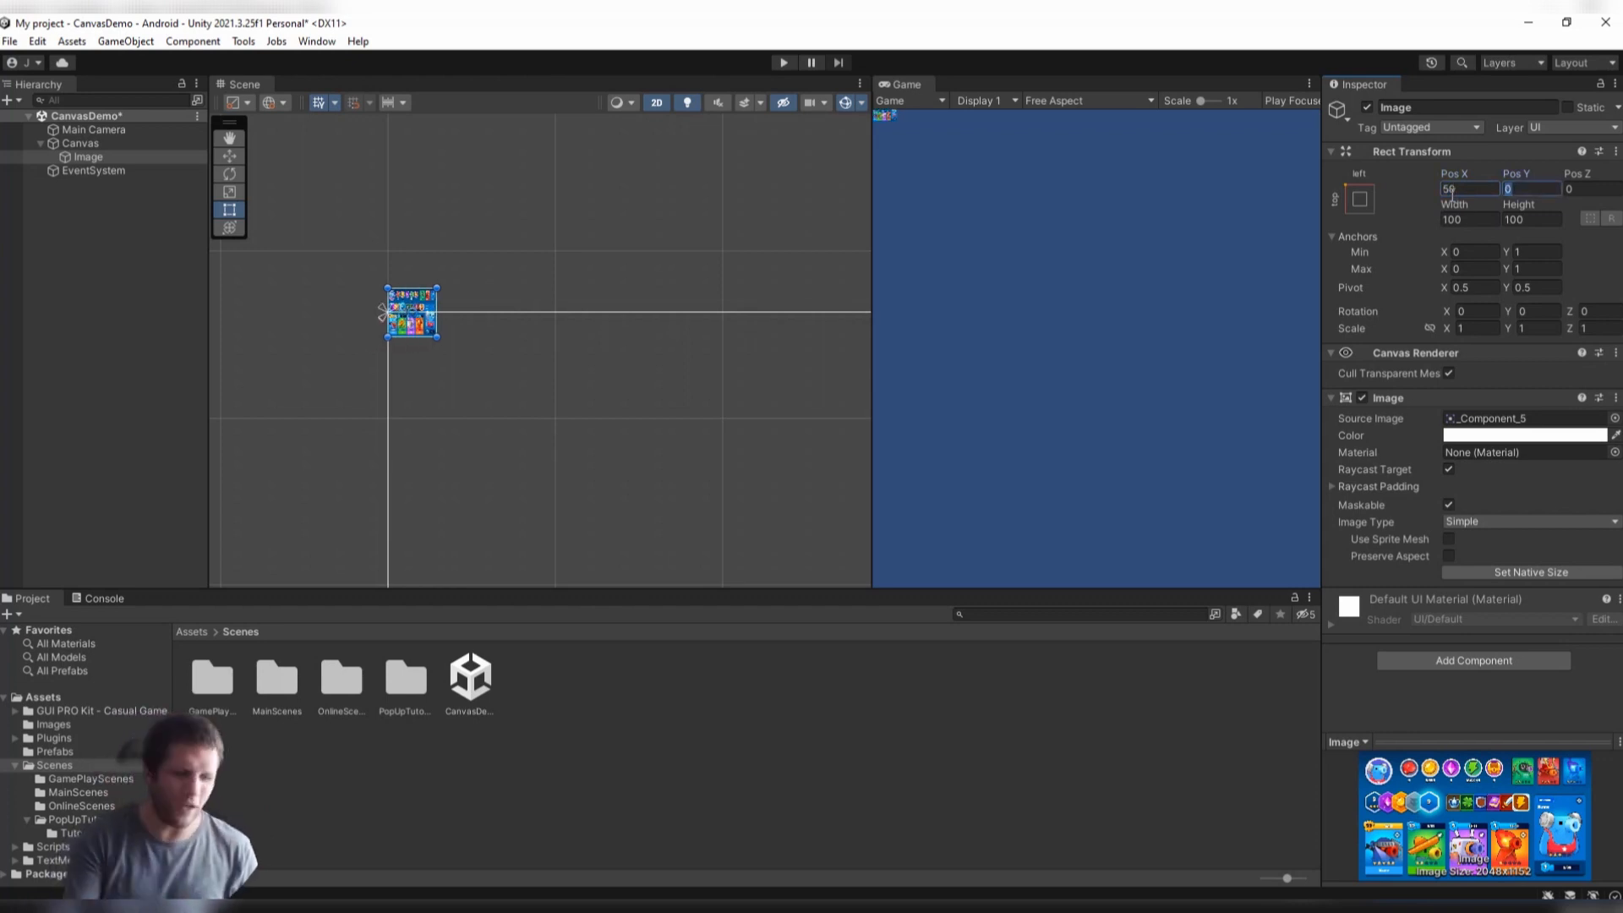
pyautogui.write('-50')
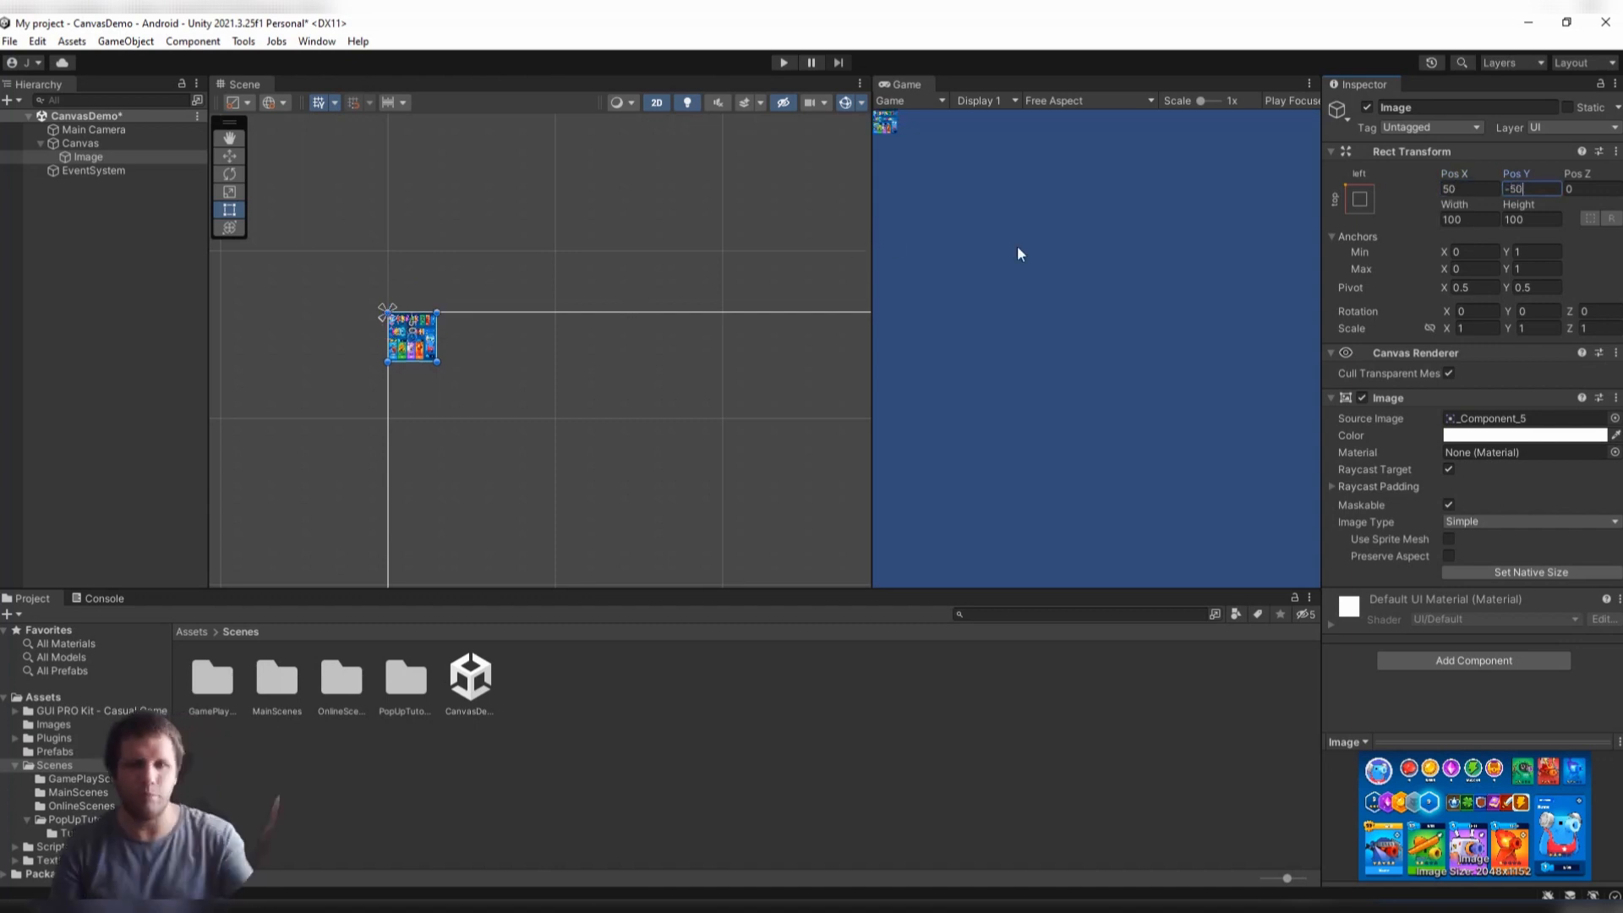
# Anchor the Image to the Canvas's bottom-right corner and move it there with the same preset, checking its placement in the Scene view.
pyautogui.click(1361, 200)
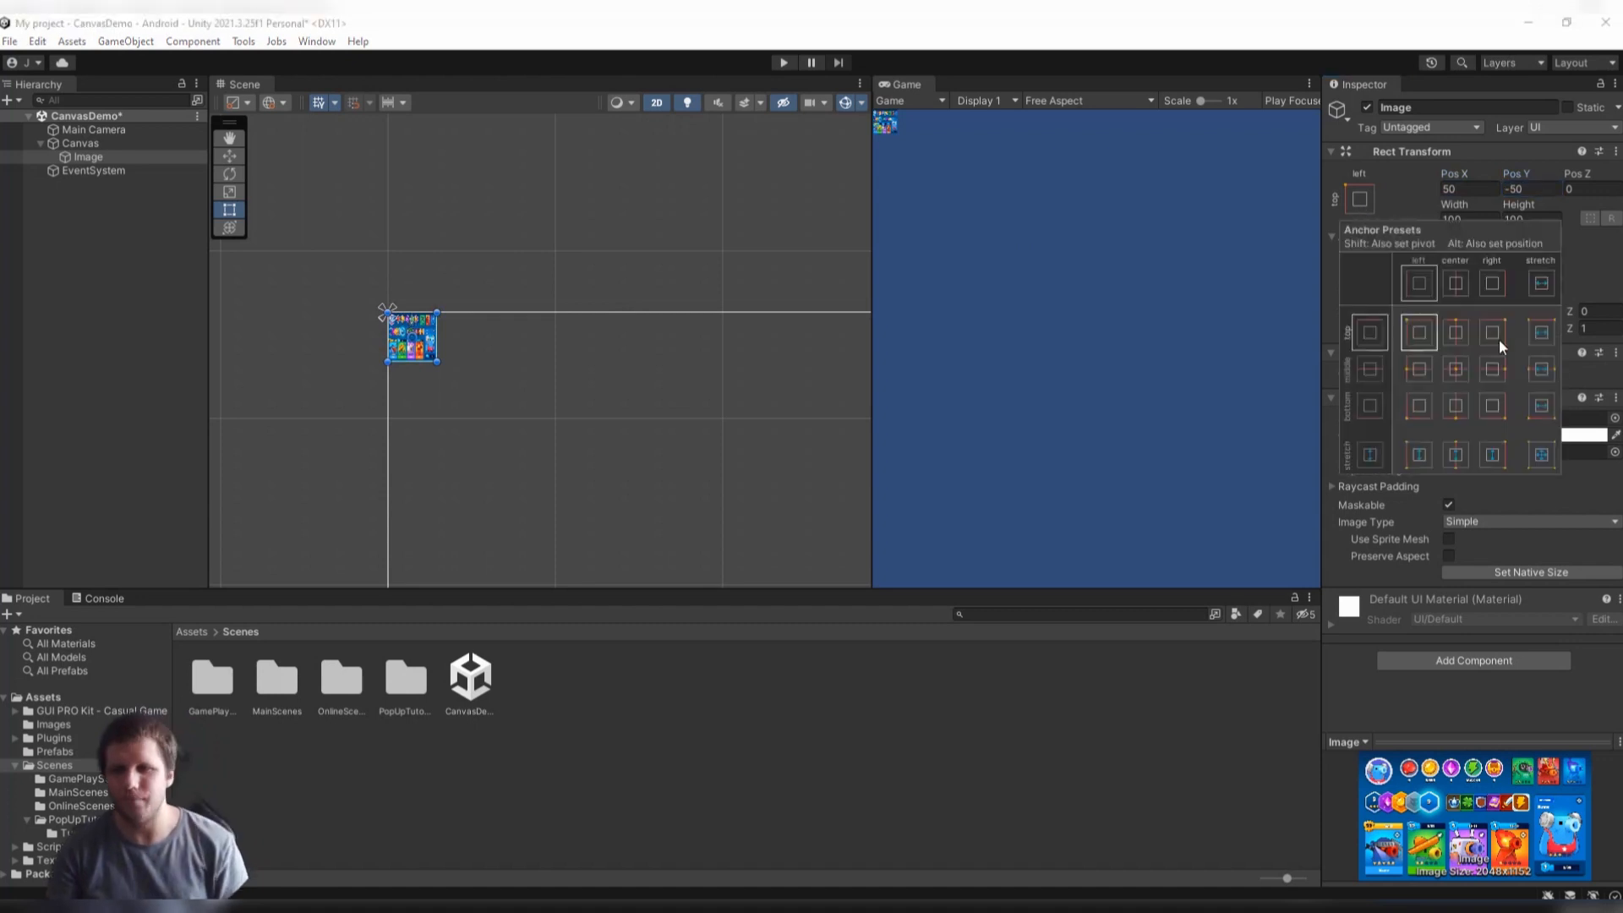
pyautogui.press('alt')
pyautogui.keyDown('alt'); pyautogui.click(1493, 409); pyautogui.keyUp('alt')
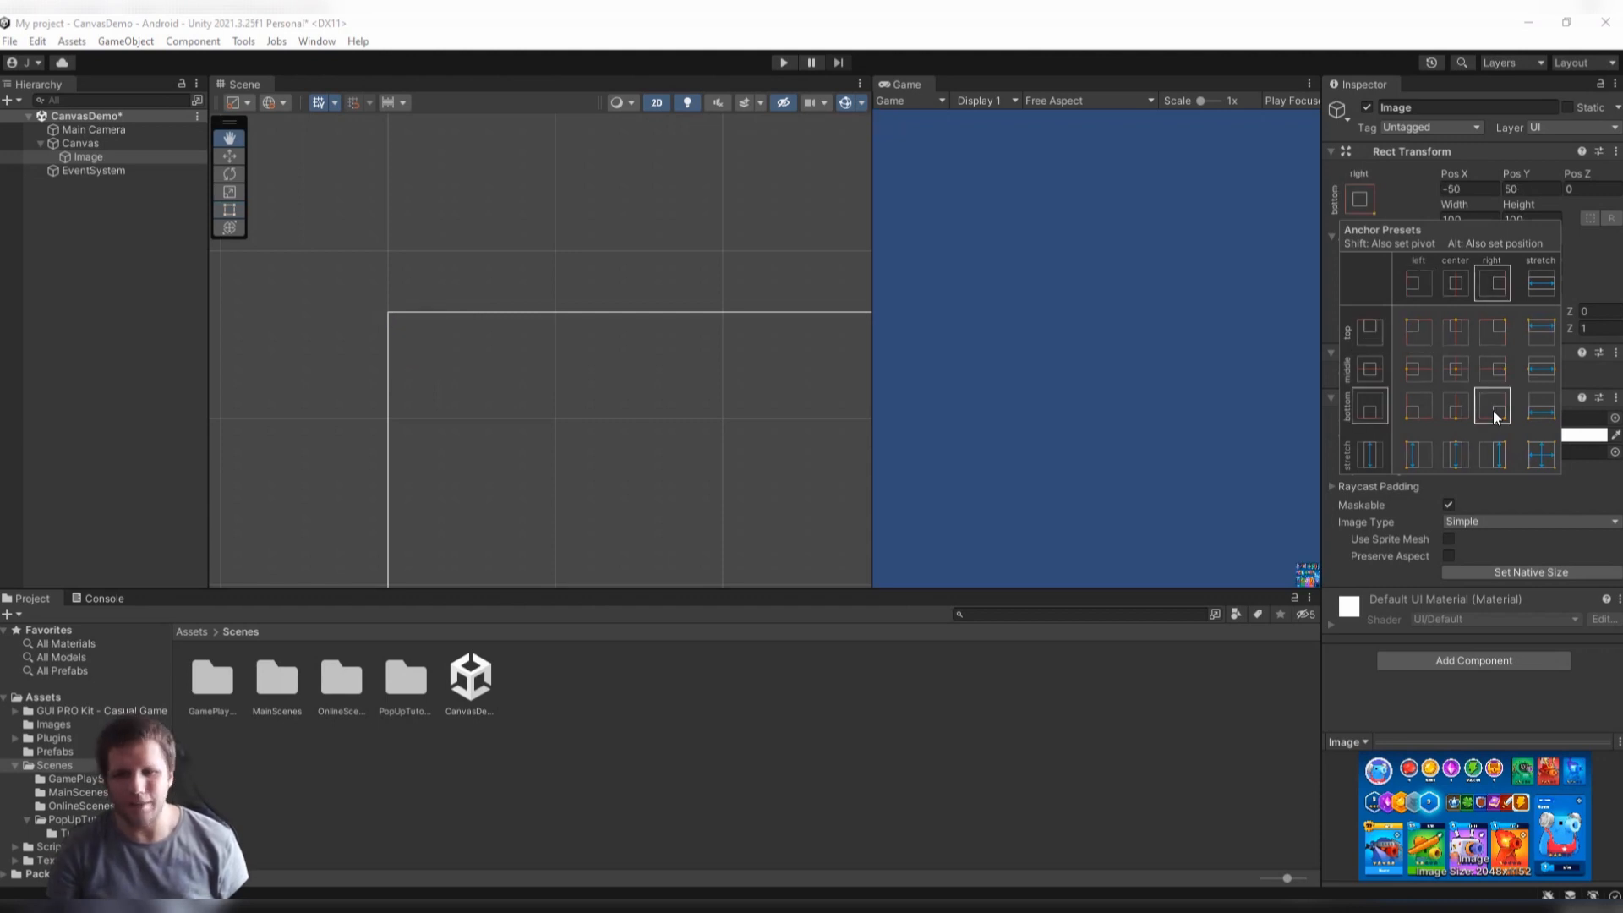
pyautogui.press('alt')
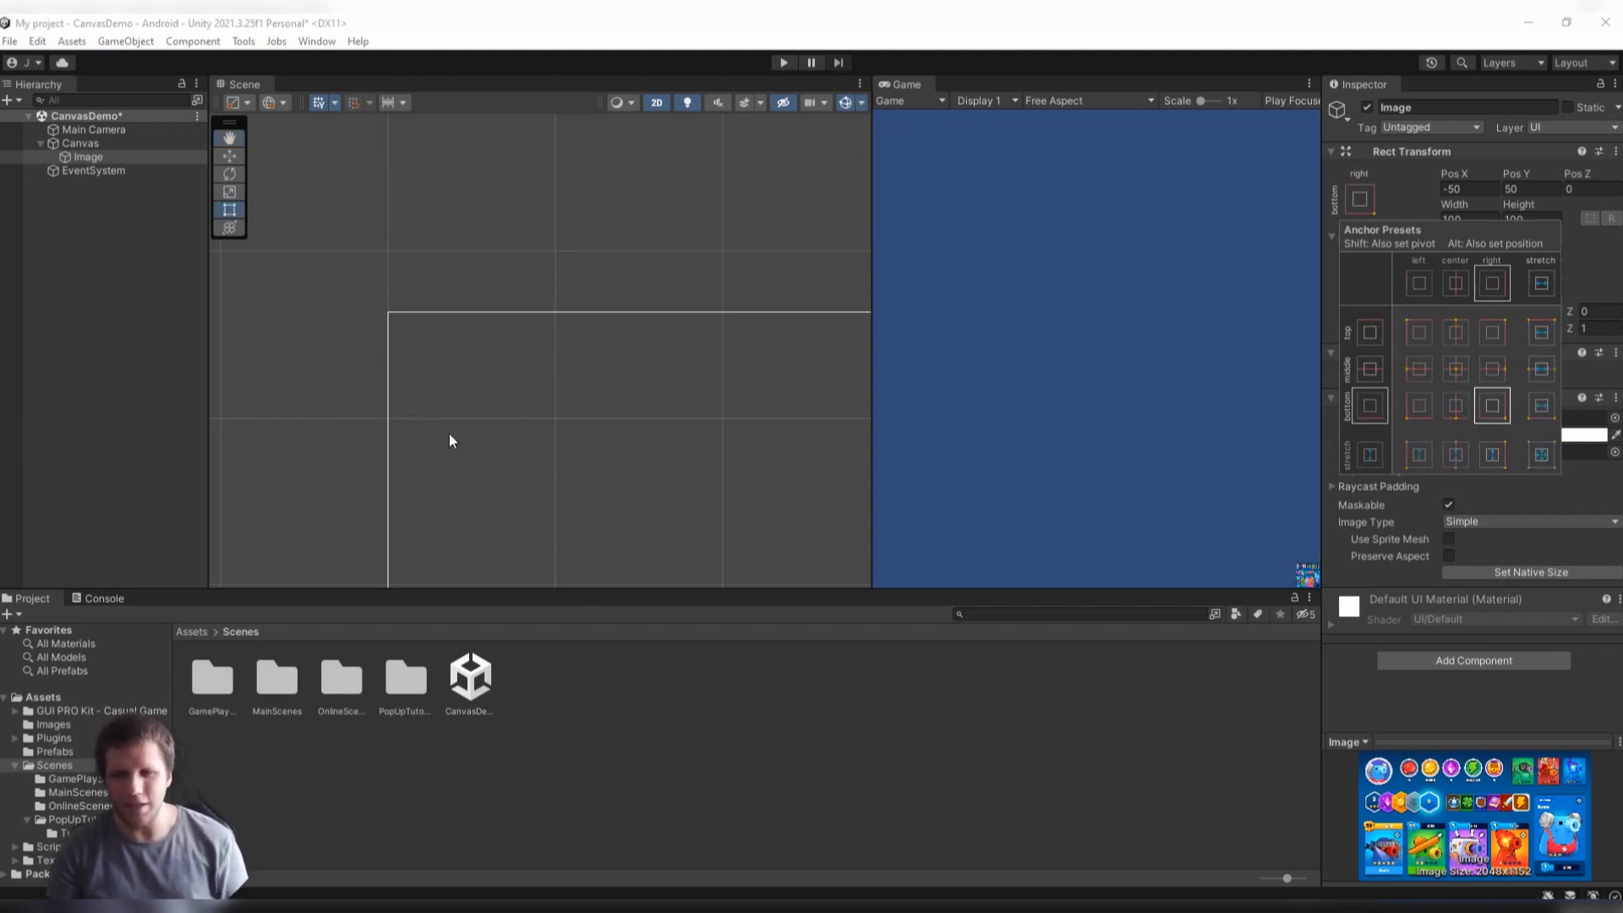
pyautogui.scroll(-2, 507, 444)
pyautogui.moveTo(534, 448); pyautogui.dragTo(418, 234, button='middle')
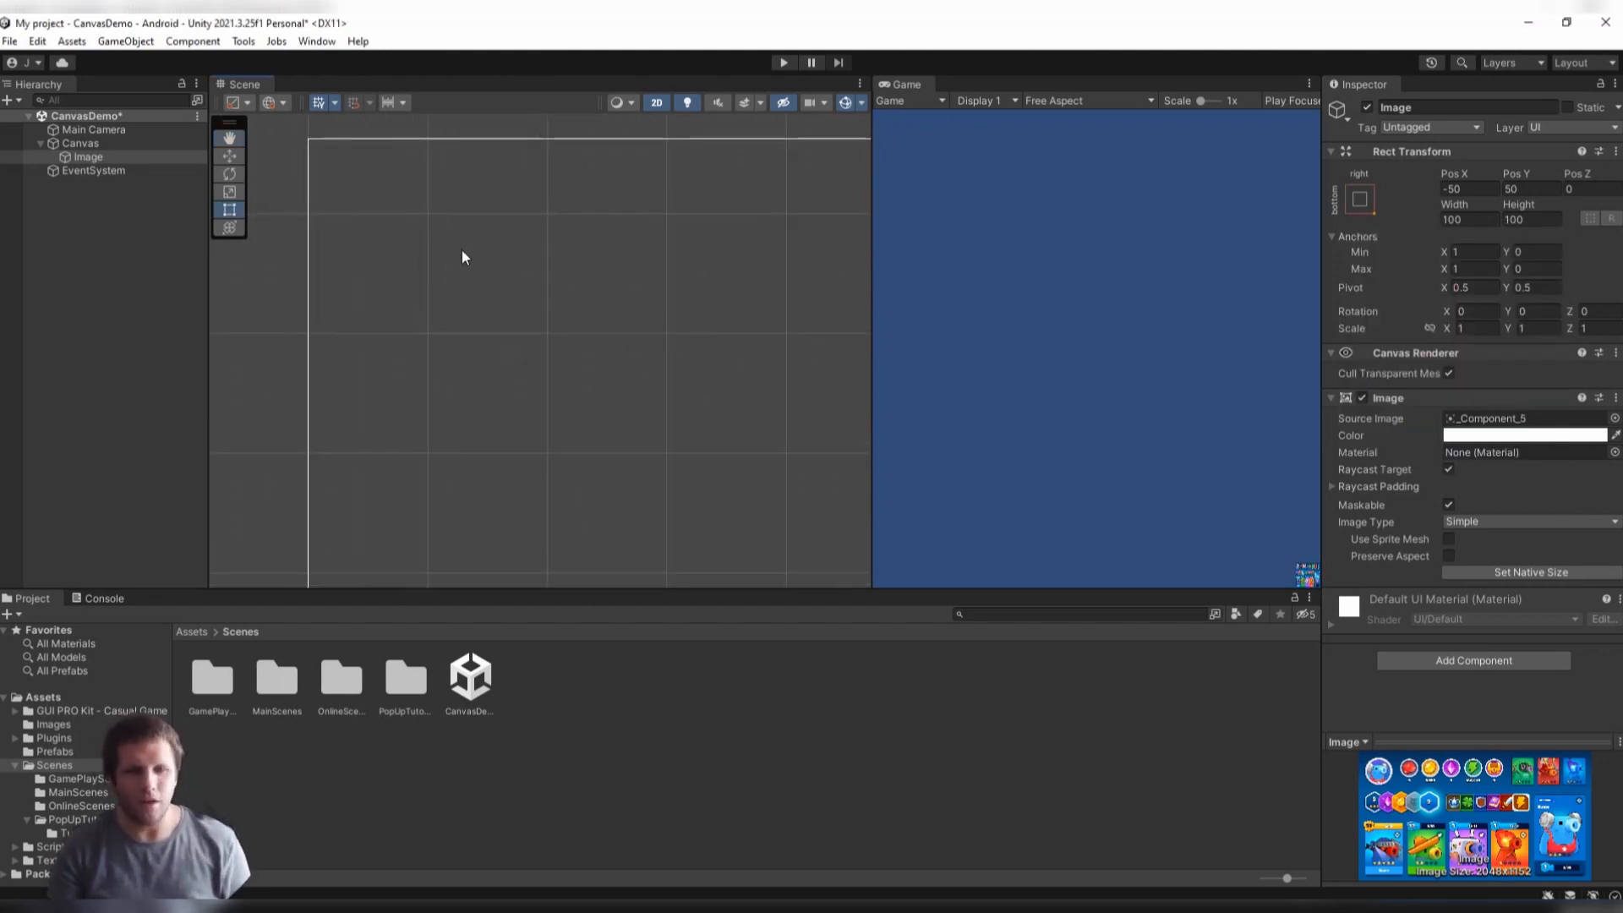
pyautogui.scroll(-1, 626, 345)
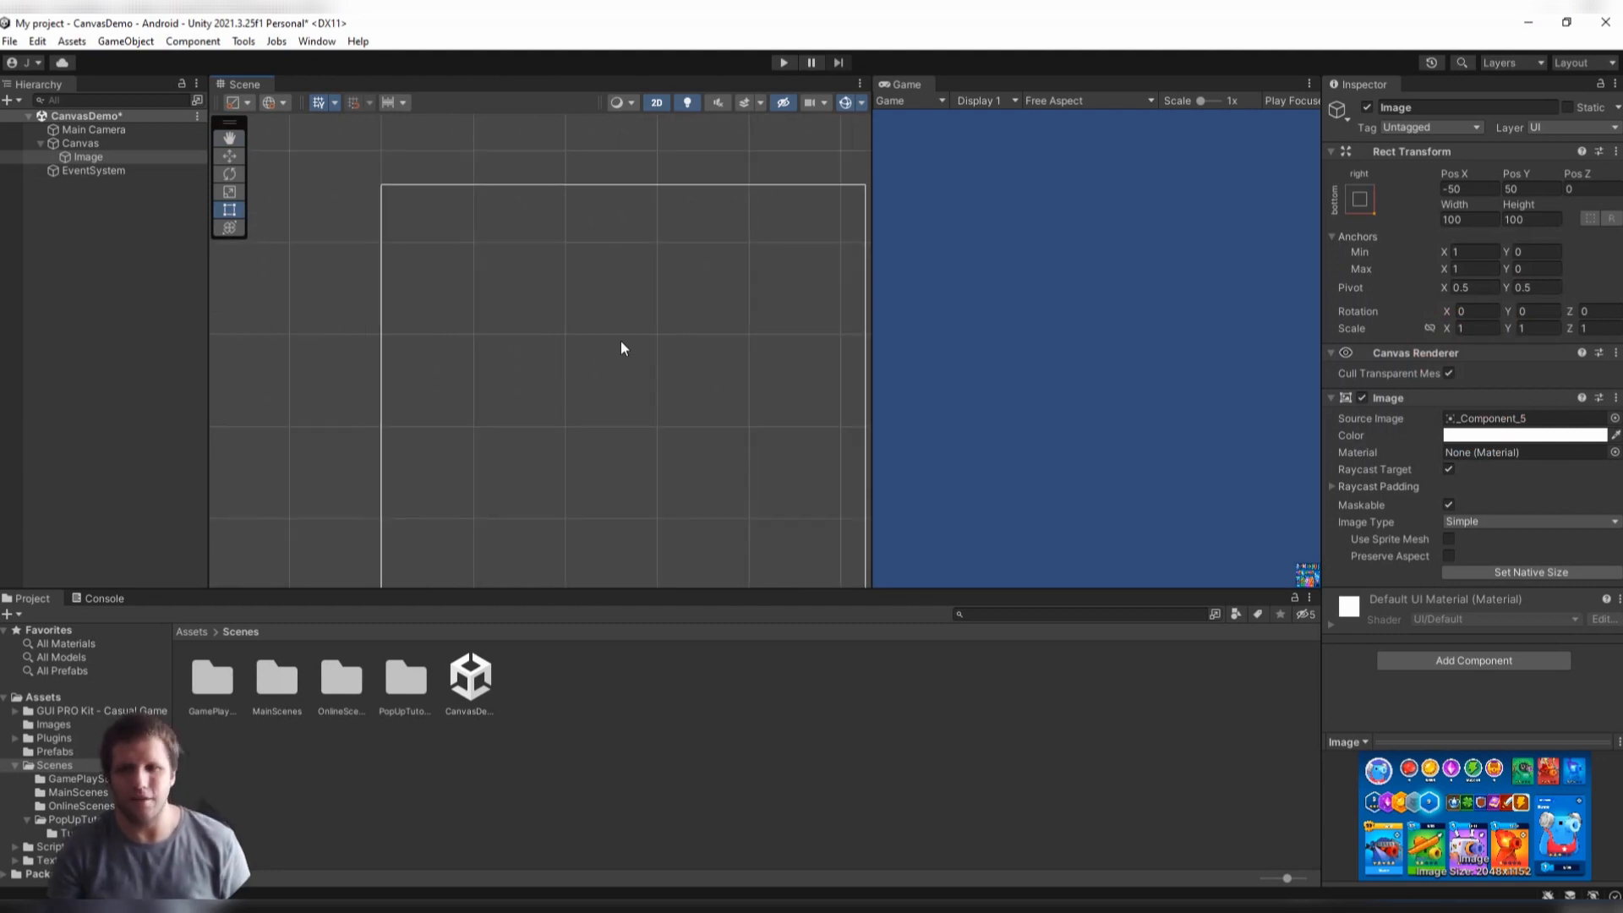
pyautogui.scroll(-1, 623, 348)
pyautogui.moveTo(659, 402); pyautogui.dragTo(623, 257, button='middle')
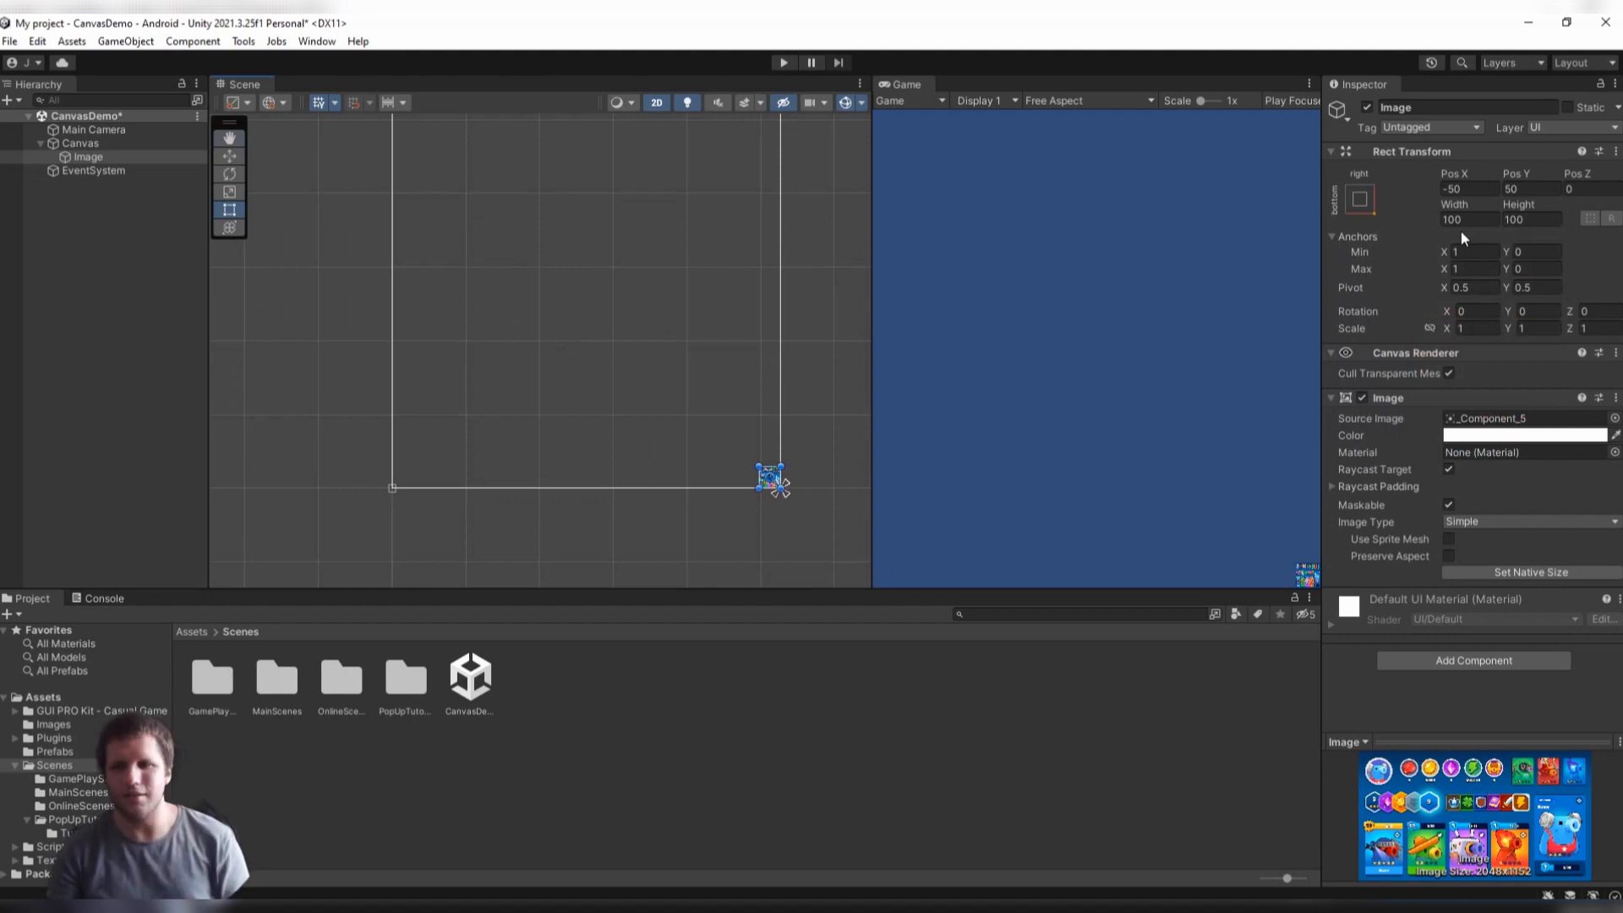
# Try the bottom-left, middle-left and top-left anchor presets on the Image so that they also reposition it.
pyautogui.click(1359, 199)
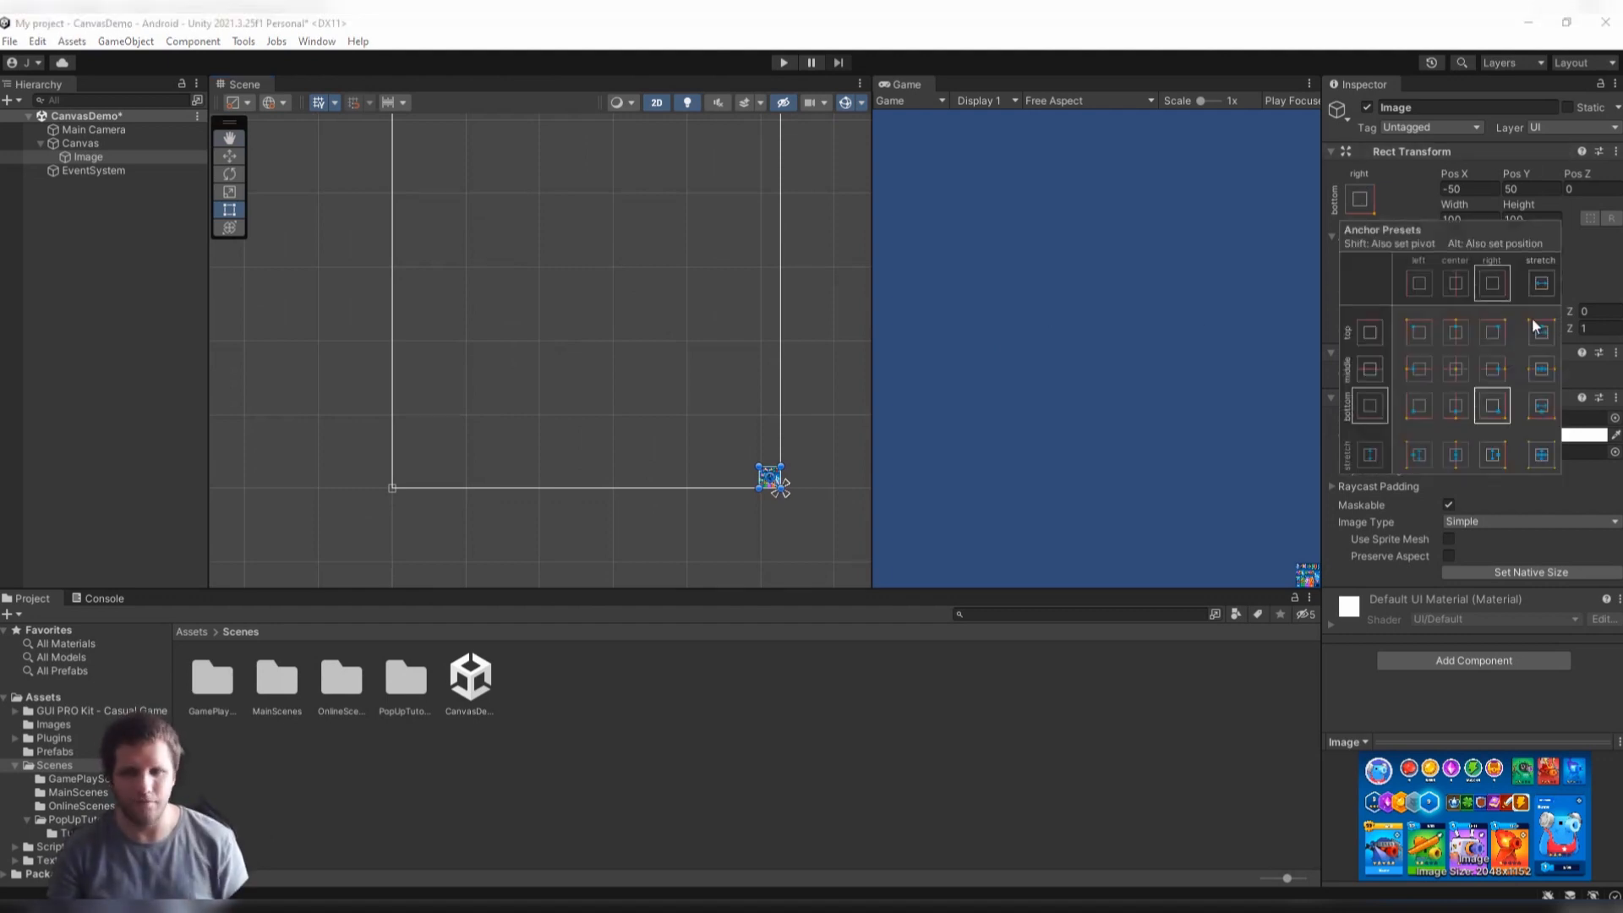
pyautogui.hotkey('shift', 'alt')
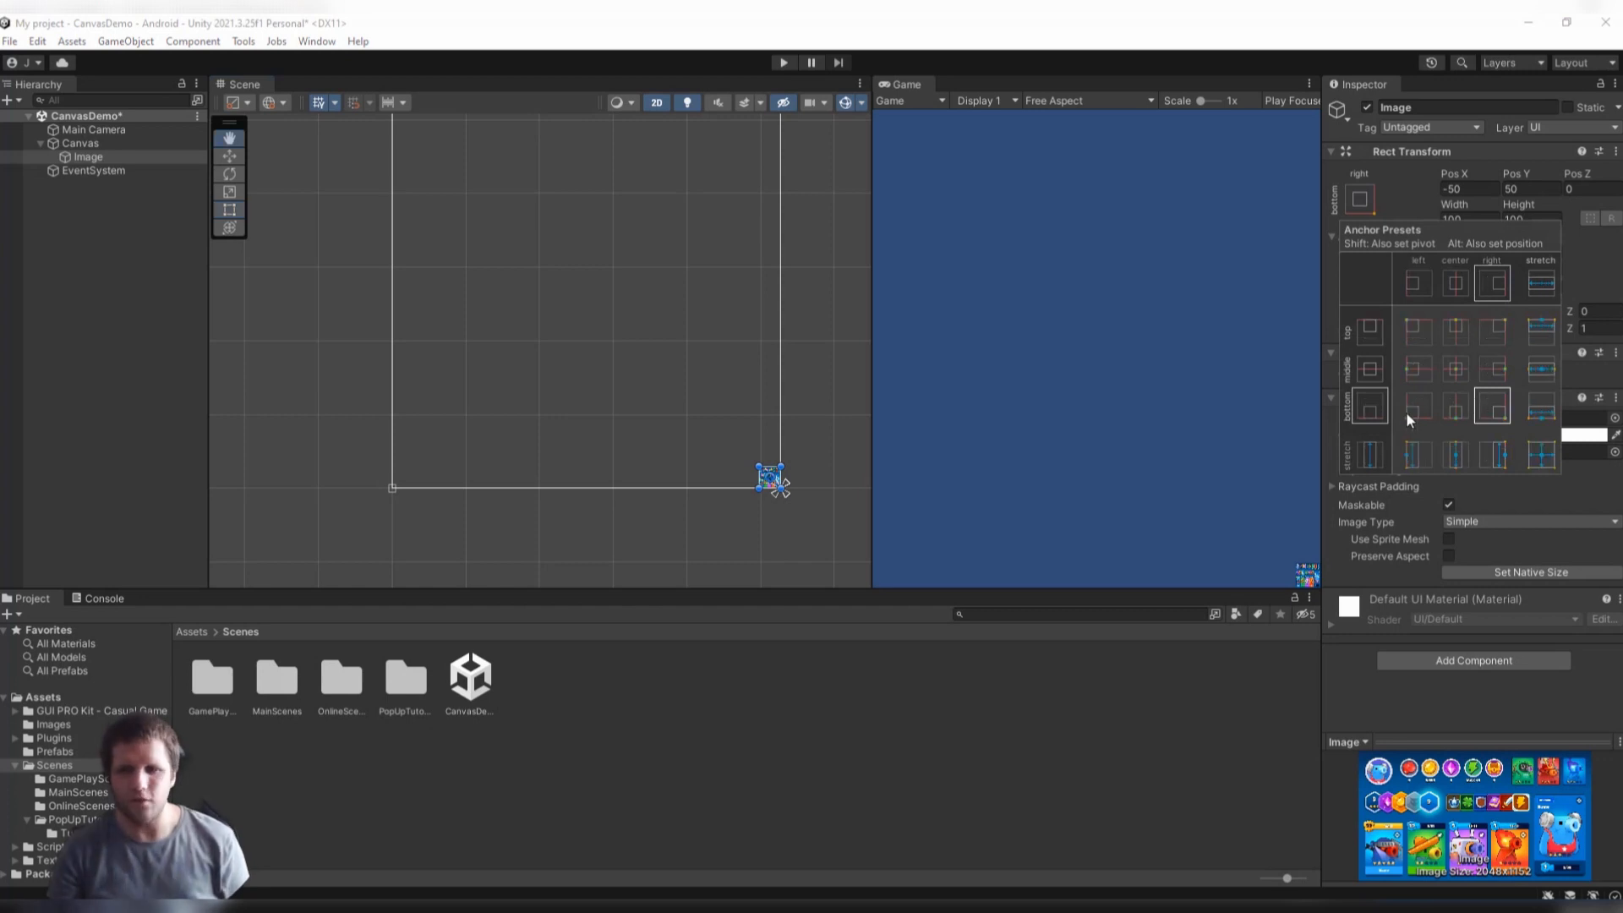
pyautogui.keyDown('alt'); pyautogui.keyDown('shift'); pyautogui.click(1414, 407); pyautogui.keyUp('shift'); pyautogui.keyUp('alt')
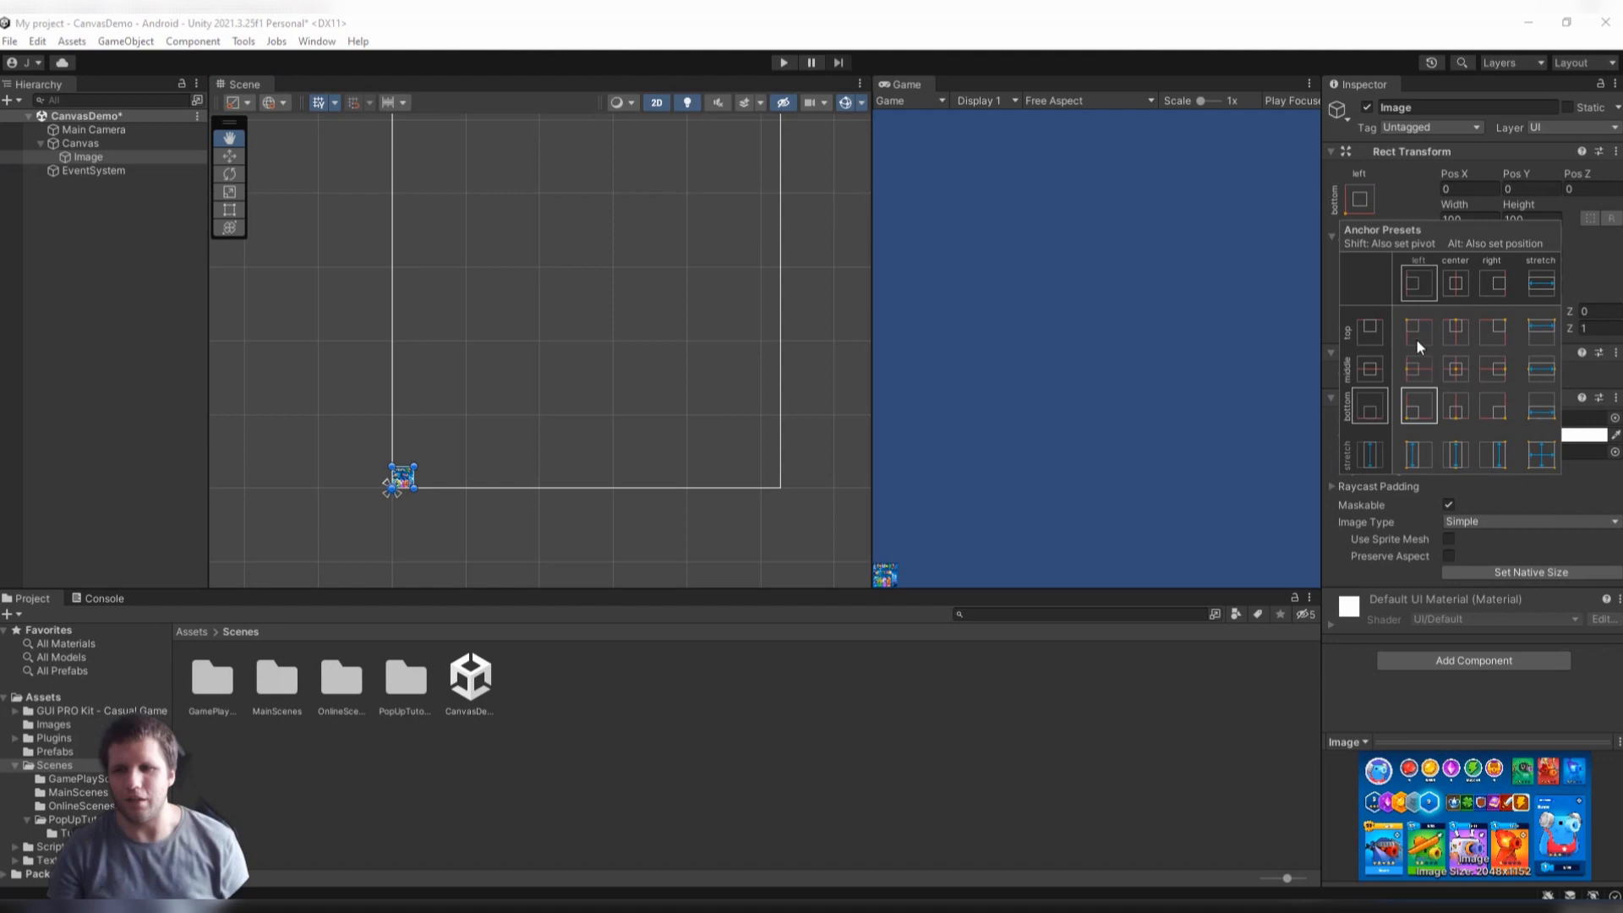
pyautogui.keyDown('alt'); pyautogui.click(1419, 363); pyautogui.keyUp('alt')
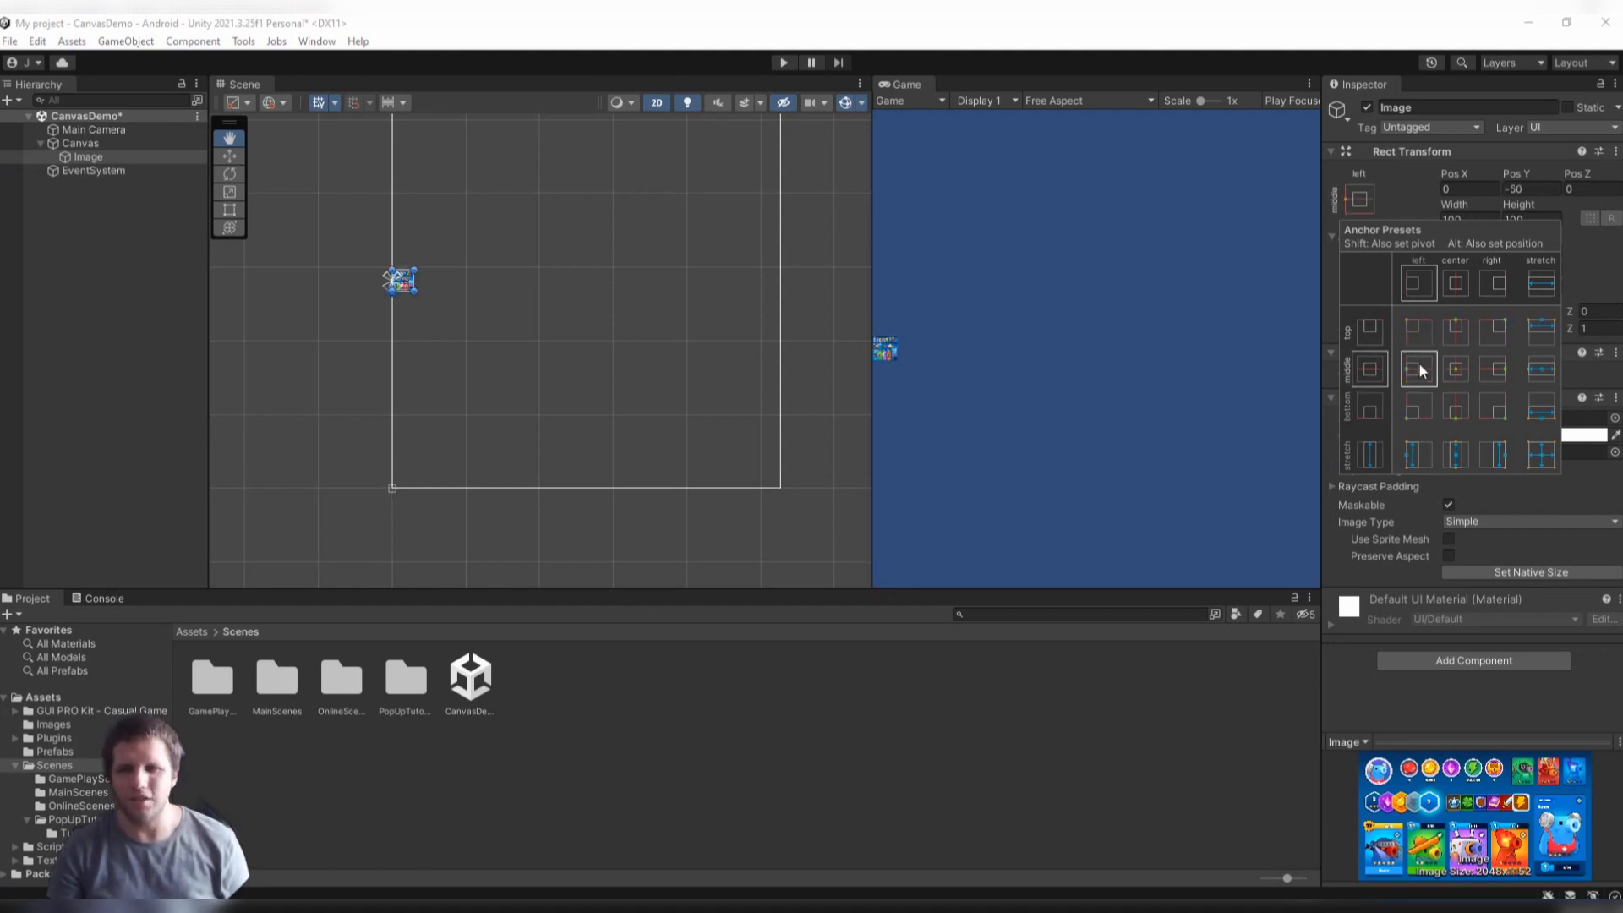
pyautogui.keyDown('alt'); pyautogui.click(1419, 364); pyautogui.keyUp('alt')
pyautogui.keyDown('alt'); pyautogui.click(1417, 331); pyautogui.keyUp('alt')
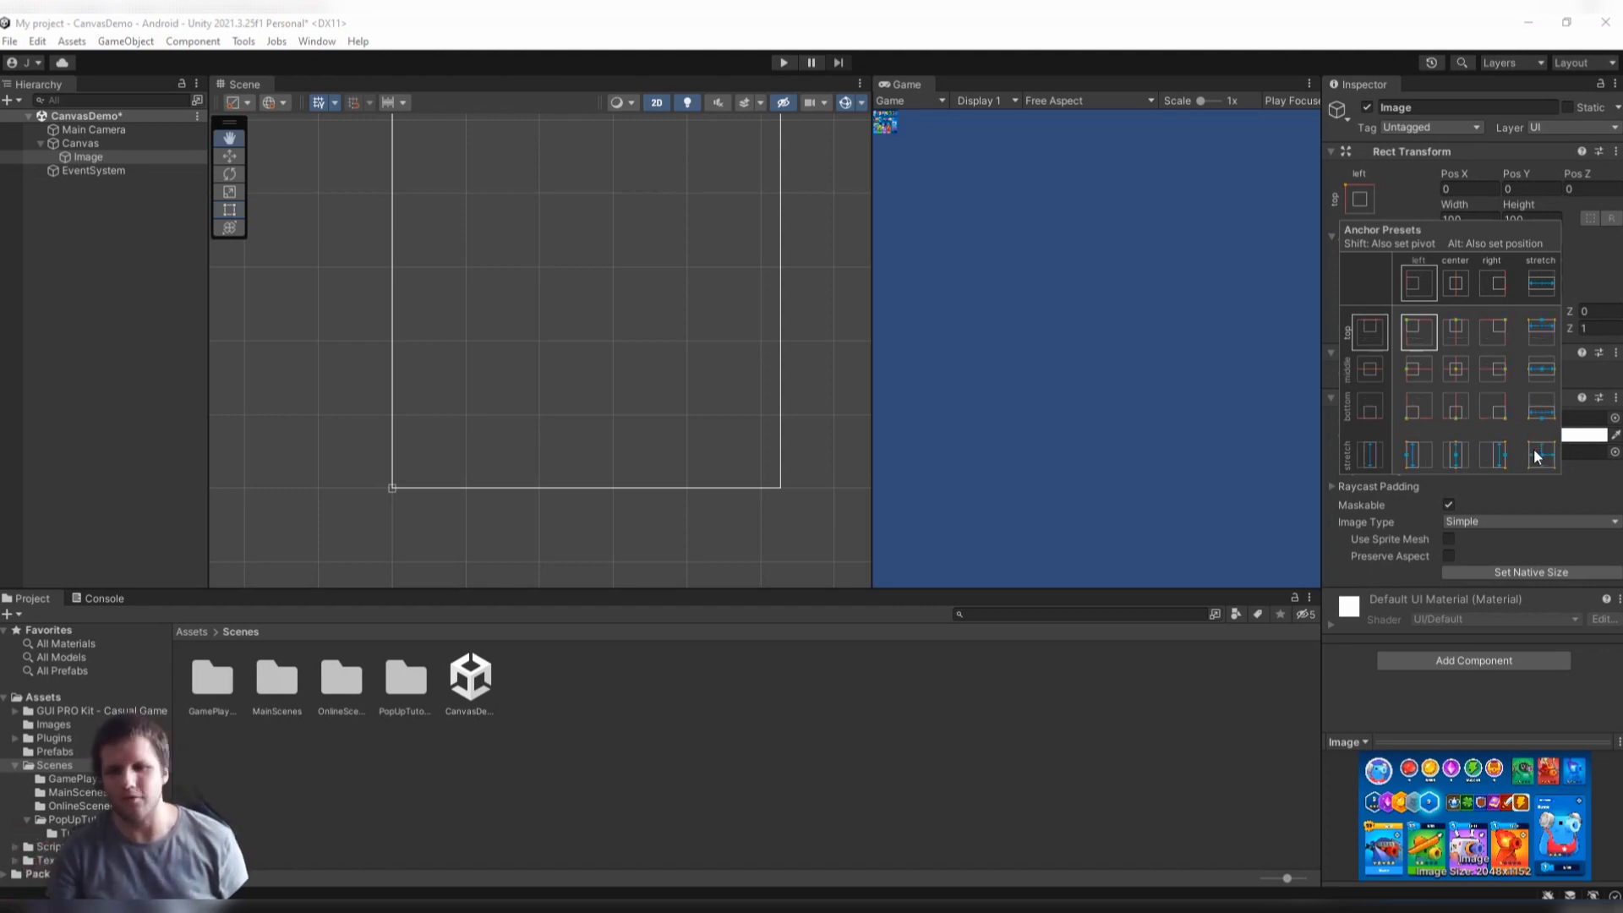
# Stretch the Image across the whole Canvas with the full-stretch anchor preset and set its Left offset to 500.
pyautogui.keyDown('alt'); pyautogui.click(1536, 456); pyautogui.keyUp('alt')
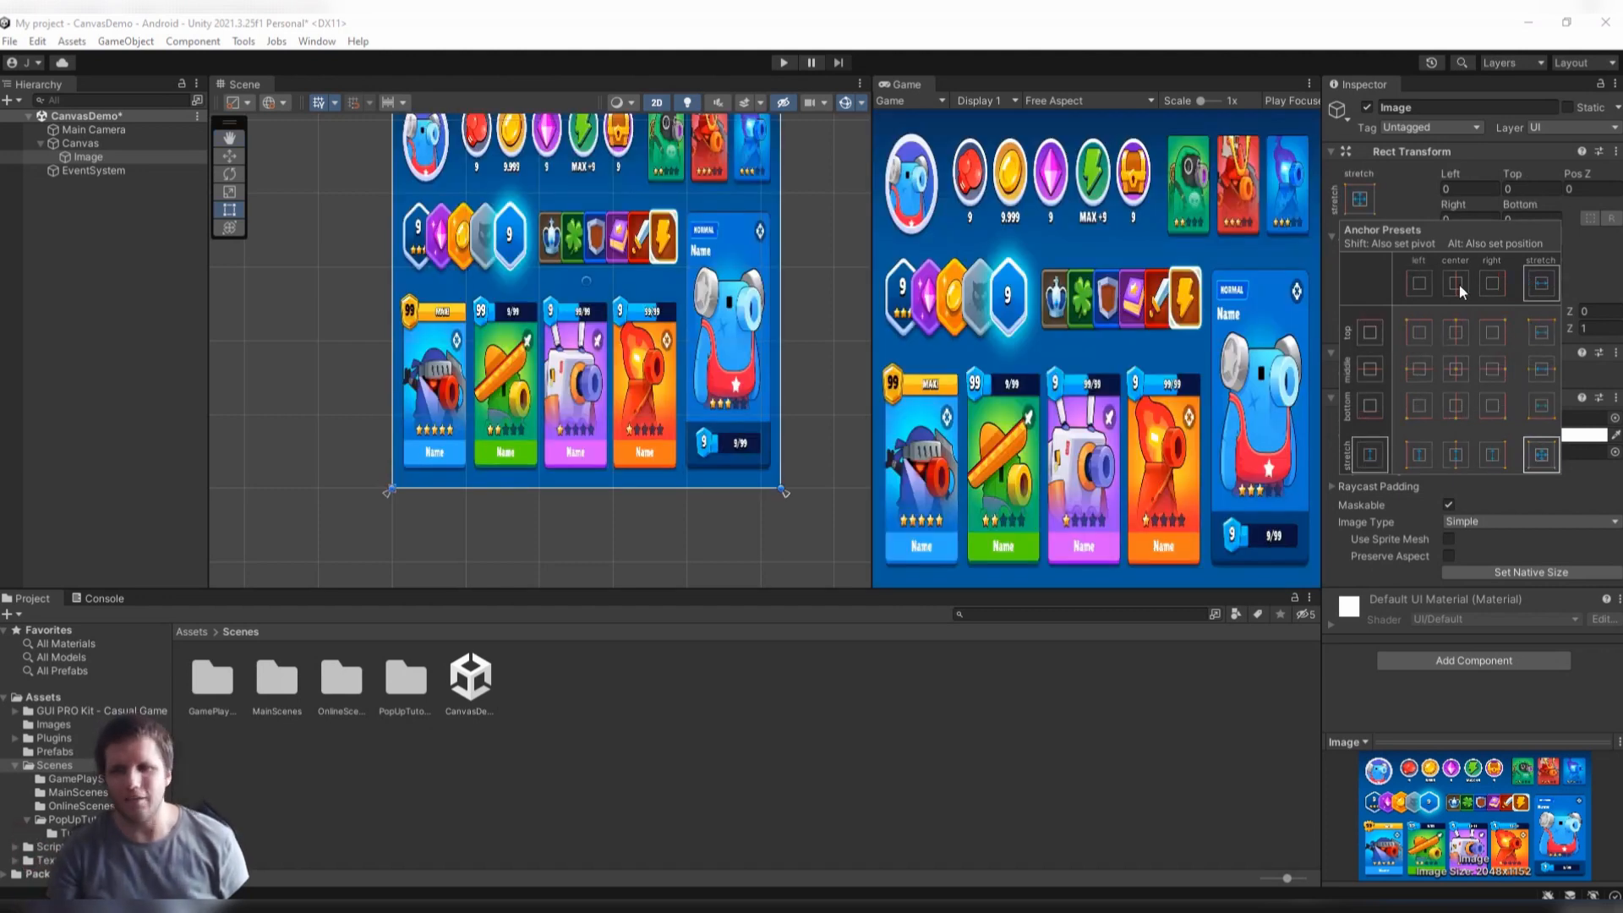
pyautogui.click(1595, 262)
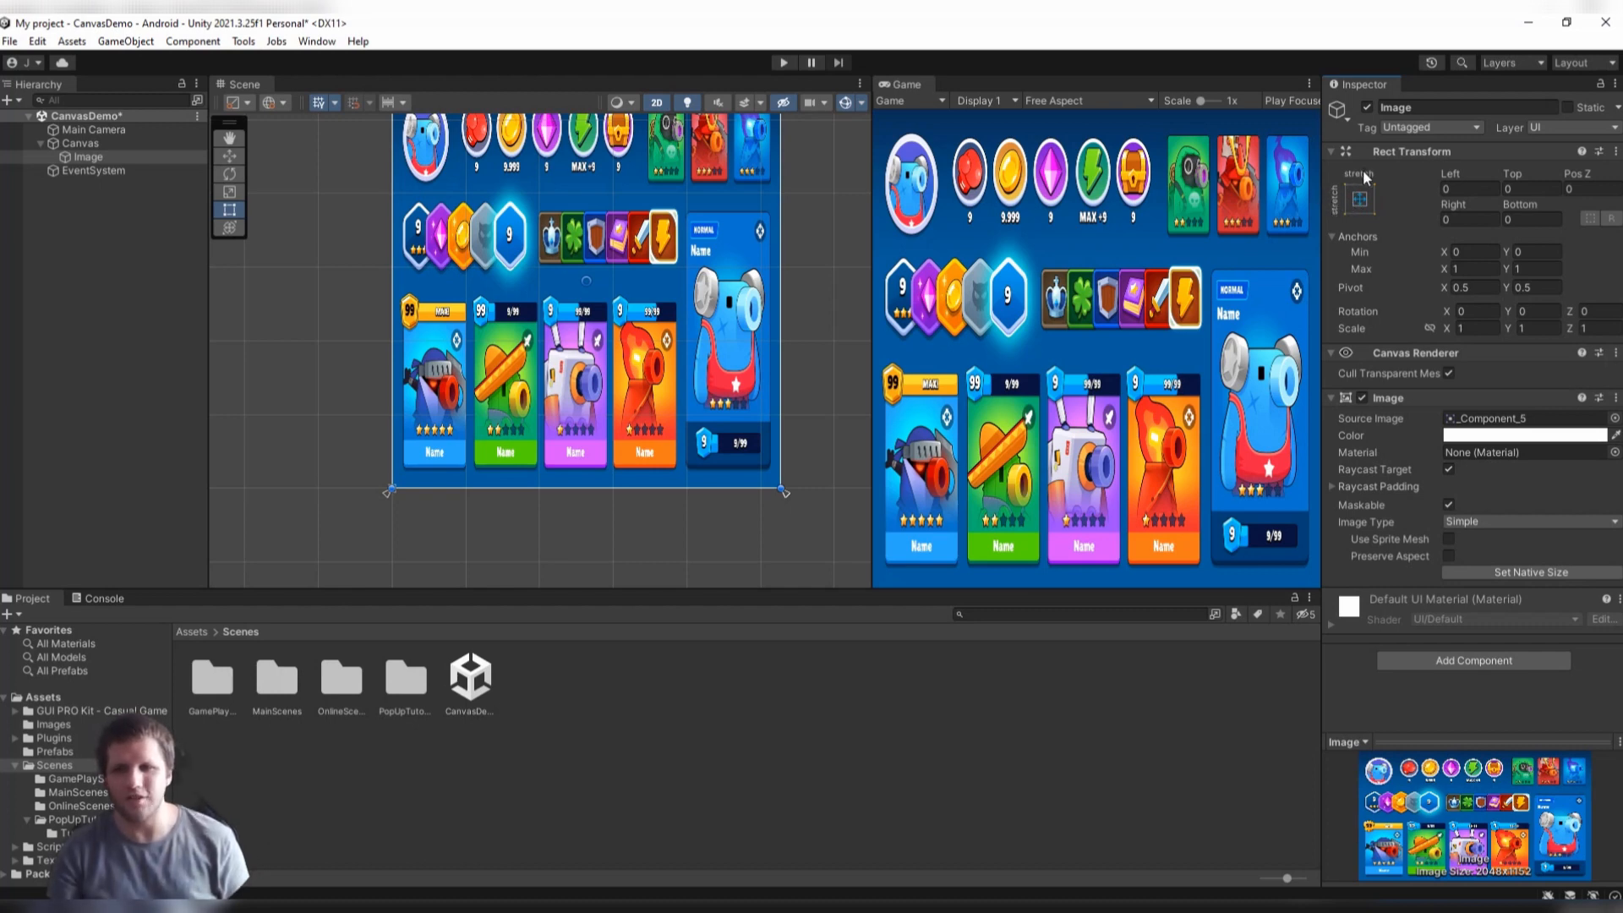
pyautogui.click(1456, 185)
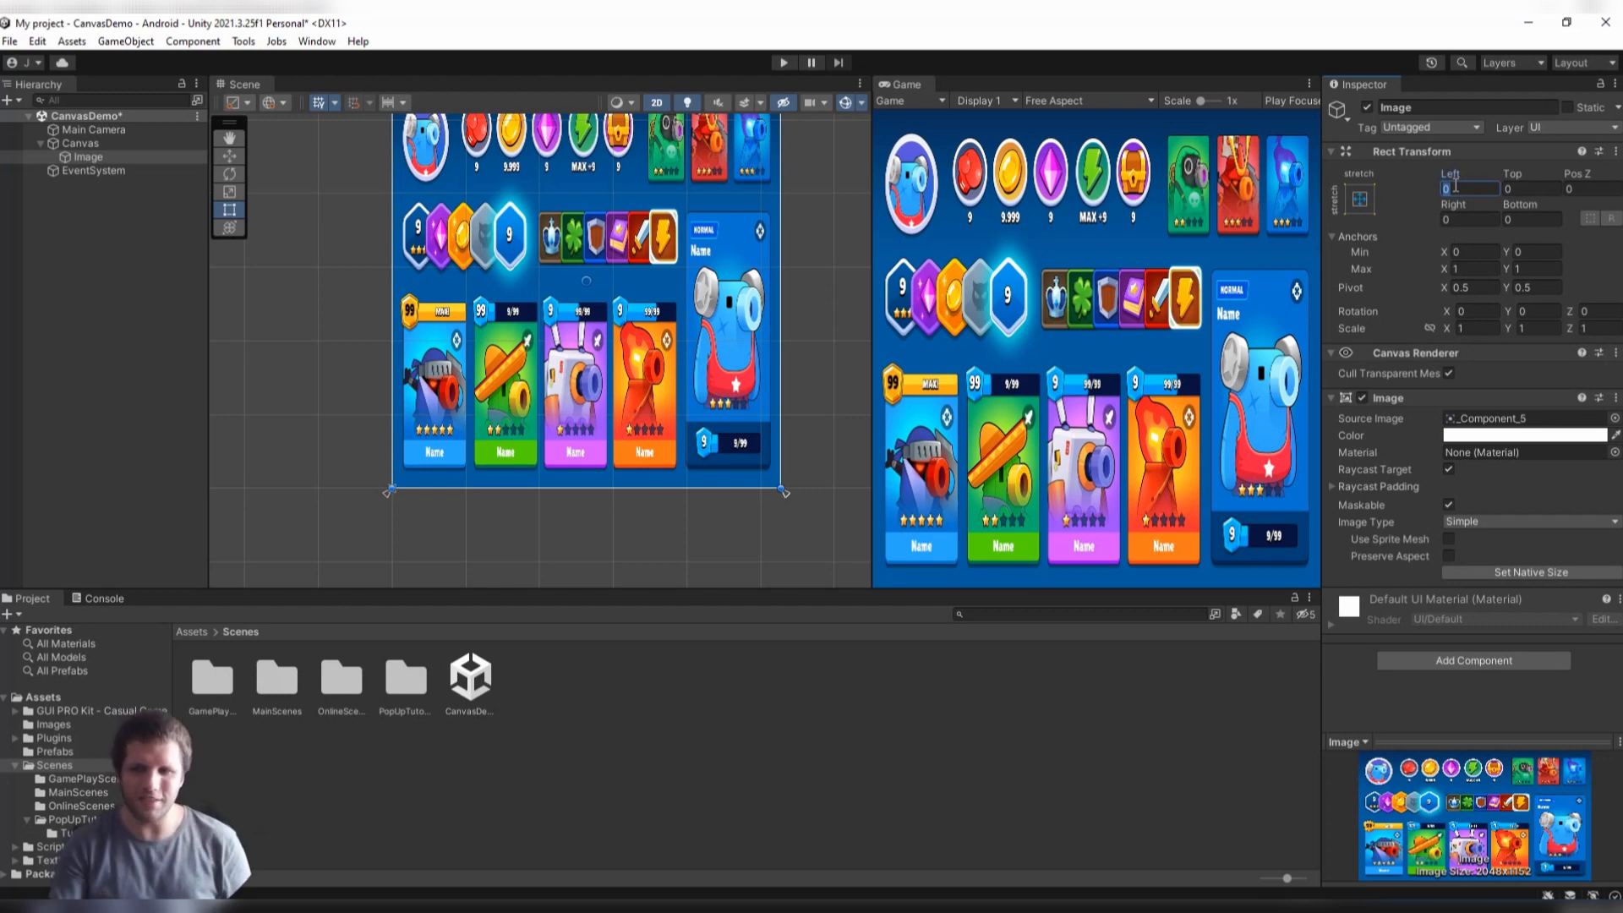
pyautogui.write('300')
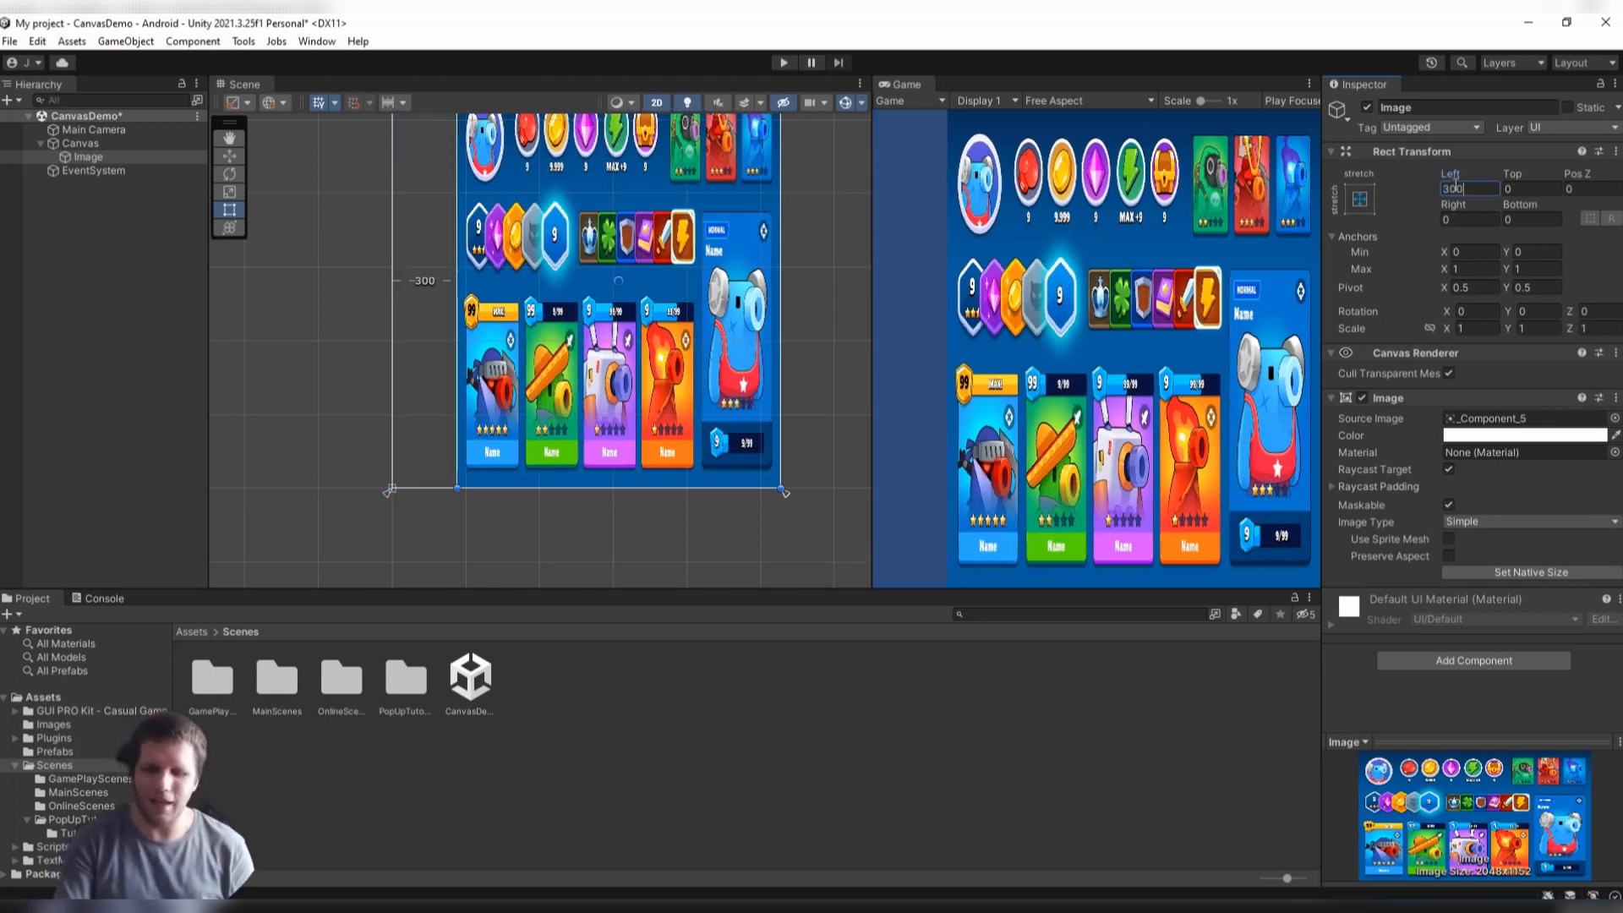
pyautogui.doubleClick(1456, 187)
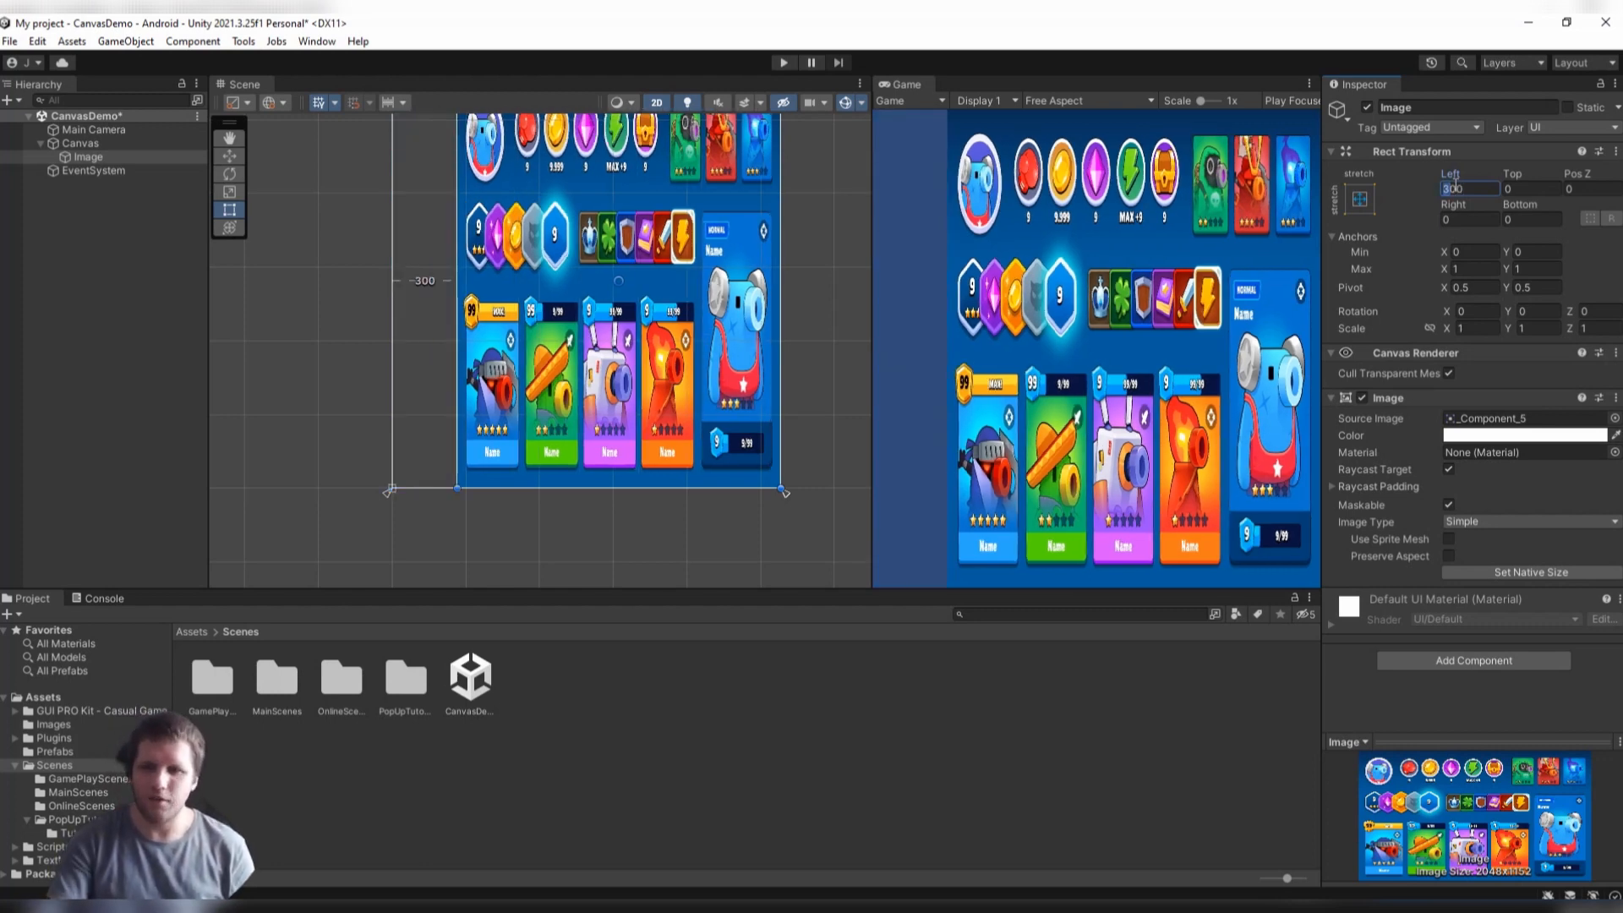
pyautogui.write('500')
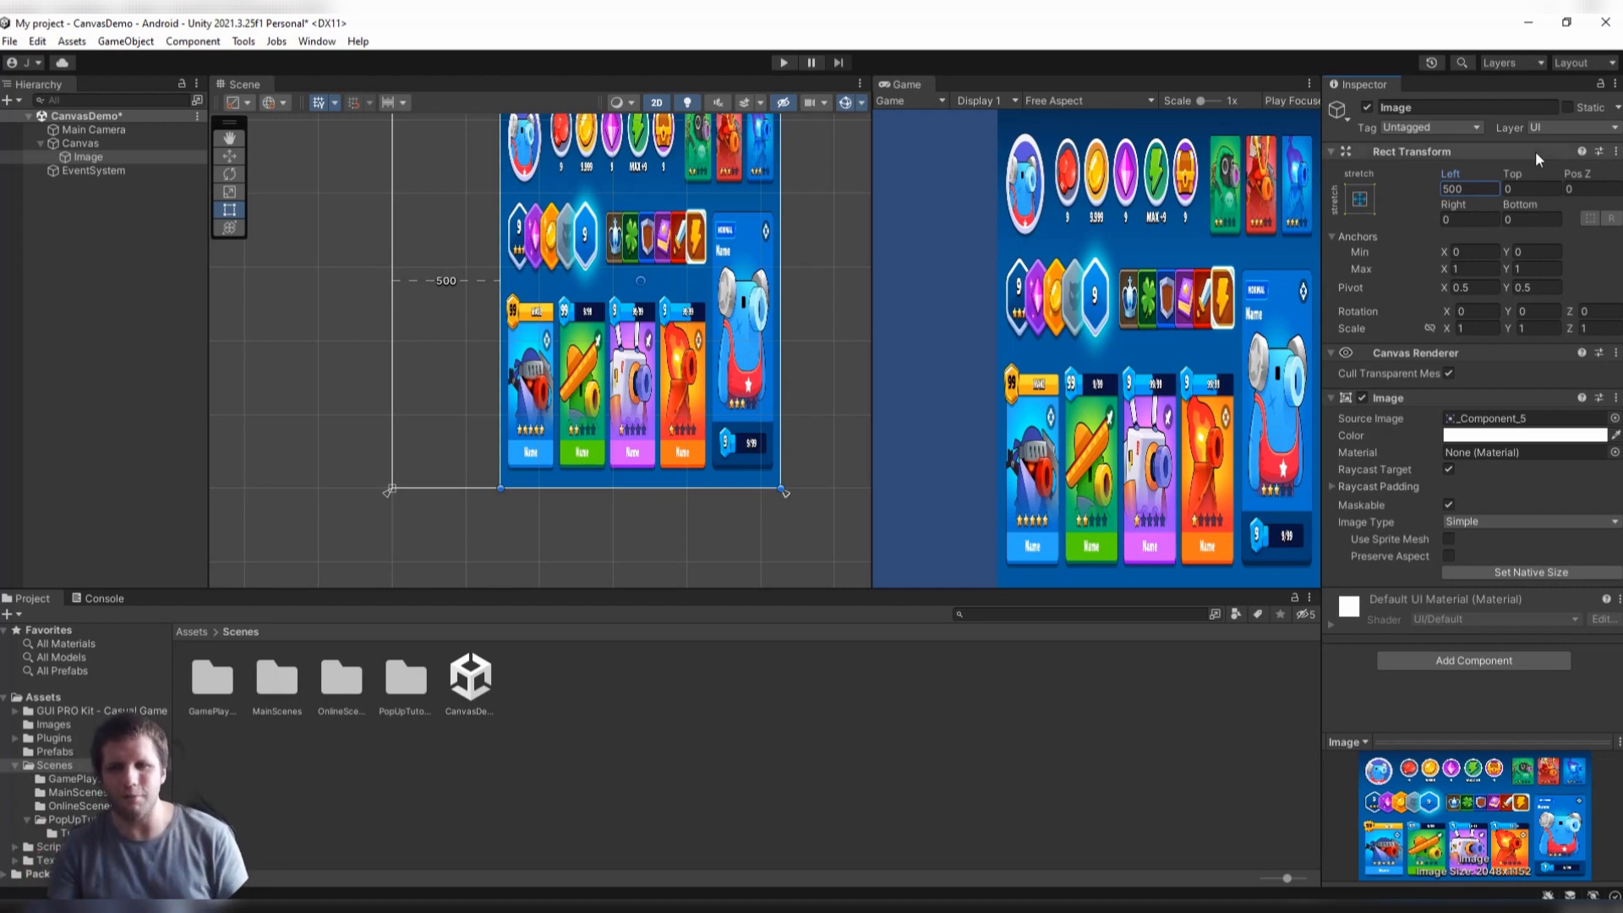
# Set the stretched Image's Top, Right and Bottom offsets to 500 each.
pyautogui.click(1541, 186)
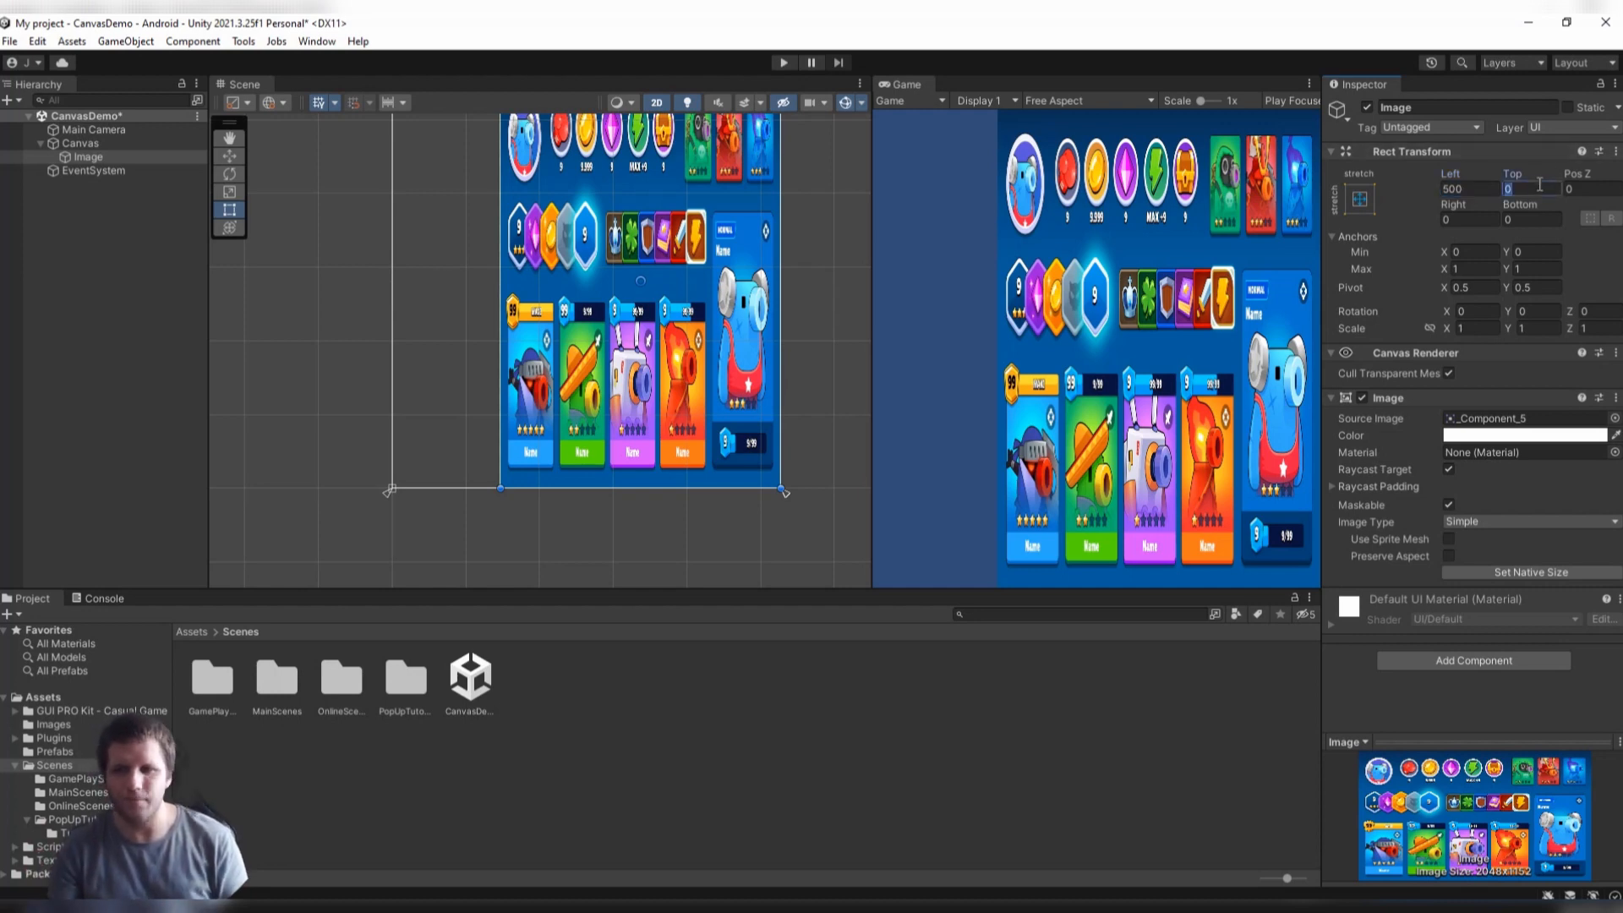
pyautogui.write('500')
pyautogui.press('Tab')
pyautogui.press('Tab')
pyautogui.write('500')
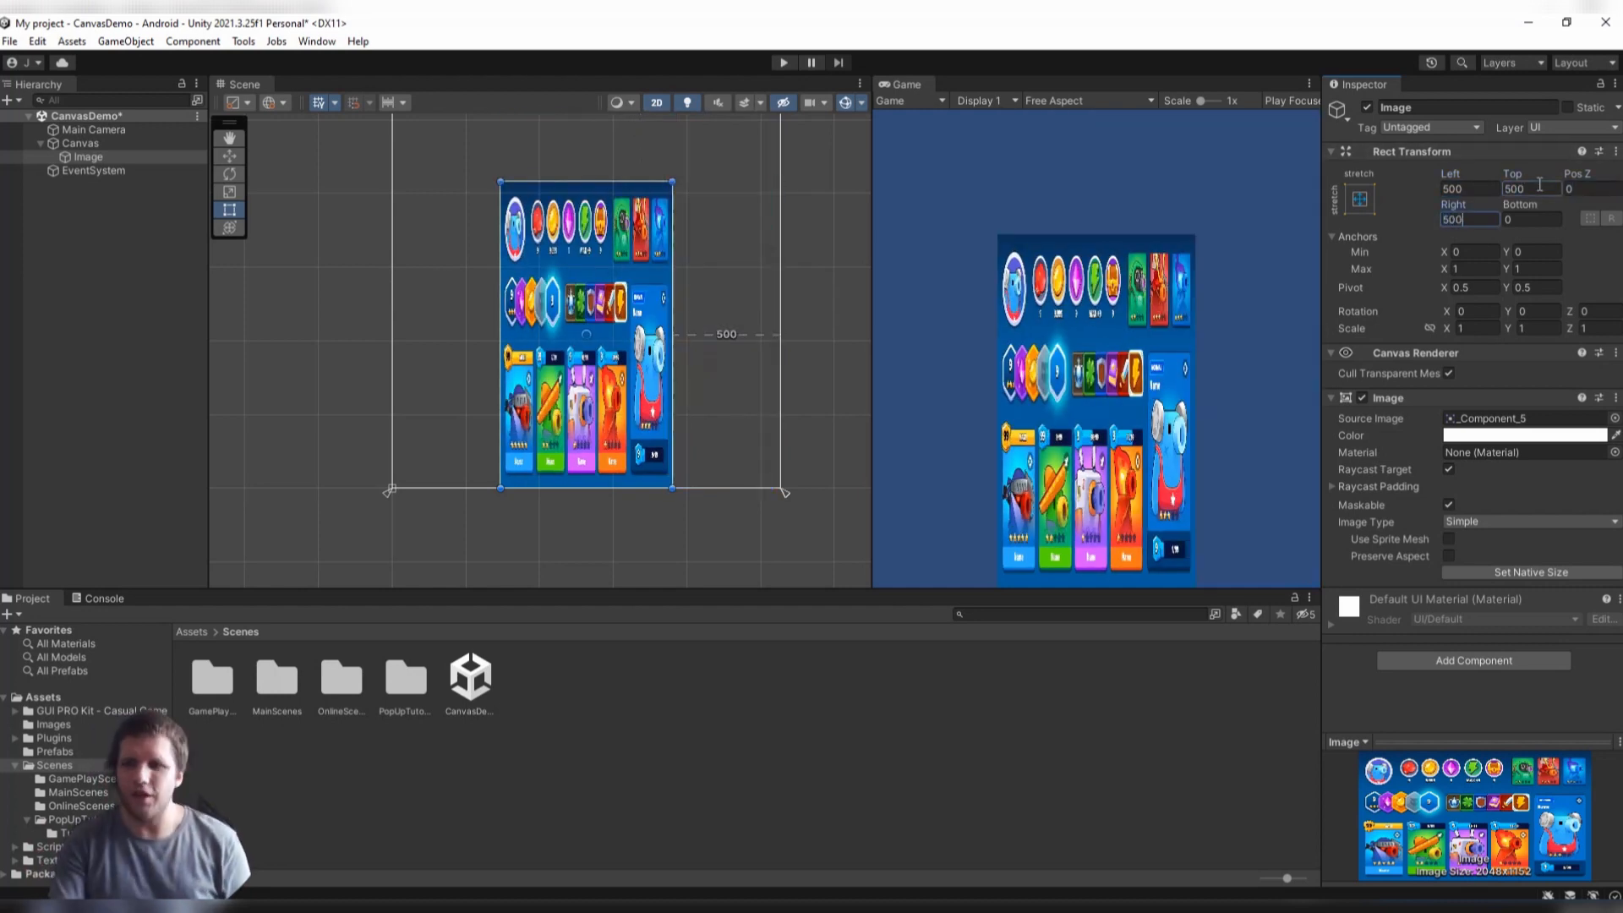
pyautogui.press('Tab')
pyautogui.write('500')
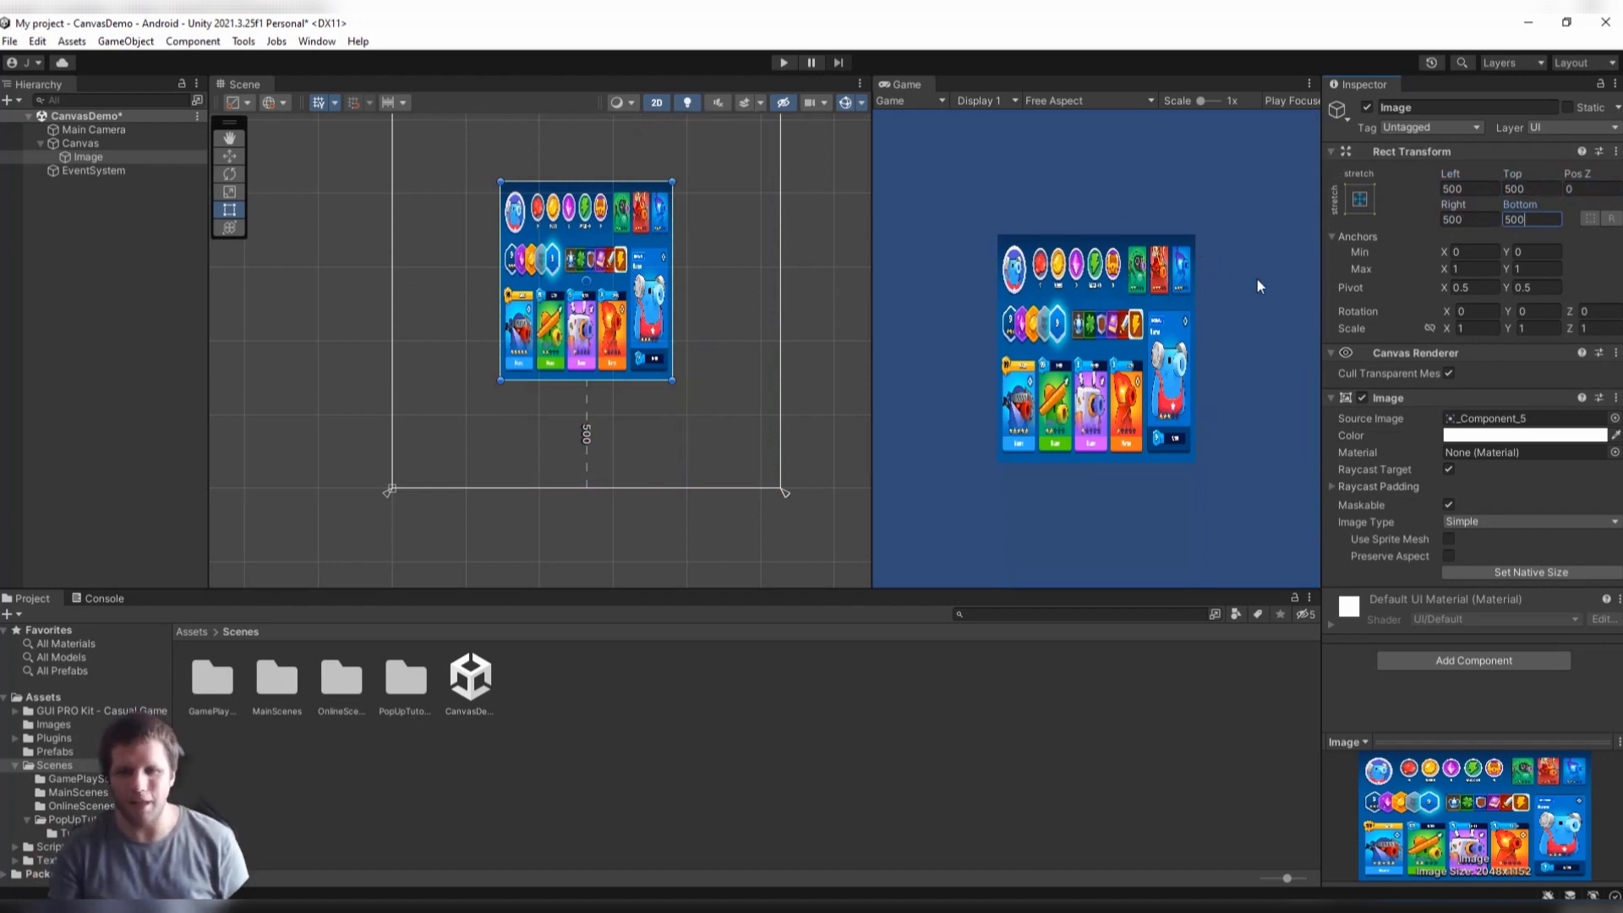
pyautogui.click(1581, 188)
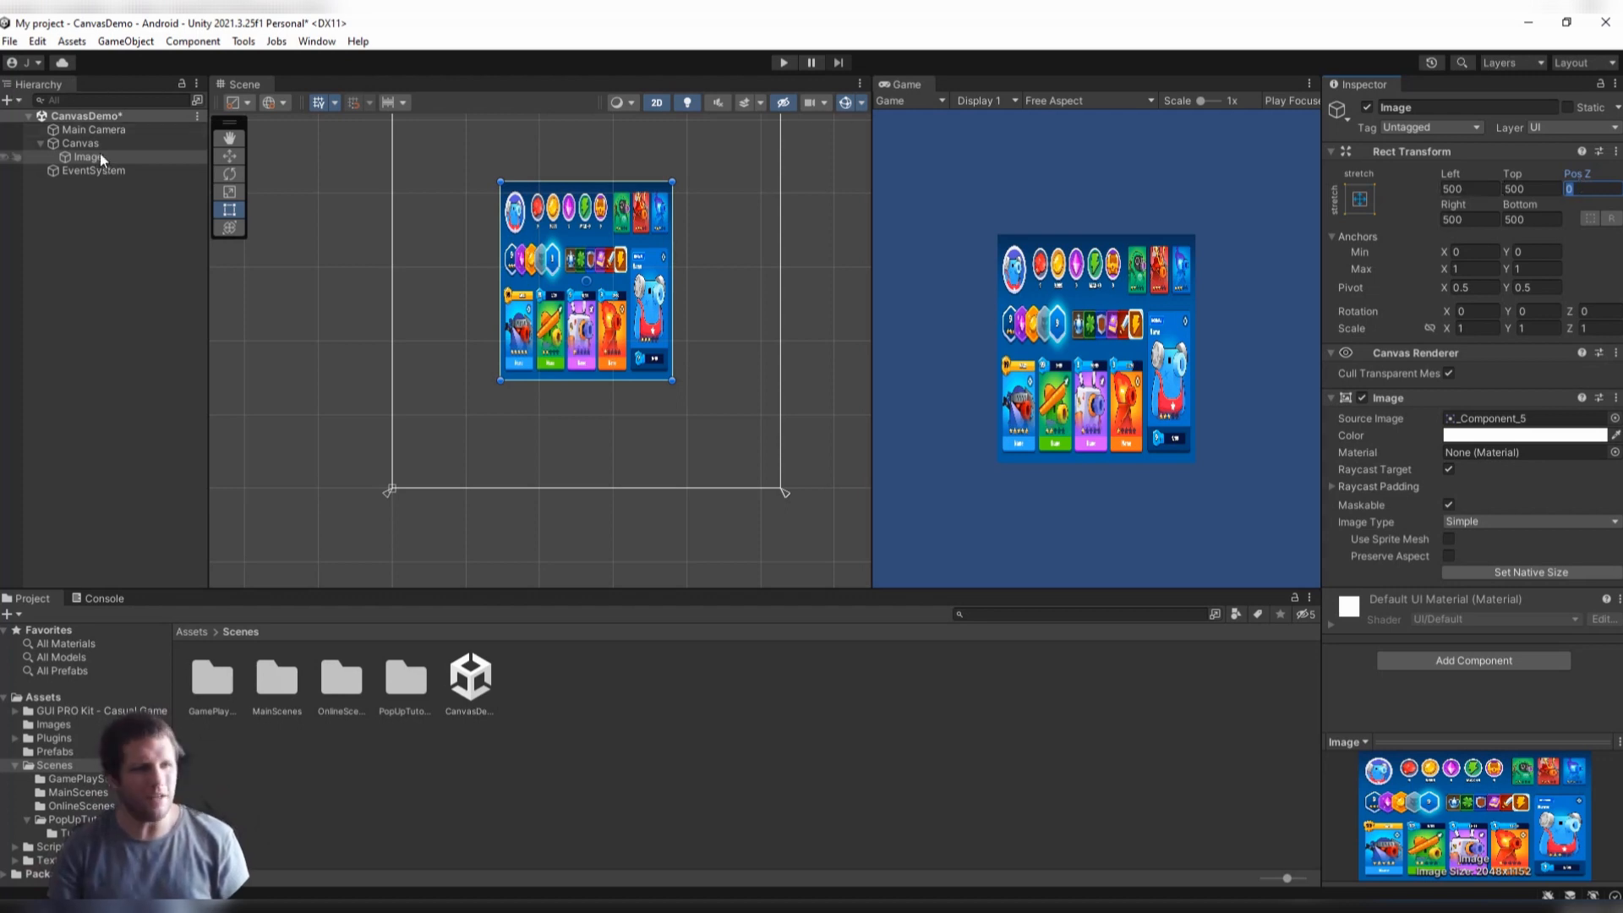
# Duplicate the Image and tint the copy red with color FF5151.
pyautogui.hotkey('ctrl', 'd')
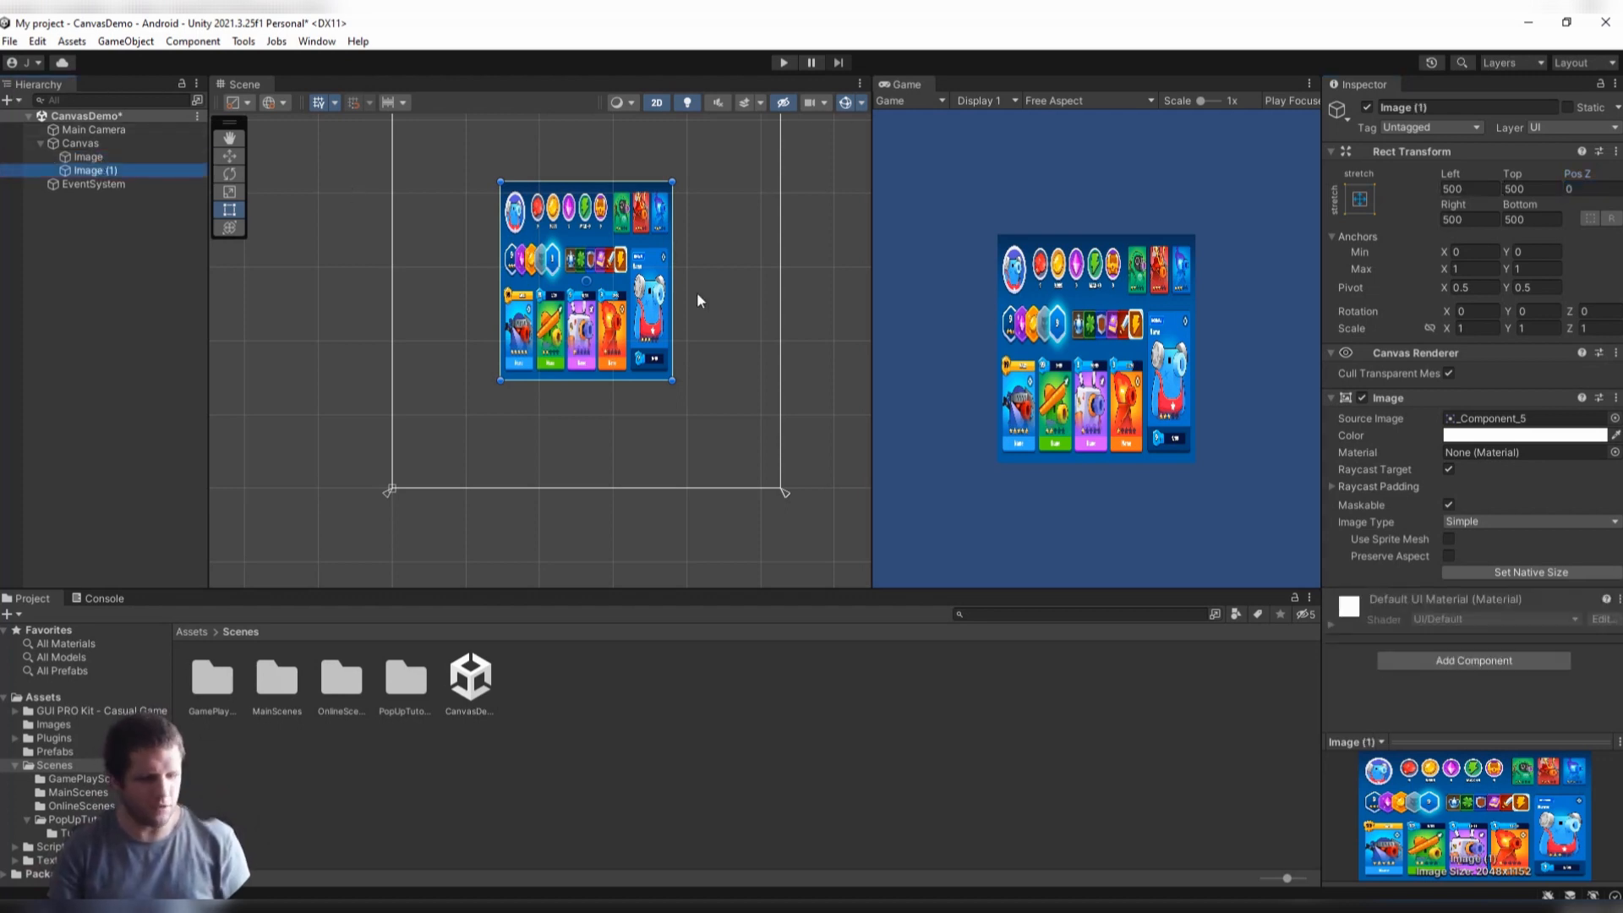
pyautogui.click(1482, 435)
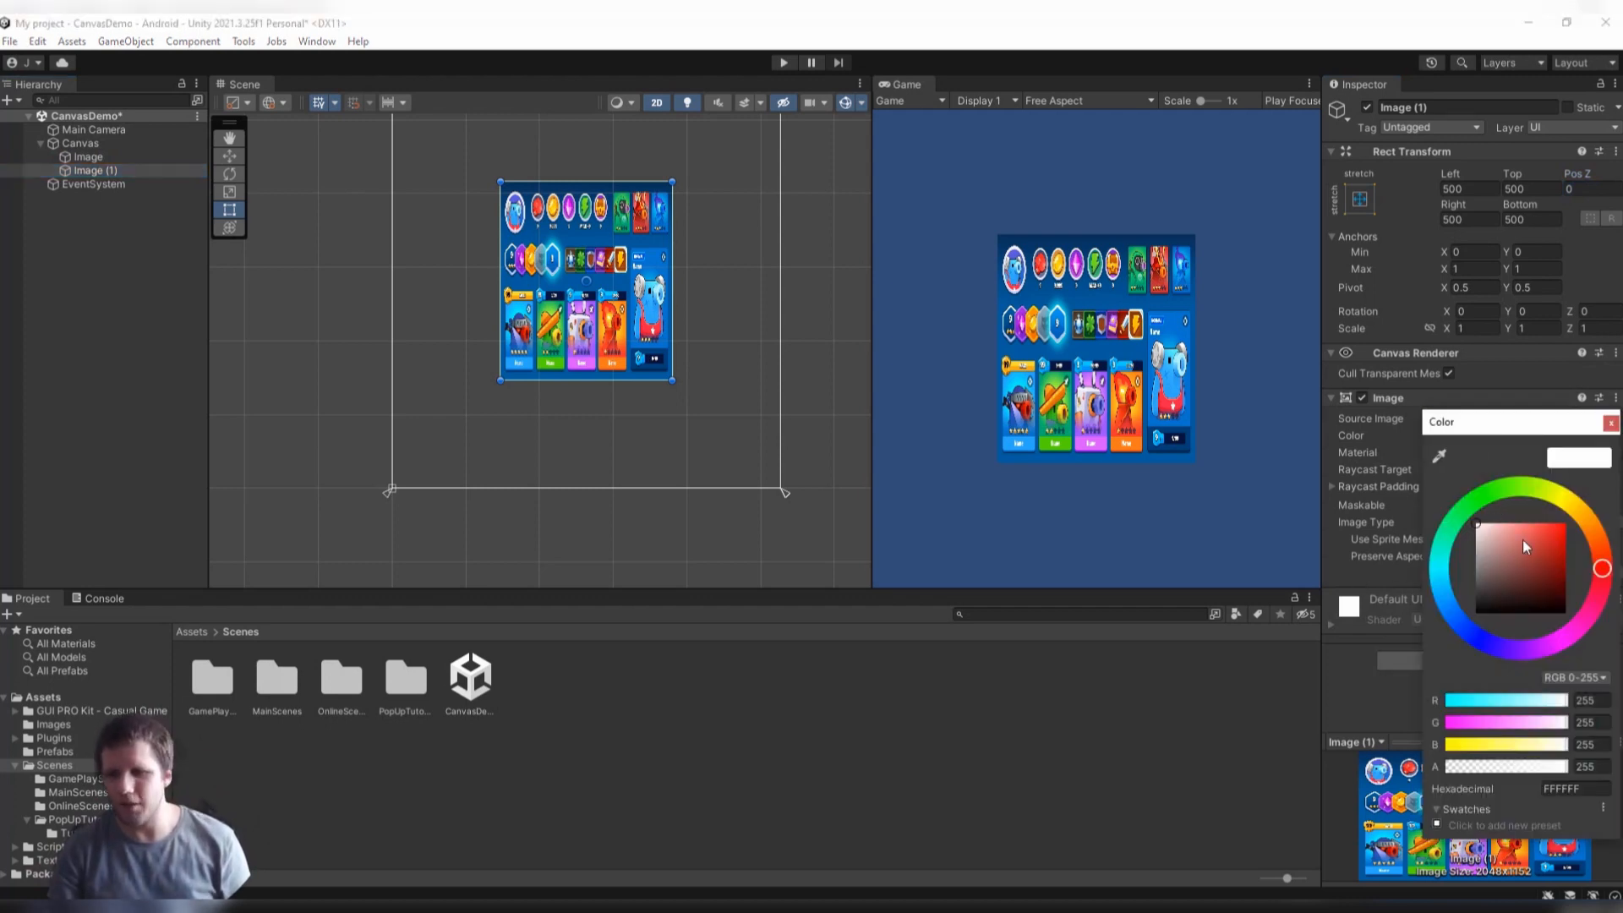
pyautogui.moveTo(1524, 539); pyautogui.dragTo(1538, 514)
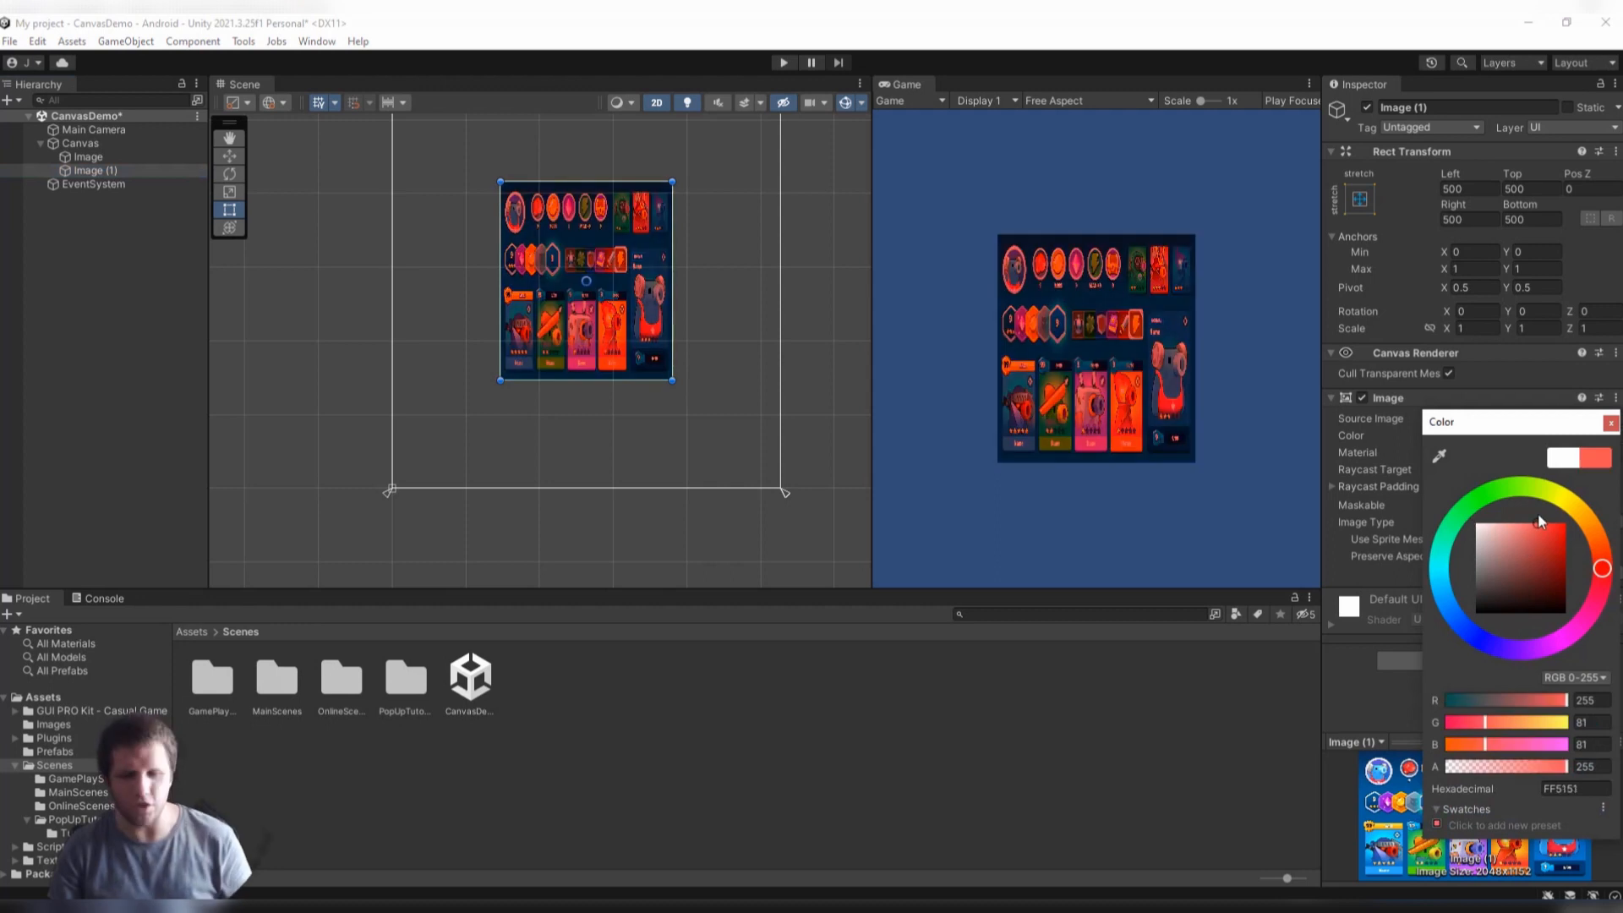
pyautogui.click(1610, 424)
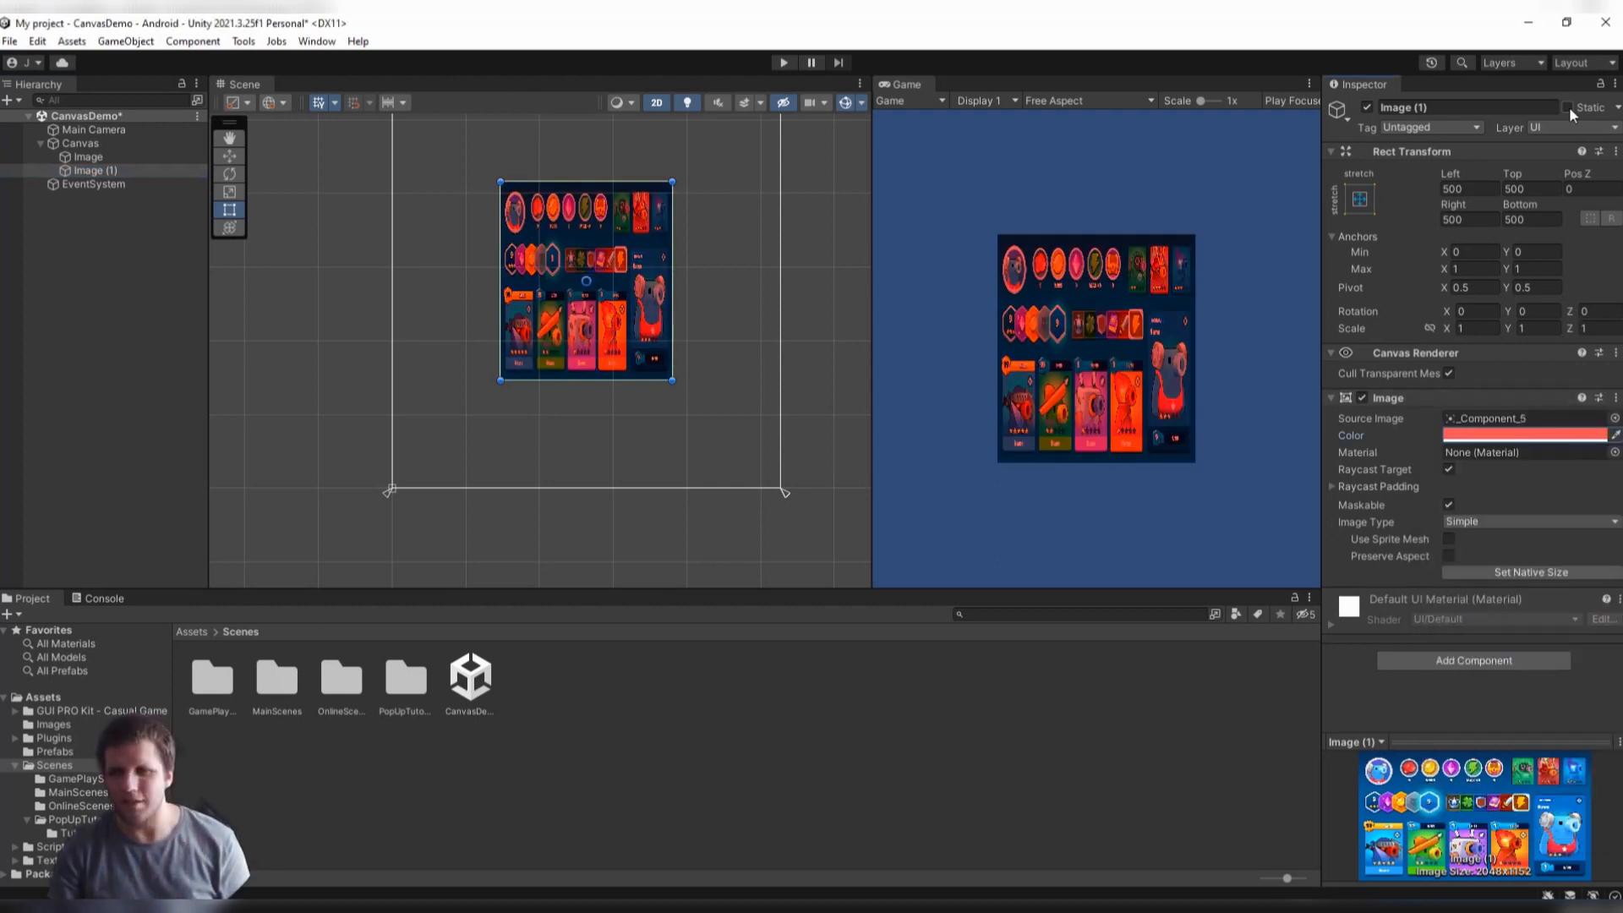
# Try Pos Z values of 1 and -1 on the red Image (1).
pyautogui.click(1594, 188)
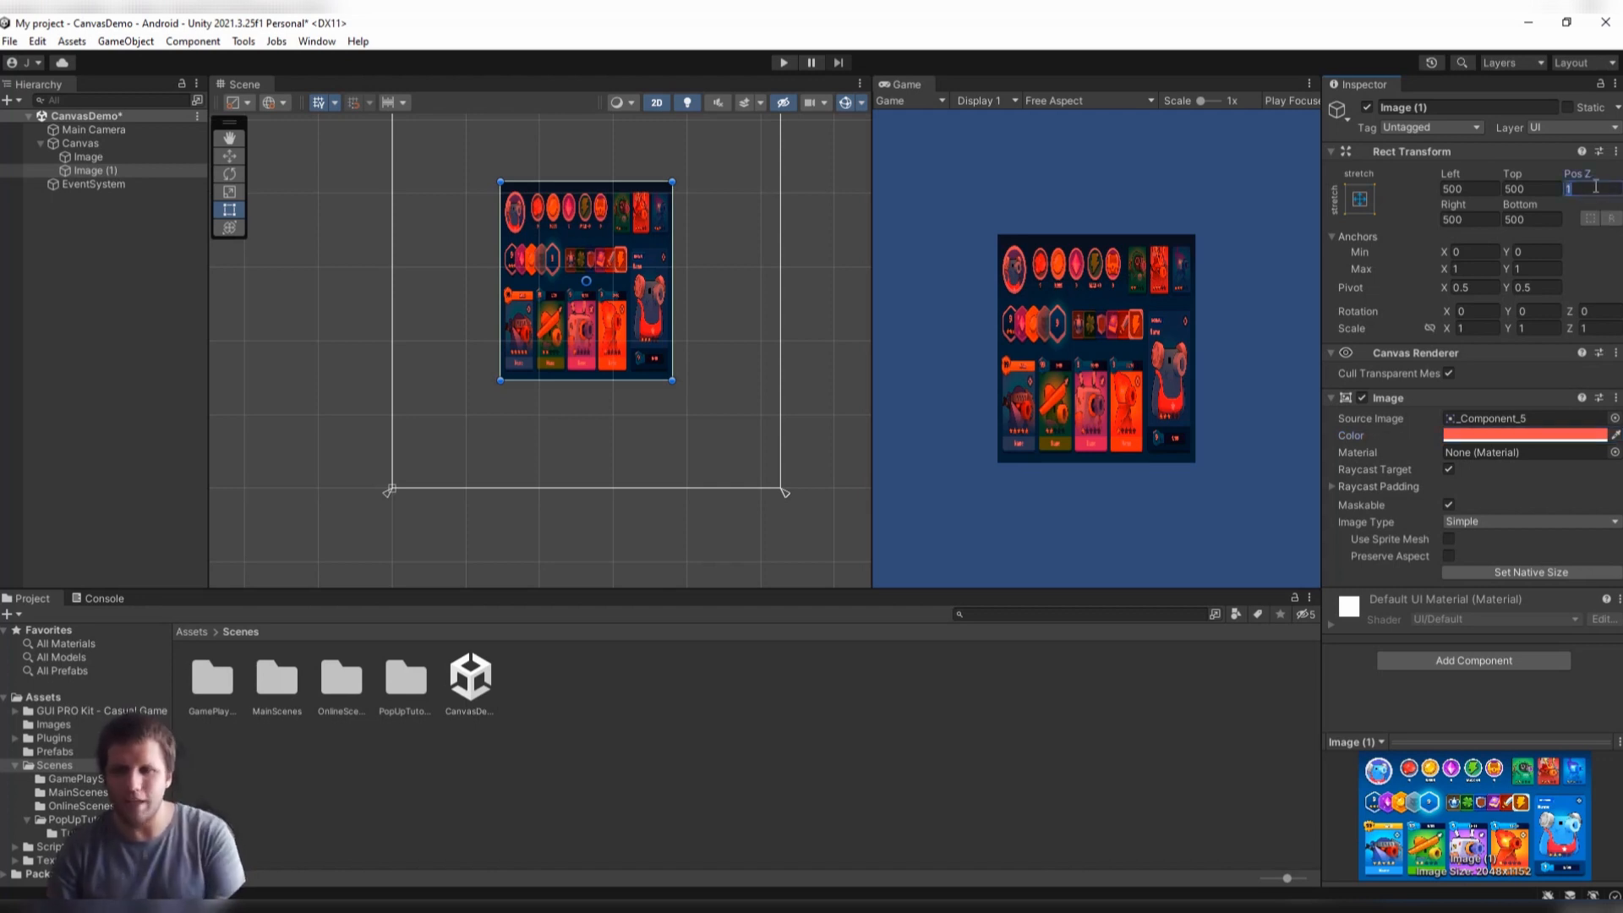
pyautogui.write('-1')
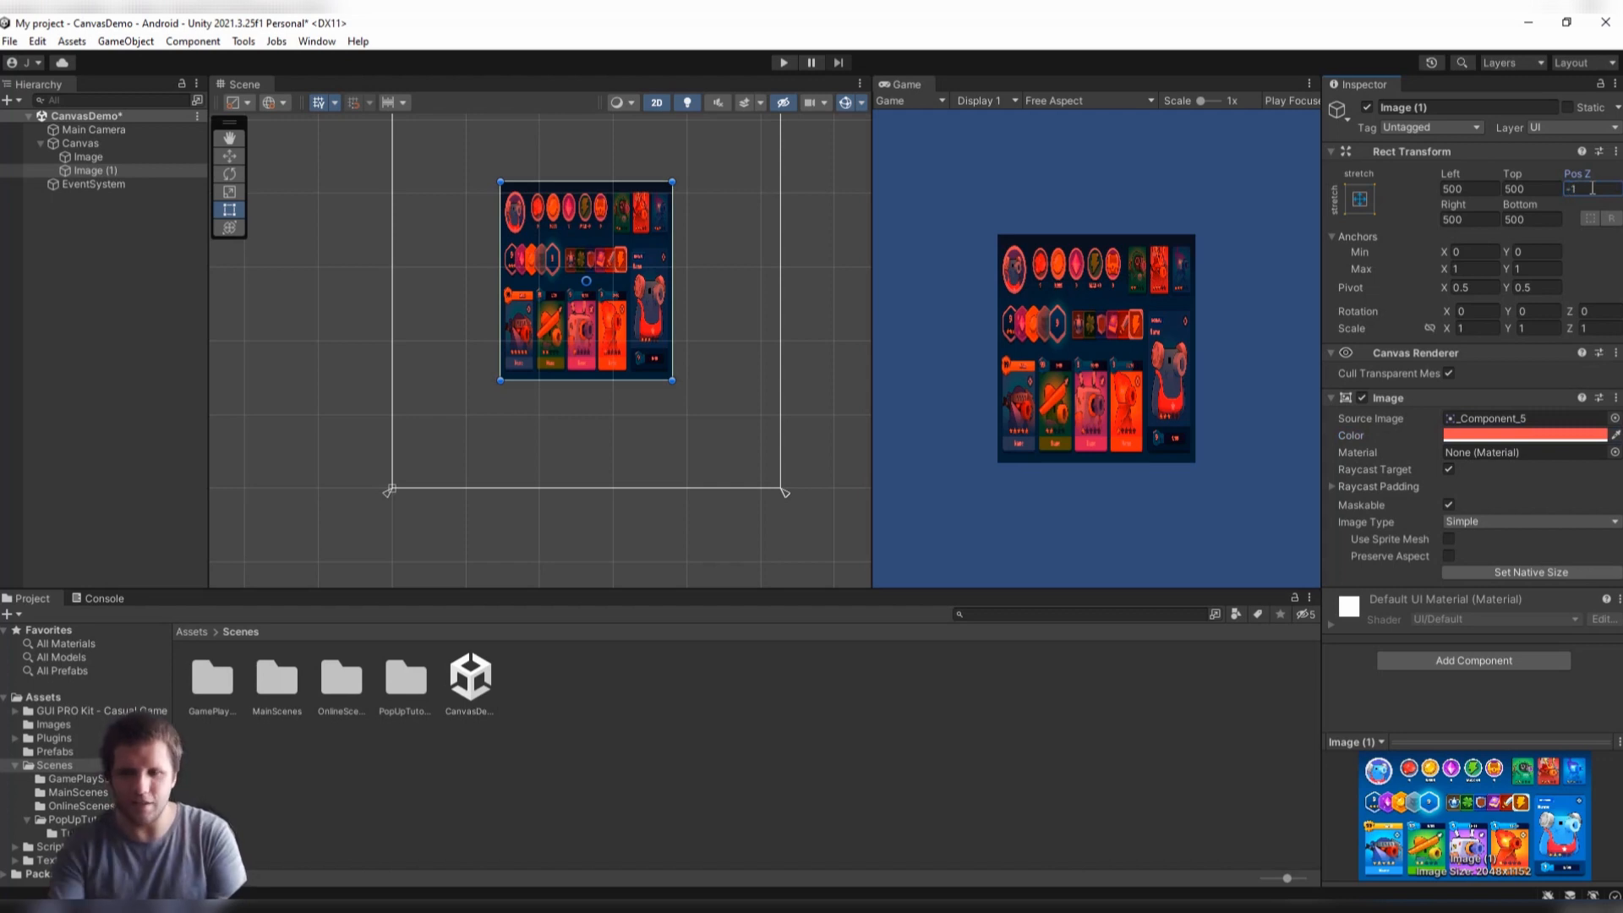
pyautogui.moveTo(1593, 188); pyautogui.dragTo(1541, 182)
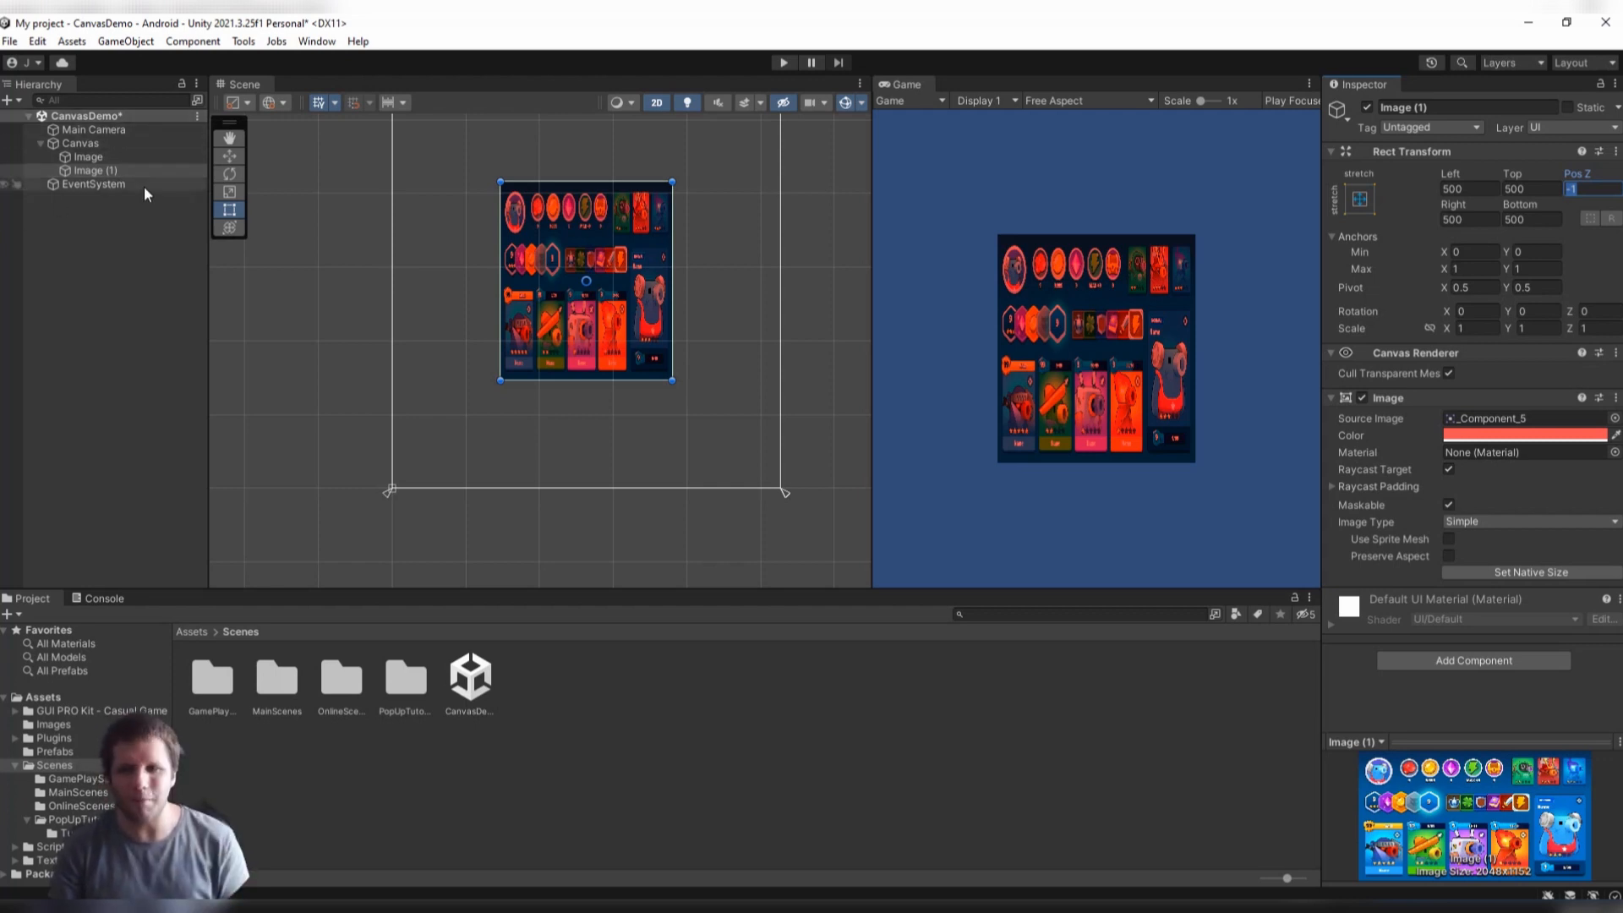
# Try placing Image (1) above Image in the Canvas hierarchy, and restore the original order.
pyautogui.click(104, 157)
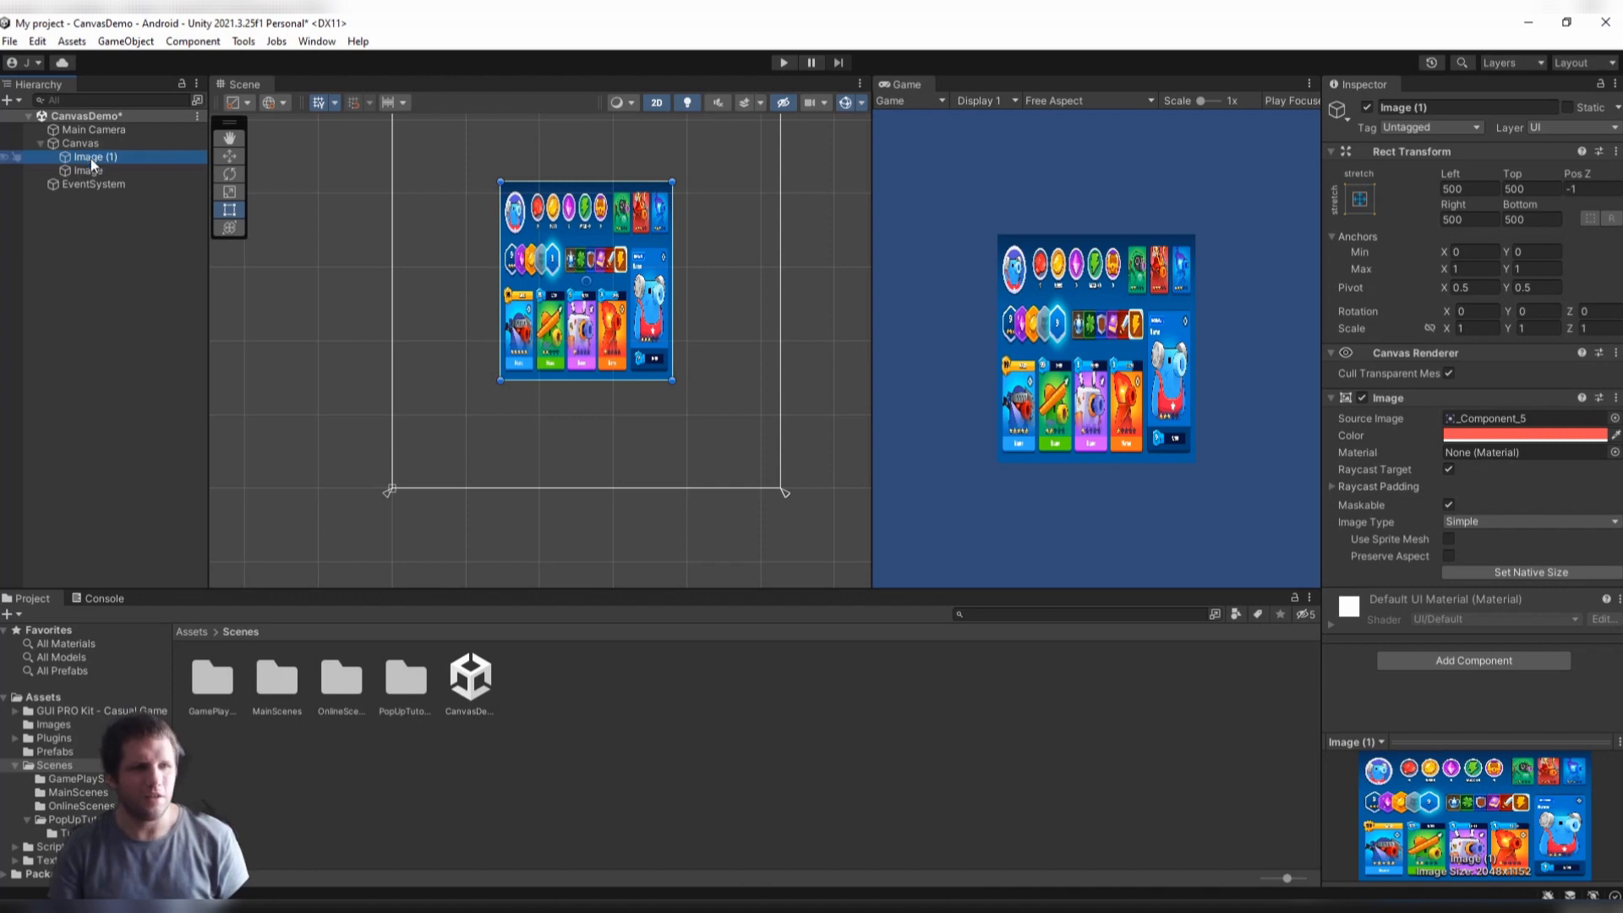
pyautogui.moveTo(94, 164); pyautogui.dragTo(94, 150)
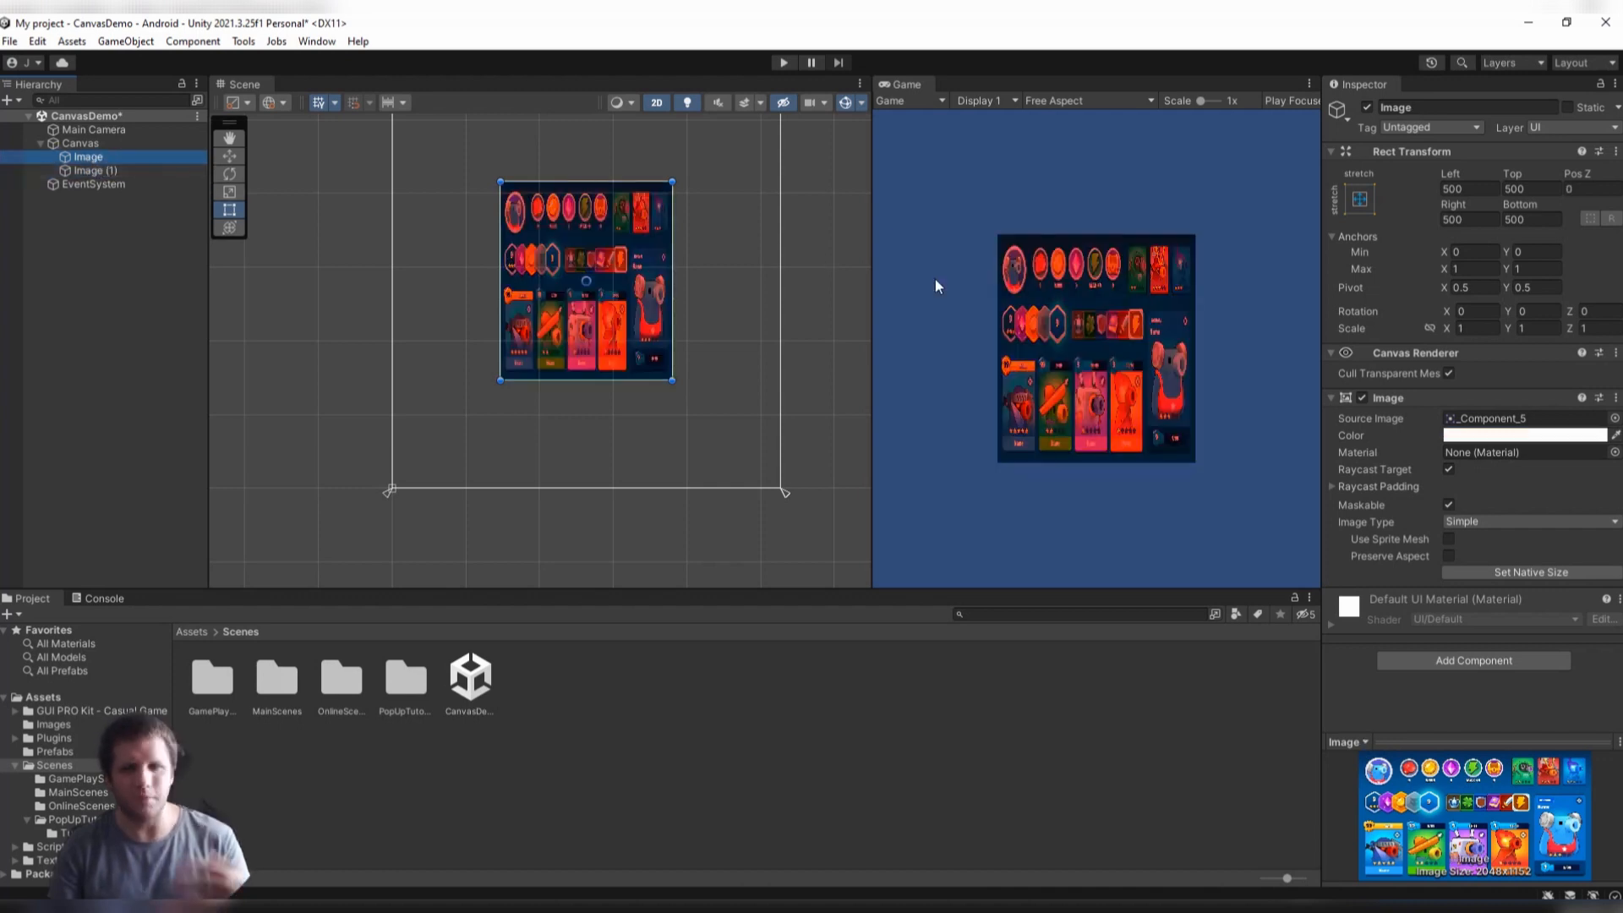
# Reset the Pos Z of Image (1) to 0.
pyautogui.press('Down')
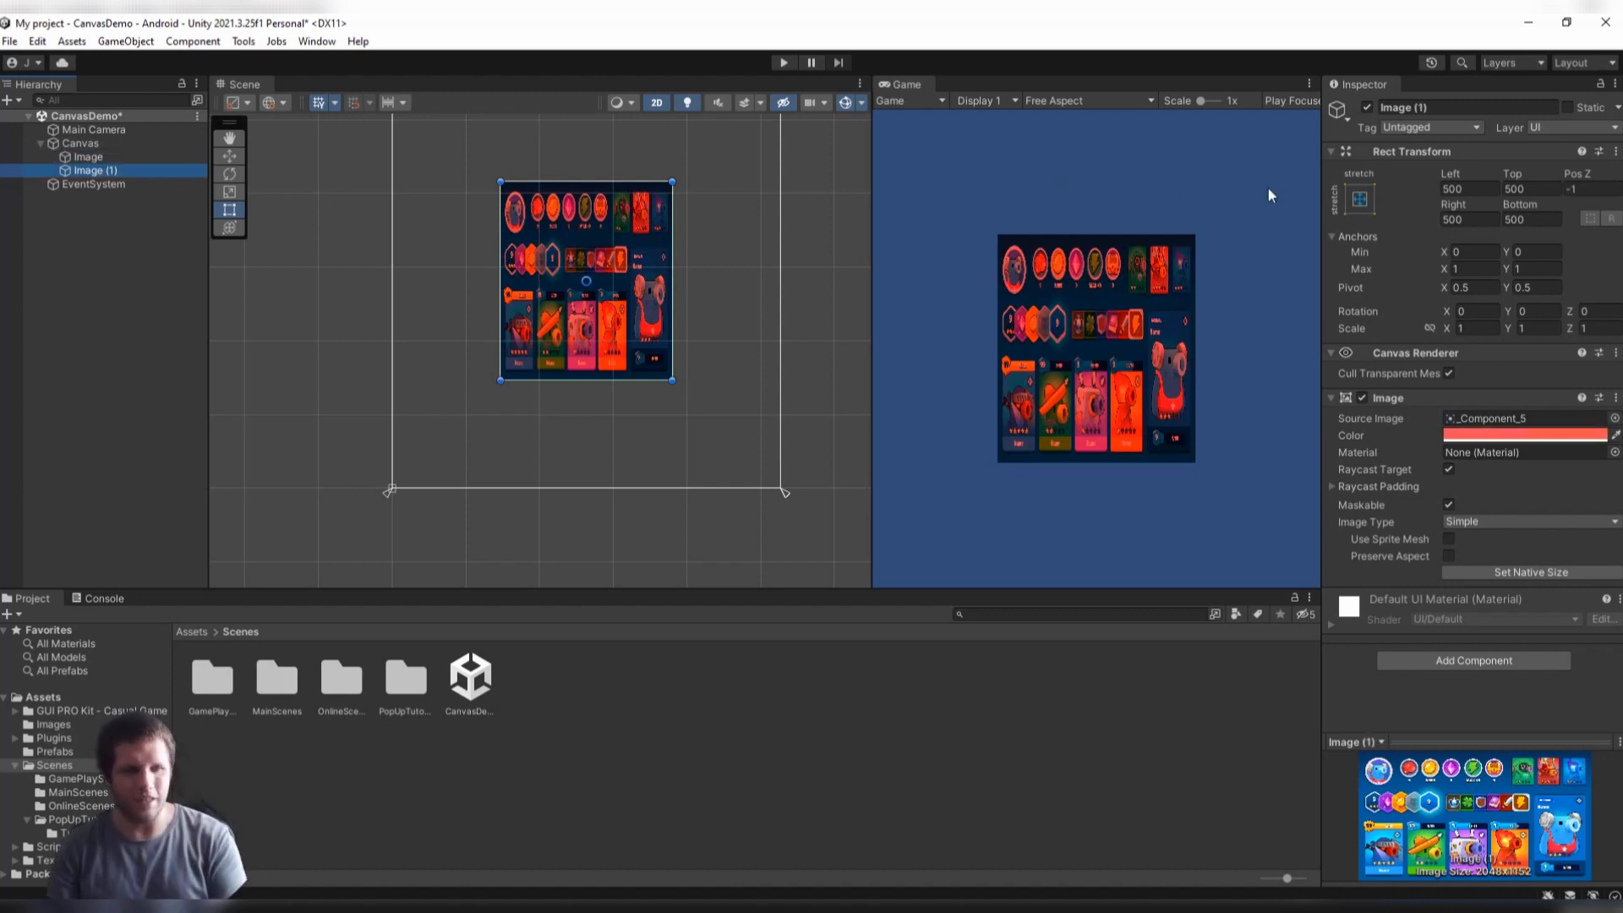
pyautogui.click(1595, 191)
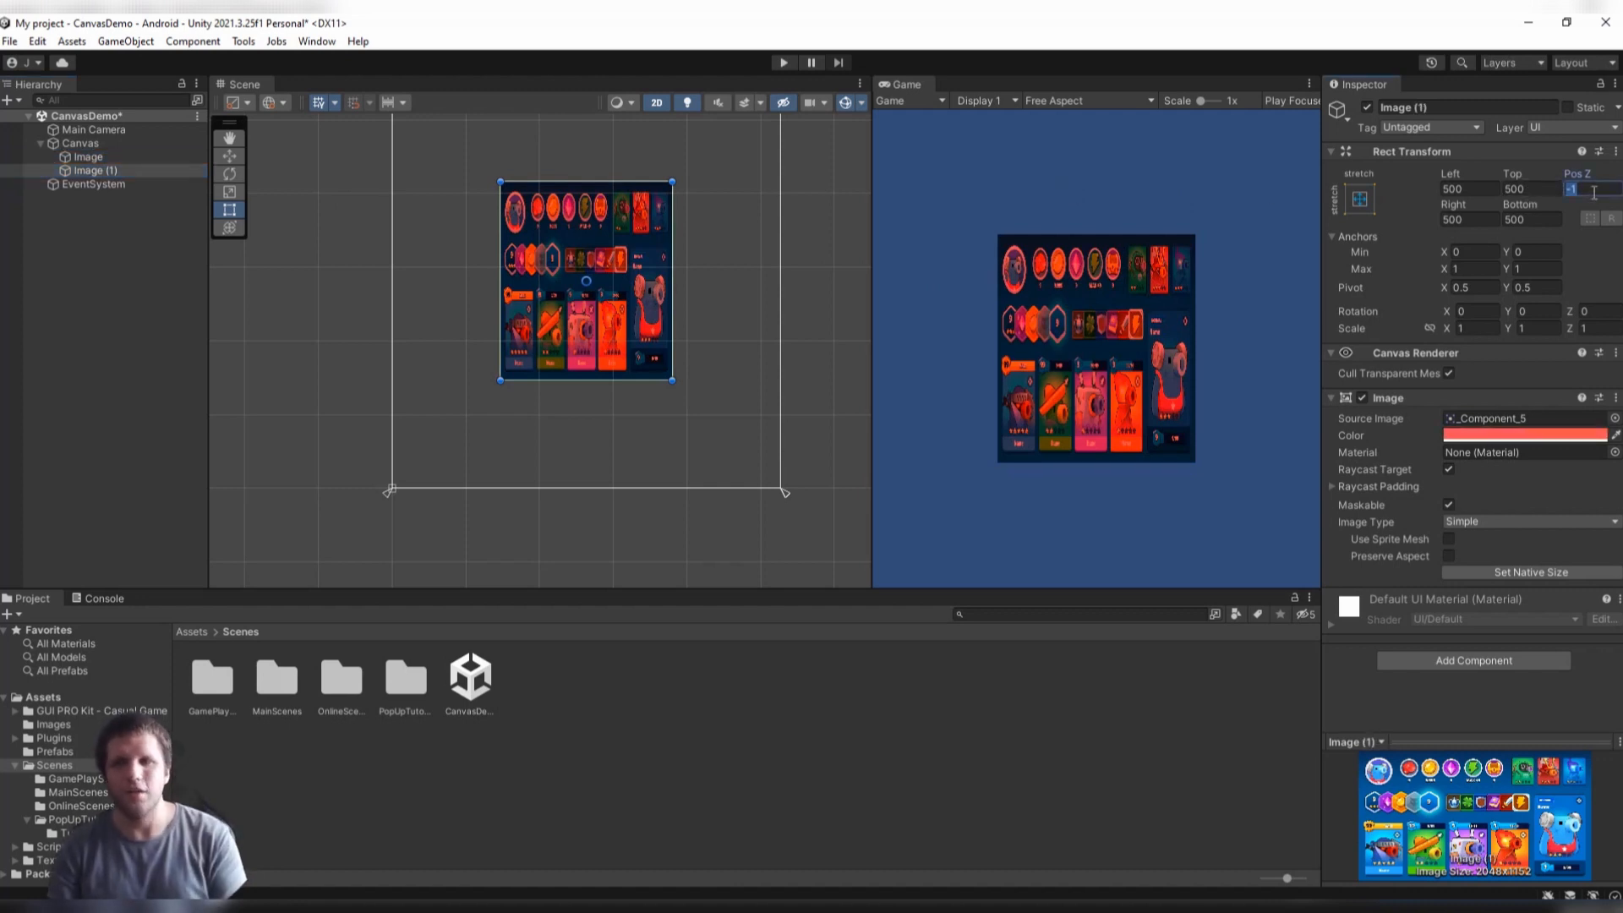
pyautogui.press('BackSpace')
pyautogui.press('BackSpace')
pyautogui.write('0')
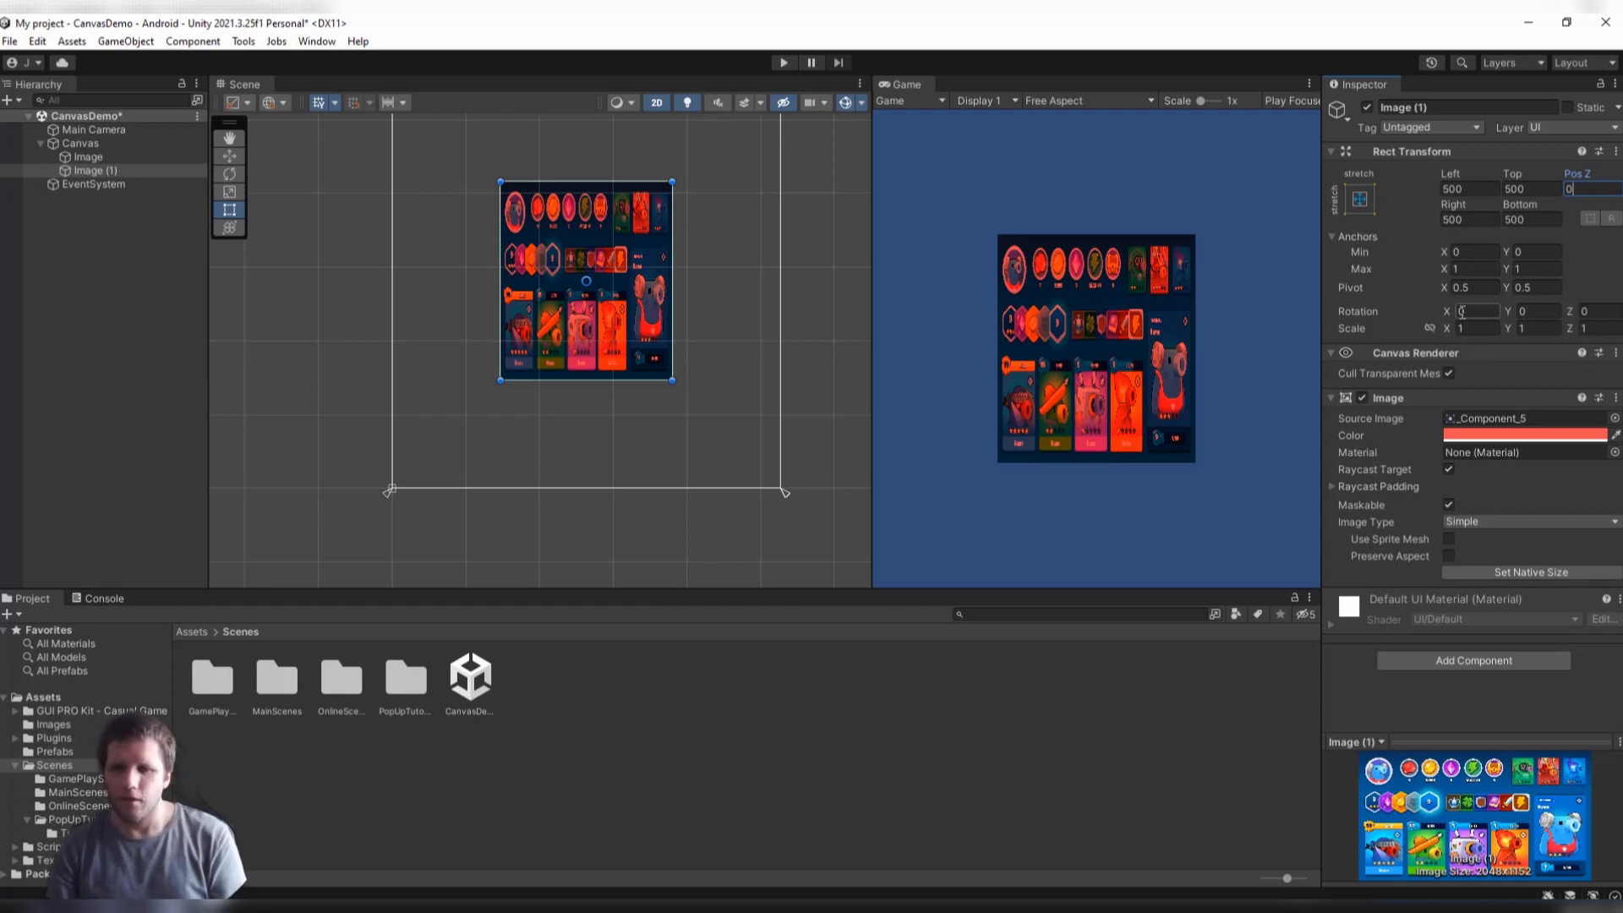
# Apply the middle-center anchor preset to Image (1).
pyautogui.click(1359, 197)
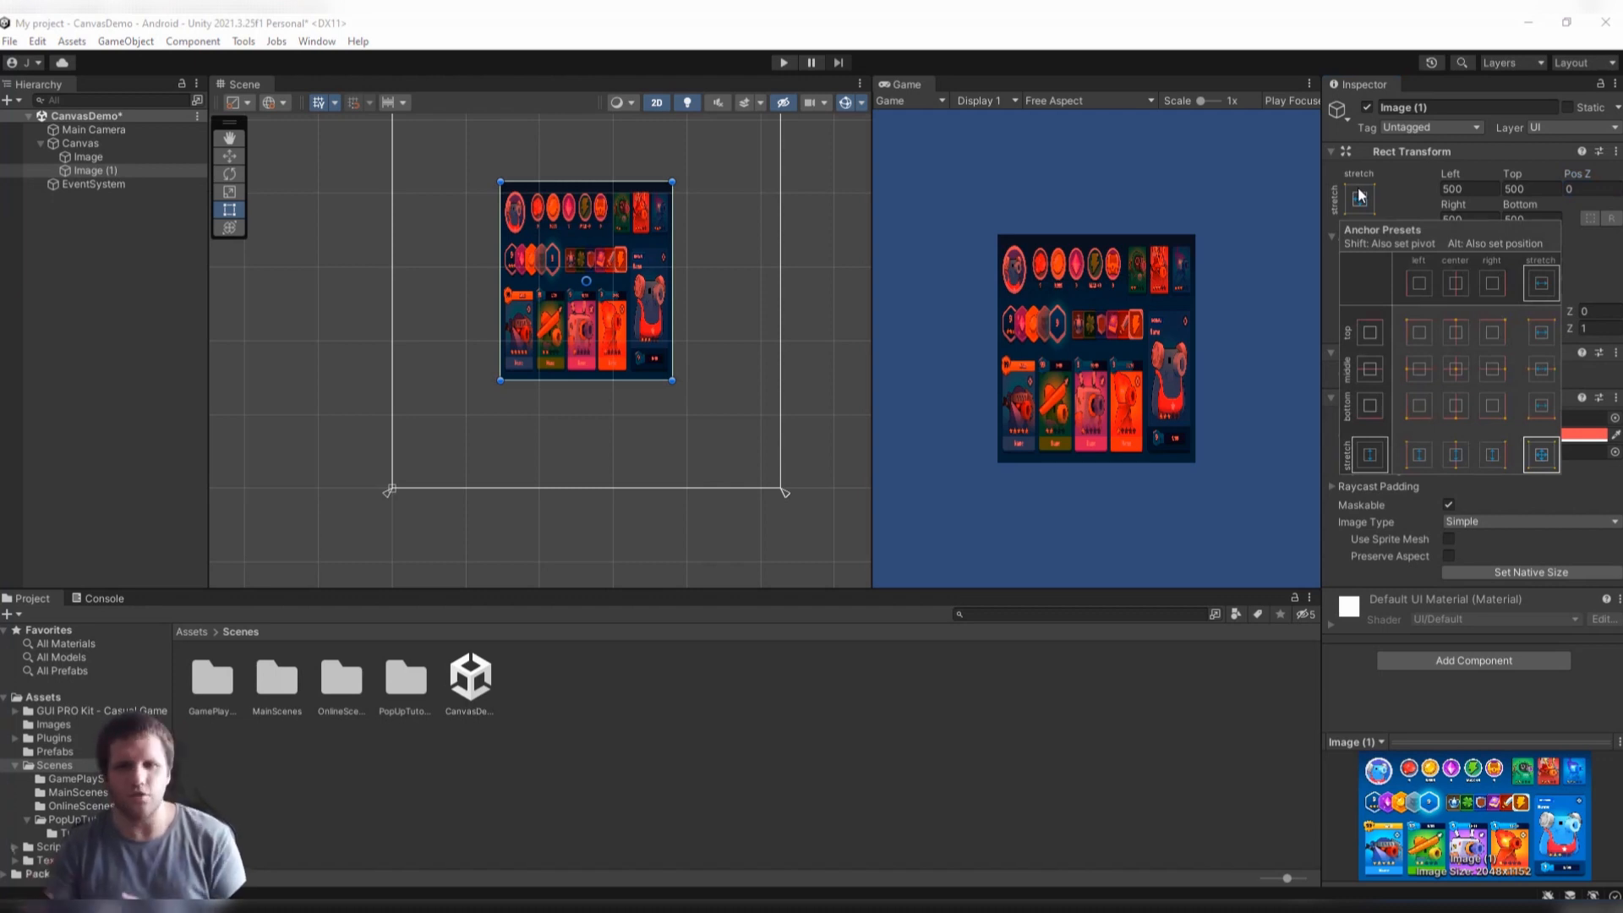
pyautogui.click(1458, 368)
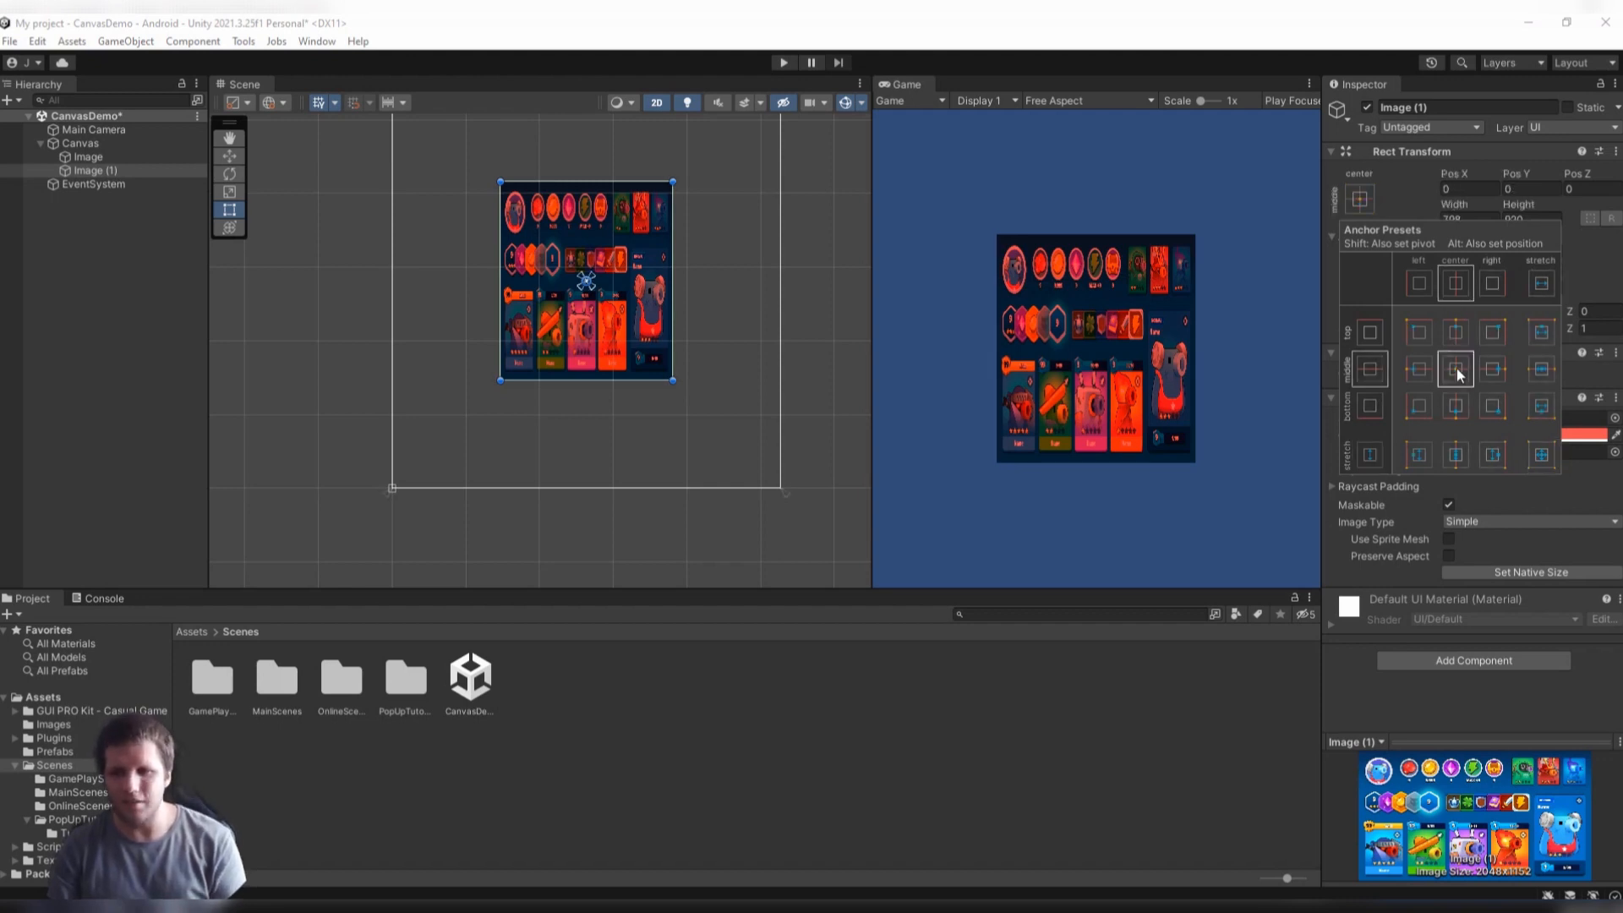
pyautogui.click(1404, 186)
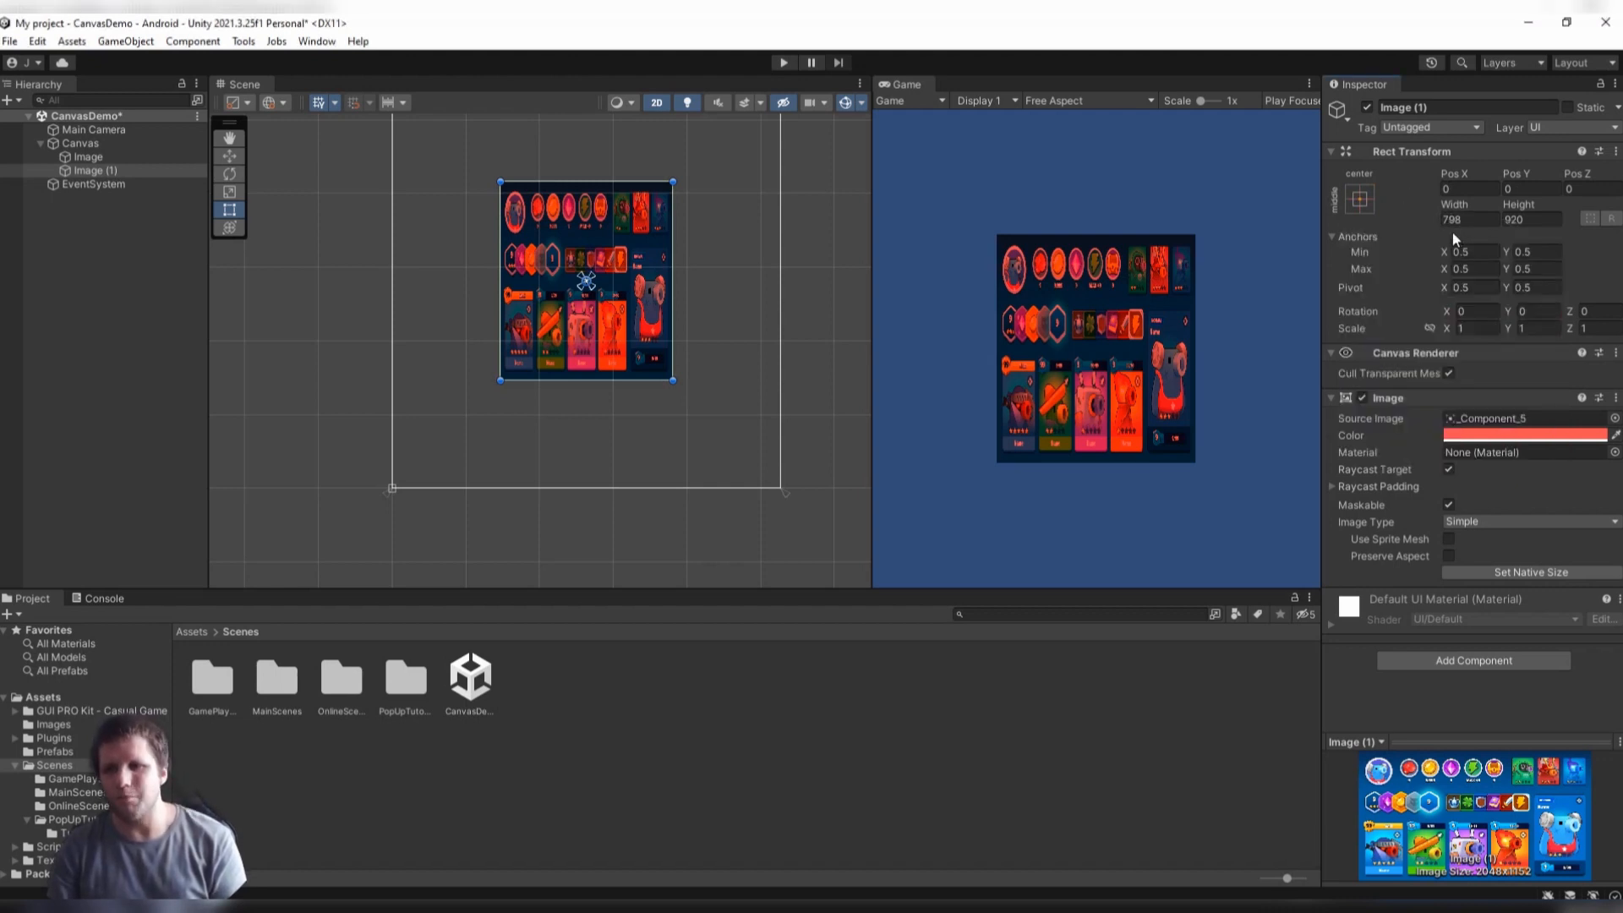
# Apply the center vertical-stretch anchor preset to Image (1), first anchors only, and again with its position set as well.
pyautogui.click(1359, 196)
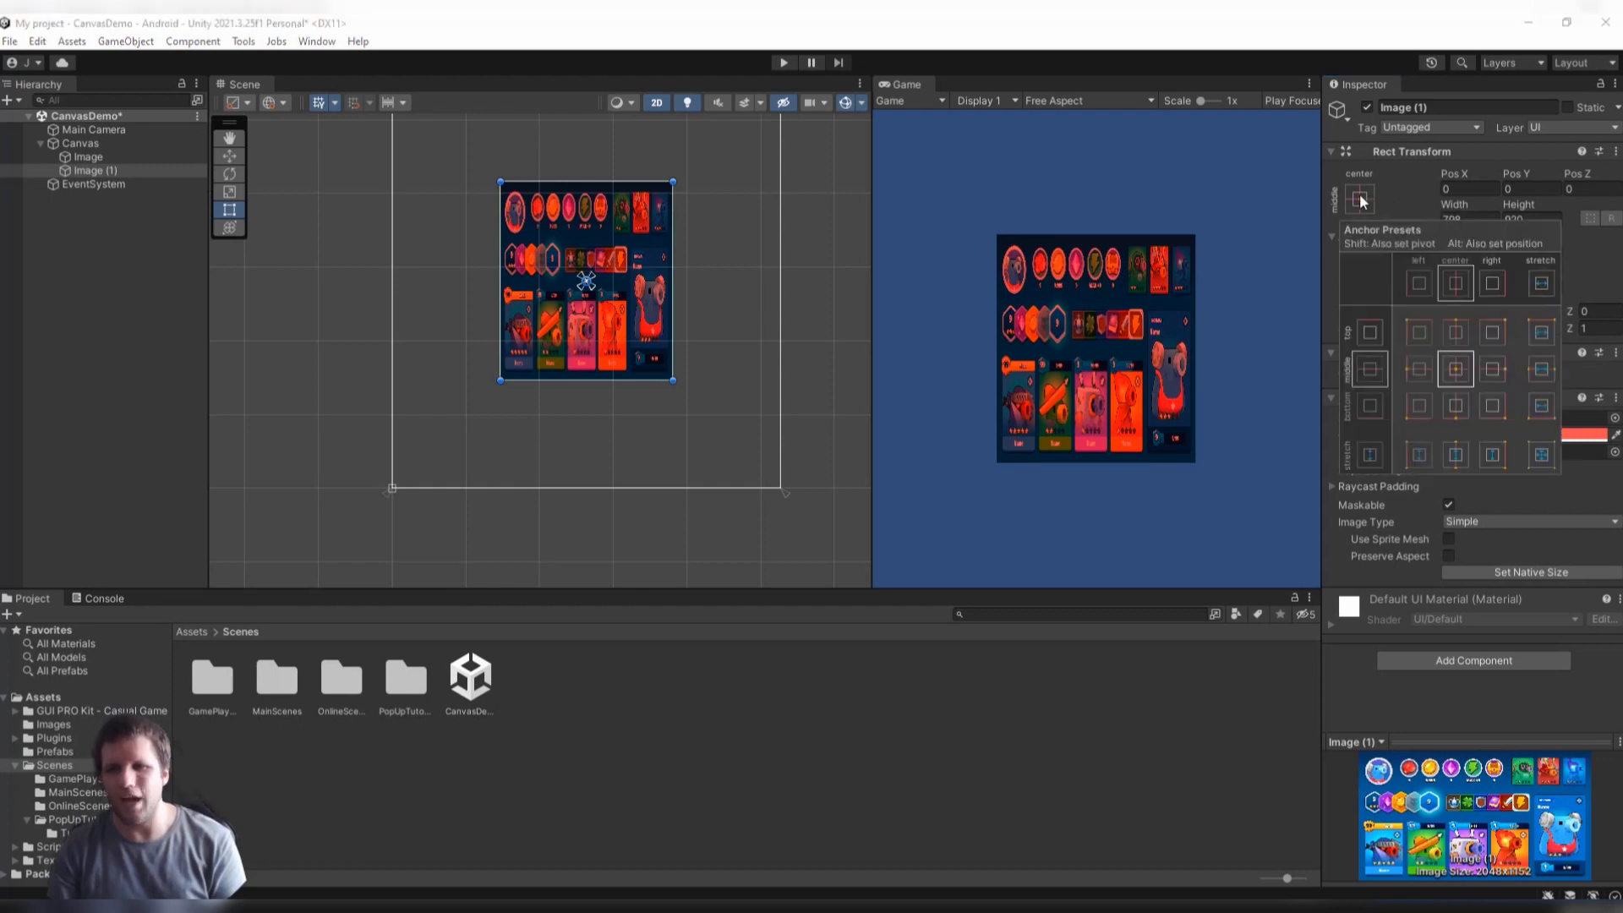
pyautogui.click(1456, 455)
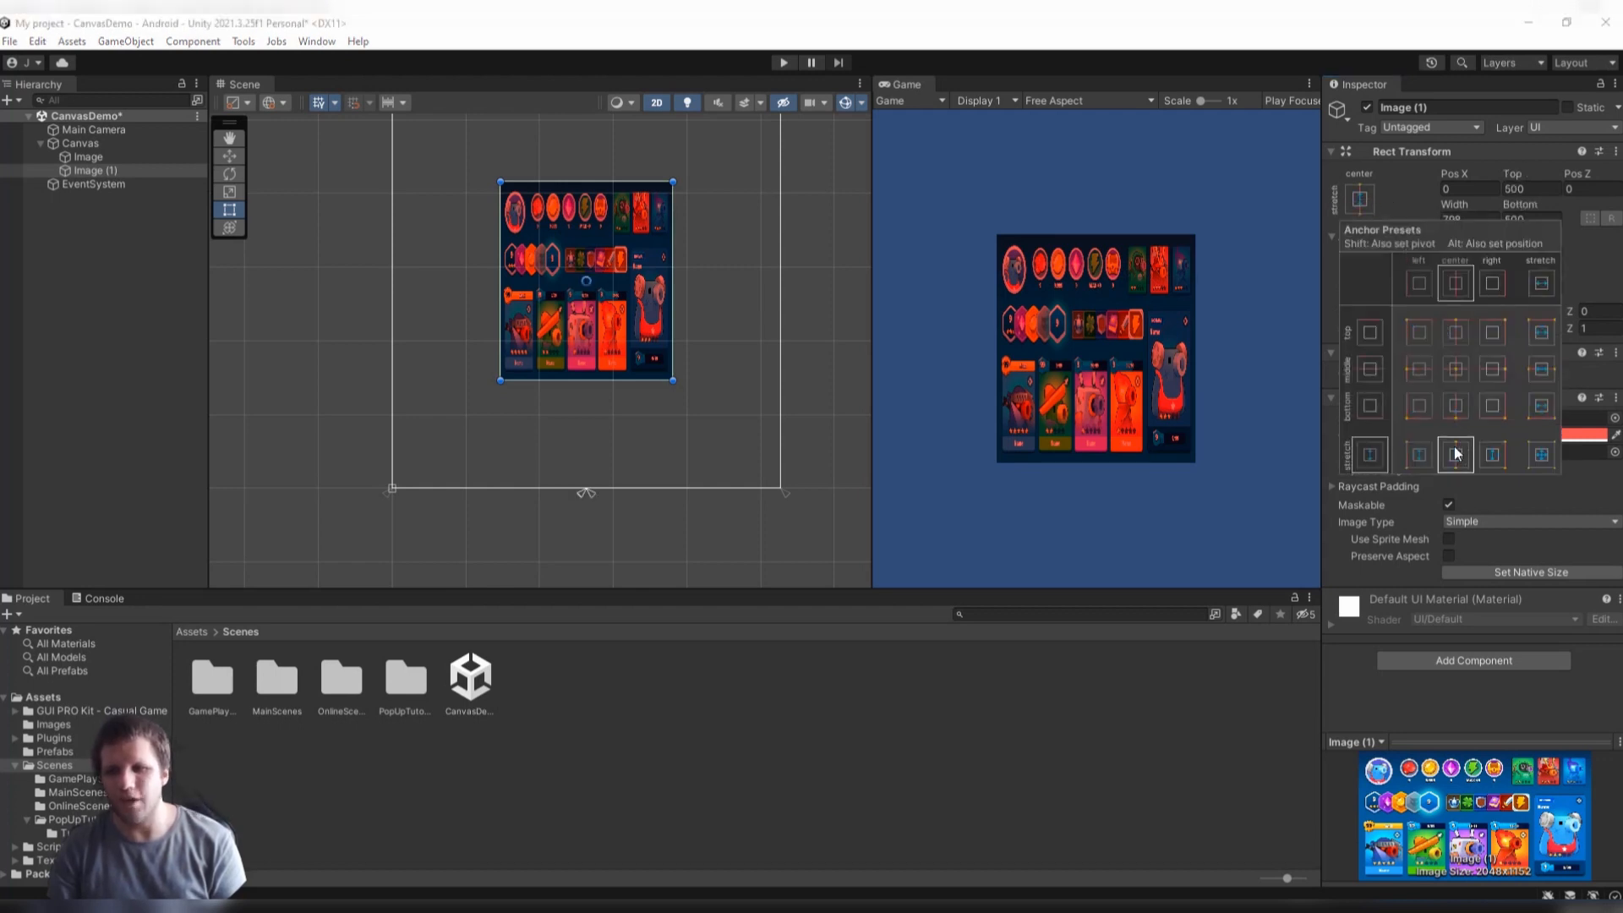
pyautogui.press('shift')
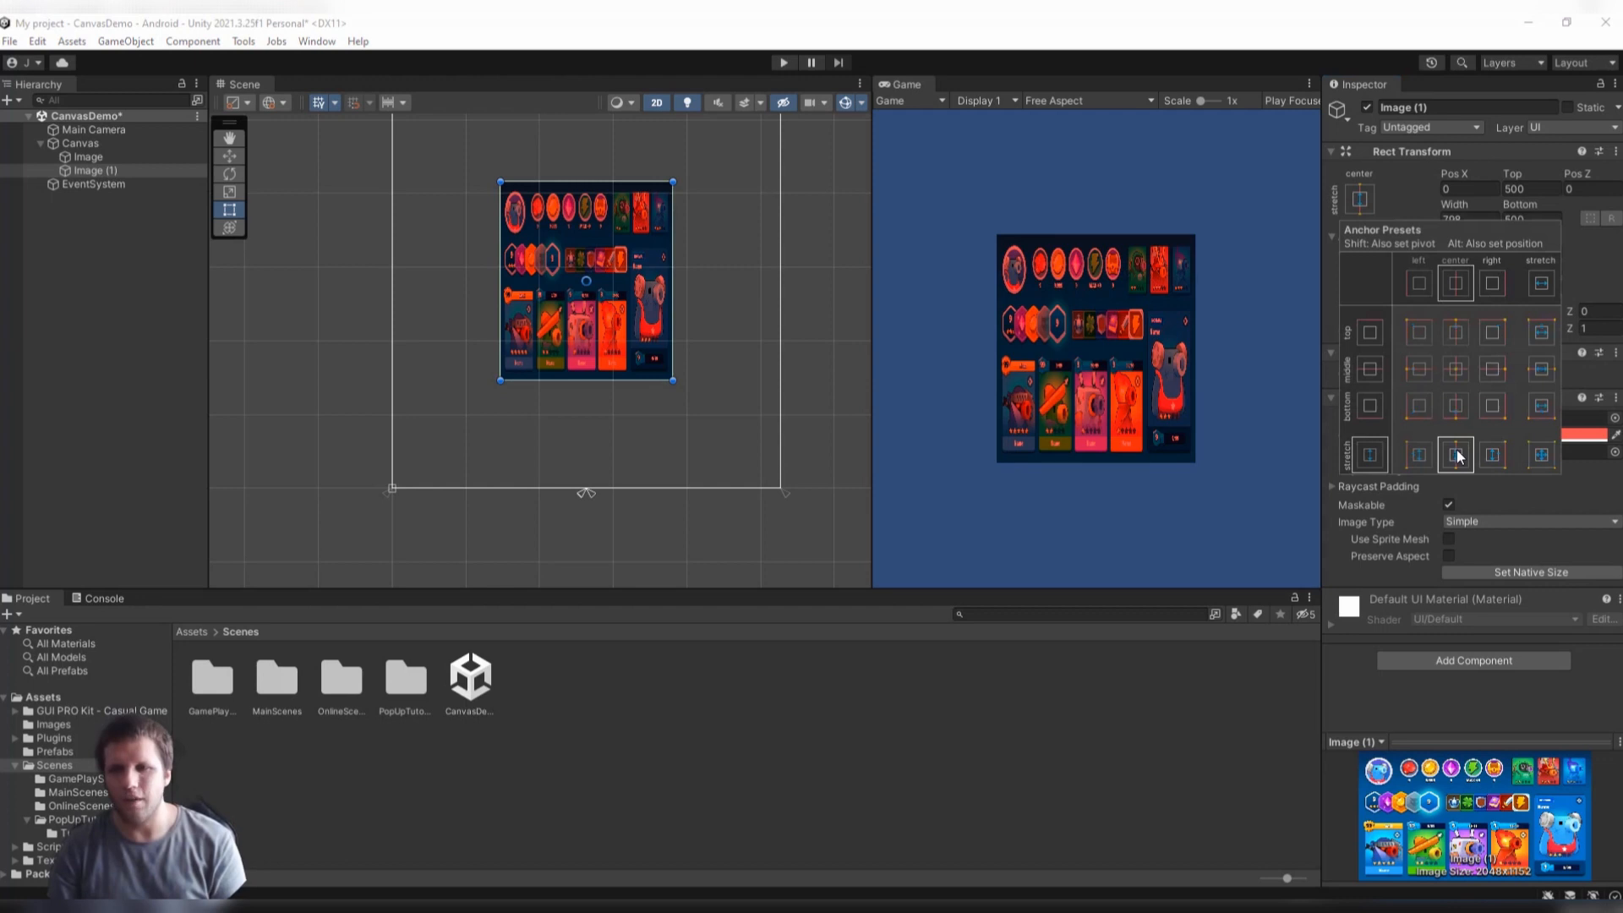
pyautogui.keyDown('alt'); pyautogui.click(1457, 455); pyautogui.keyUp('alt')
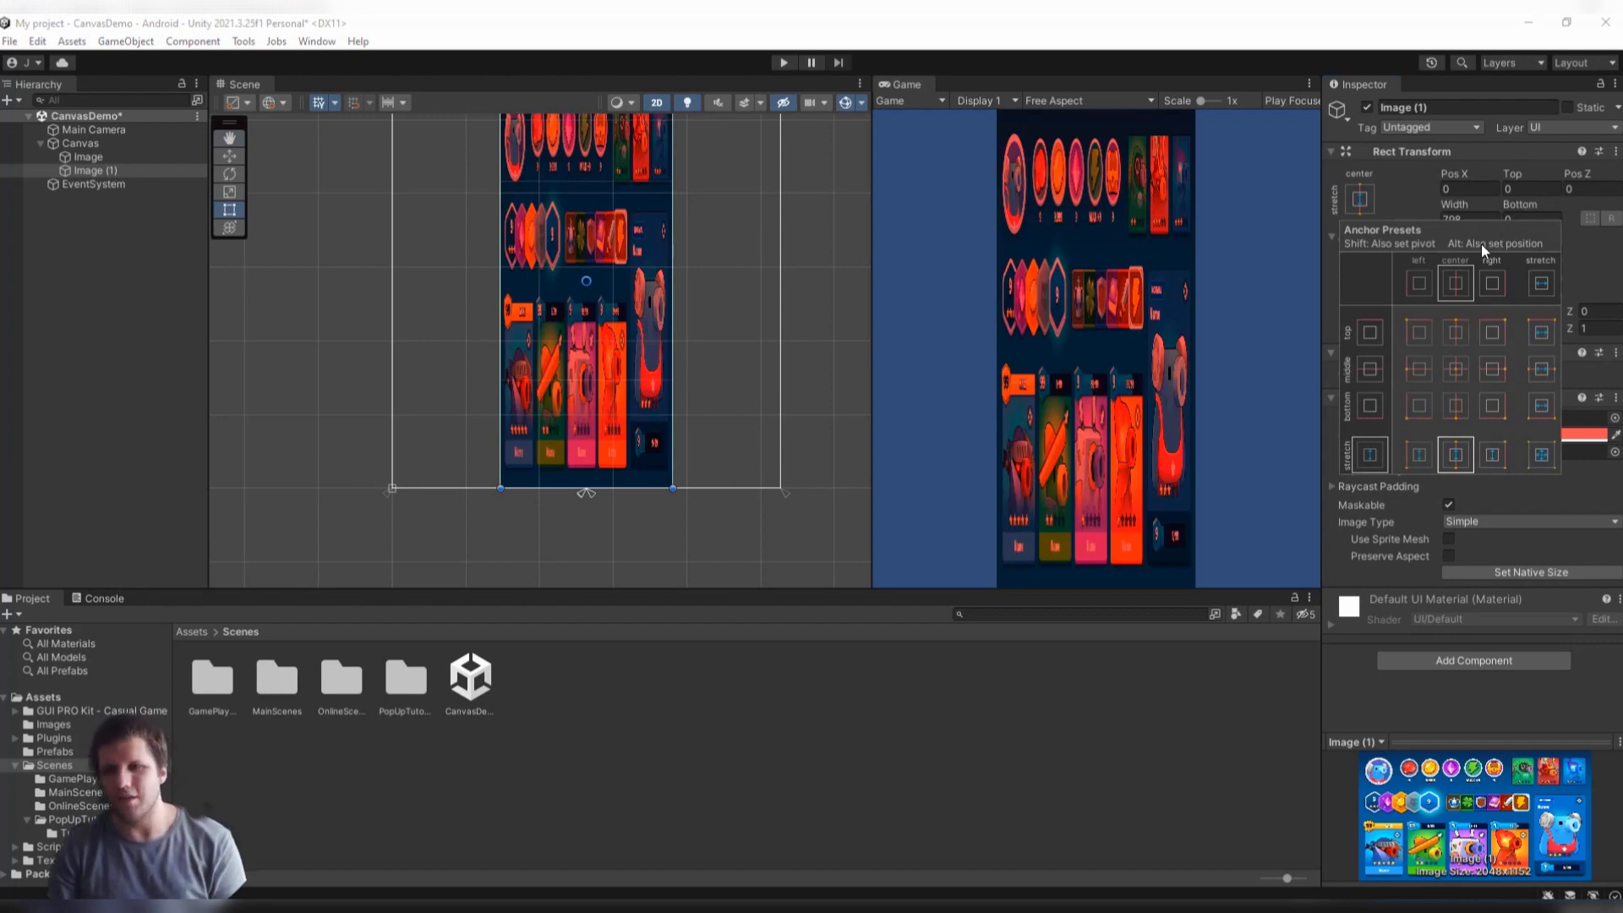
# Try the middle horizontal-stretch preset with pivot and position on Image (1), and return it to the center vertical-stretch preset.
pyautogui.hotkey('alt', 'shift')
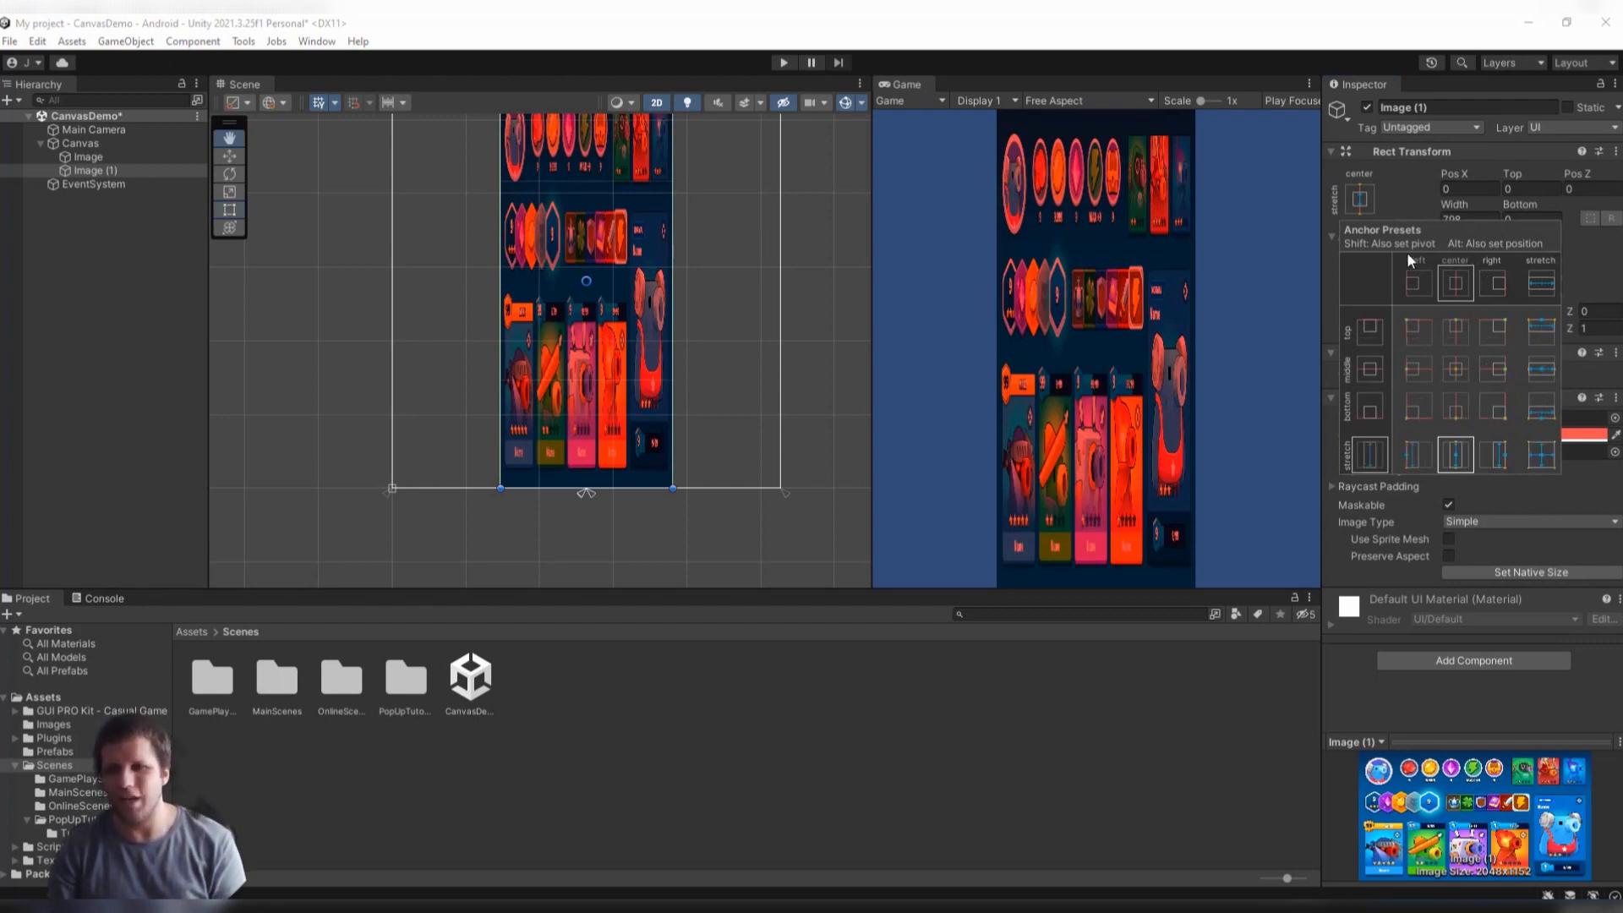
pyautogui.keyDown('alt'); pyautogui.keyDown('shift'); pyautogui.click(1537, 378); pyautogui.keyUp('shift'); pyautogui.keyUp('alt')
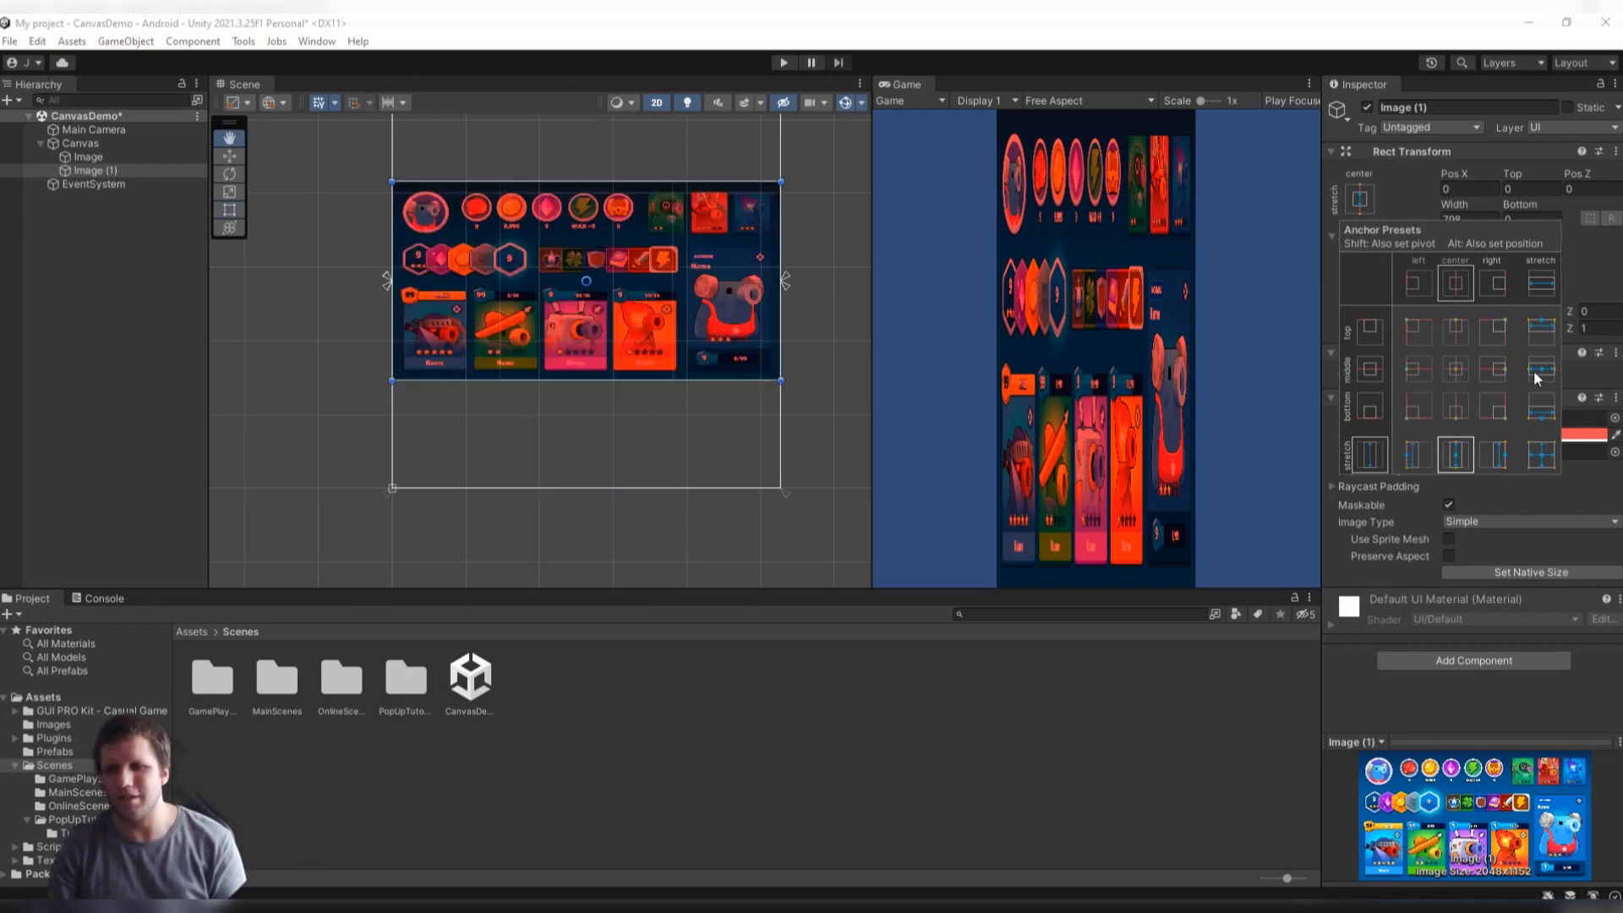
pyautogui.keyDown('alt'); pyautogui.keyDown('shift'); pyautogui.click(1453, 455); pyautogui.keyUp('shift'); pyautogui.keyUp('alt')
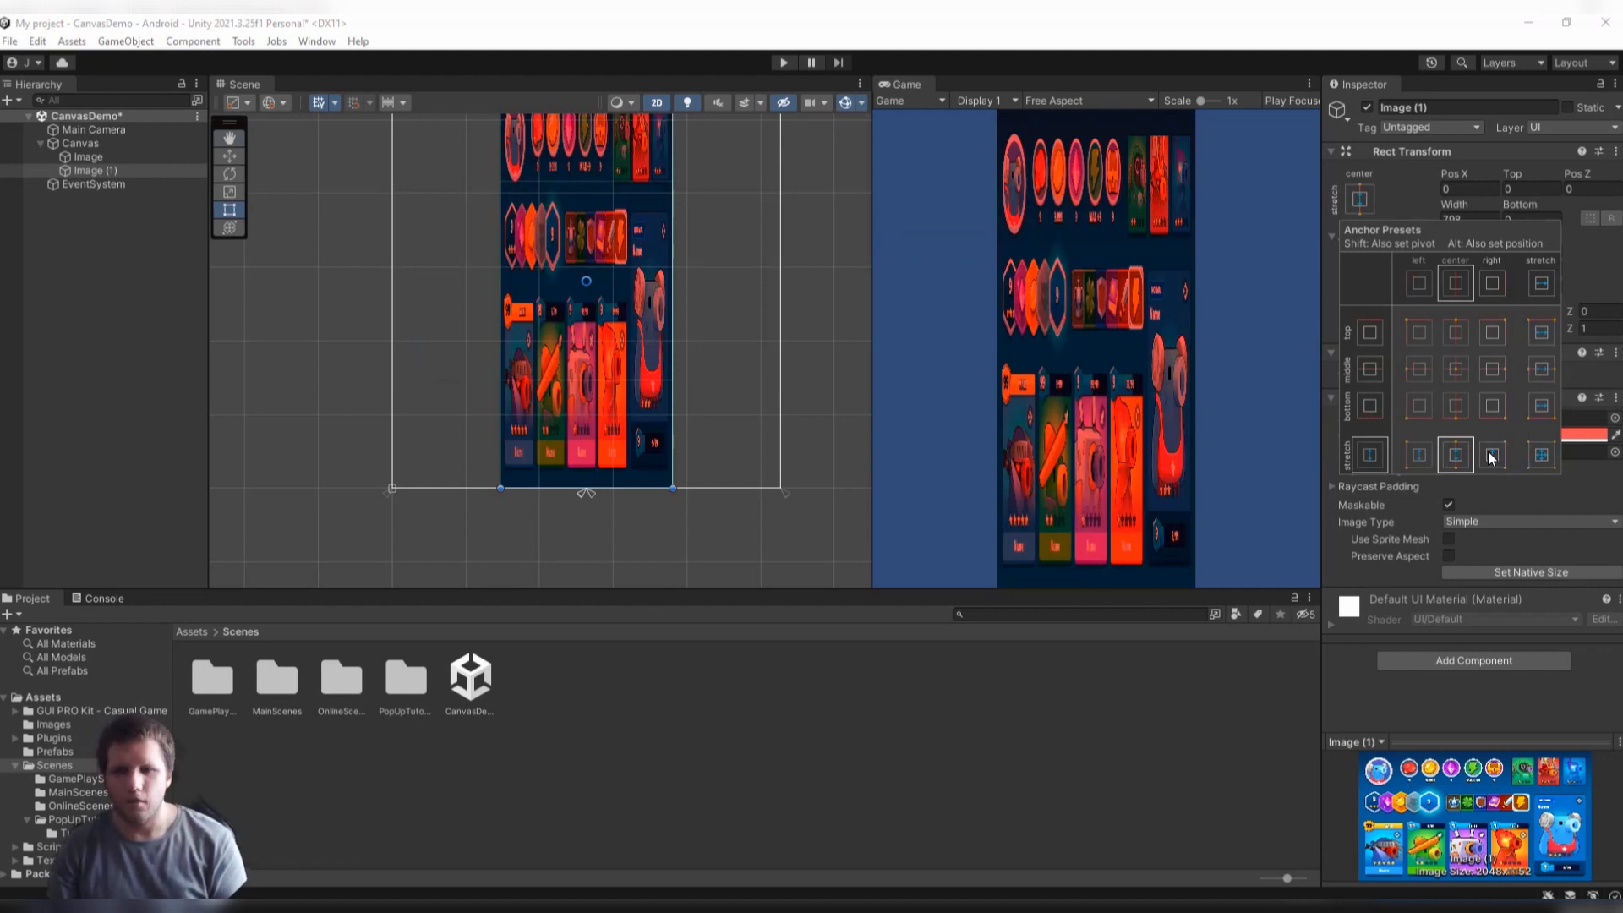
pyautogui.click(1581, 254)
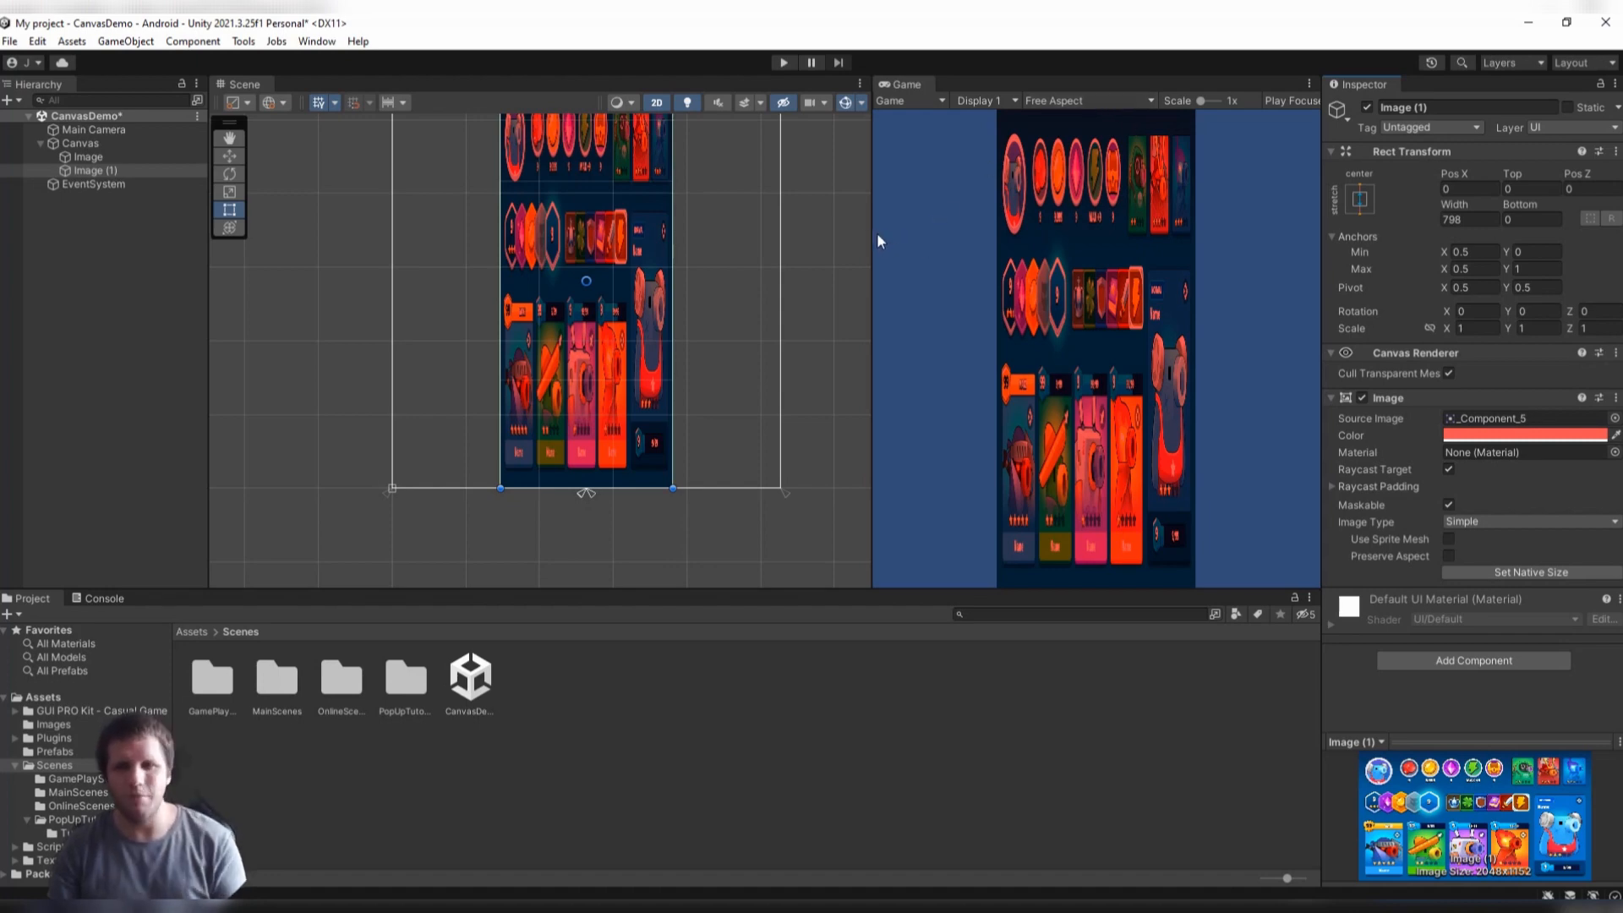
# Widen the Game view to compare how the fully stretched Image and the vertically stretched Image (1) adapt to the Canvas width.
pyautogui.moveTo(871, 237)
pyautogui.mouseDown()
pyautogui.moveTo(554, 254)
pyautogui.moveTo(873, 236)
pyautogui.mouseUp()
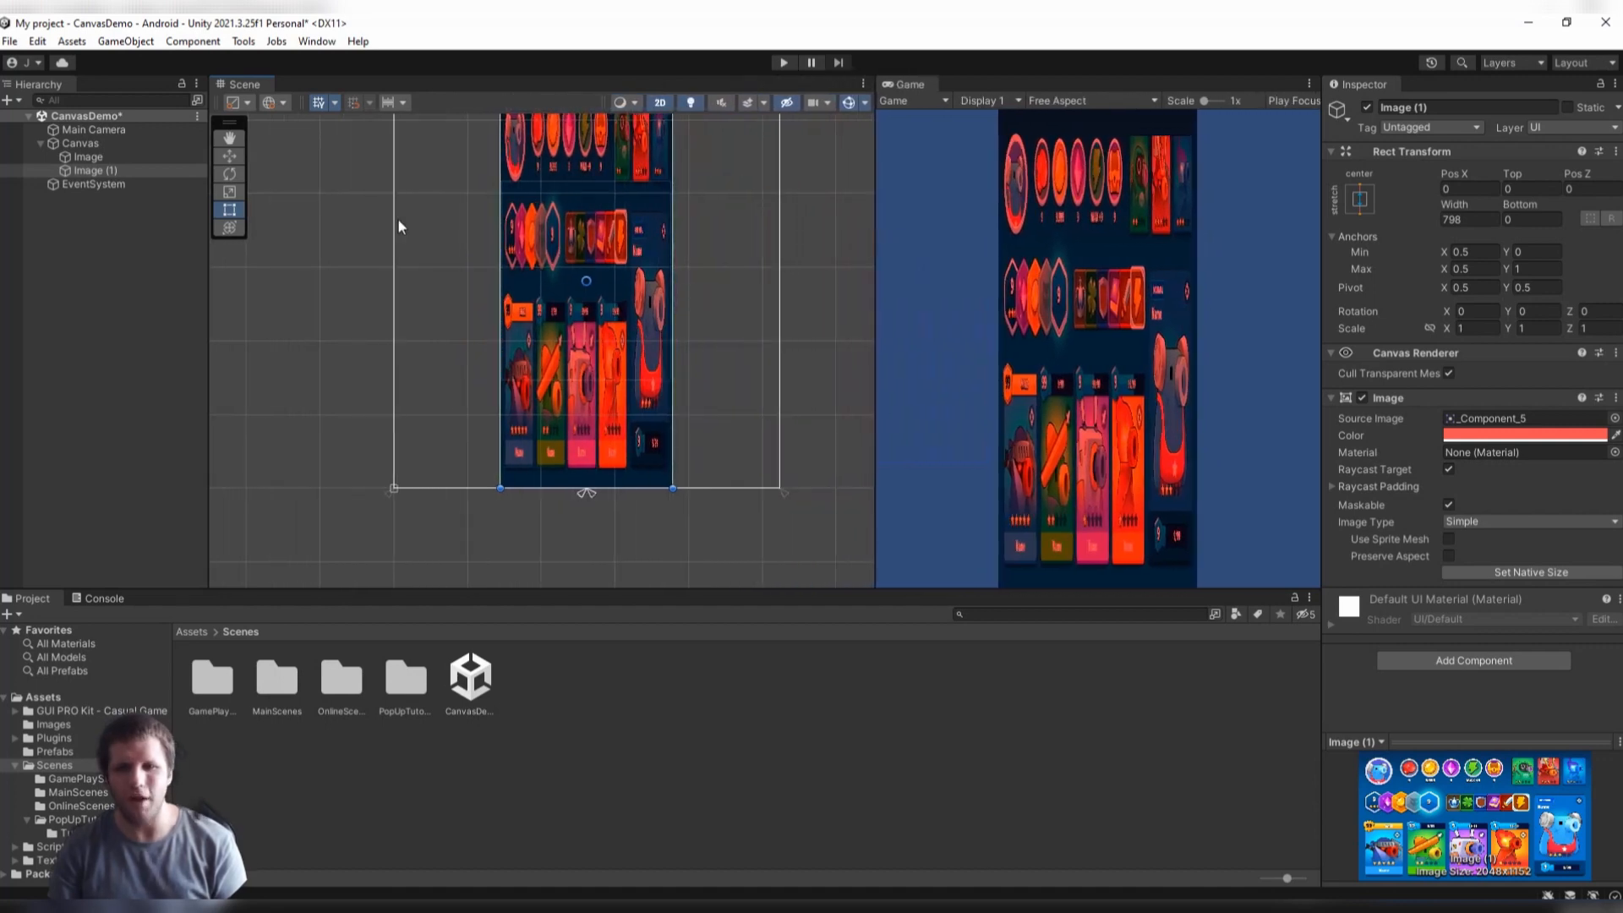
pyautogui.click(125, 156)
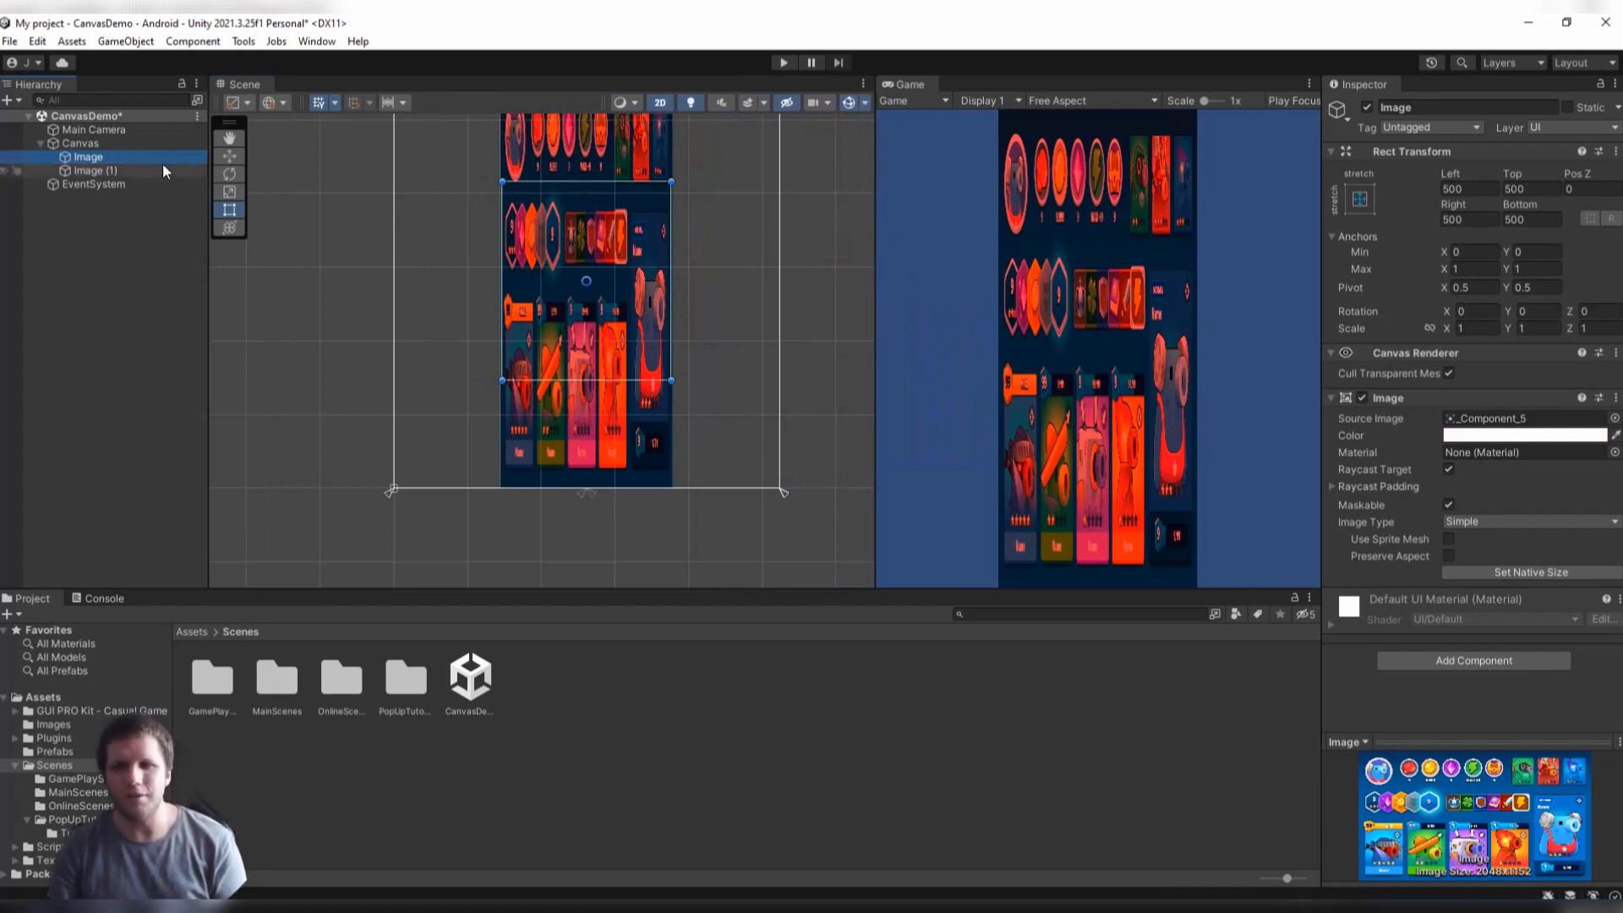
pyautogui.click(162, 166)
pyautogui.press('Up')
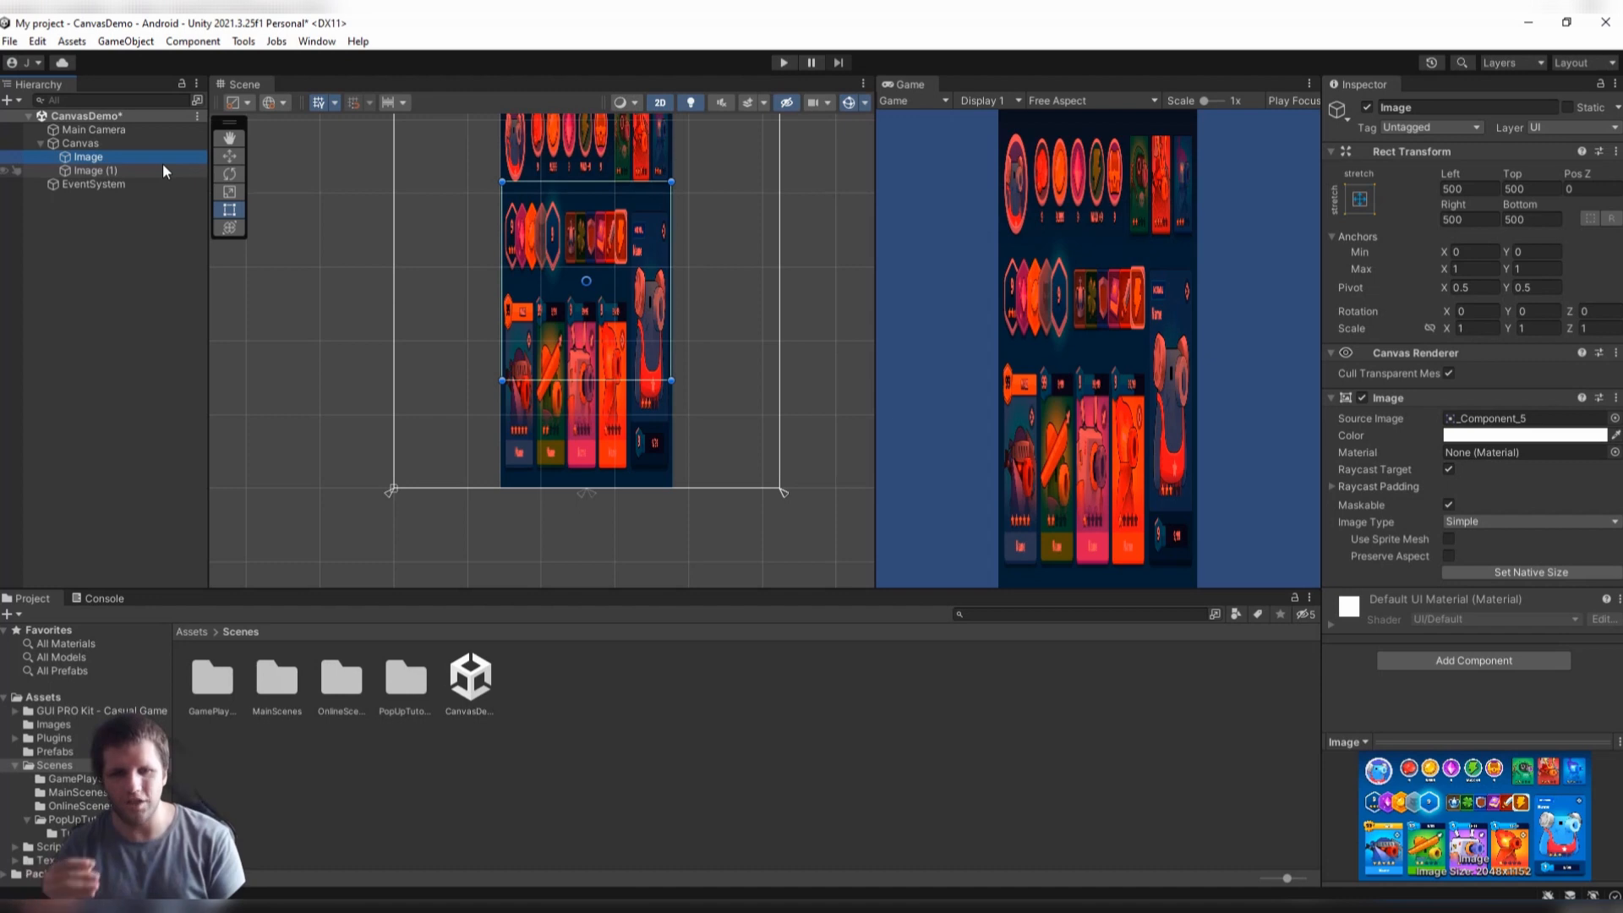
pyautogui.click(162, 165)
pyautogui.press('Up')
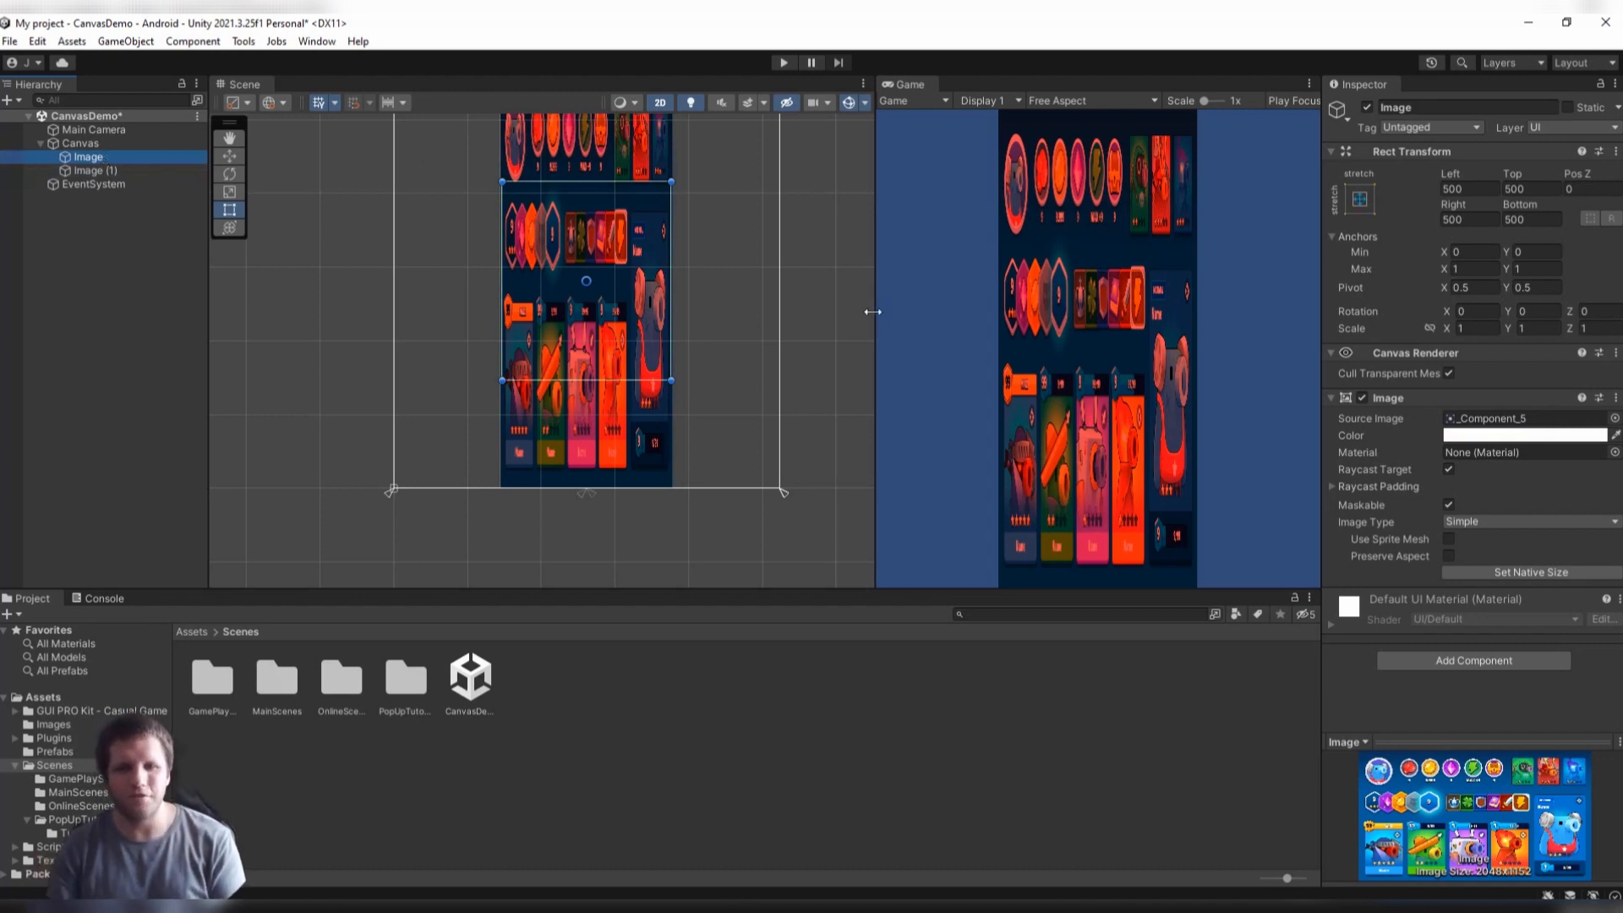
pyautogui.moveTo(876, 312); pyautogui.dragTo(717, 337)
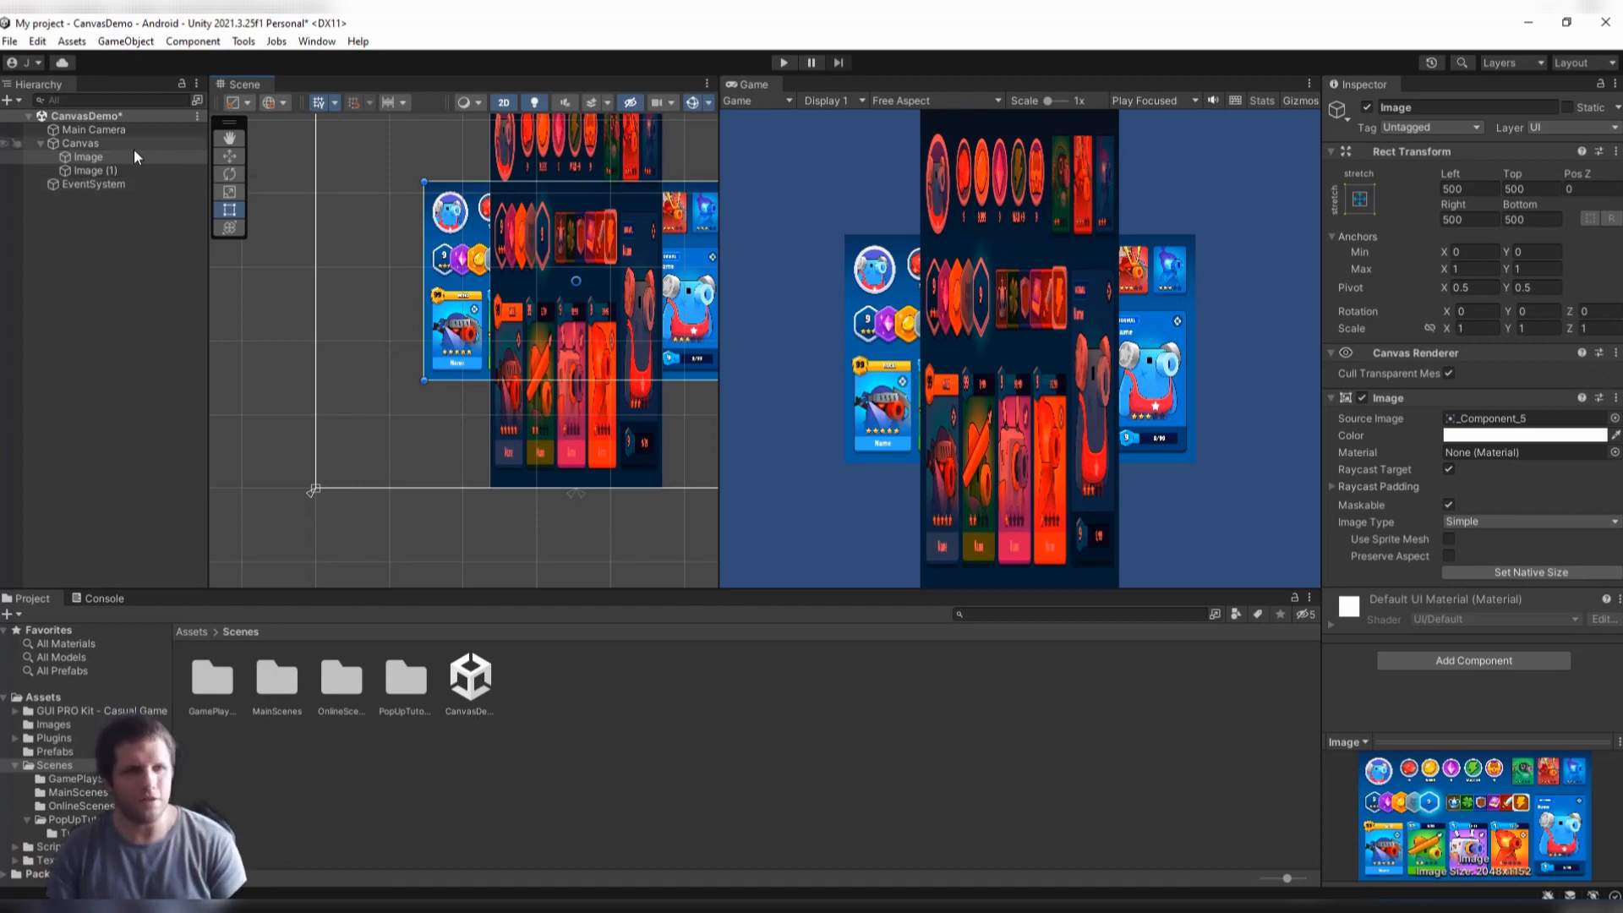
# Delete the red duplicate Image (1) from the Canvas.
pyautogui.click(102, 173)
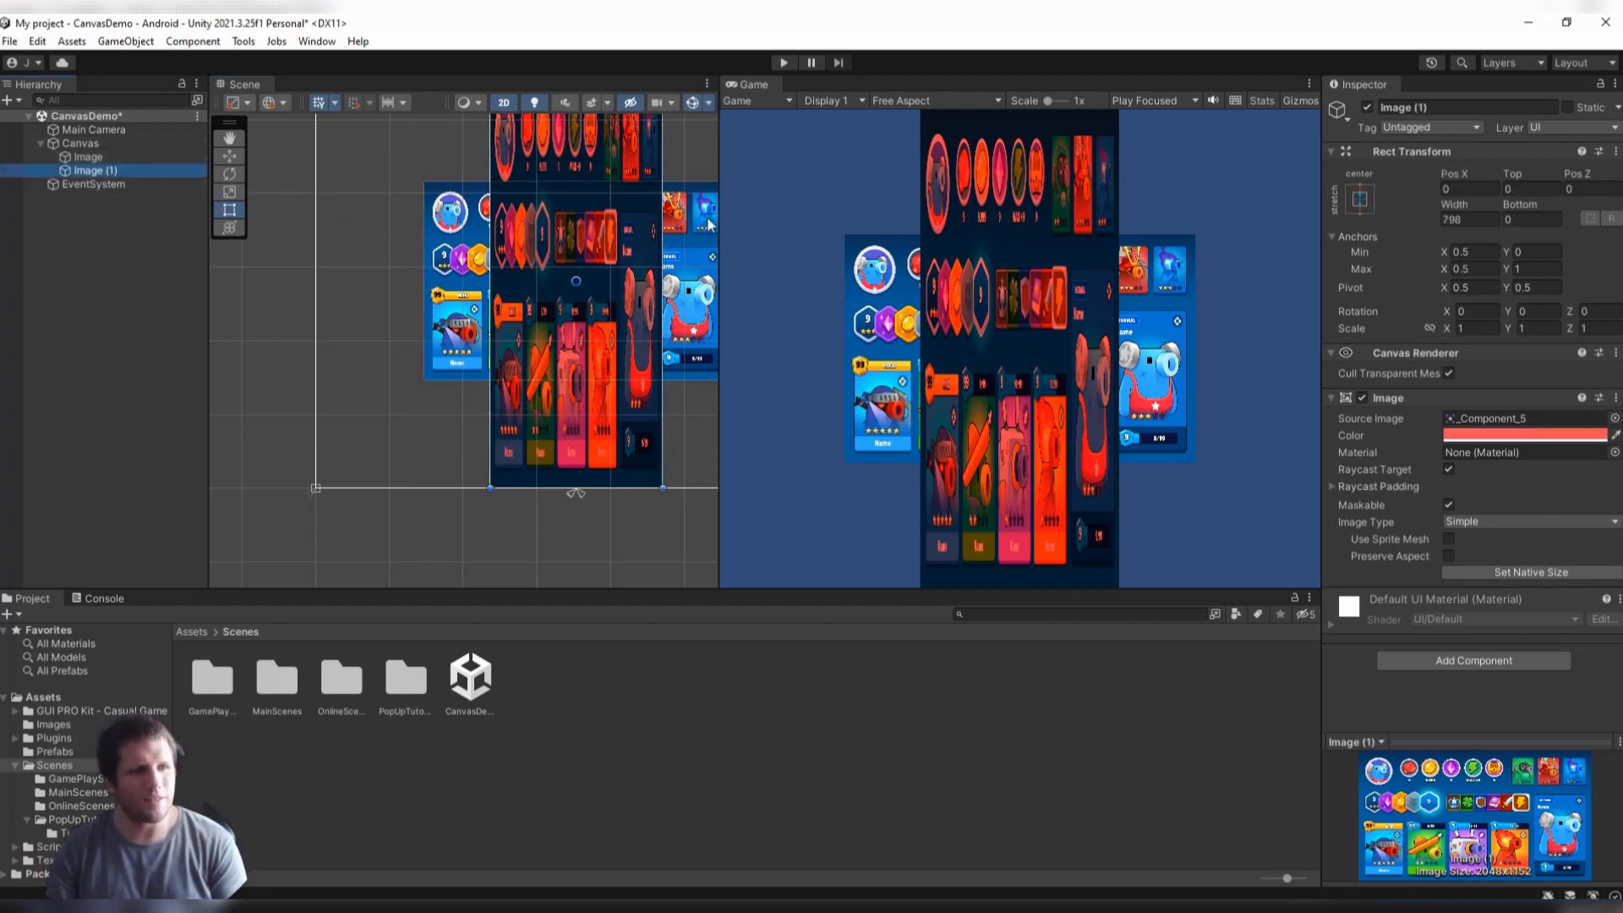
pyautogui.press('Delete')
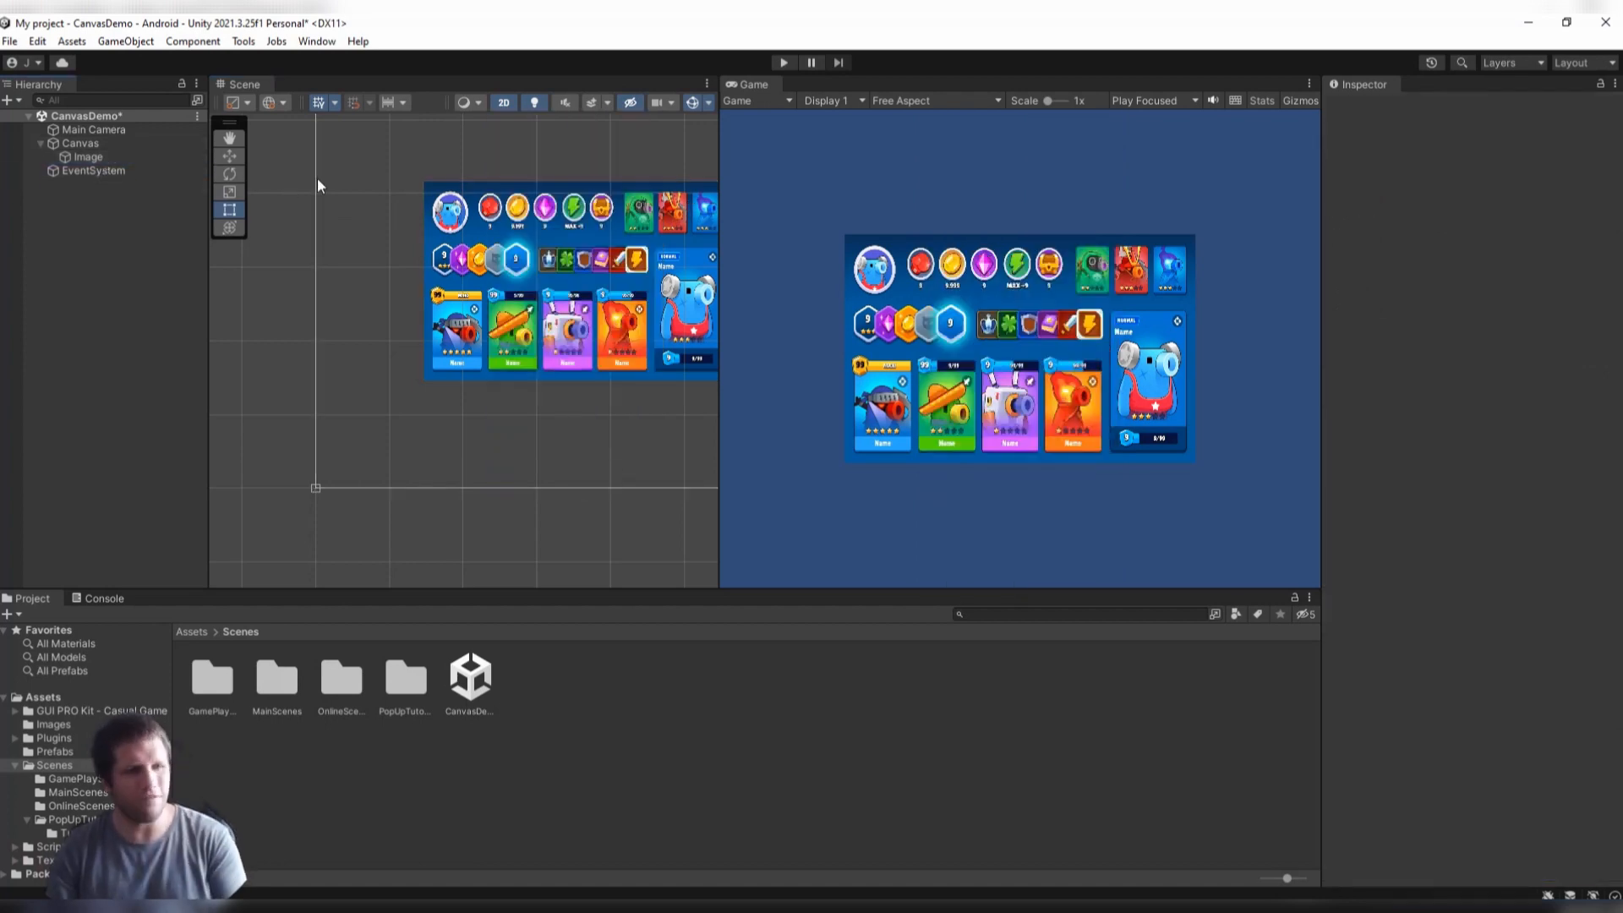
# Change the remaining Image's anchors to the middle-center preset.
pyautogui.click(99, 157)
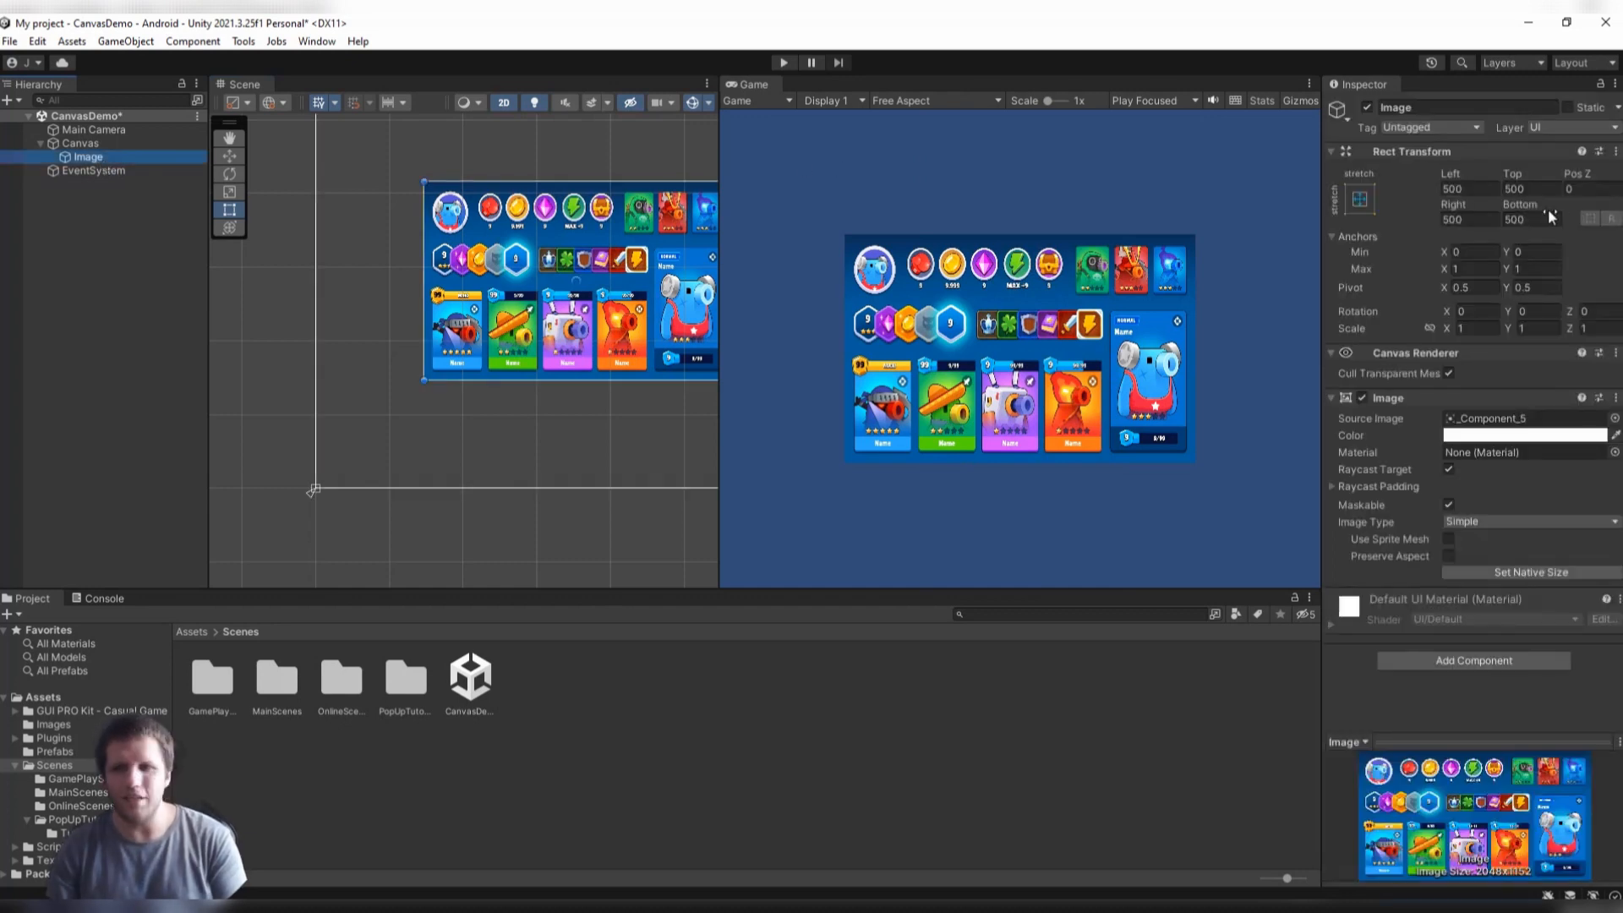
pyautogui.click(1462, 188)
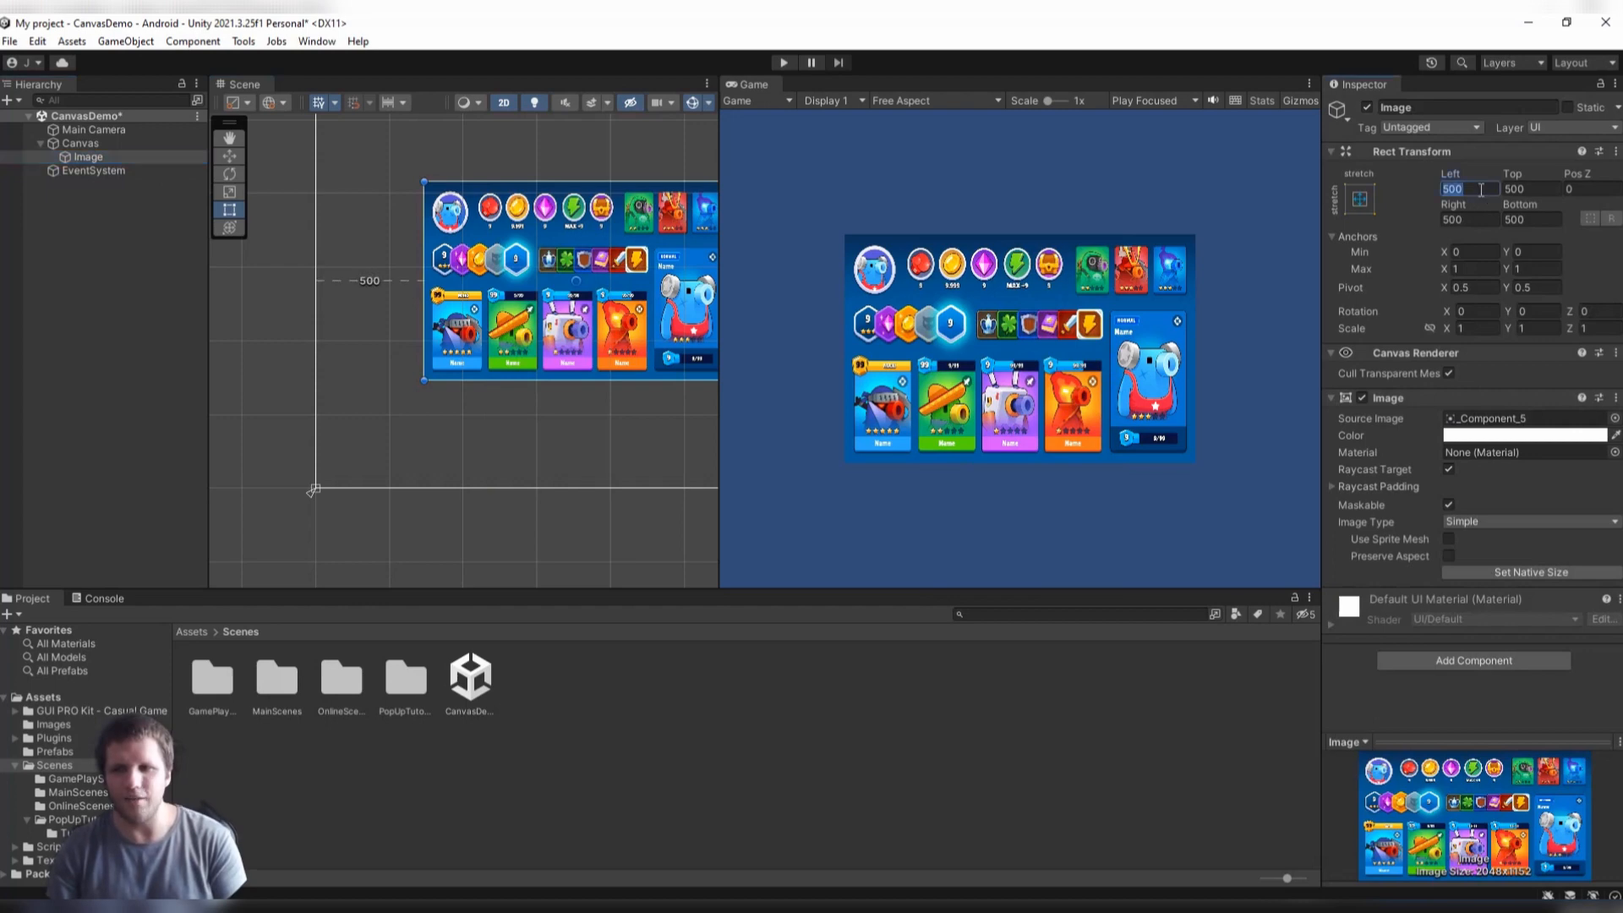
pyautogui.click(1370, 197)
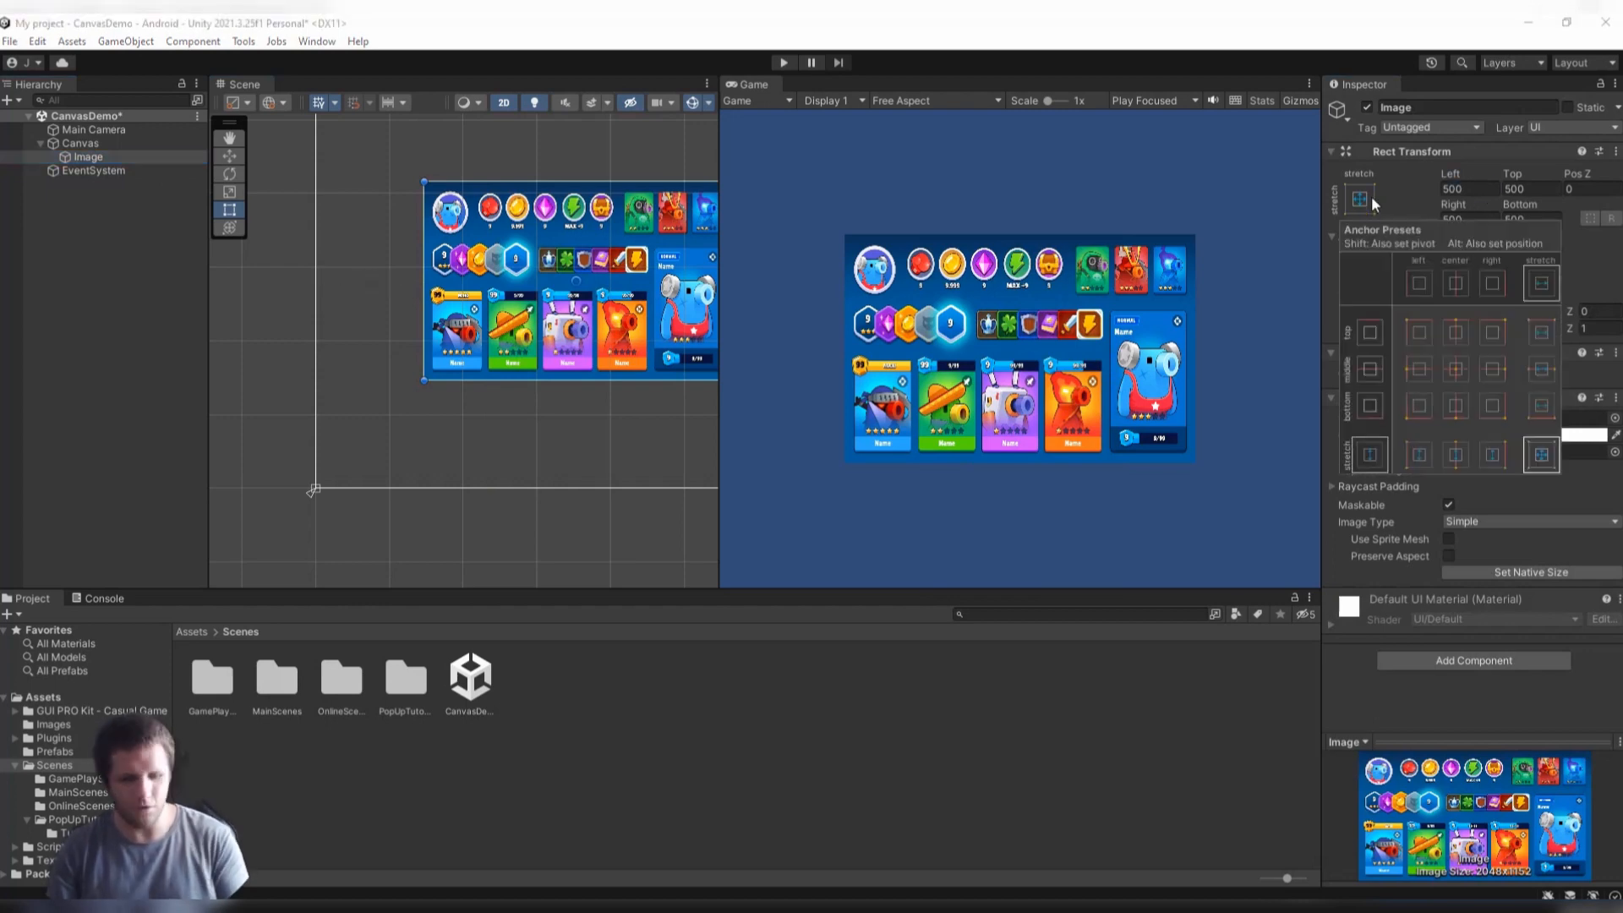
pyautogui.click(1460, 367)
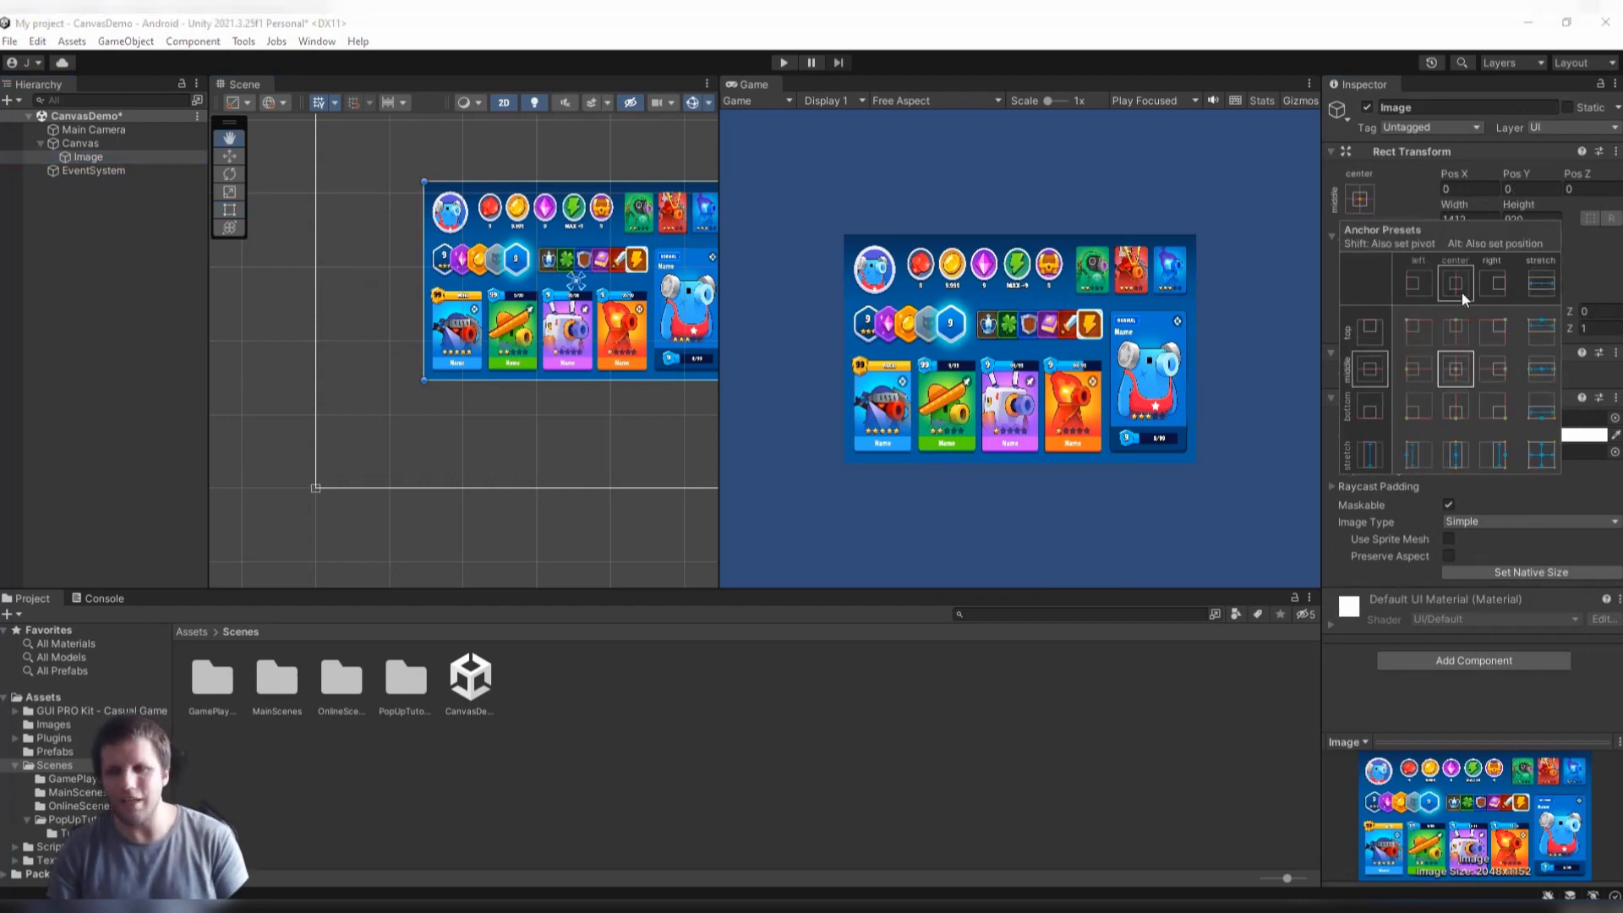
pyautogui.click(1407, 195)
# Try a landscape size on the Image with Width 1920 and Height 1080.
pyautogui.click(1470, 219)
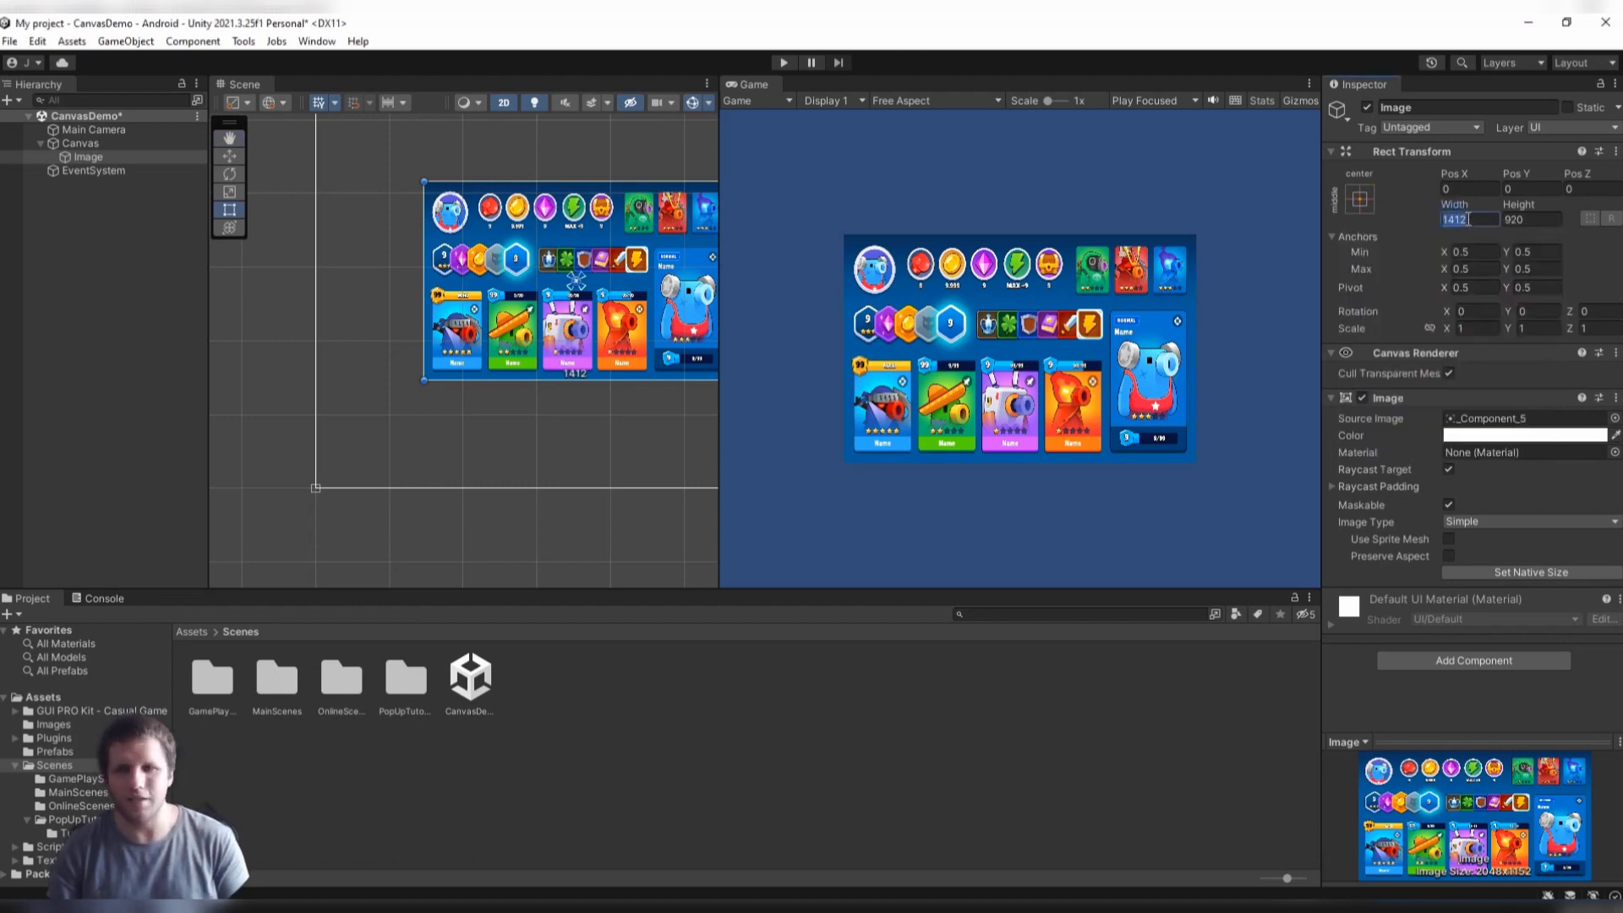
pyautogui.write('1920')
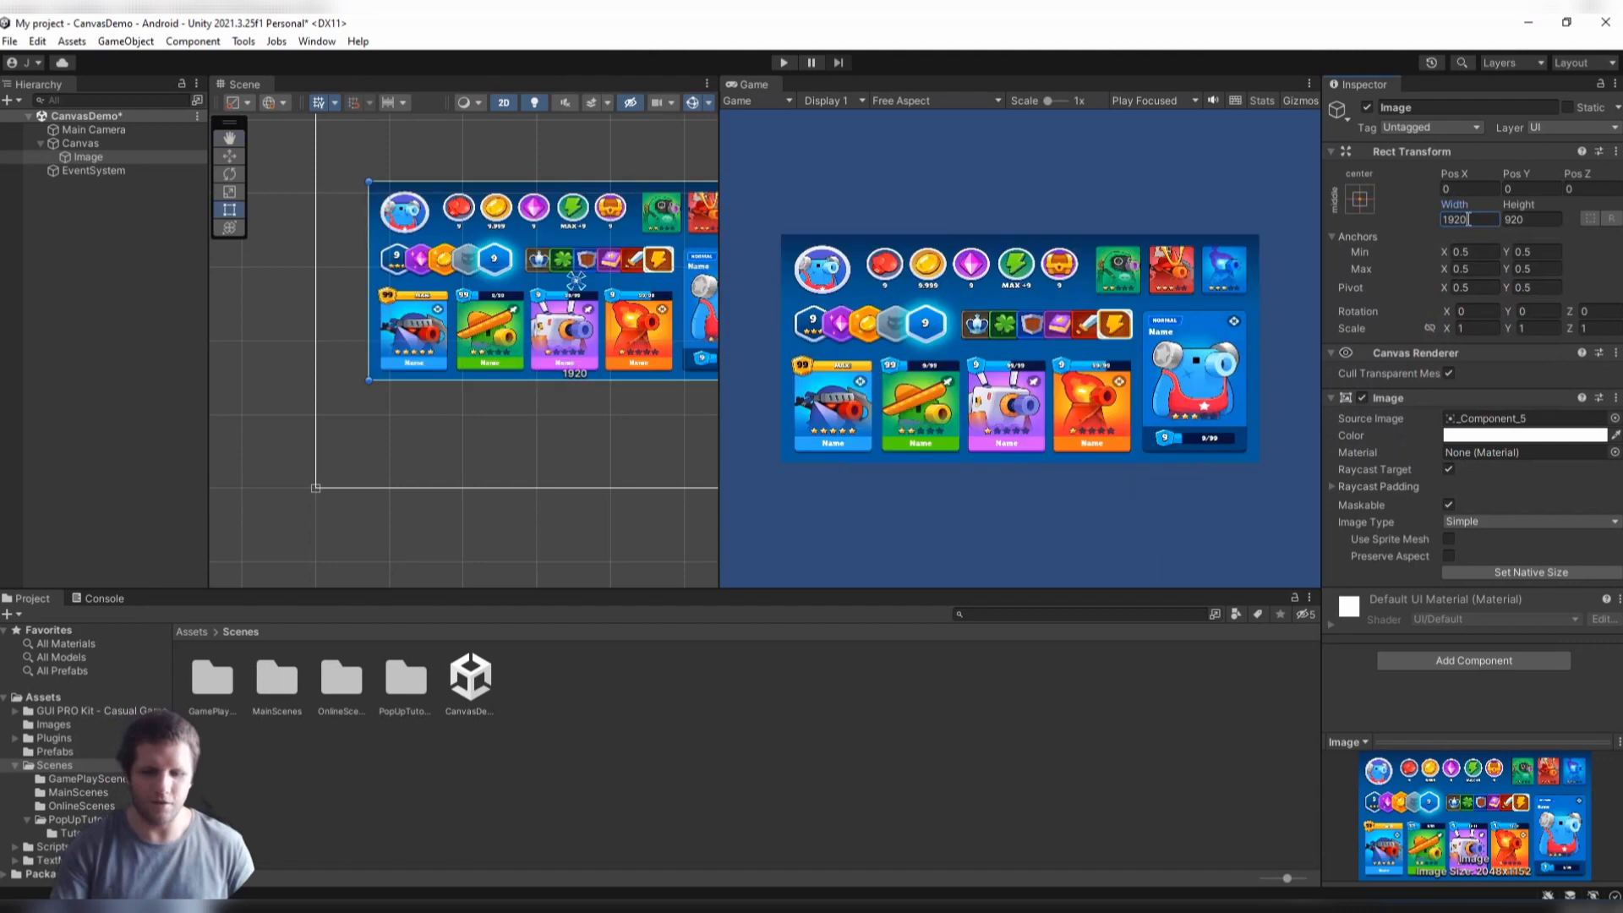
pyautogui.press('Tab')
pyautogui.write('1080')
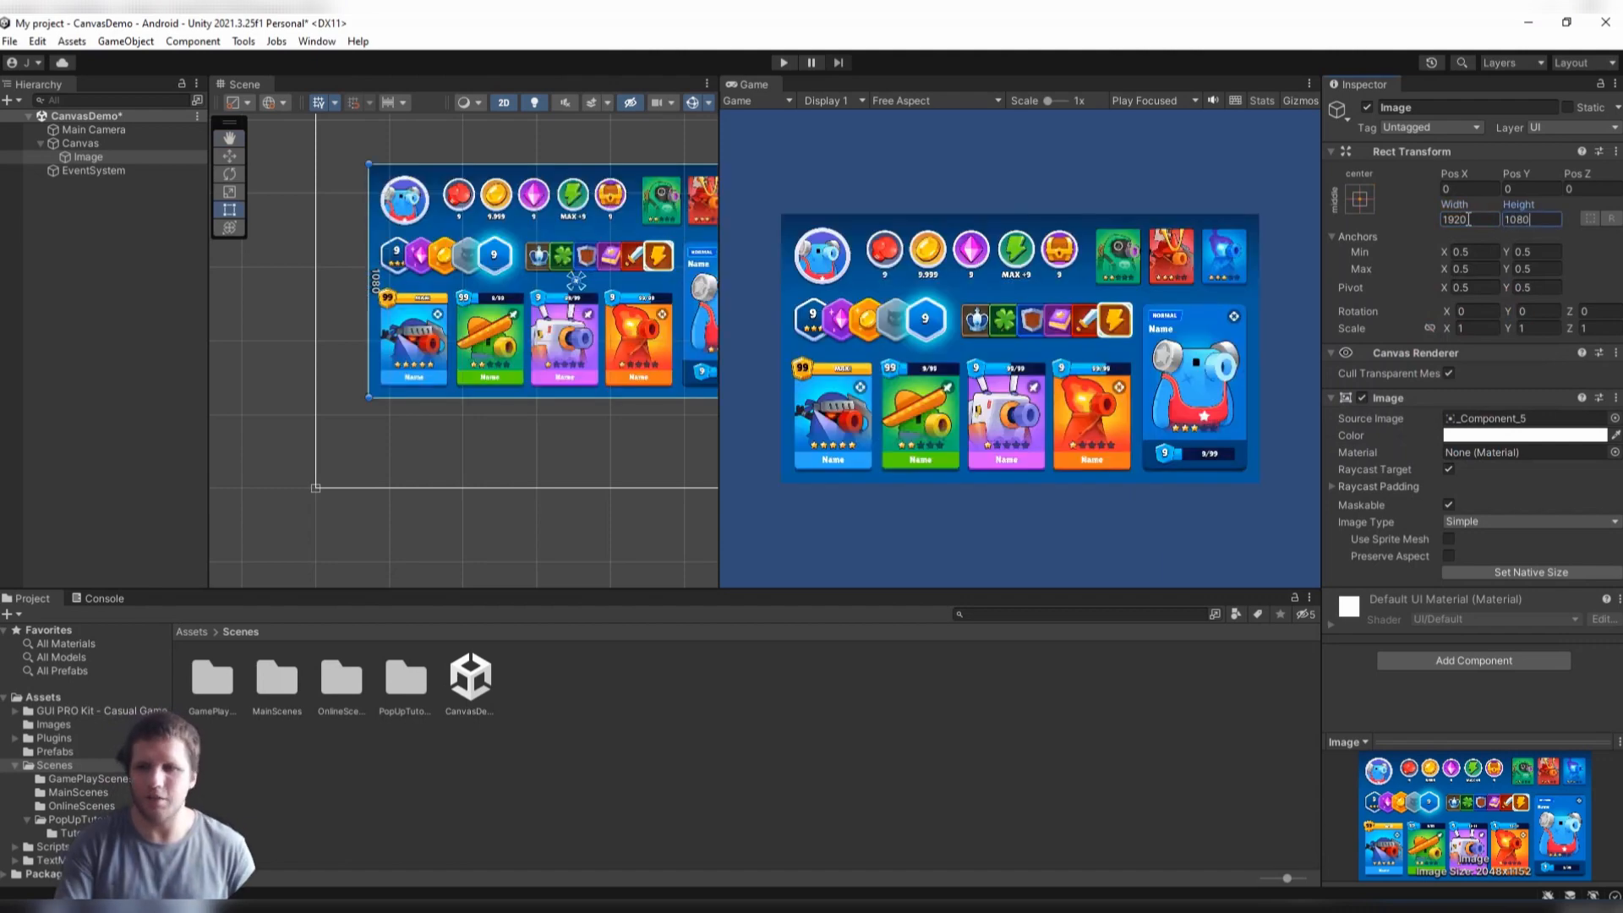
# Set the Image's size to Width 1080 and Height 1920.
pyautogui.click(1470, 219)
pyautogui.write('1080')
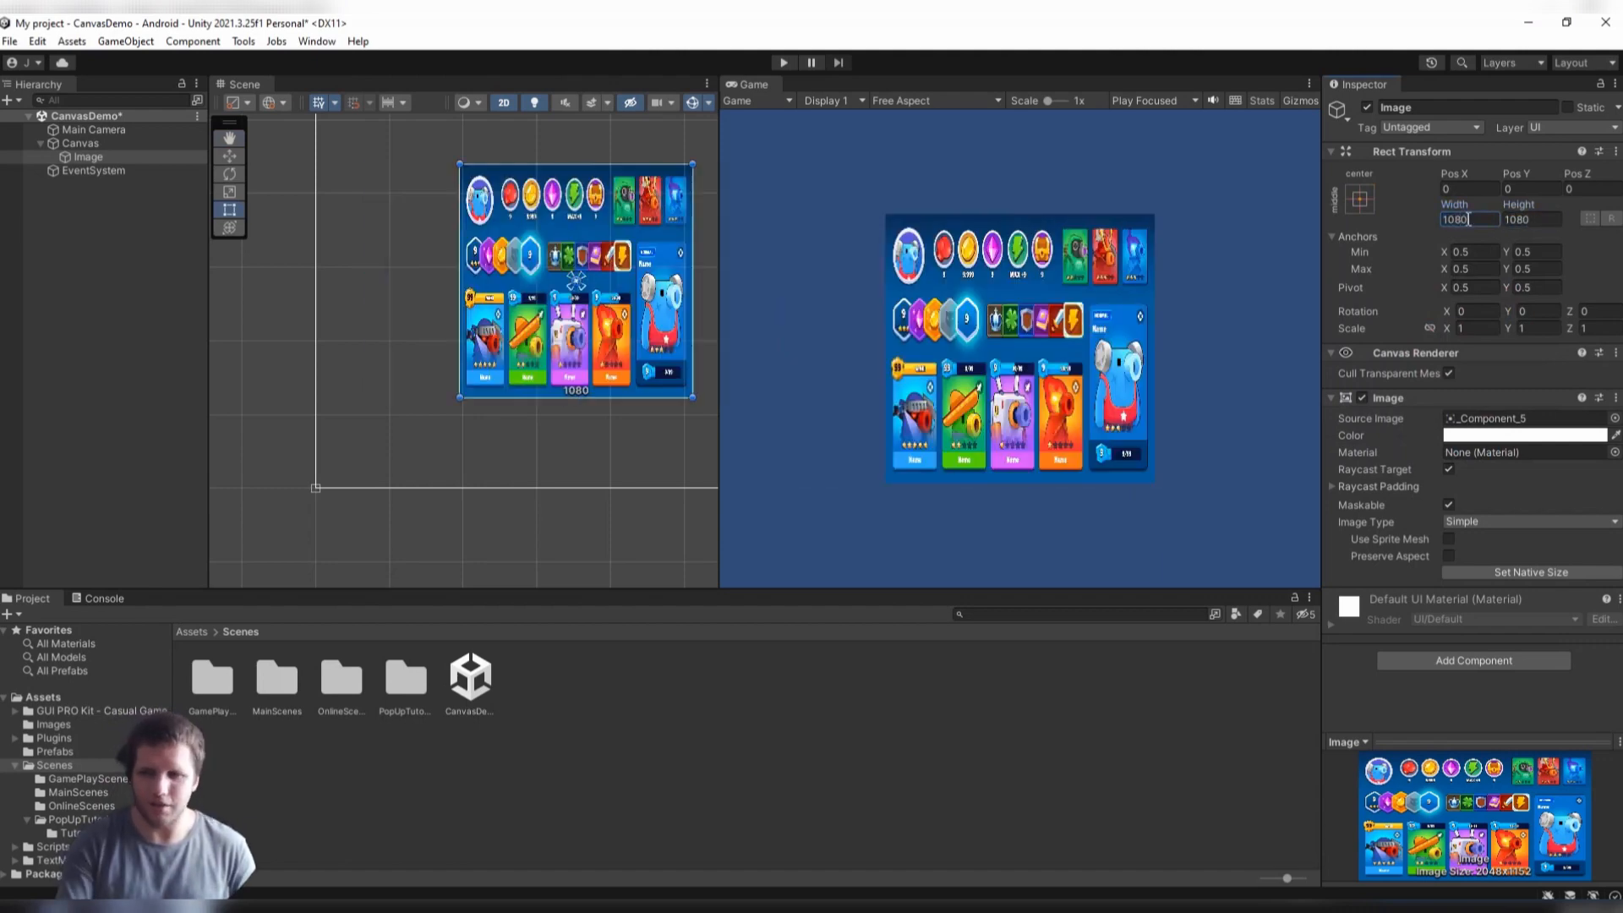
pyautogui.press('Tab')
pyautogui.write('1920')
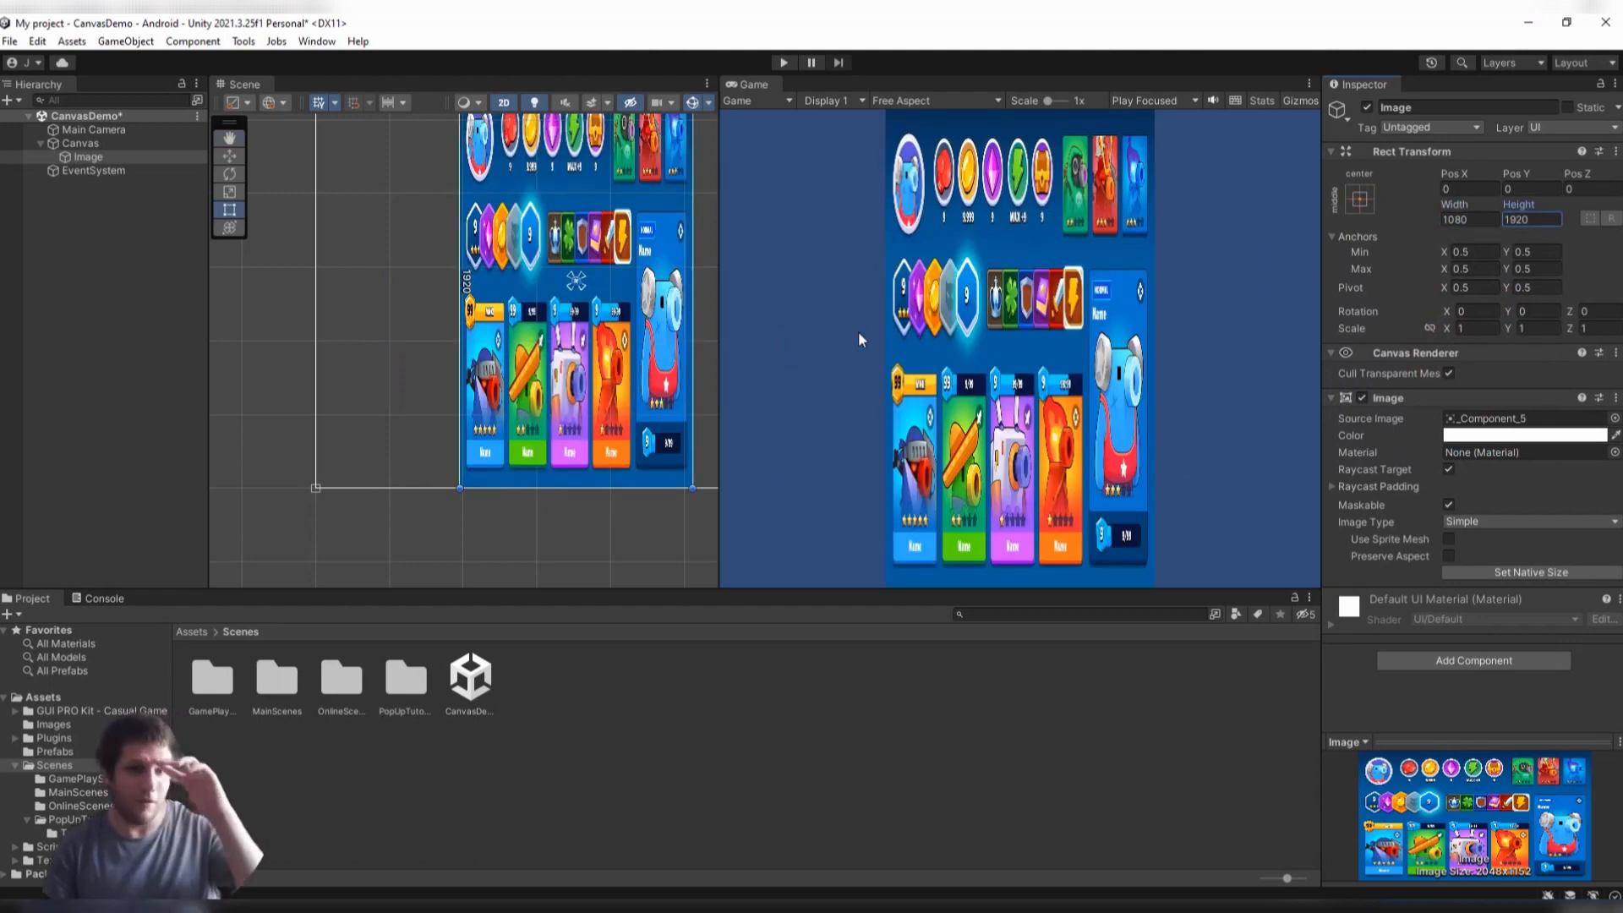
# Select the Image and widen the Scene view at the expense of the Game view.
pyautogui.click(84, 156)
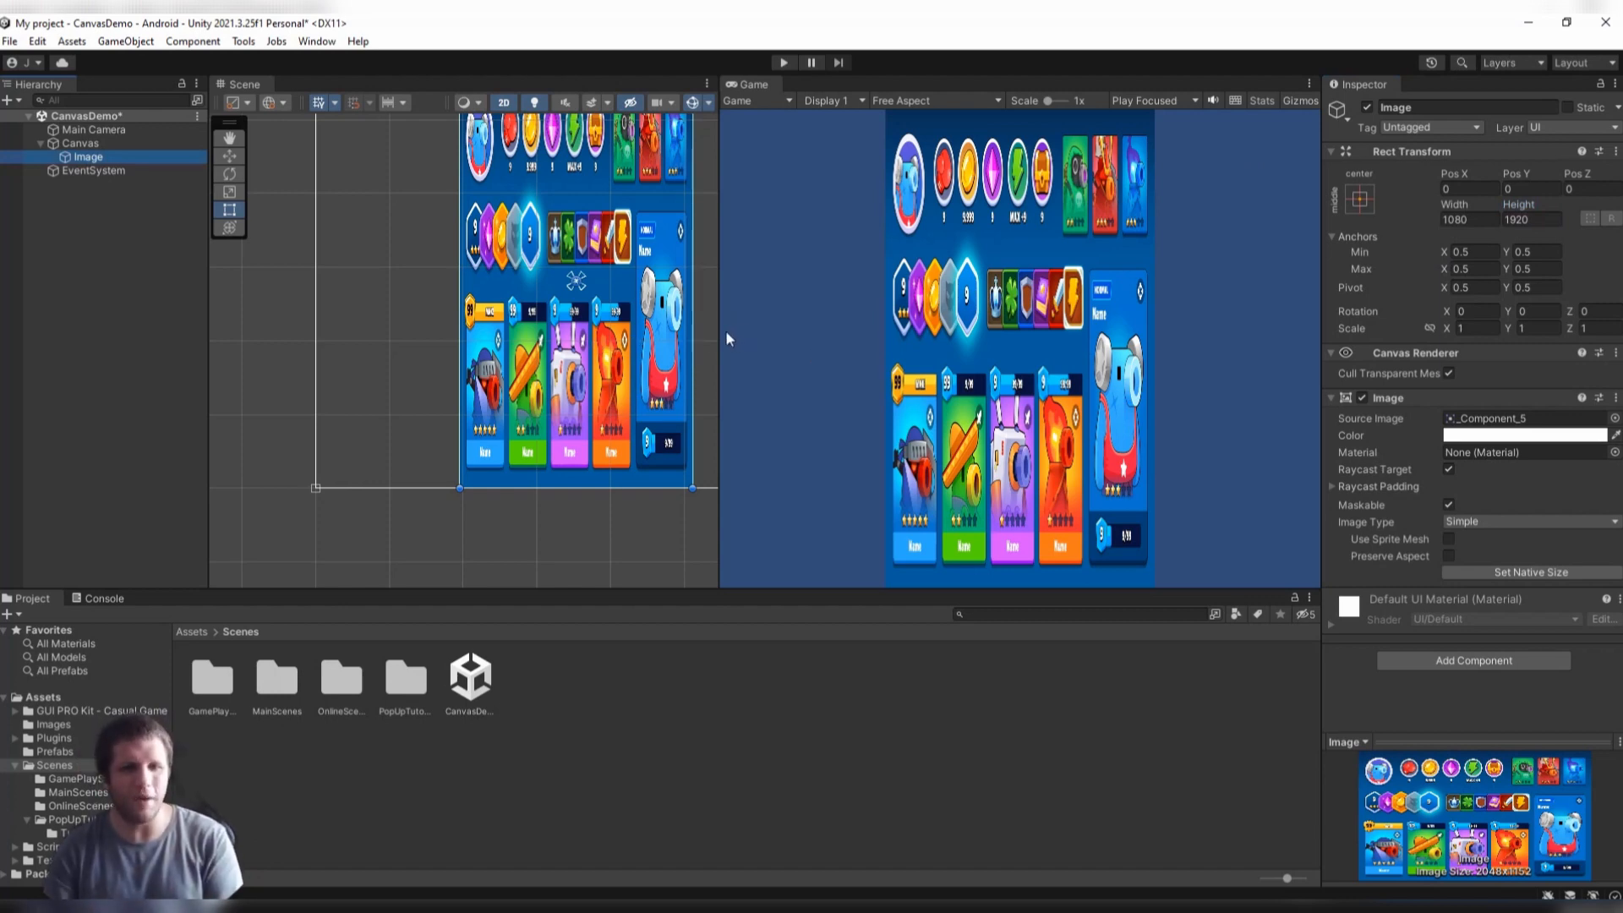
pyautogui.moveTo(718, 328); pyautogui.dragTo(1116, 338)
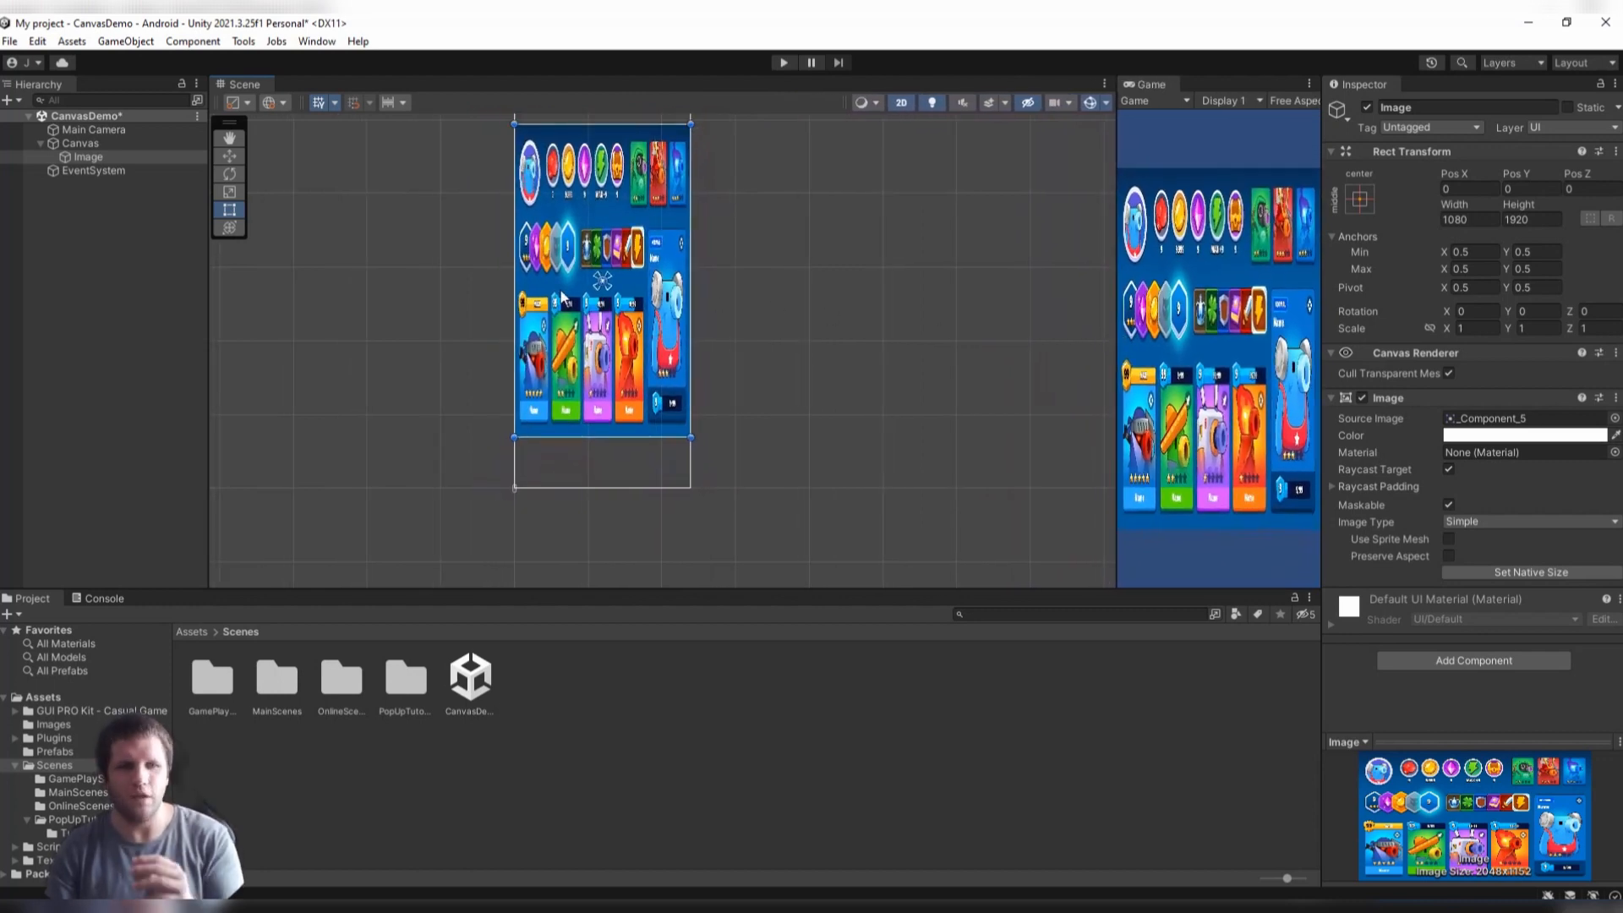
# Inspect the component settings of the Main Camera, EventSystem, Canvas and its child Image, ending with the Image selected.
pyautogui.click(123, 127)
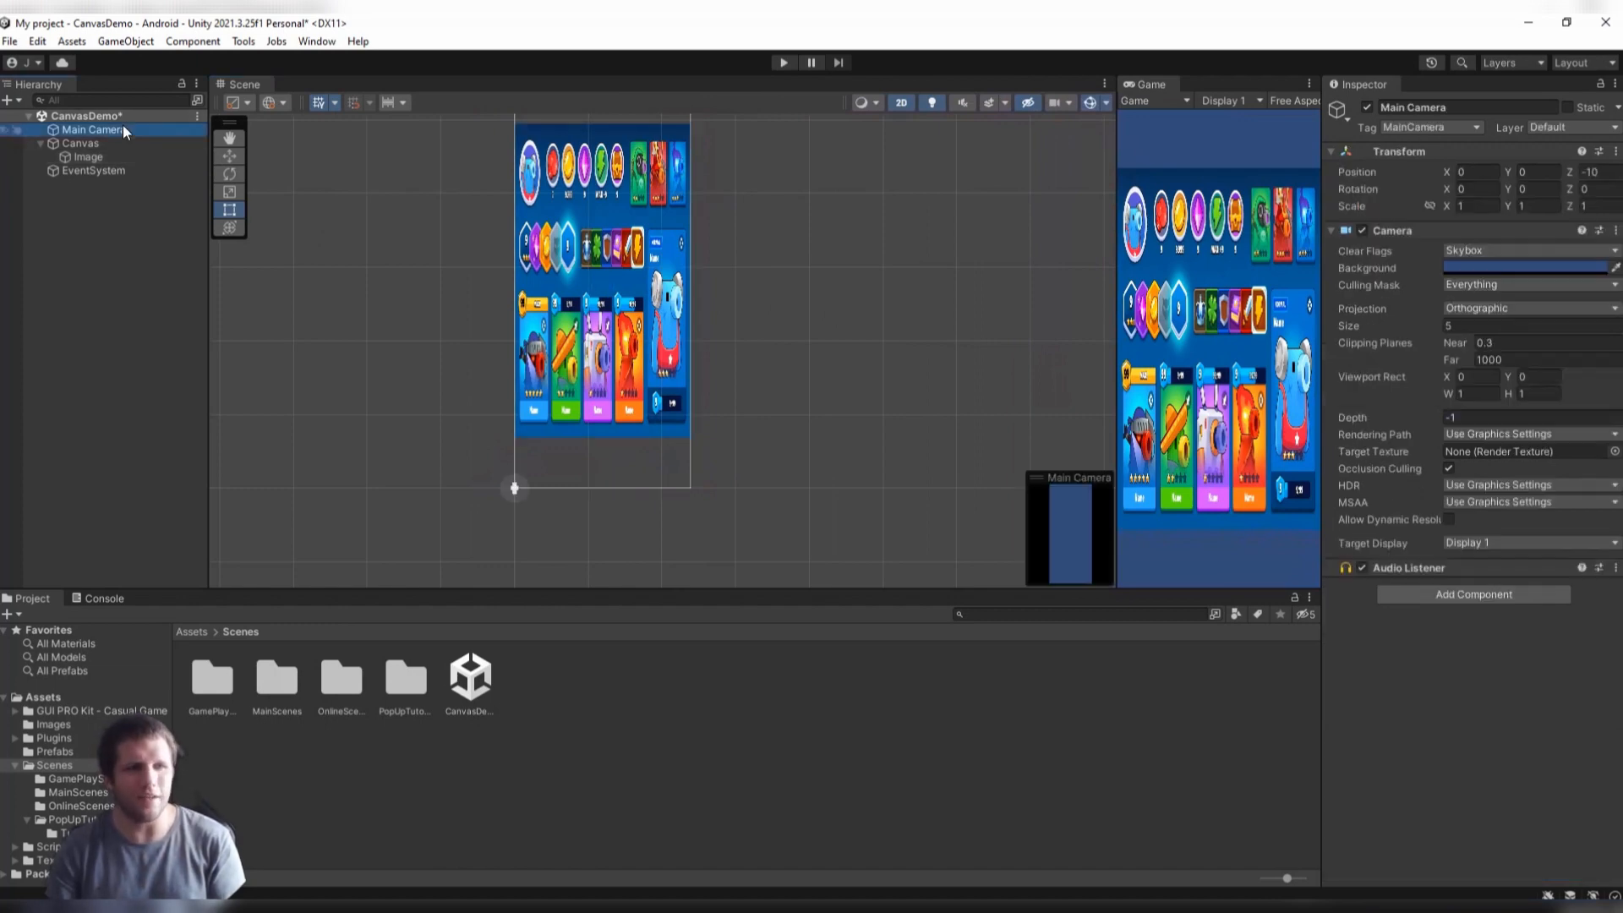
pyautogui.click(103, 168)
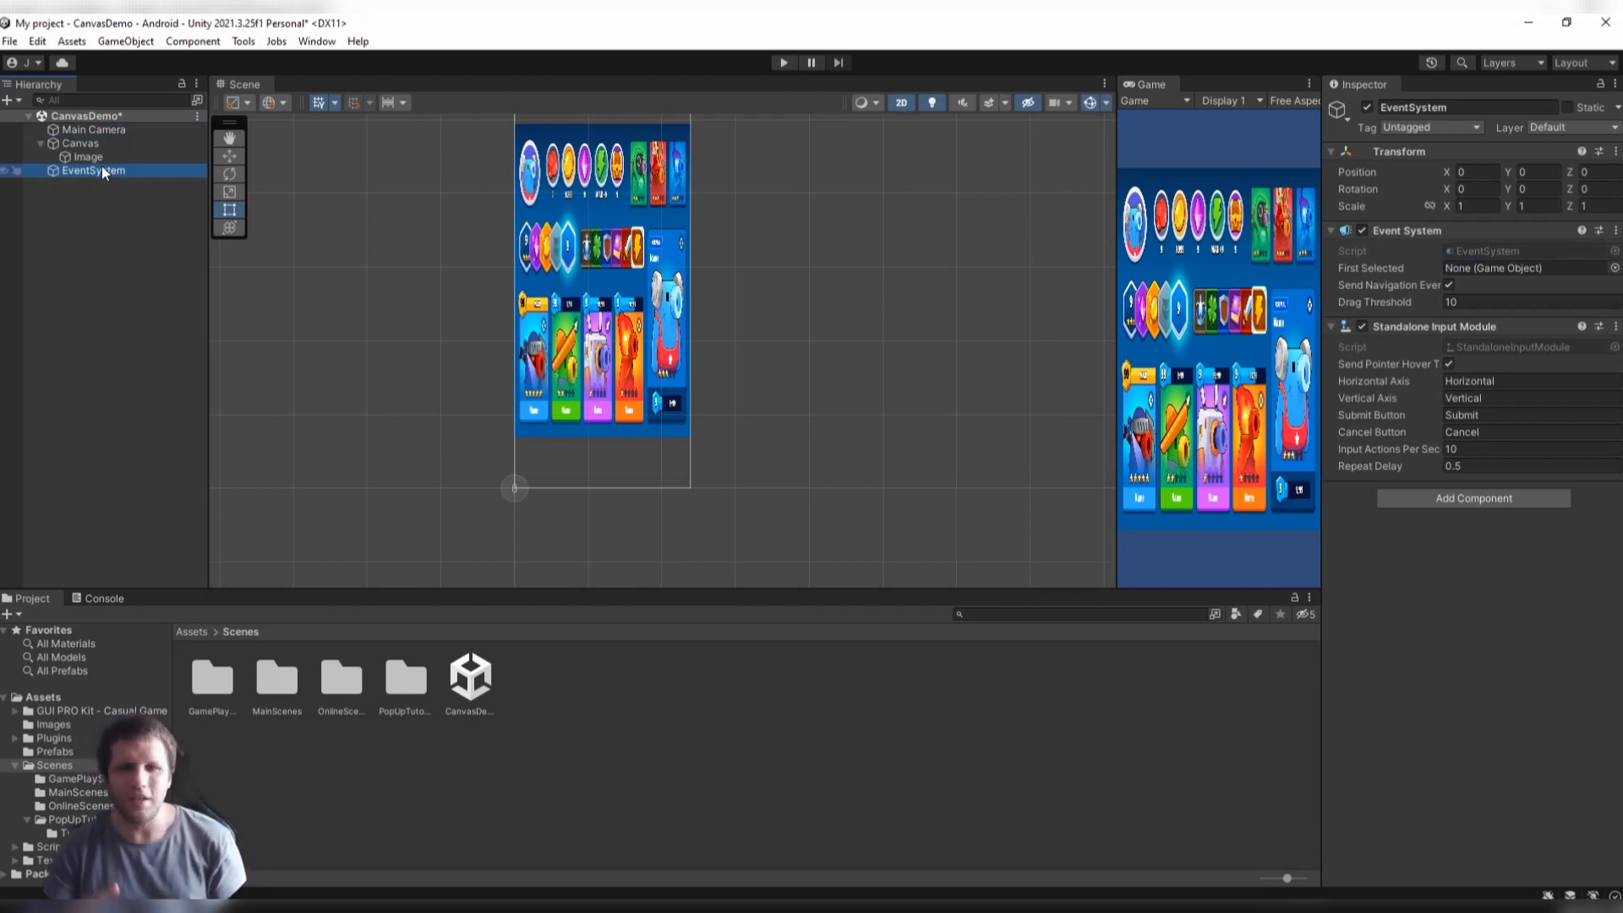
pyautogui.click(98, 157)
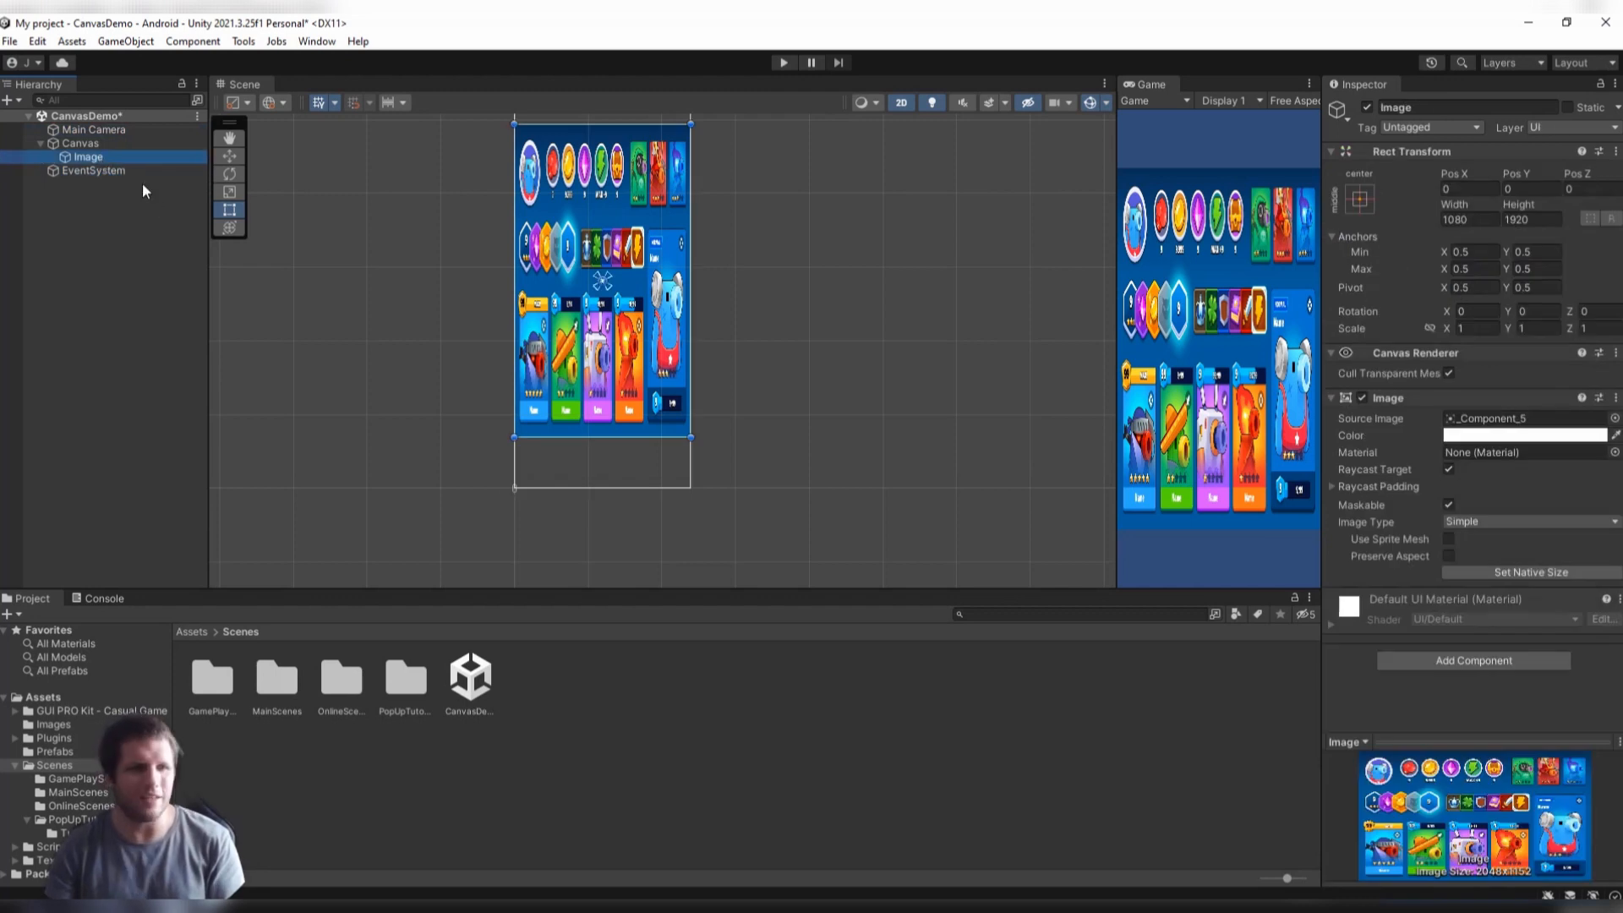
pyautogui.click(114, 145)
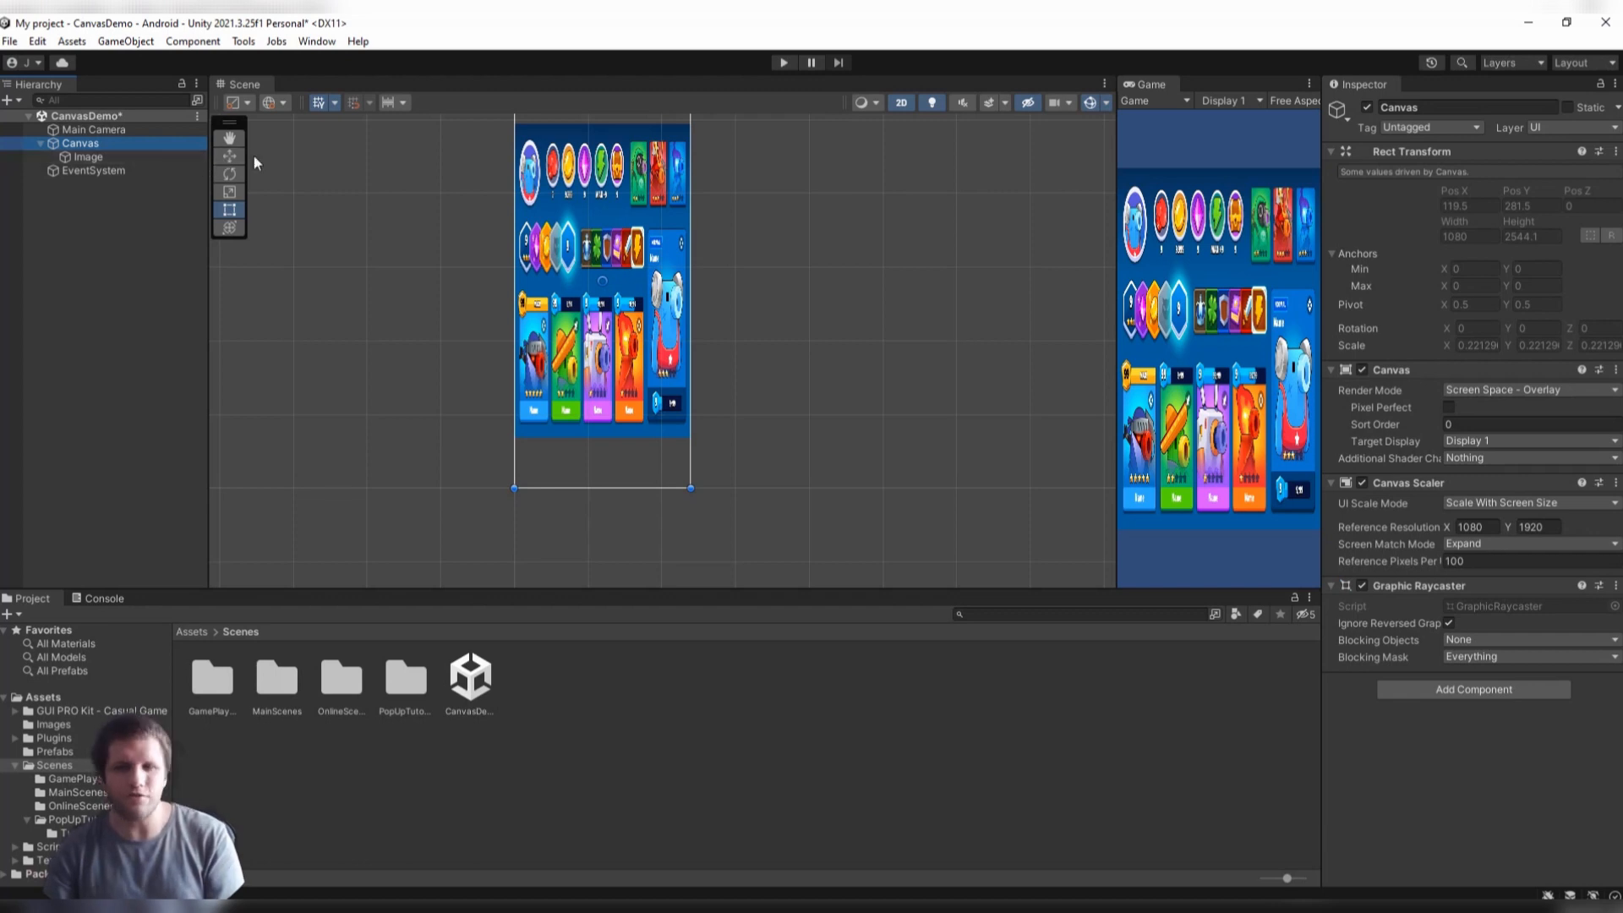
pyautogui.click(127, 155)
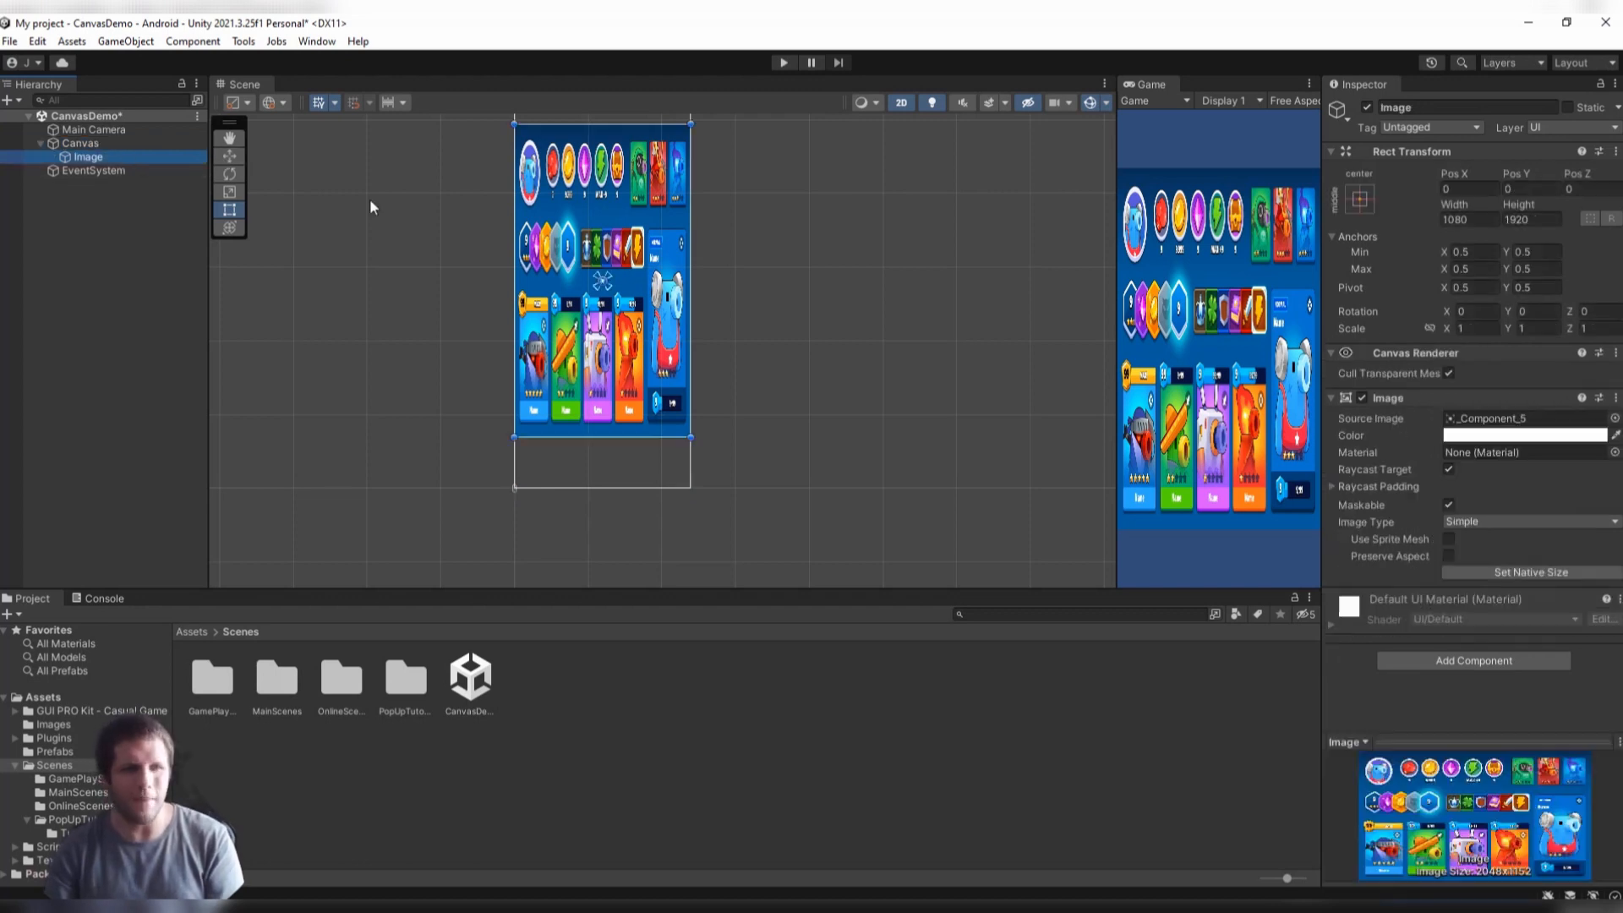